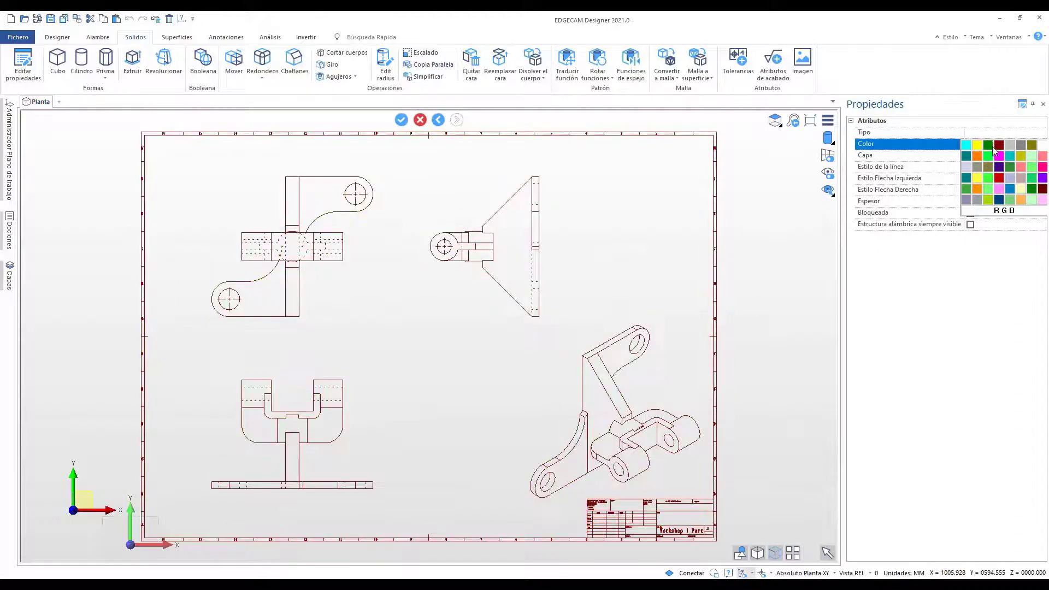
Set the color of the whole drawing, including the sheet frame and isometric view, to dark green
click(987, 146)
right_click(796, 199)
Select the plan, front and side views by window and change their color to dark red
click(433, 77)
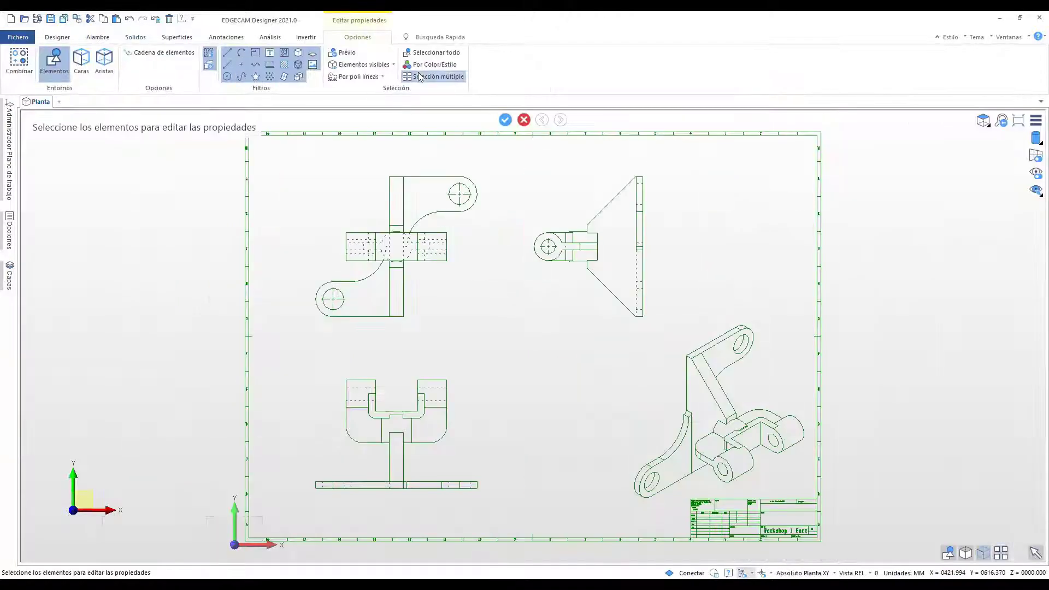
drag(279, 162, 672, 366)
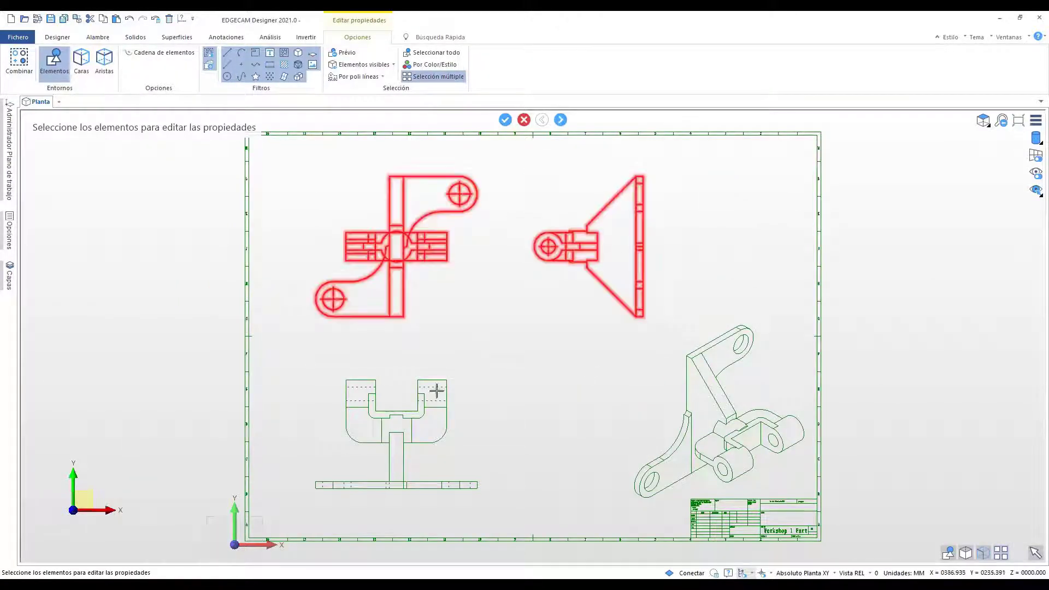
drag(275, 366, 508, 496)
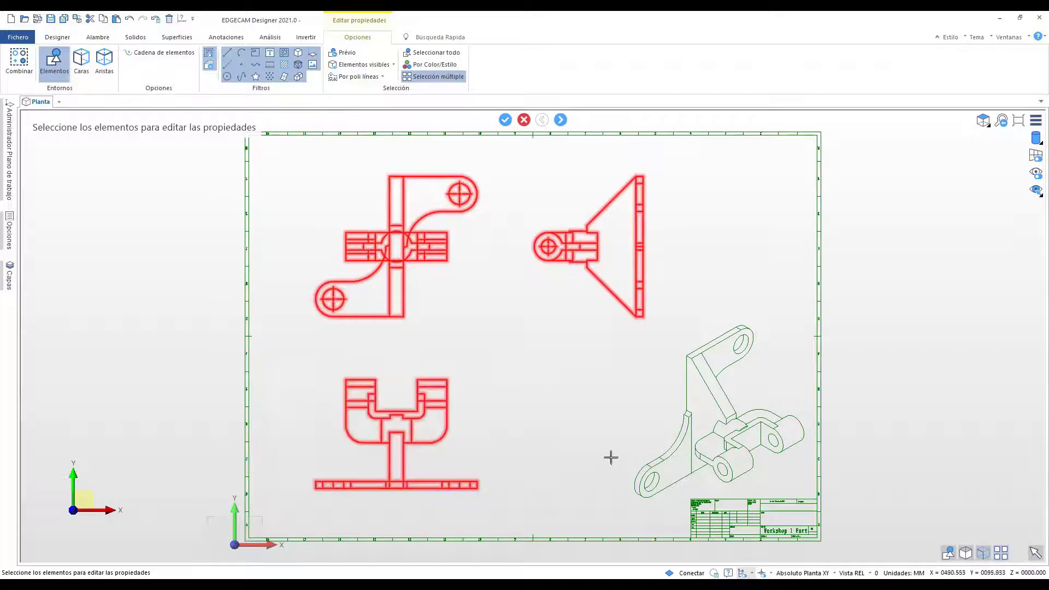
right_click(961, 179)
click(982, 144)
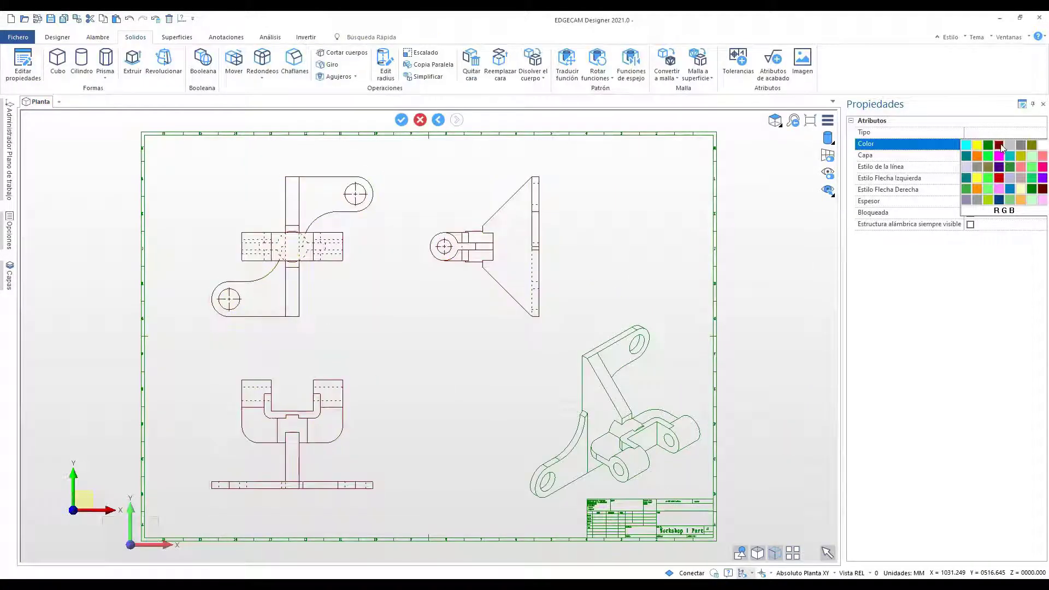
click(1000, 147)
right_click(785, 206)
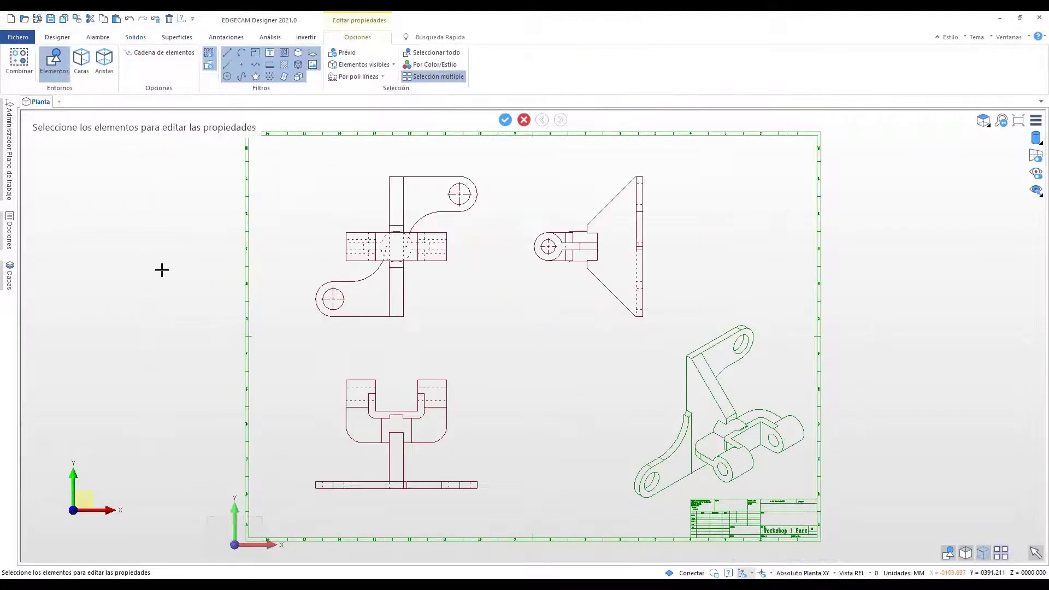
key(Escape)
Keep the layer manager open and filter out the dark green color to hide the frame and isometric view
click(10, 276)
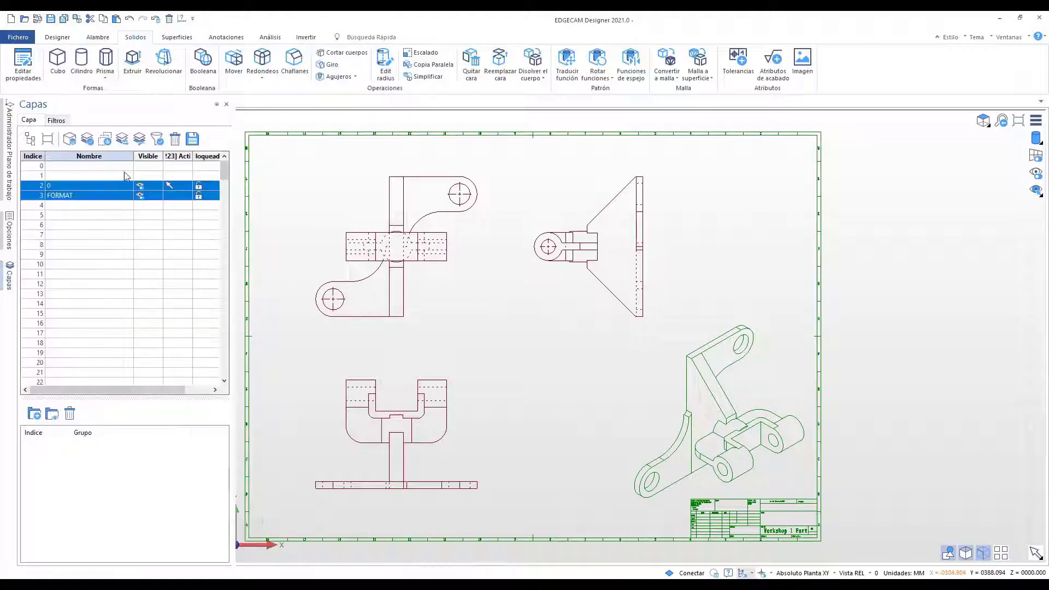
click(217, 103)
click(56, 119)
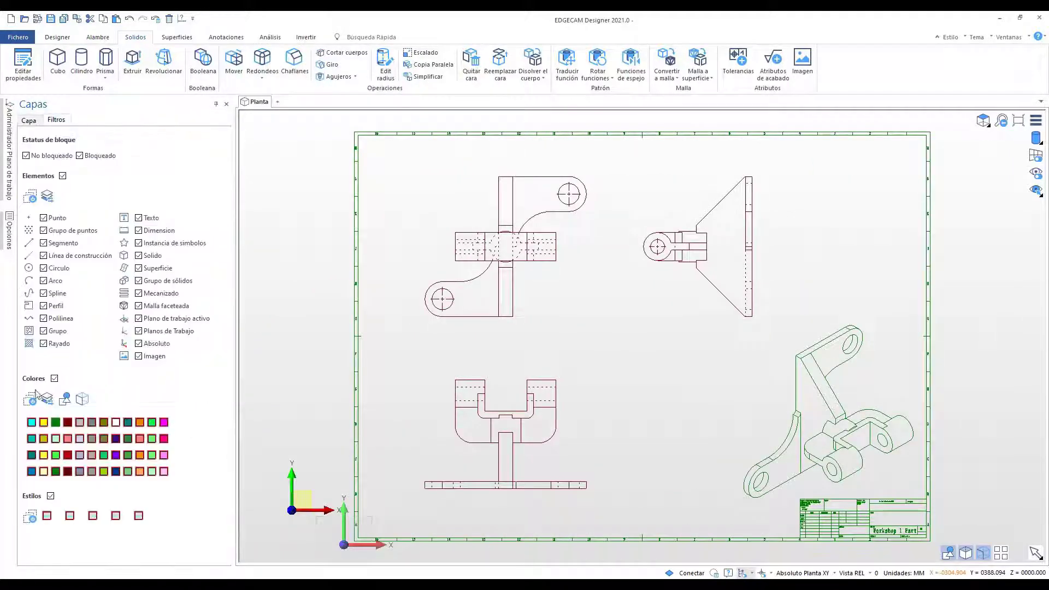
click(56, 422)
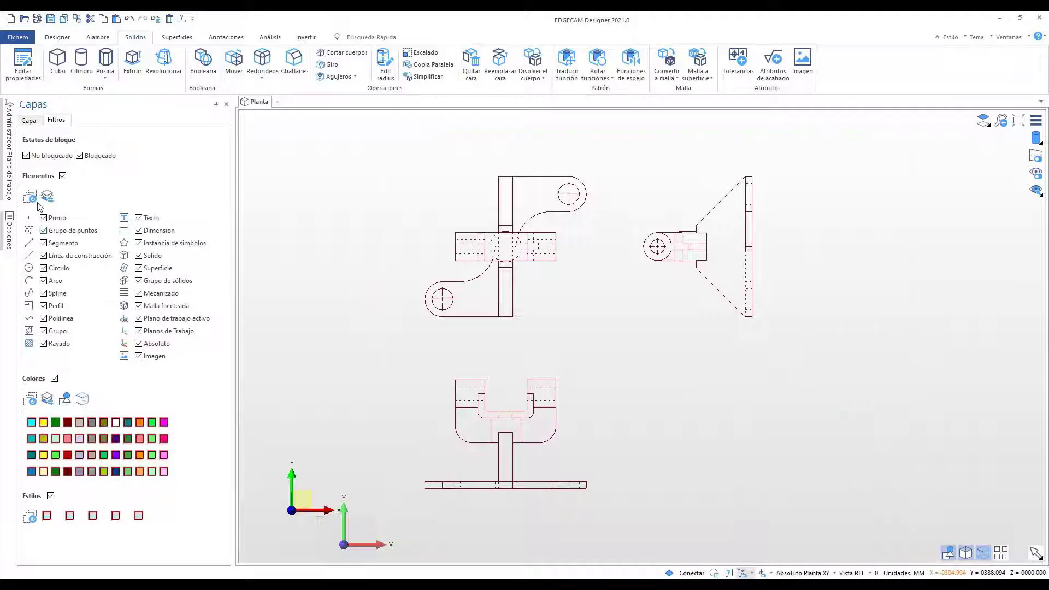
Create layers 4 to 7 with the names SOLIDO, PLANTA, ALZADO and DERECHA
click(33, 123)
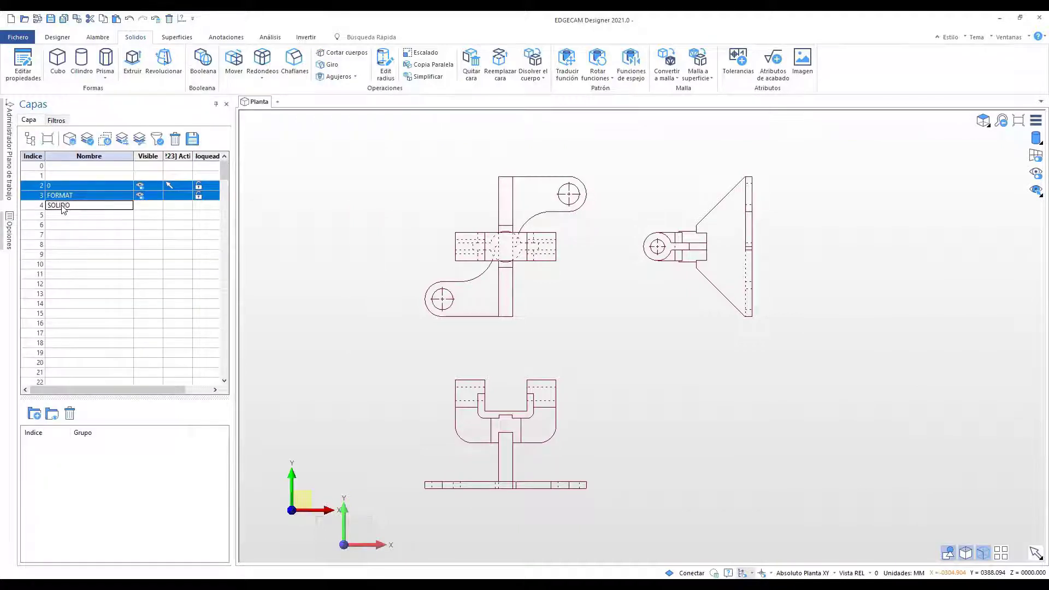
click(63, 209)
text(SOLIDO)
click(54, 216)
text(PLANTA)
click(56, 225)
text(ALZADO)
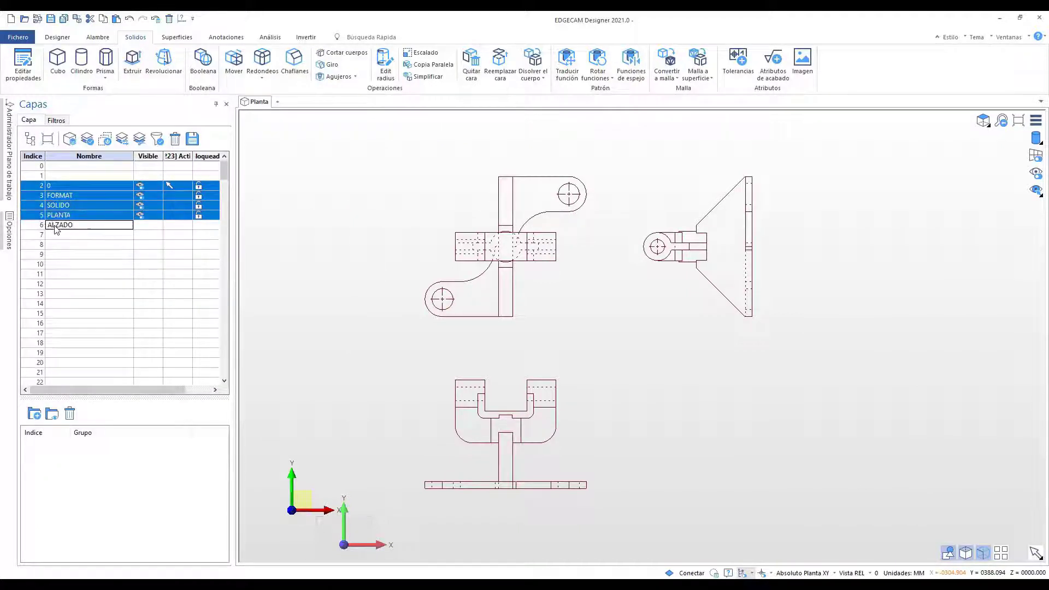
click(49, 235)
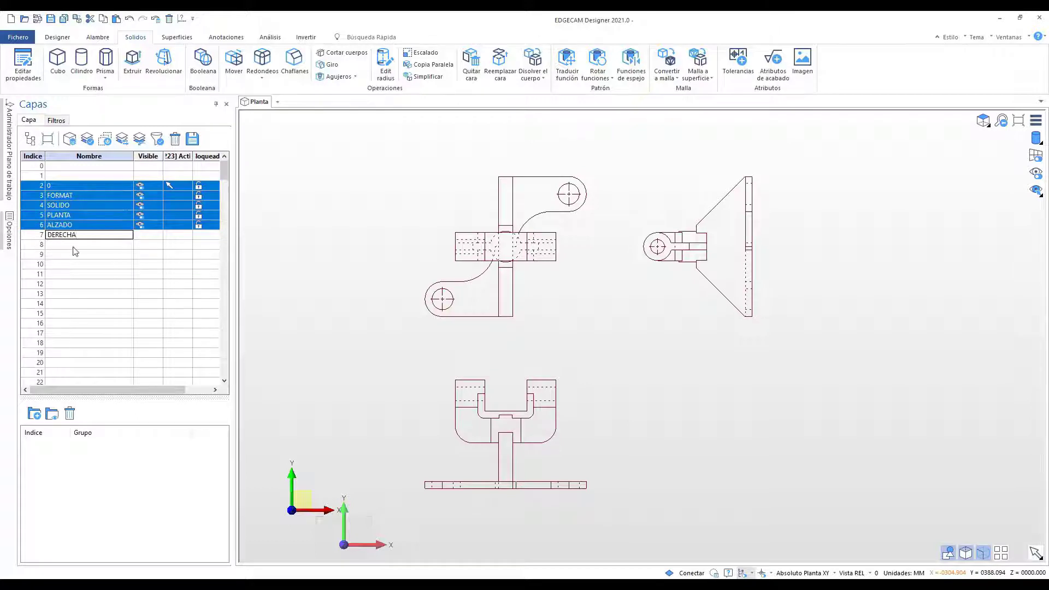
click(73, 247)
Add all elements of the plan view to the PLANTA layer
right_click(66, 216)
click(95, 234)
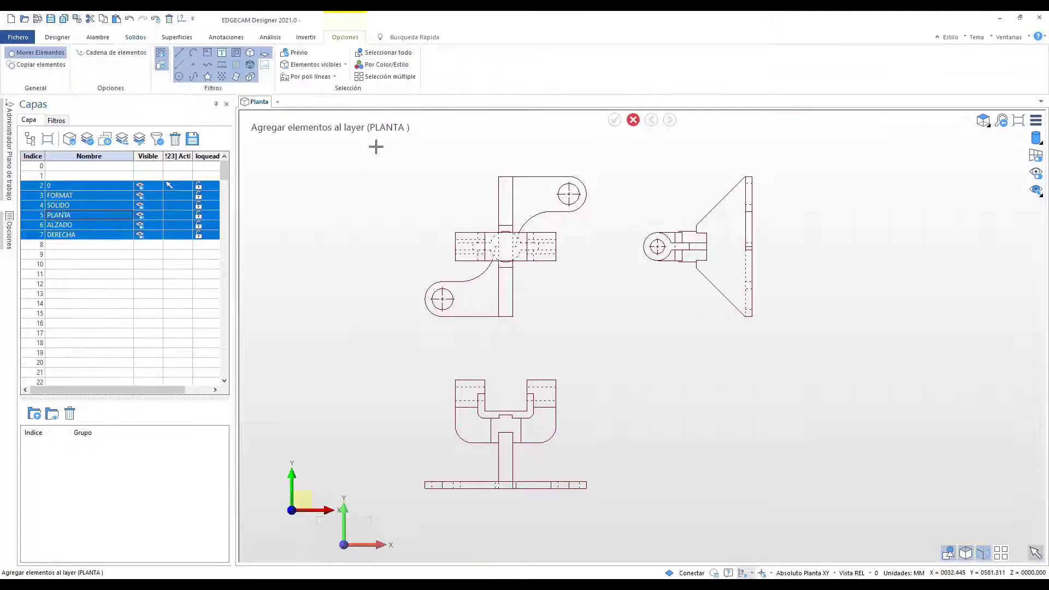
drag(376, 146, 602, 322)
right_click(601, 323)
Add all elements of the front view, below the plan view, to the ALZADO layer
right_click(73, 226)
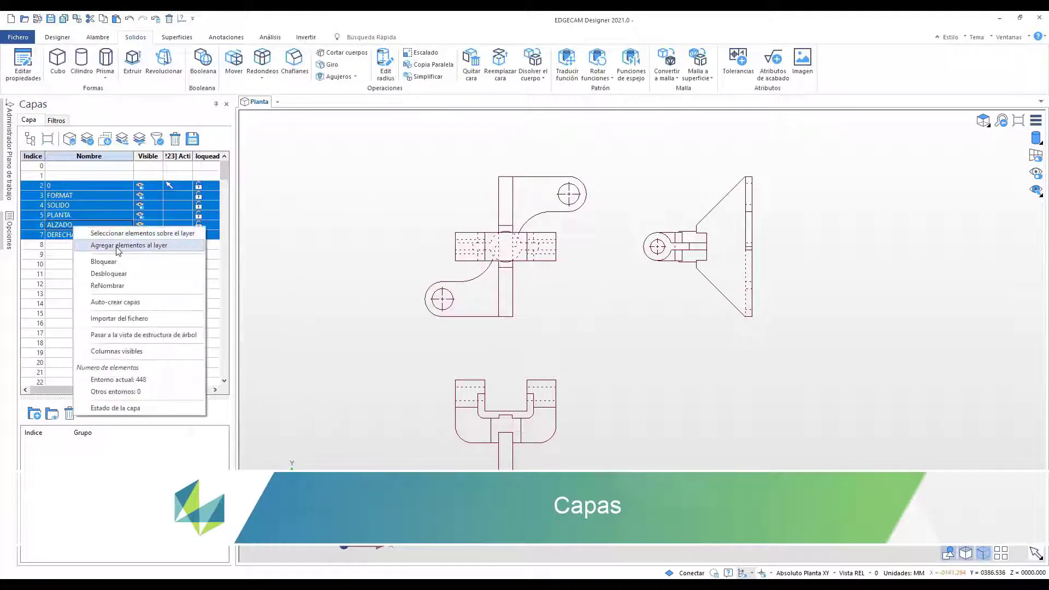
click(117, 247)
drag(417, 365, 588, 500)
right_click(588, 500)
Add all elements of the side view to the DERECHA layer
right_click(61, 239)
click(109, 250)
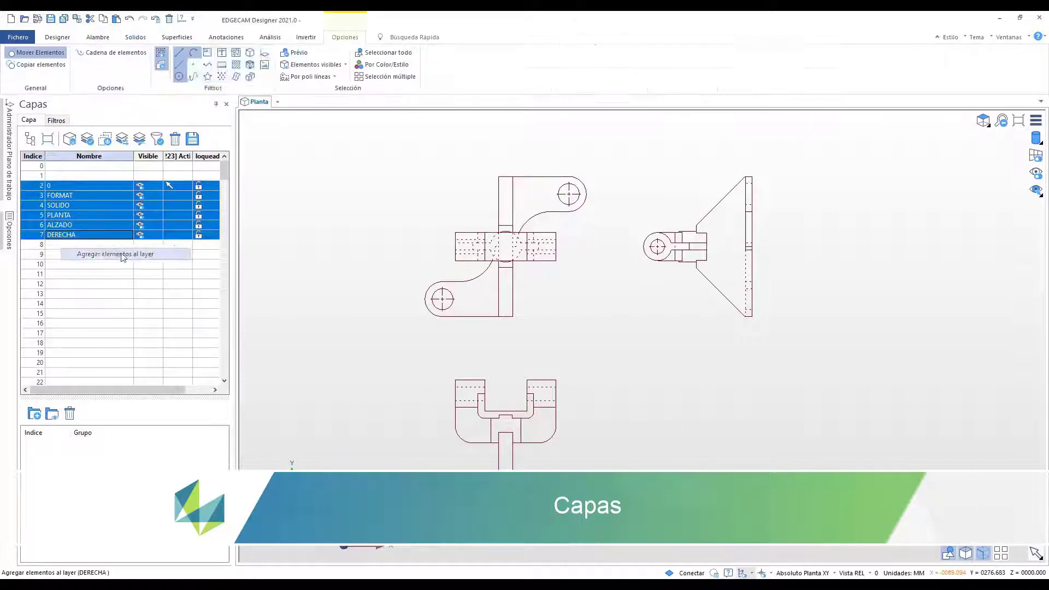
drag(612, 150, 810, 356)
right_click(810, 355)
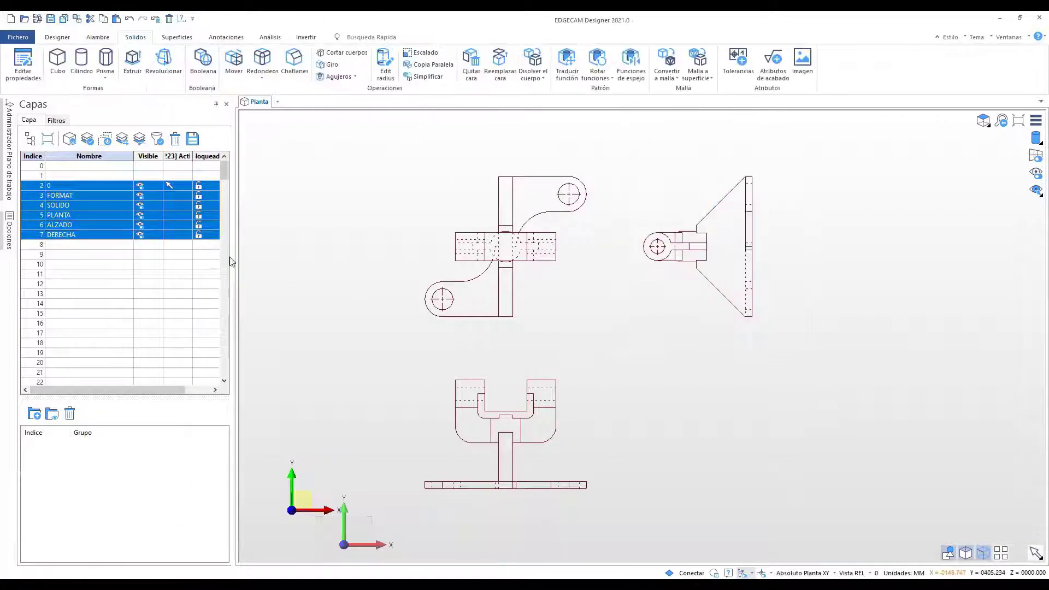
Make SOLIDO the active layer and set the layer manager back to hide automatically
click(168, 207)
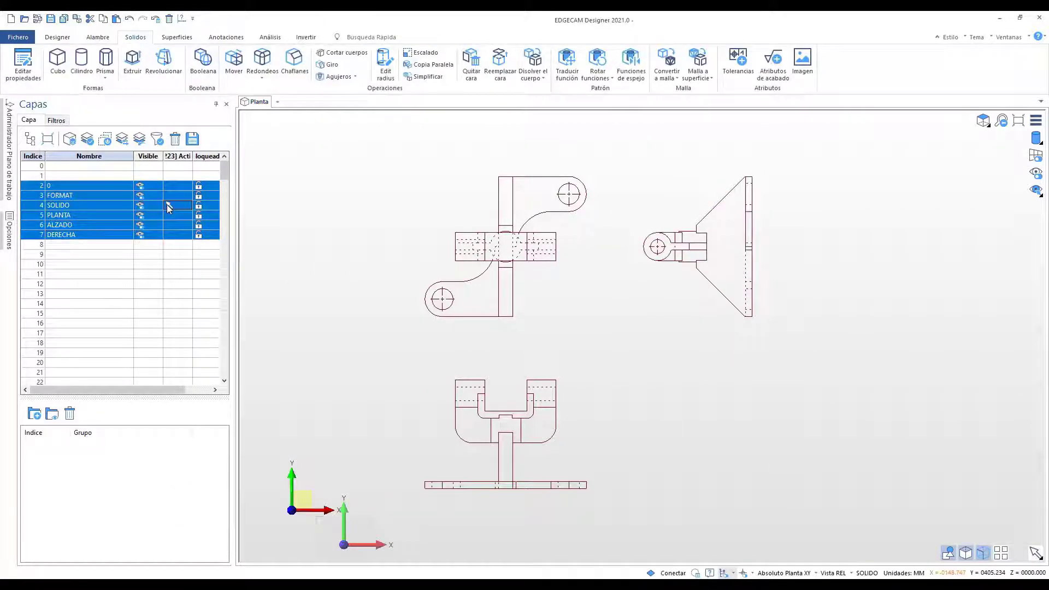
click(216, 104)
Rotate the front view 90° about the X axis, centered midway between the two column corners on its base edge
click(65, 37)
click(91, 77)
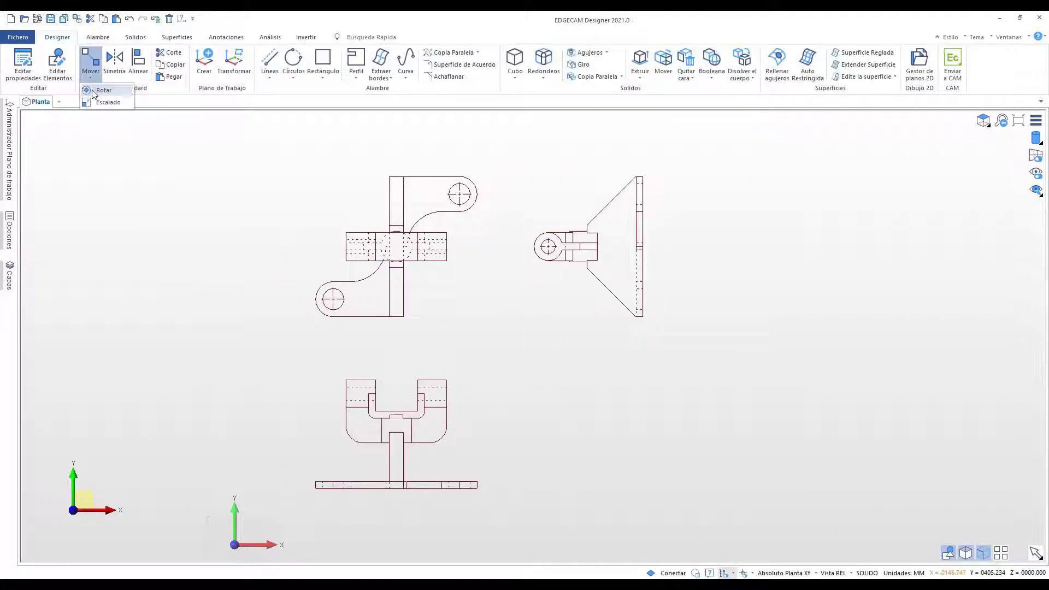
click(110, 101)
click(485, 504)
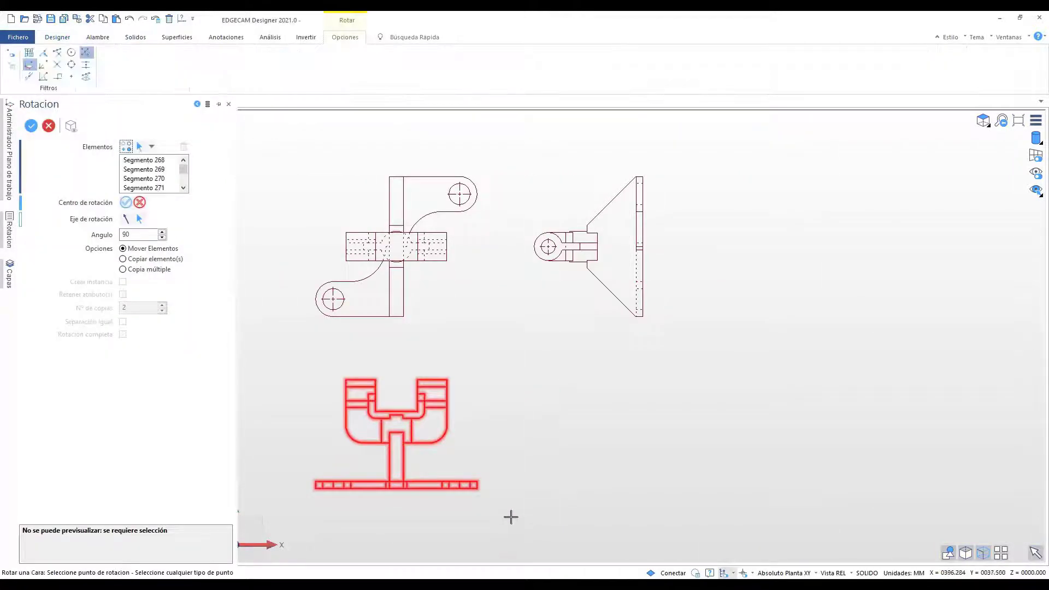
scroll(426, 514, up, 5)
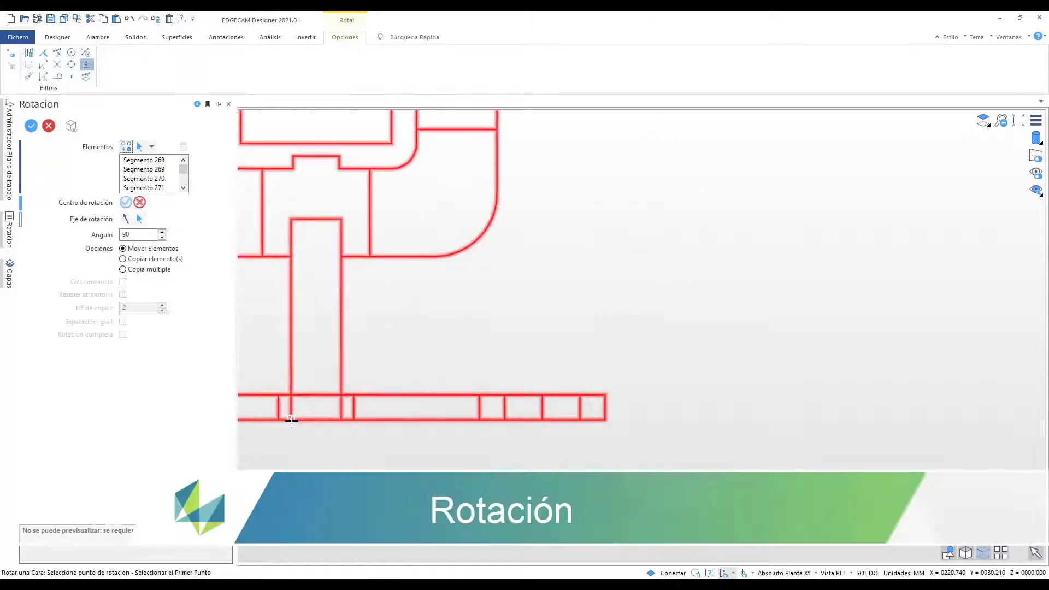
click(291, 419)
click(342, 420)
scroll(329, 416, down, 5)
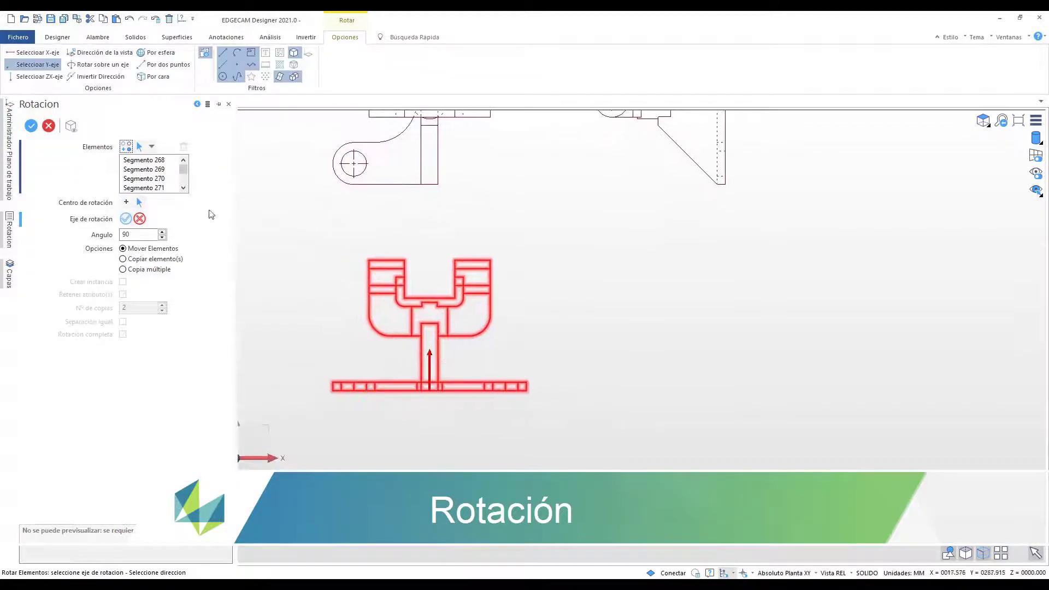
right_click(564, 341)
mouse_move(574, 402)
middle_down()
mouse_move(524, 420)
mouse_move(579, 405)
middle_up()
right_click(668, 347)
Rotate the side view 90° about the Y axis, centered on the midpoint of its outer base edge
click(985, 125)
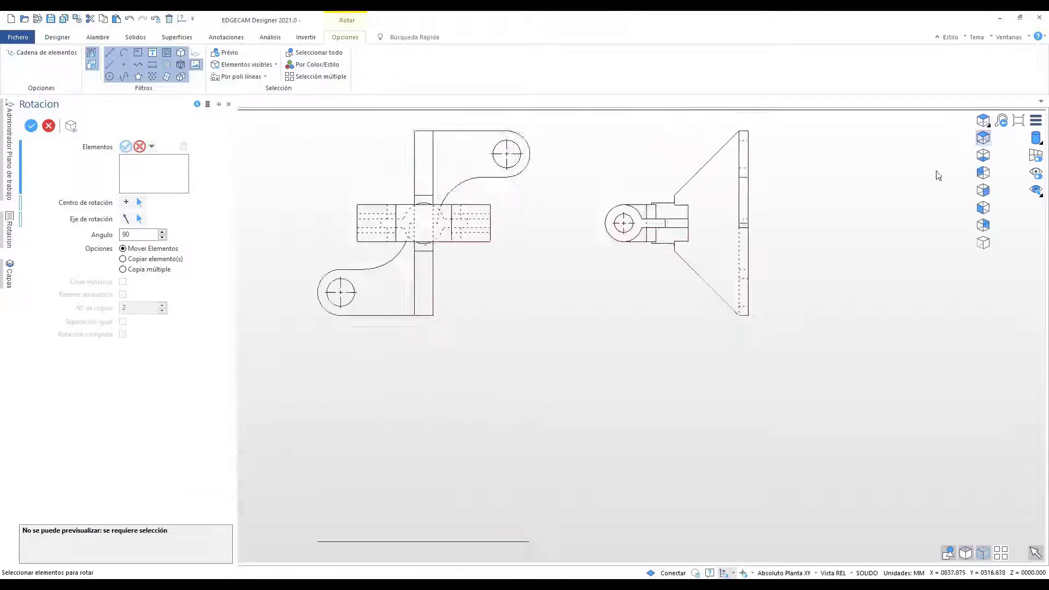
scroll(808, 267, down, 1)
middle_drag(783, 275, 626, 367)
drag(439, 228, 674, 430)
right_click(692, 450)
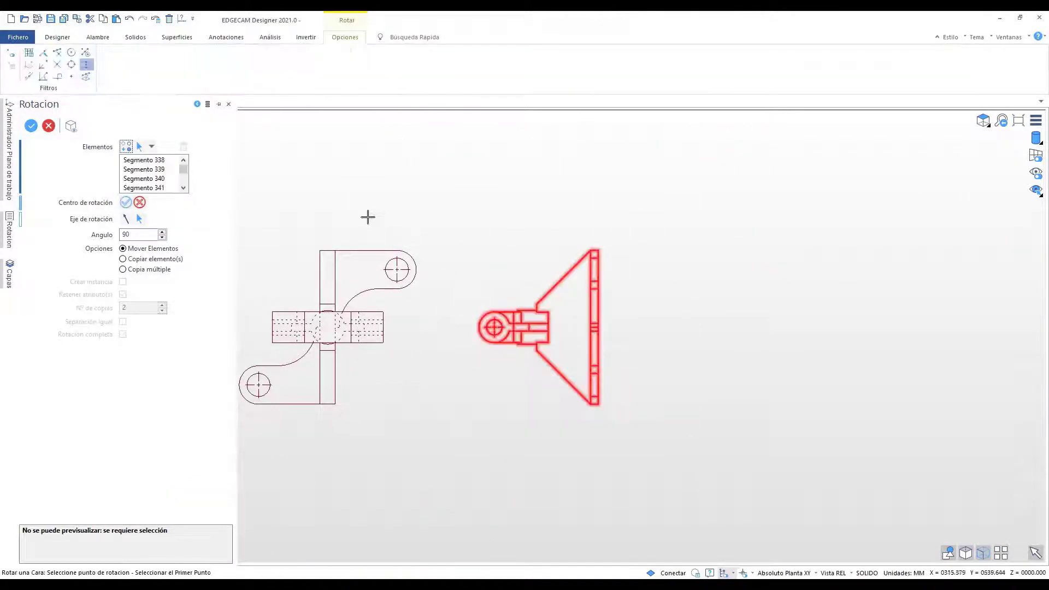
click(86, 52)
scroll(583, 347, up, 4)
scroll(590, 341, up, 4)
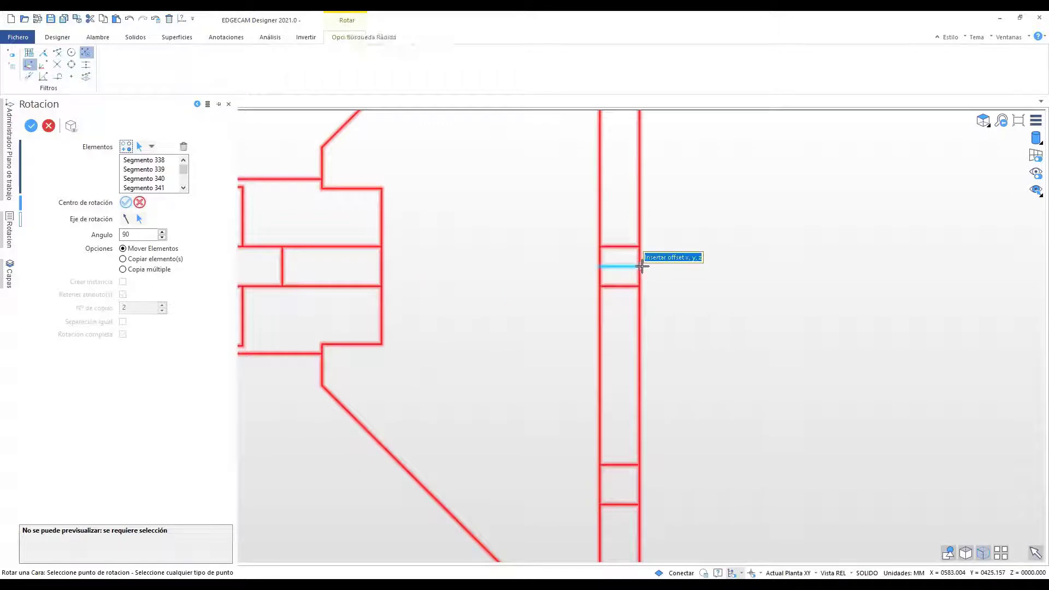
click(613, 306)
scroll(613, 306, down, 5)
click(37, 64)
right_click(468, 183)
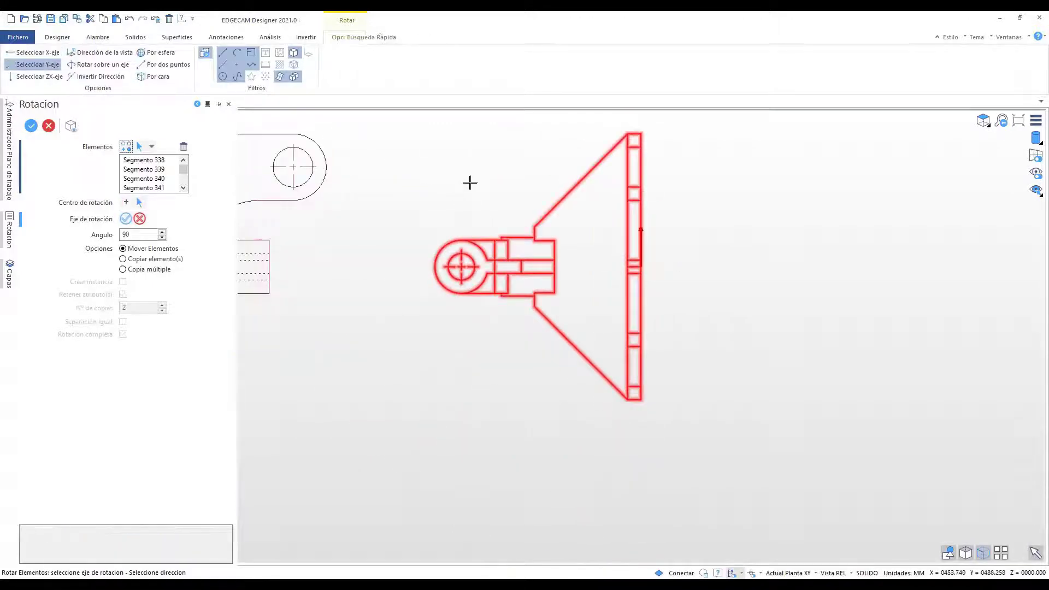
scroll(468, 211, down, 4)
right_click(490, 356)
middle_drag(490, 355, 445, 348)
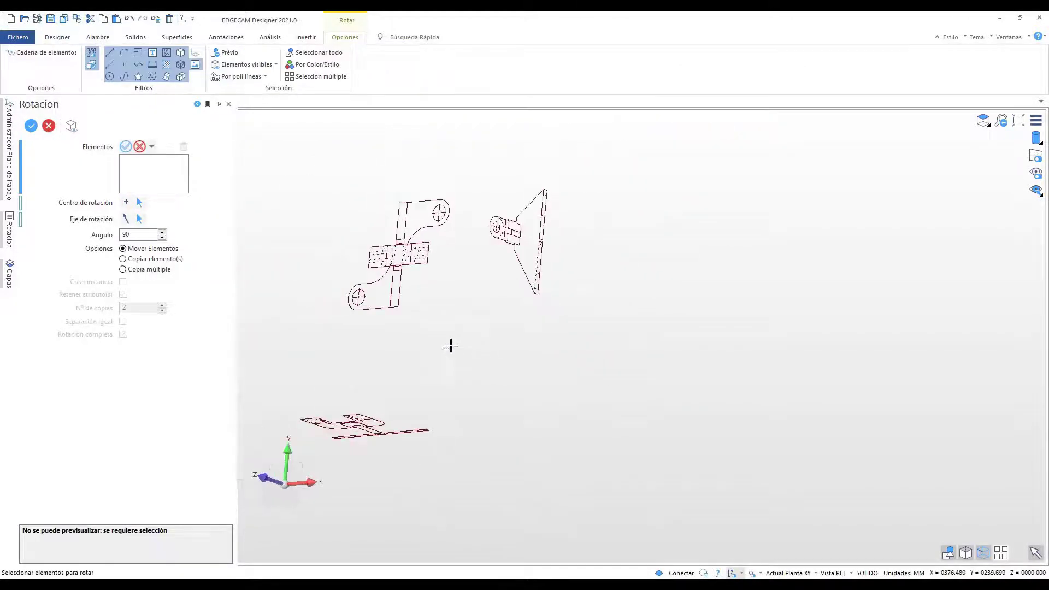
Move the rotated front view point to point from the middle of its base edge to the center of the plan view's central circle
click(984, 121)
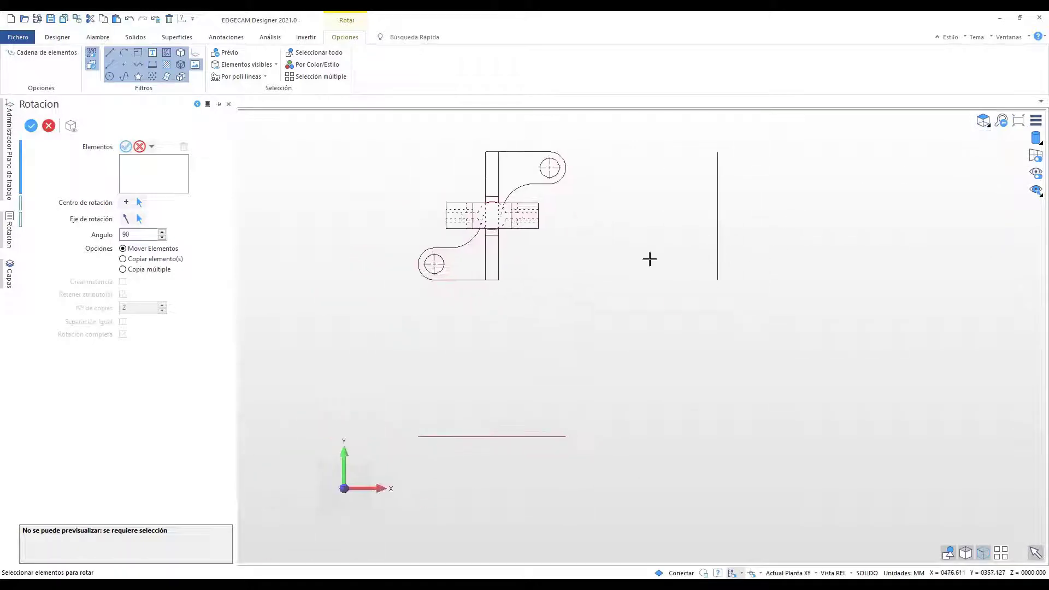
click(90, 60)
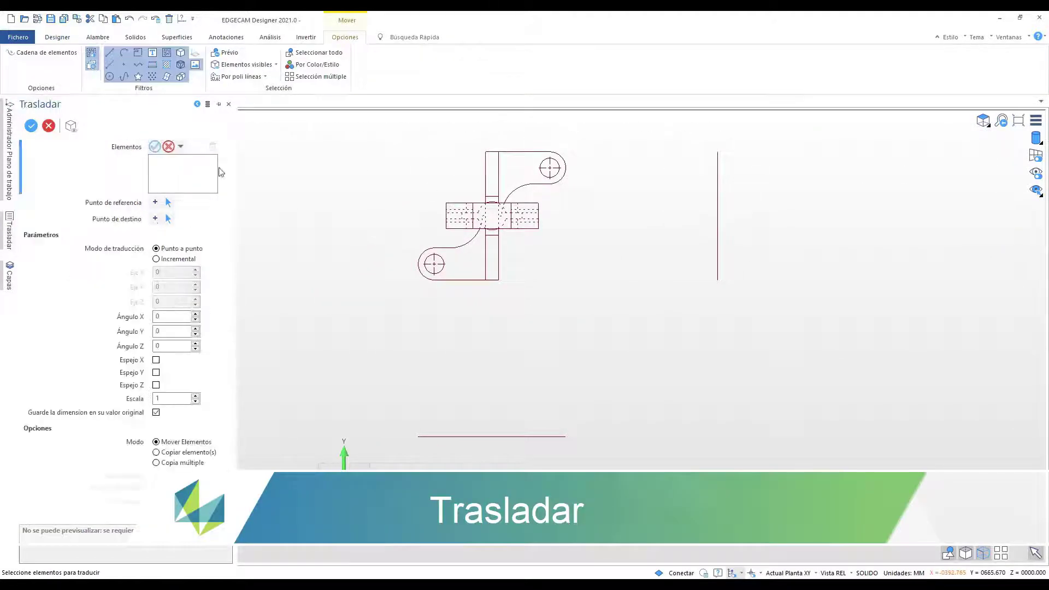
drag(396, 425, 581, 454)
right_click(364, 295)
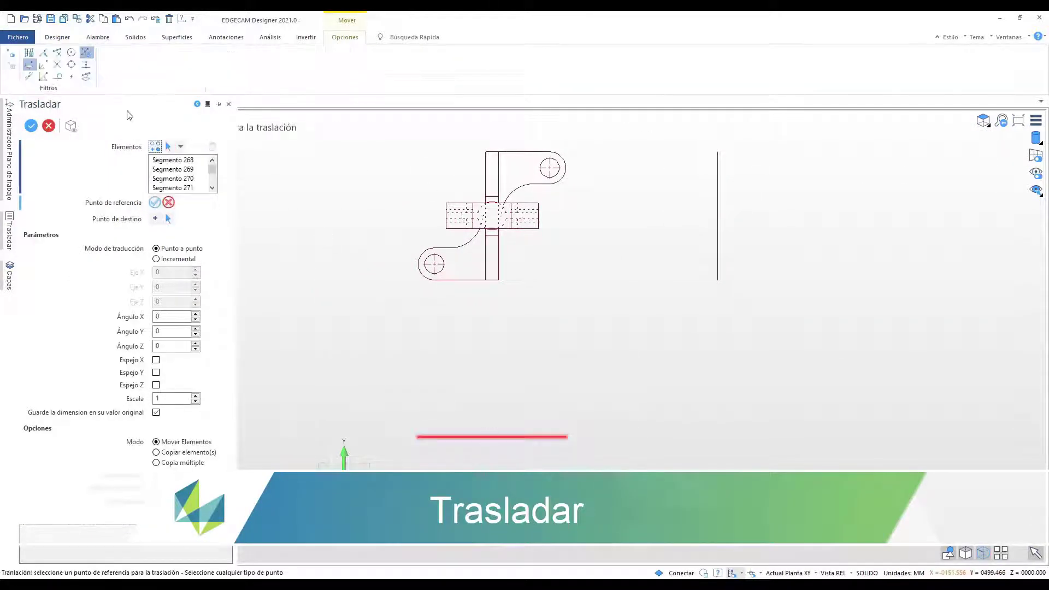
click(86, 66)
scroll(508, 450, up, 8)
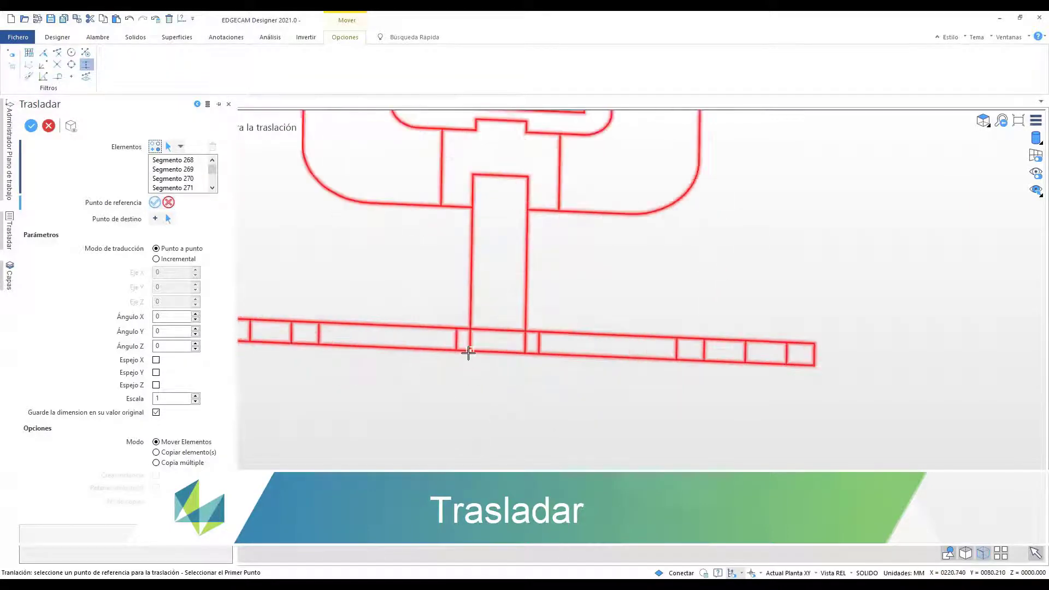
click(469, 352)
click(525, 355)
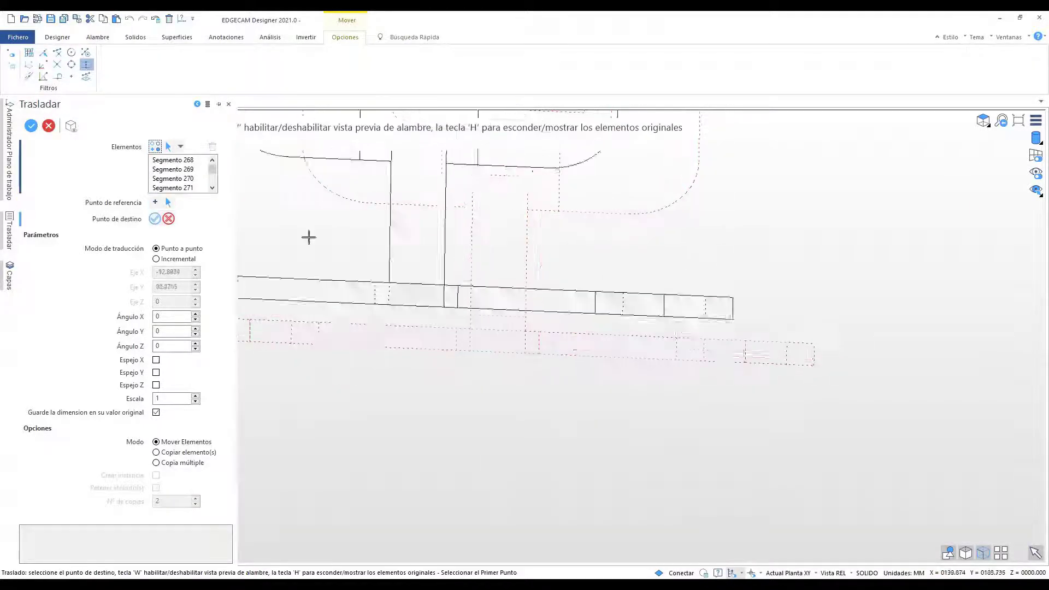
scroll(477, 431, down, 6)
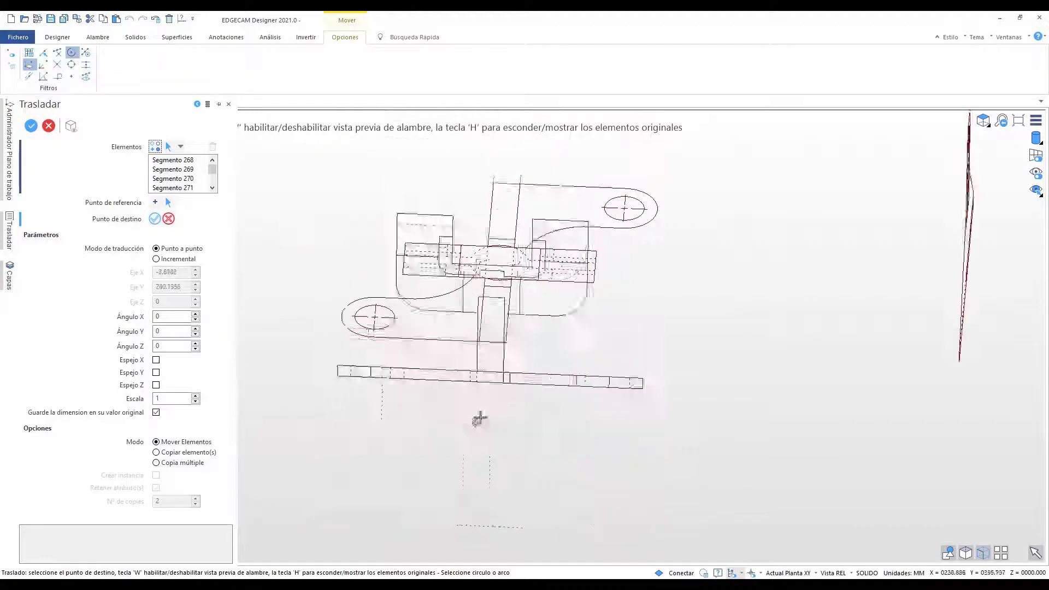
scroll(466, 286, up, 4)
click(461, 280)
Move the side view point to point from the midpoint of its outer base edge to the center of the plan view's central circle
middle_drag(498, 325, 594, 316)
drag(741, 425, 836, 517)
right_click(835, 518)
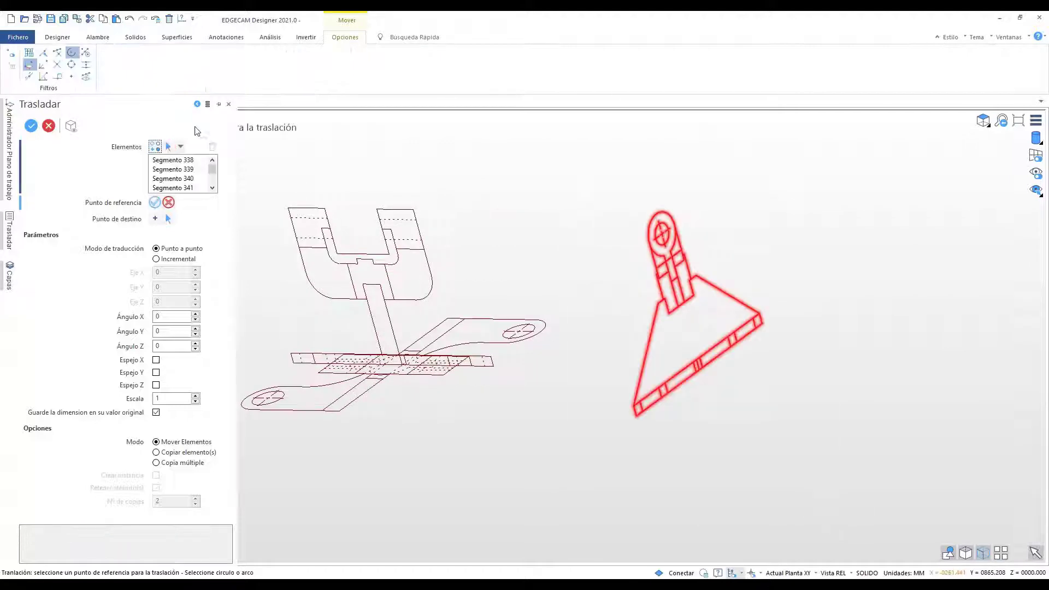
click(86, 52)
scroll(707, 388, up, 5)
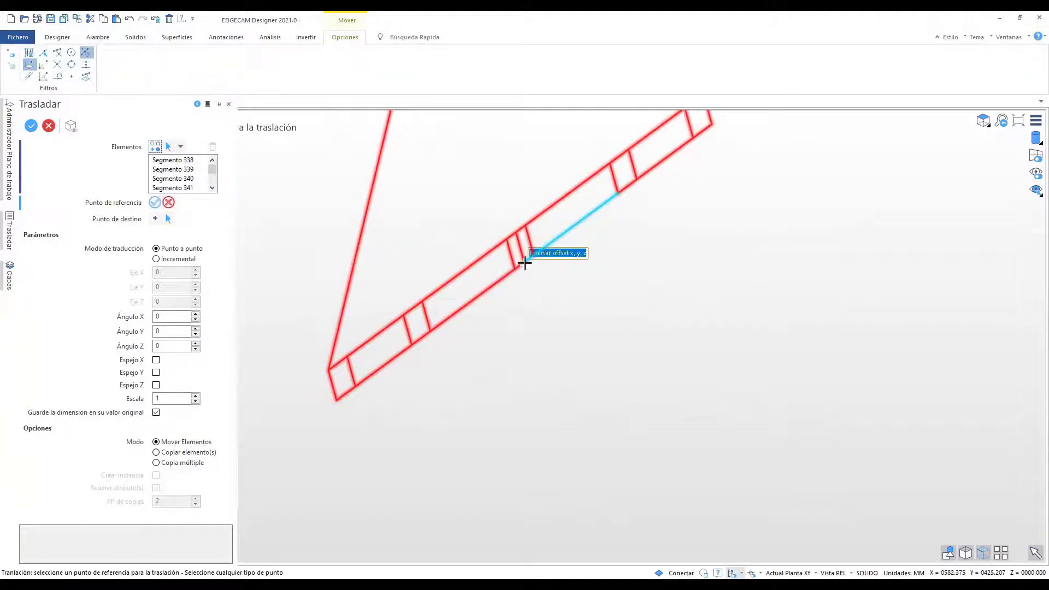
click(522, 264)
scroll(503, 300, down, 4)
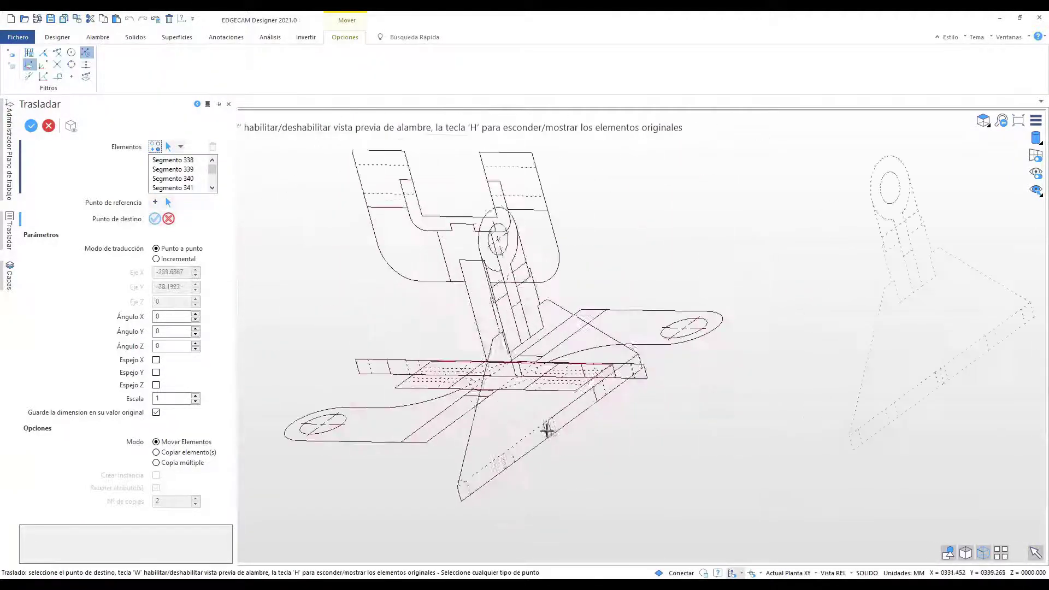
middle_drag(567, 445, 525, 406)
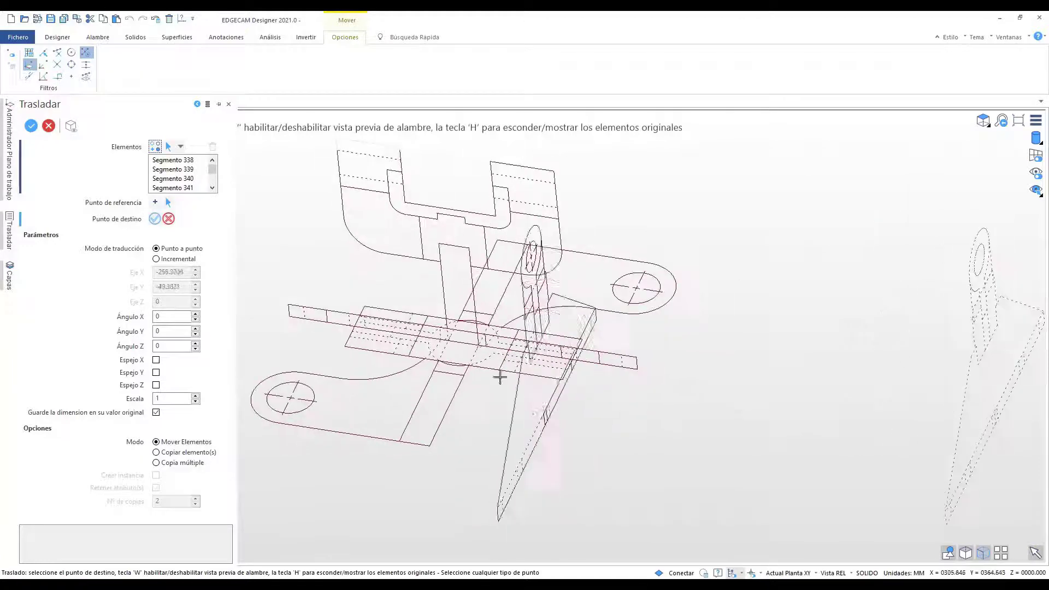
click(71, 52)
click(436, 327)
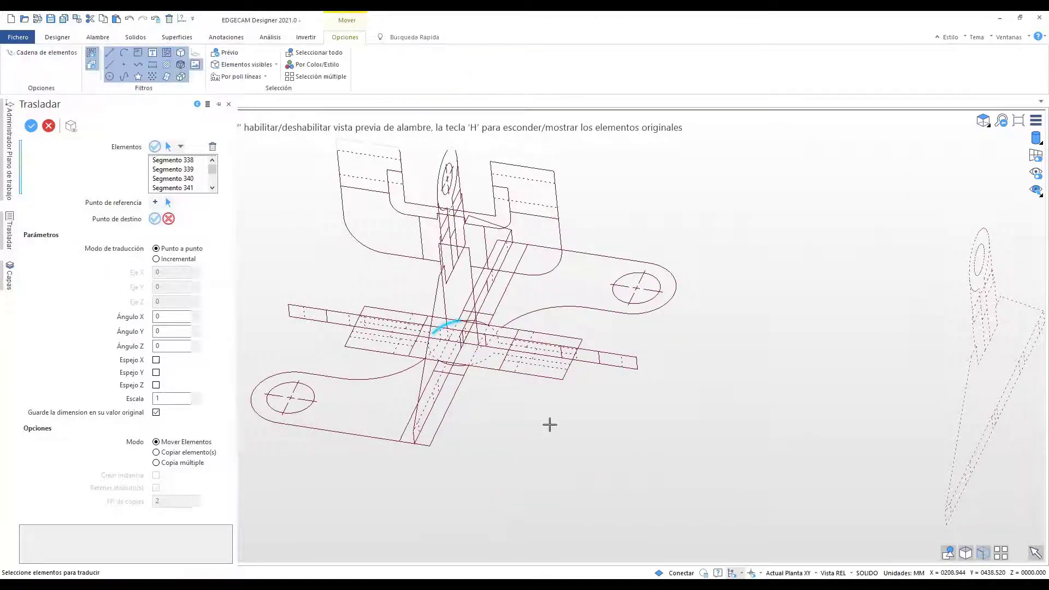
middle_drag(550, 425, 524, 444)
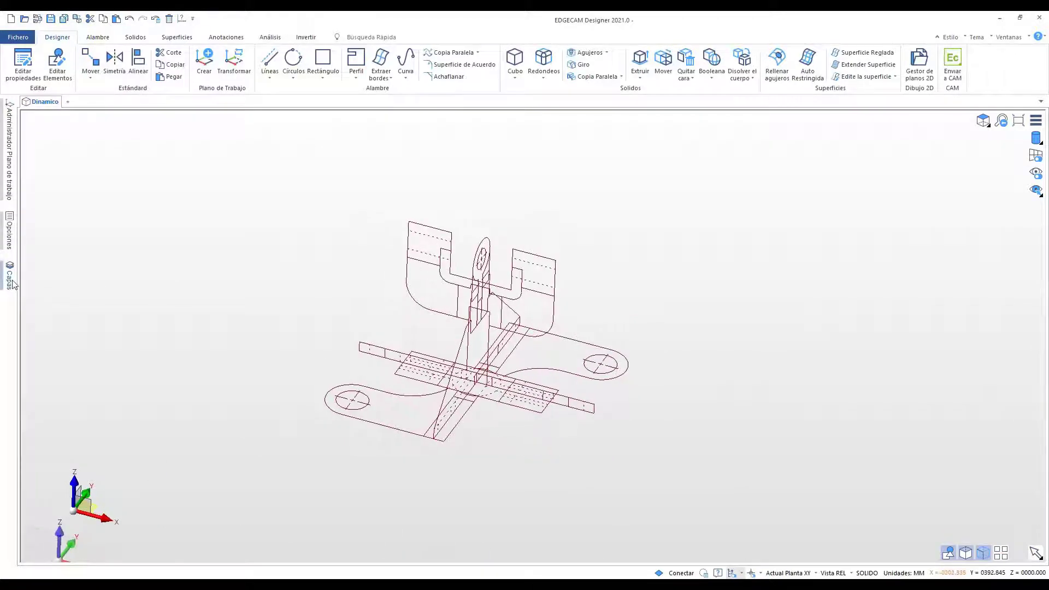
Hide the DERECHA layer and leave the ALZADO layer visible
mouse_move(13, 284)
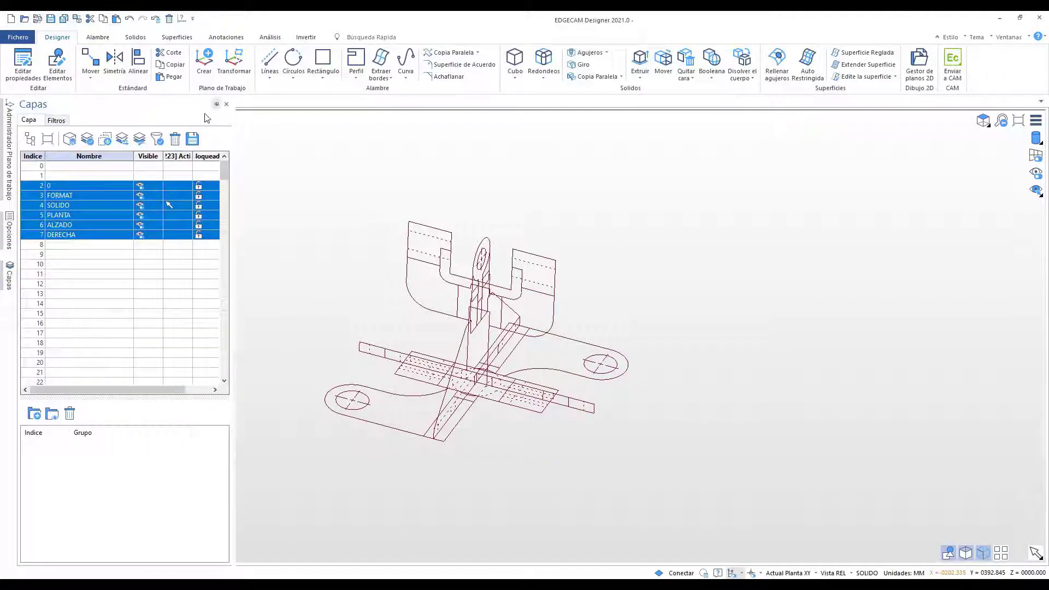
click(148, 236)
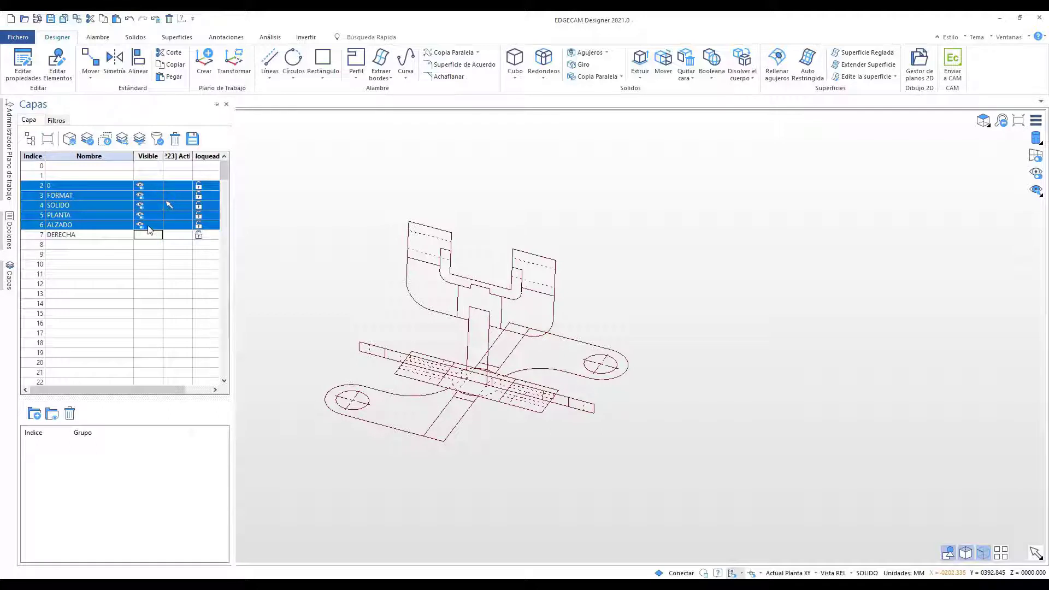
click(149, 226)
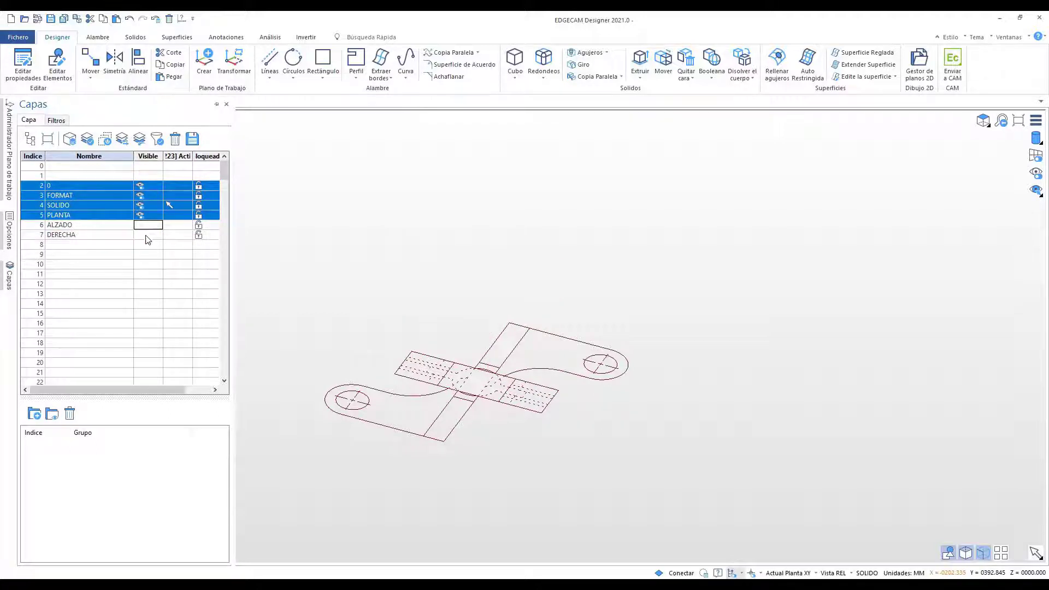
click(147, 235)
click(147, 236)
click(146, 225)
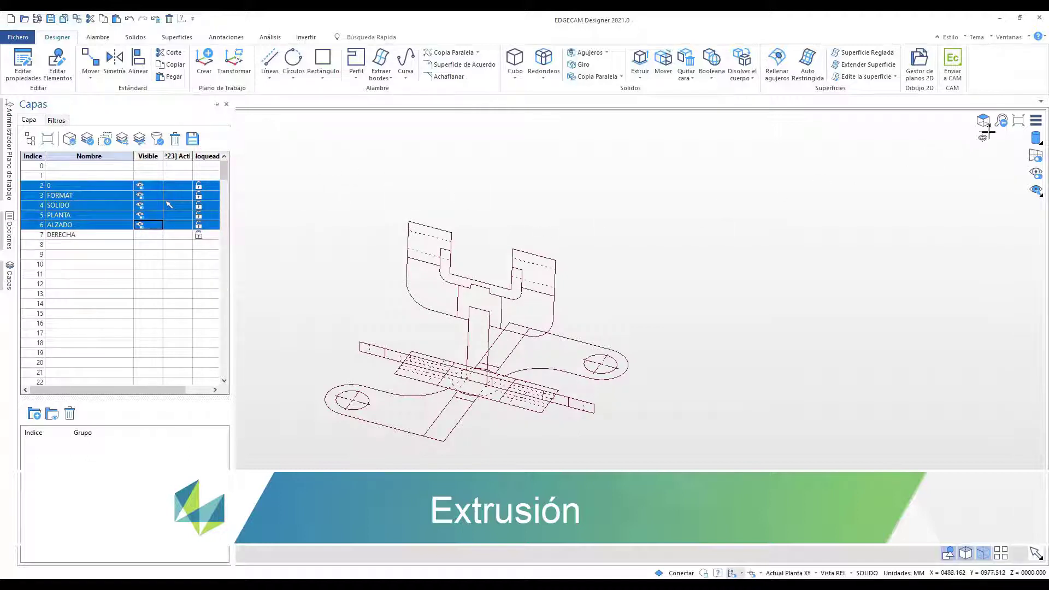
Switch to the plan (Planta) orientation and turn on Conectar so closed regions of the drawing can be picked as faces
click(983, 138)
middle_drag(795, 368, 746, 315)
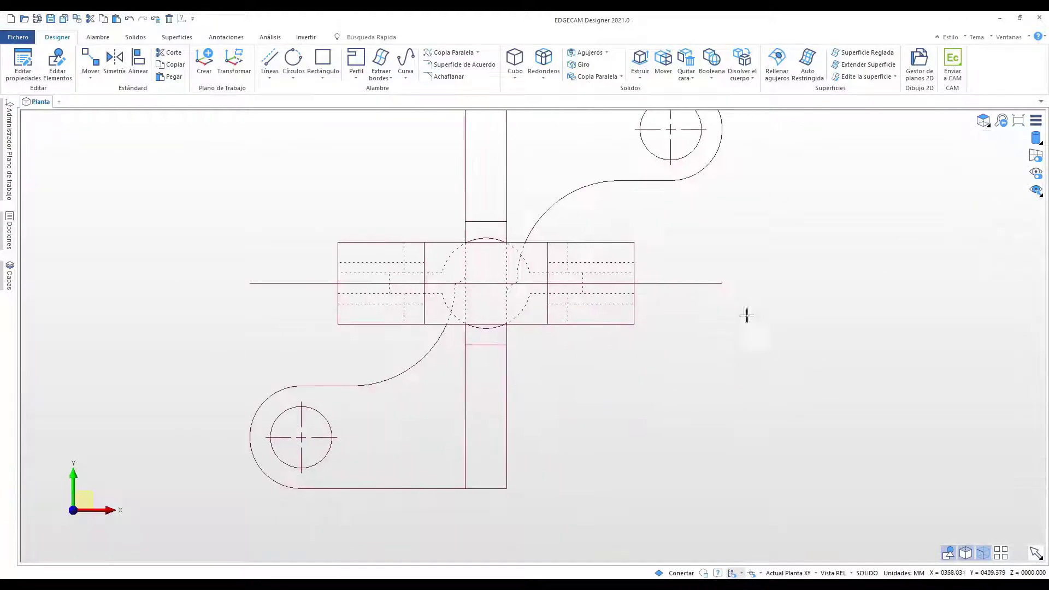
click(660, 574)
click(9, 280)
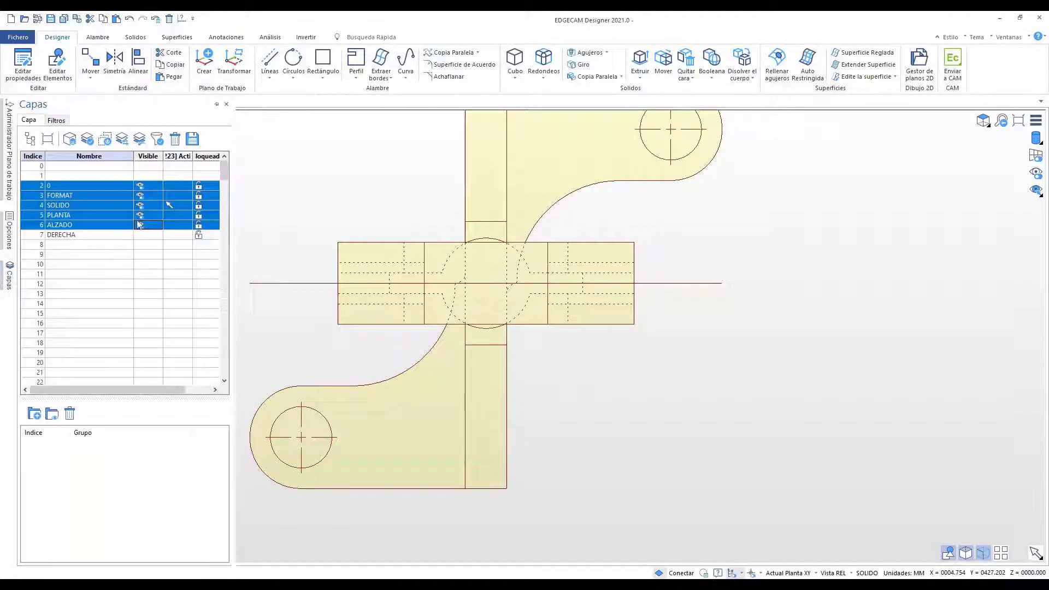
scroll(642, 381, down, 1)
middle_drag(642, 381, 637, 396)
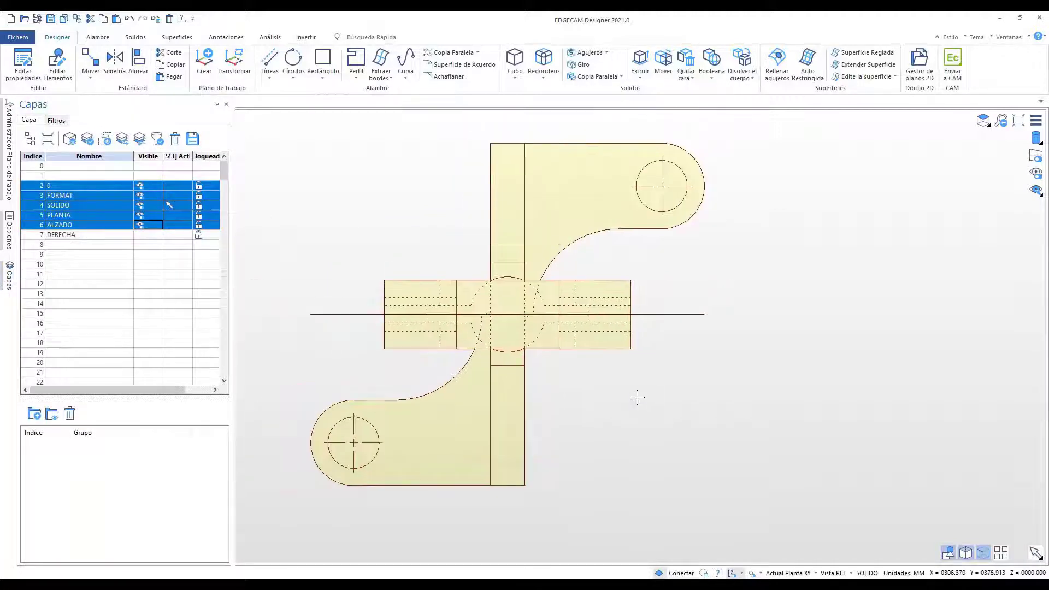
Start an extrusion with multiple face selection, picking the lower-left arm and all regions of the central vertical strip
click(134, 37)
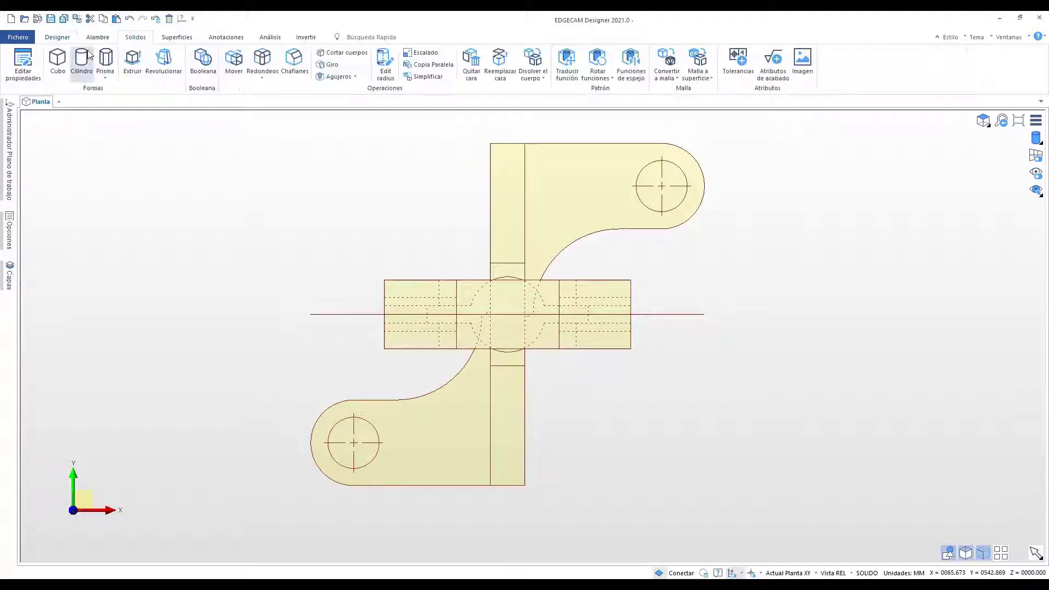
click(132, 61)
click(464, 77)
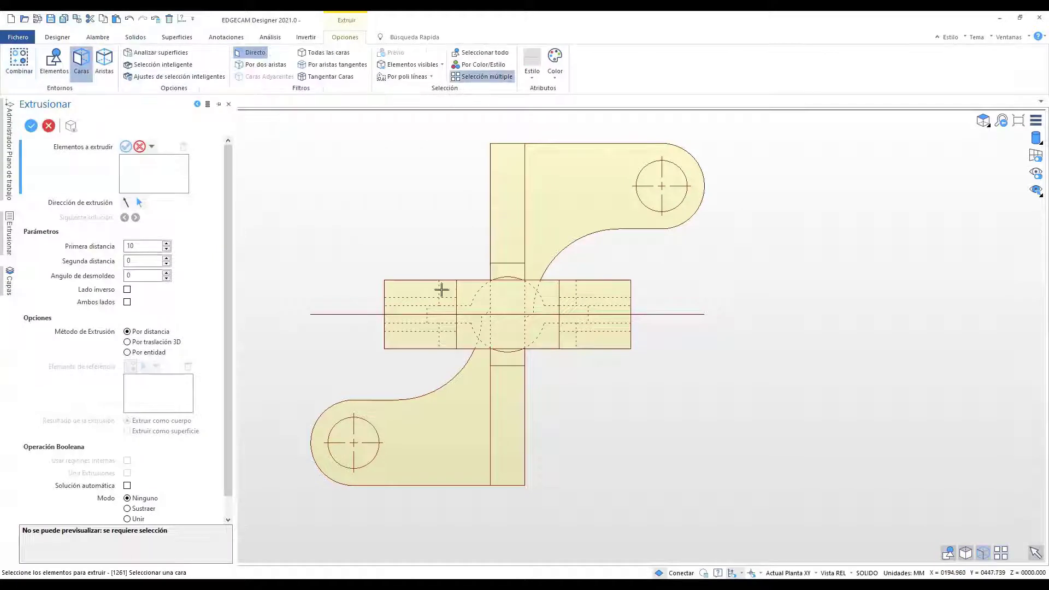
click(448, 442)
click(516, 388)
scroll(517, 388, up, 2)
scroll(517, 388, up, 1)
click(500, 336)
click(500, 322)
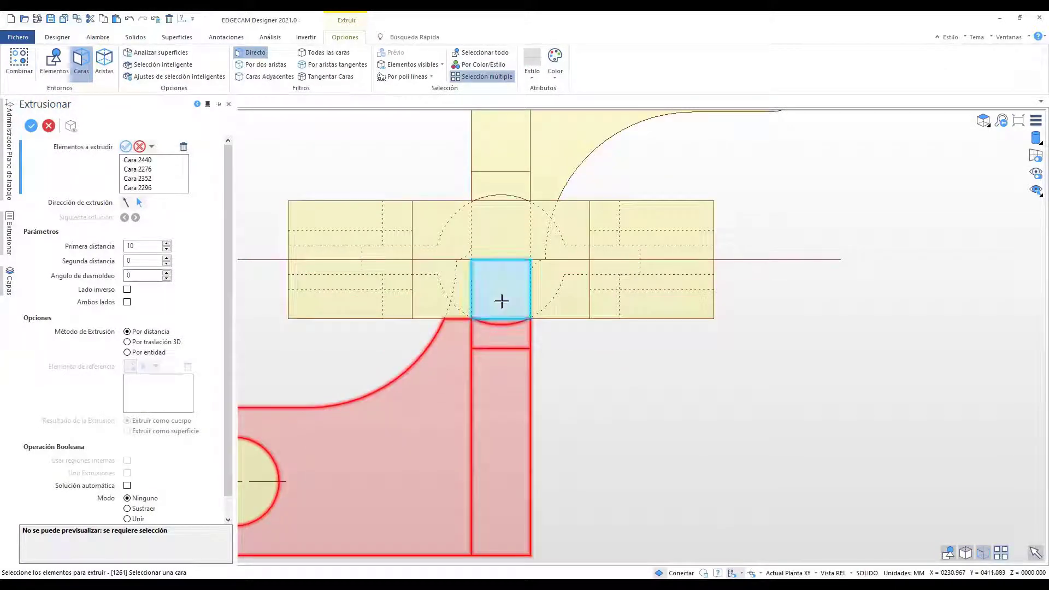
click(501, 298)
click(496, 225)
click(496, 199)
scroll(486, 331, down, 3)
click(497, 246)
click(497, 186)
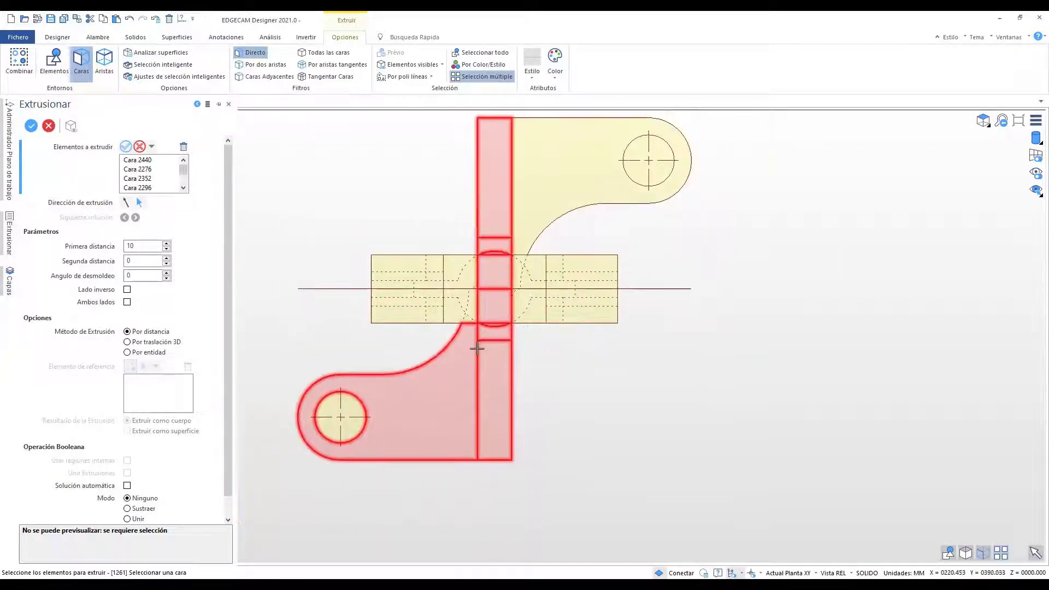
Add the small fillet regions beside the central strip and the upper-right arm to the extrusion profile, and accept the selection
scroll(476, 350, up, 4)
click(458, 289)
click(469, 246)
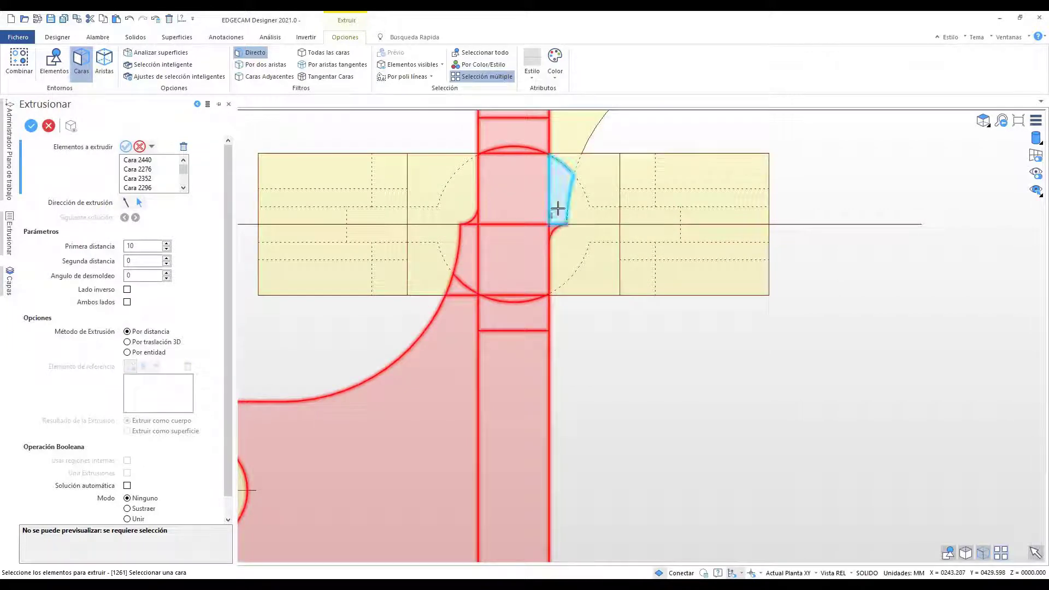
click(557, 208)
scroll(558, 208, down, 4)
click(529, 274)
middle_drag(494, 495, 612, 365)
right_click(612, 365)
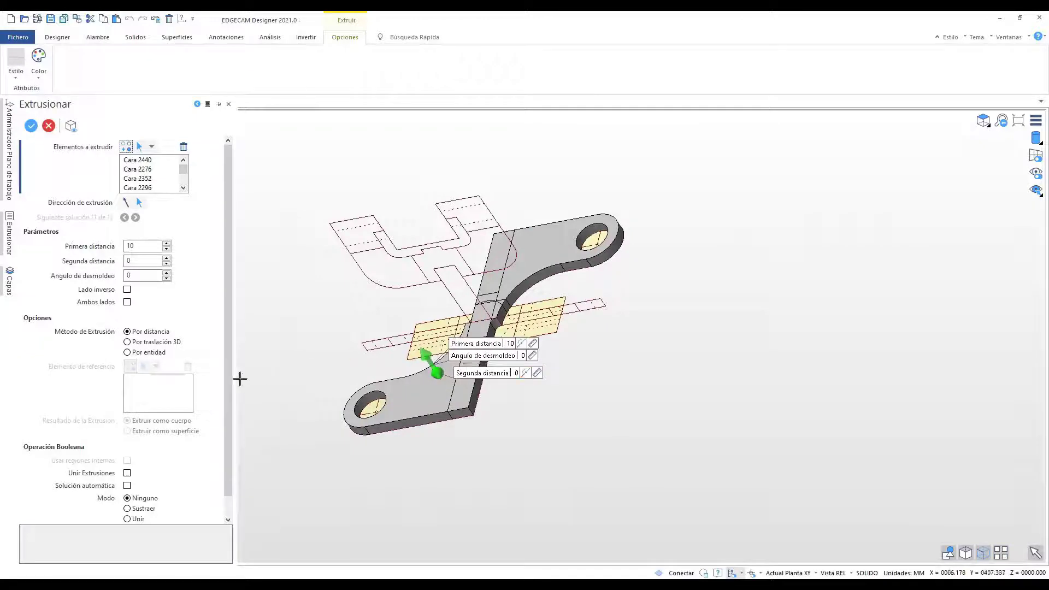
Set the extrusion's first distance to 10 by measuring the base plate's thickness between points on the front view
click(145, 248)
click(180, 247)
click(306, 268)
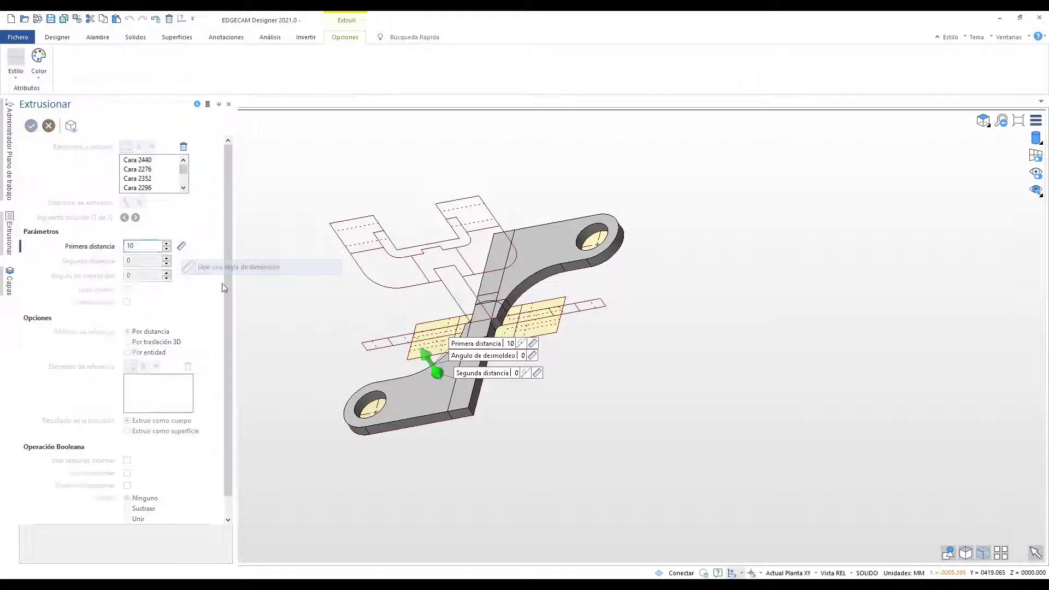
click(85, 55)
scroll(424, 387, up, 4)
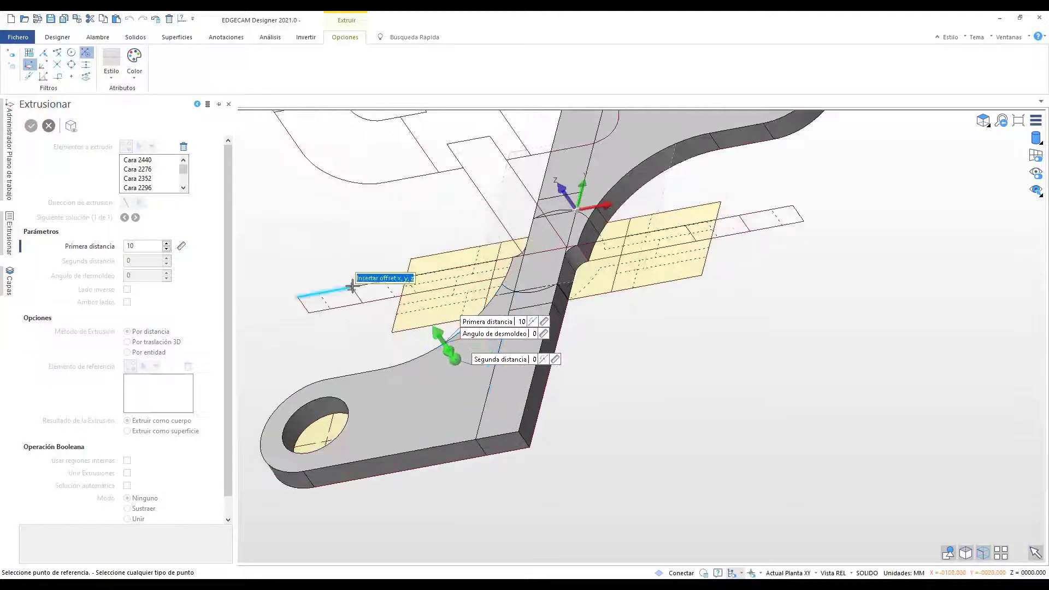
click(351, 285)
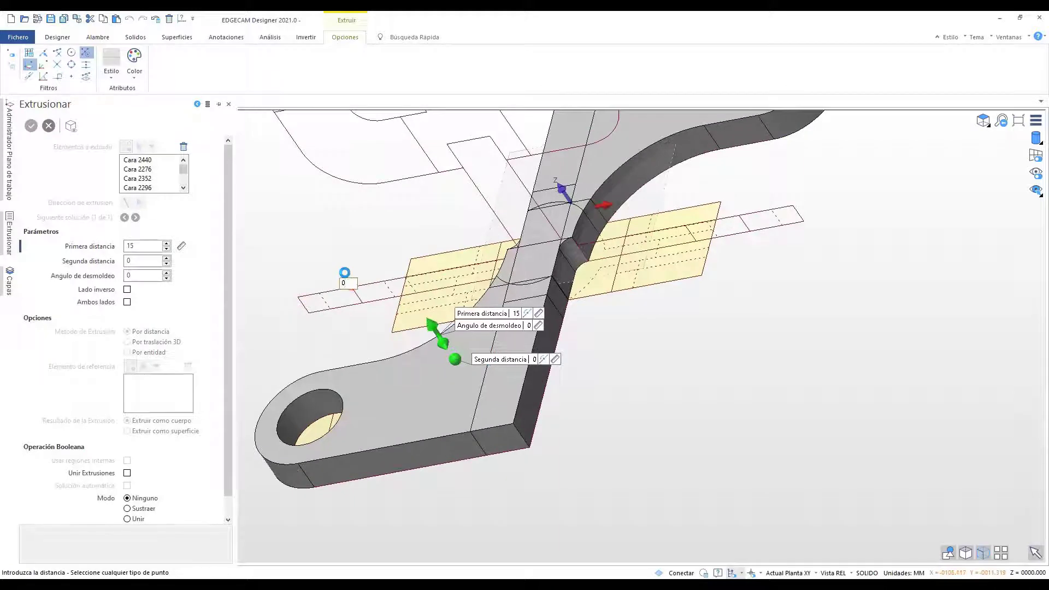
Join the extruded regions into one solid with the union option, apply the extrusion and close the command
scroll(139, 466, down, 1)
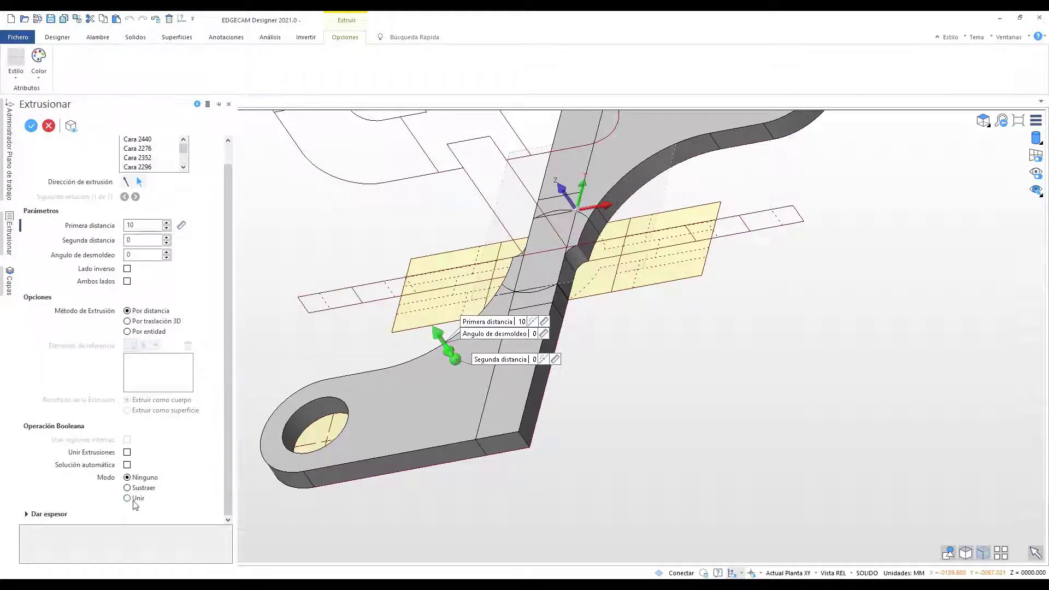
click(137, 499)
scroll(516, 377, down, 3)
middle_drag(523, 393, 577, 398)
right_click(578, 398)
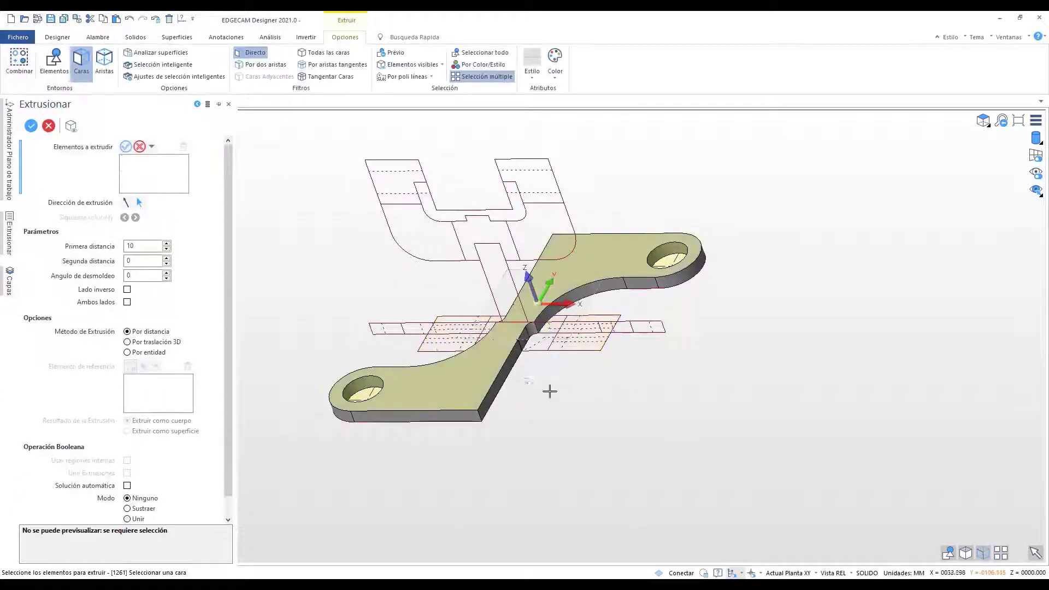
click(48, 128)
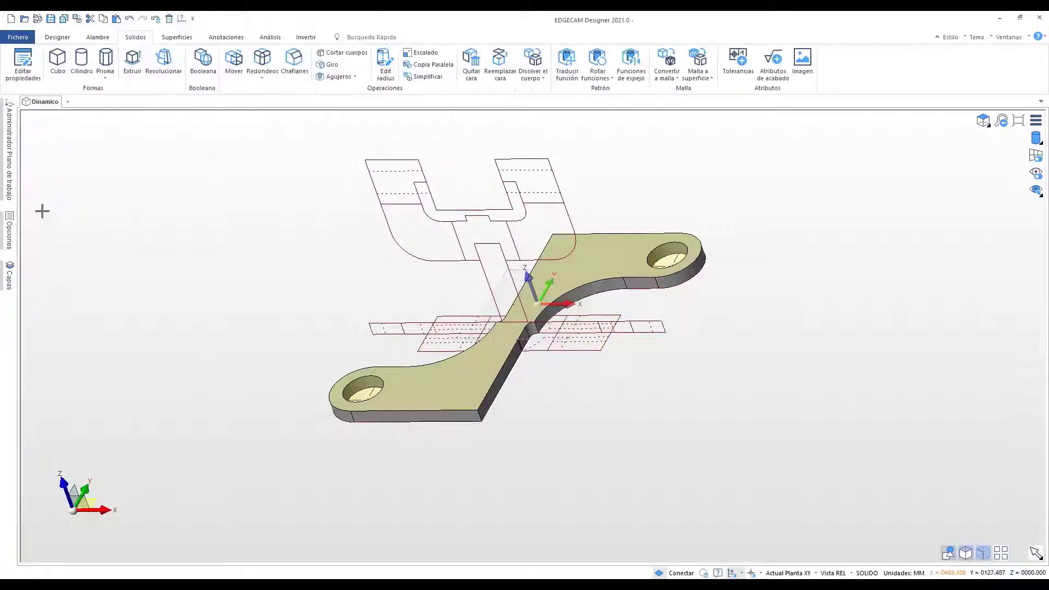
Hide the ALZADO layer and show the DERECHA layer
click(11, 269)
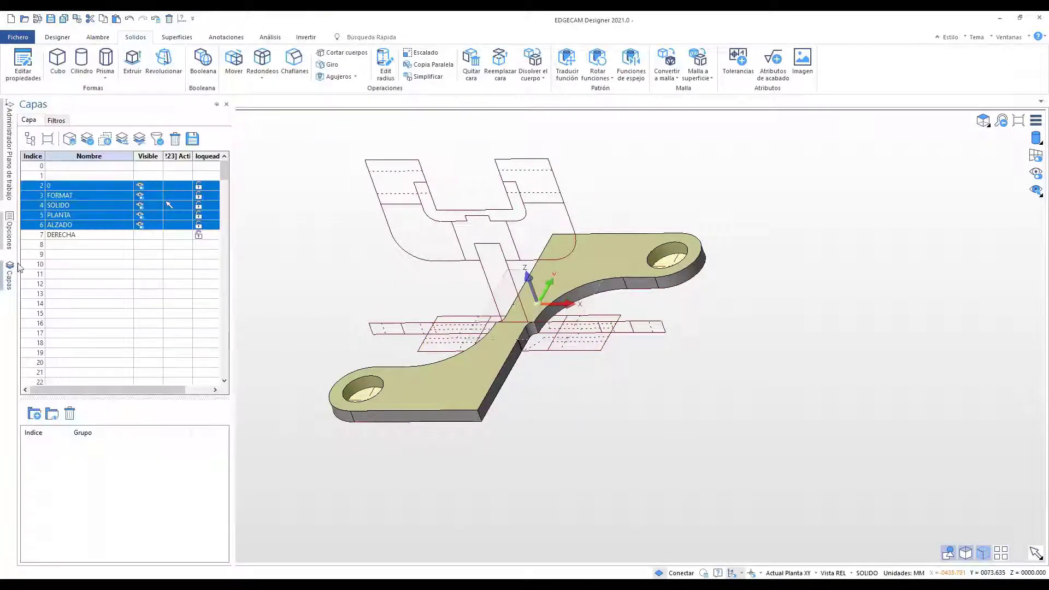
click(141, 225)
click(142, 234)
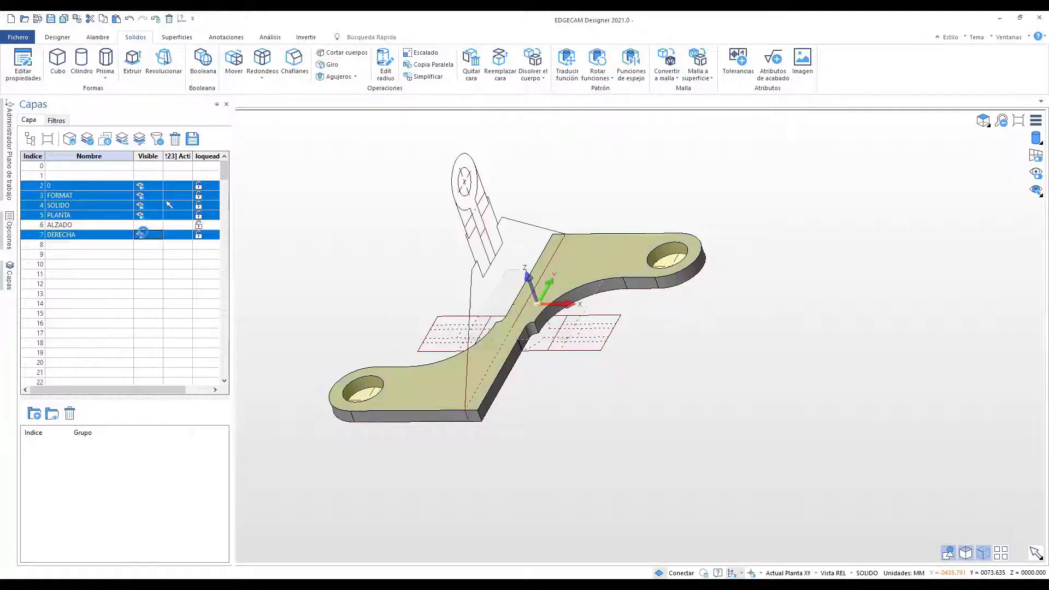
Create work plane WPL by three points: origin mid-slot base of the side view, X at the slot corner, Y at the circle center
click(58, 37)
click(205, 59)
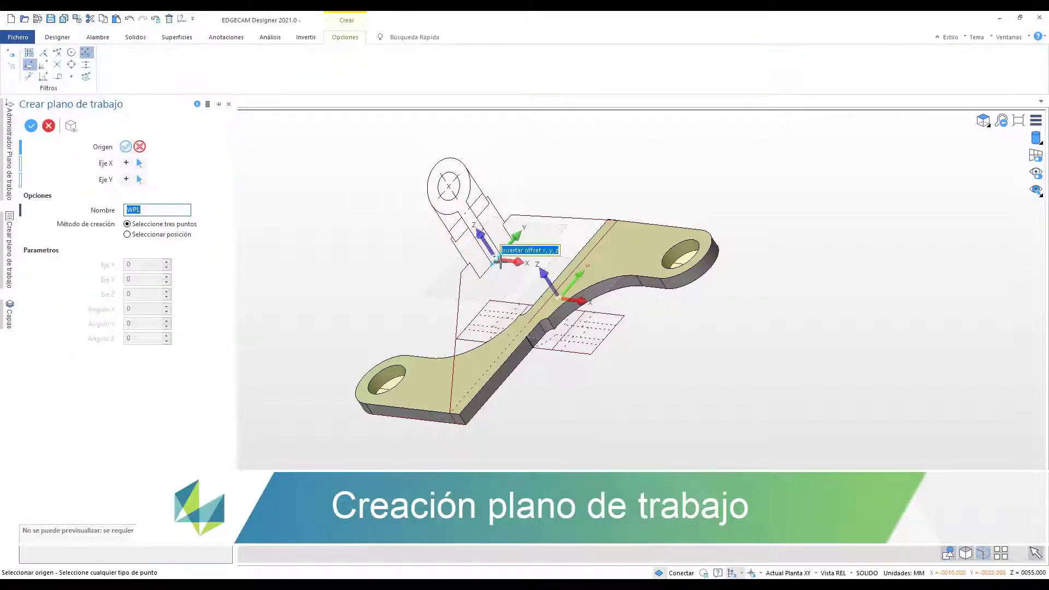
click(499, 261)
click(516, 235)
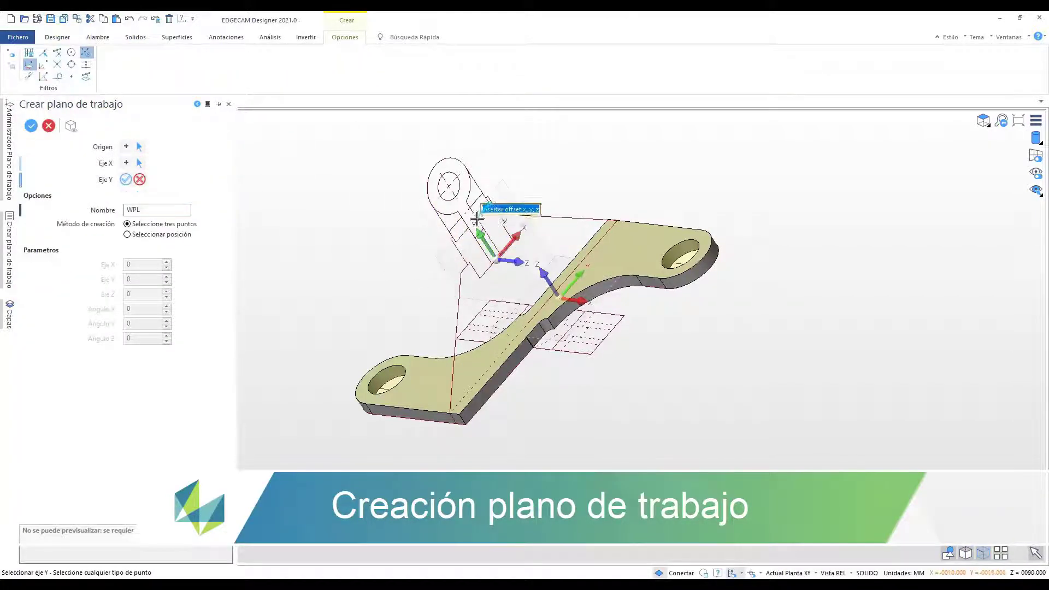
click(448, 189)
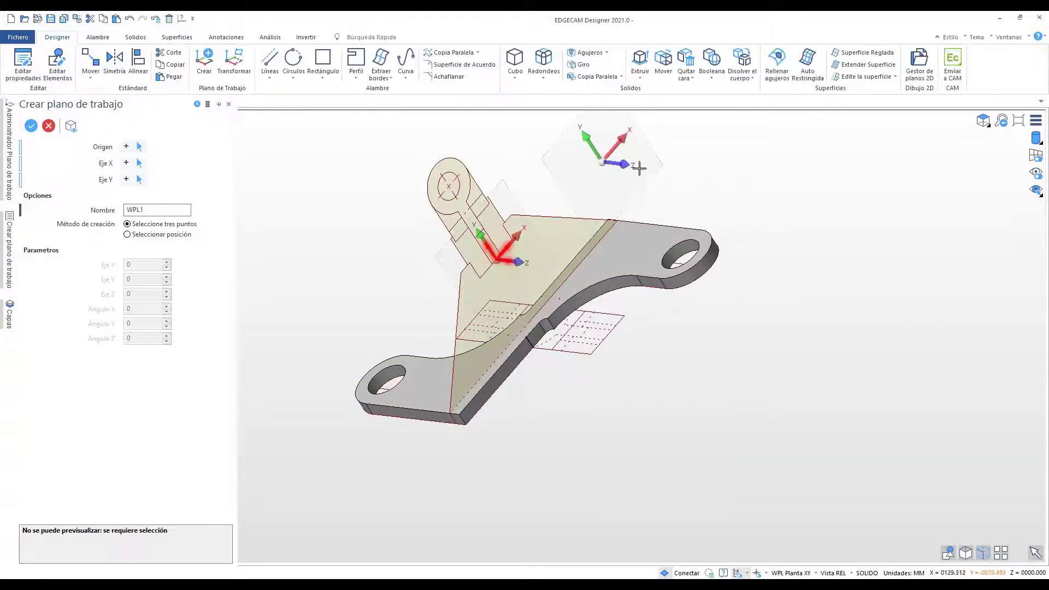
key(Escape)
Extrude the side view's trapezoidal face, viewed square to work plane WPL, with a first distance of 10
mouse_move(983, 122)
click(984, 141)
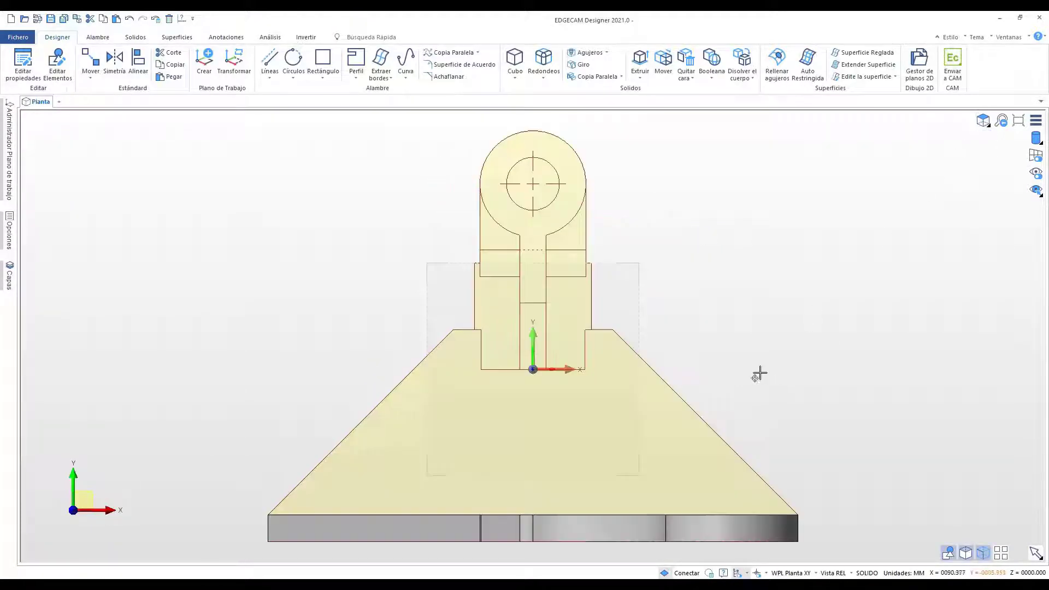
middle_drag(760, 374, 705, 336)
click(135, 36)
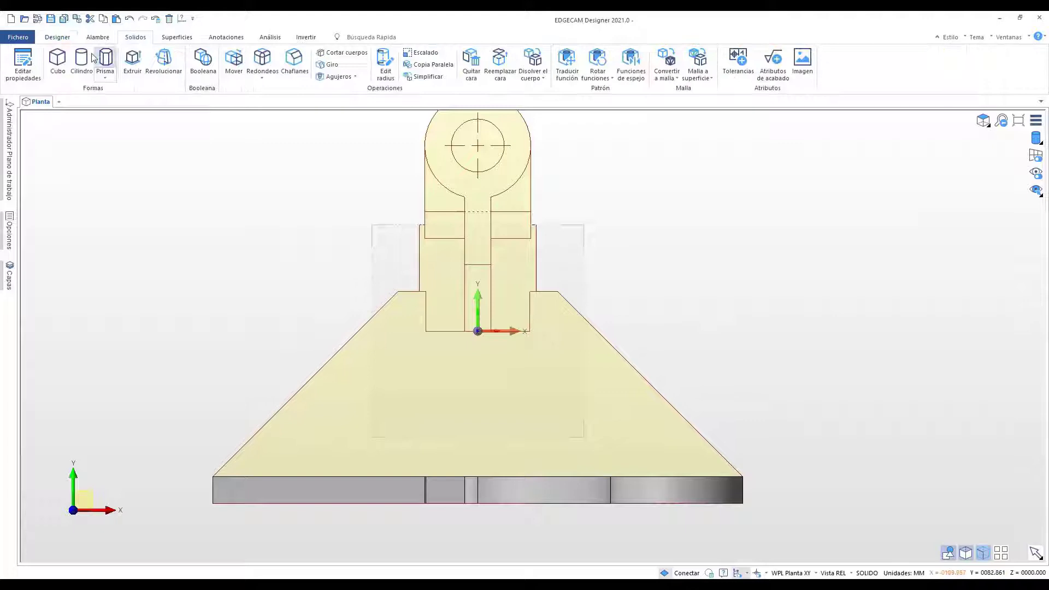
click(132, 61)
click(382, 339)
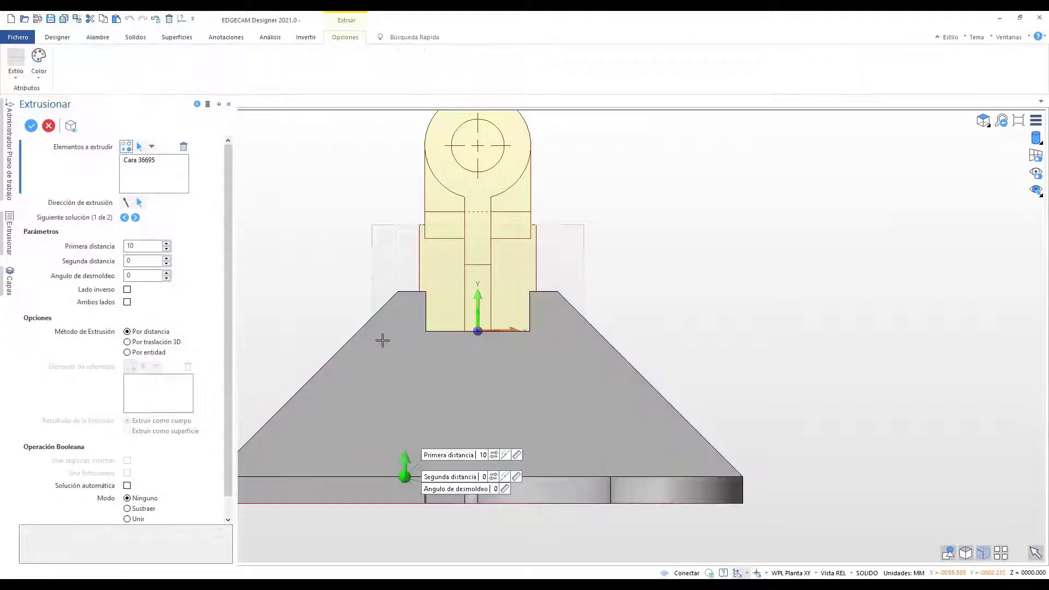
middle_drag(417, 369, 471, 369)
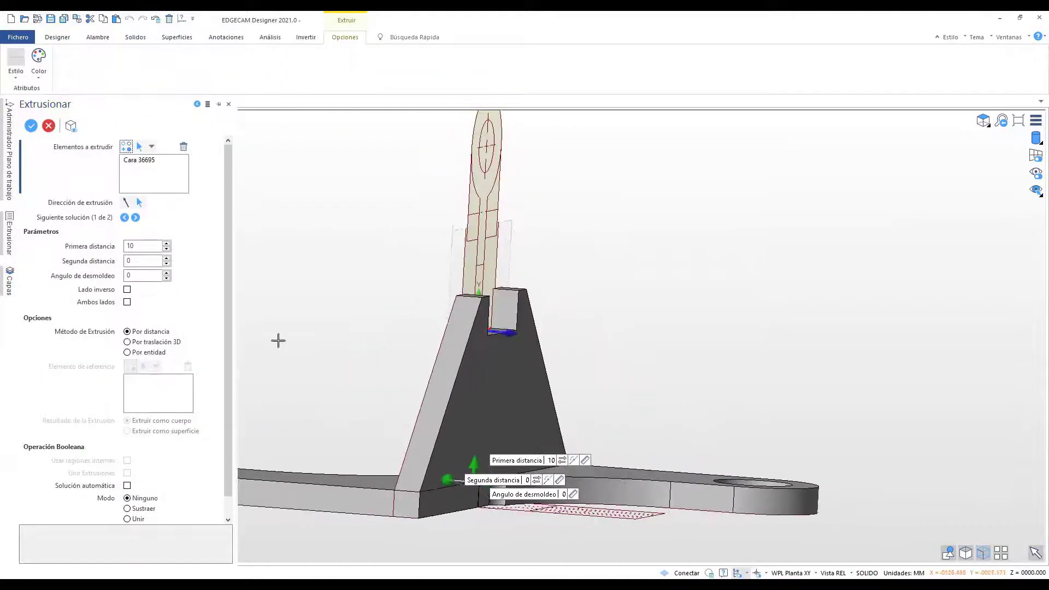
Show the ALZADO layer as a reference for the upright's thickness while keeping the extrusion open
click(8, 281)
click(140, 225)
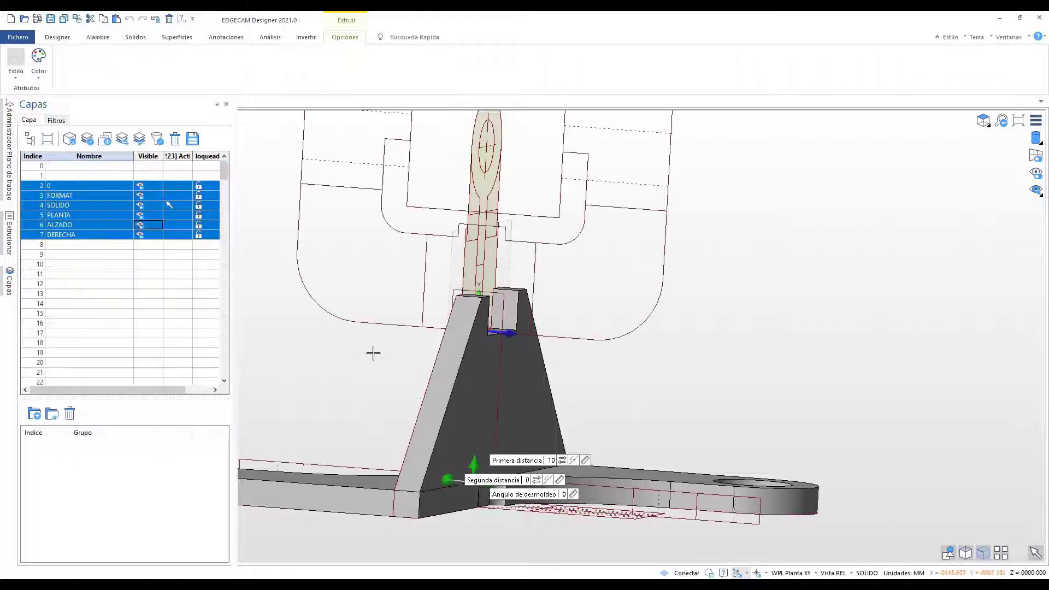
mouse_move(373, 353)
middle_down()
mouse_move(395, 349)
mouse_move(387, 358)
middle_up()
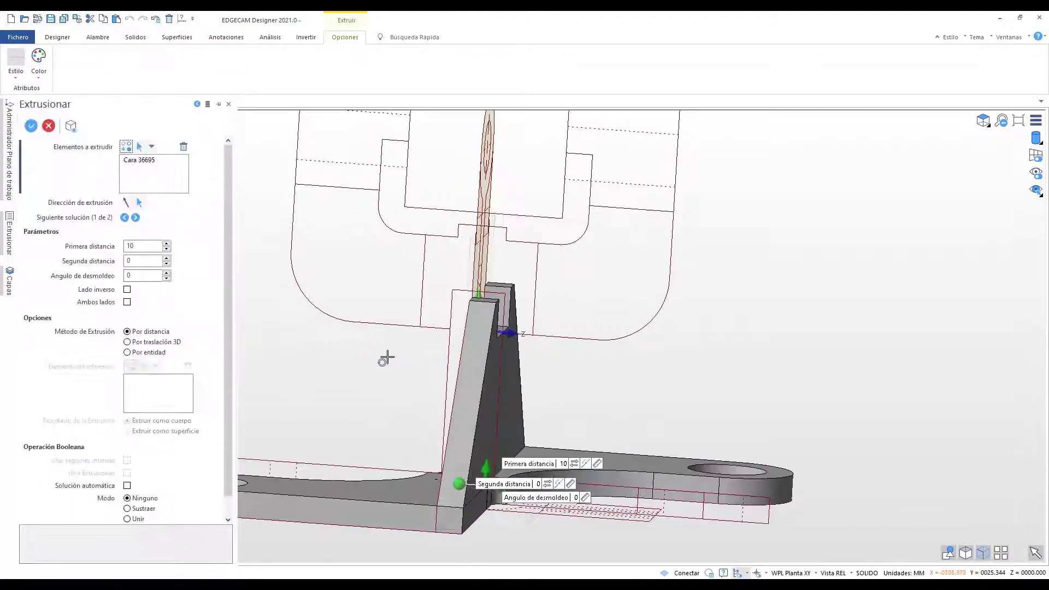
Extend the upright's extrusion to both sides and set its first distance to -10 with the dimension ruler, referenced to the ALZADO profile
click(127, 302)
click(180, 246)
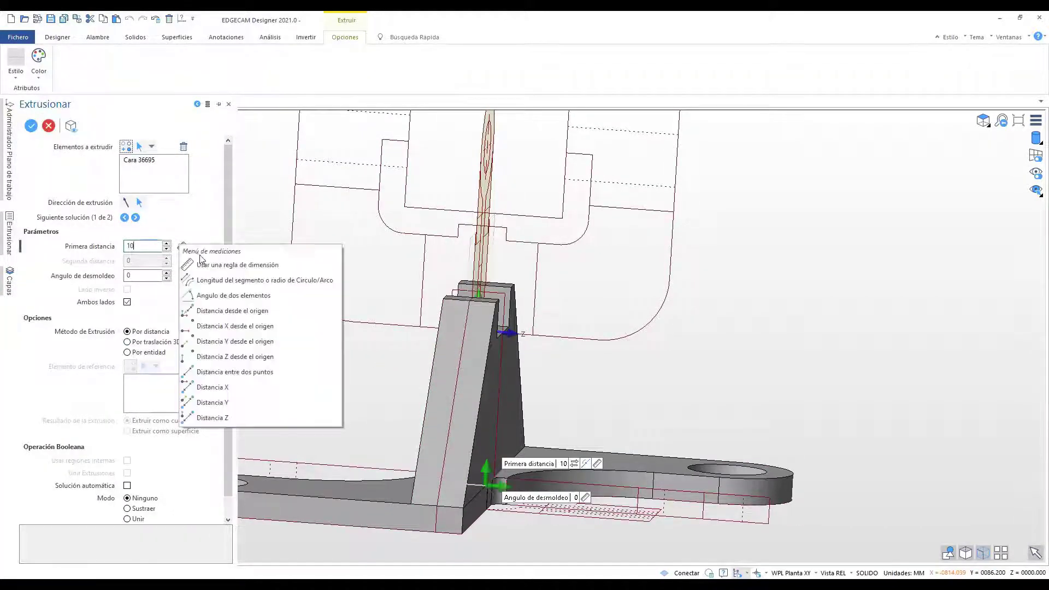
click(295, 290)
middle_drag(437, 376, 471, 401)
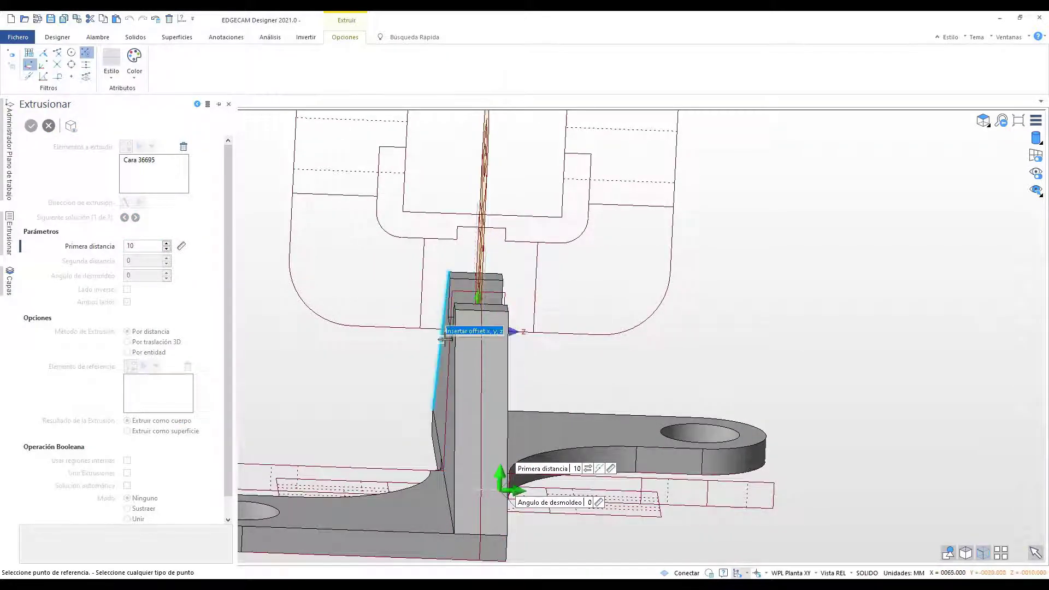
click(445, 408)
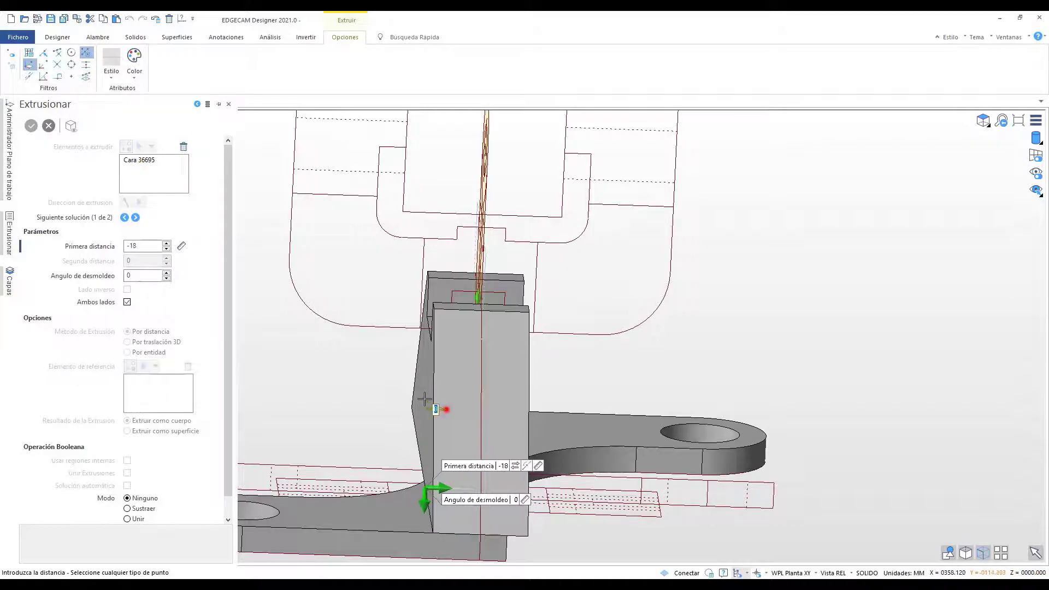
text(10)
key(Return)
Join the trapezoidal upright to the base plate with the union option, apply the extrusion and close the command
scroll(580, 376, down, 3)
middle_drag(586, 377, 514, 389)
click(144, 518)
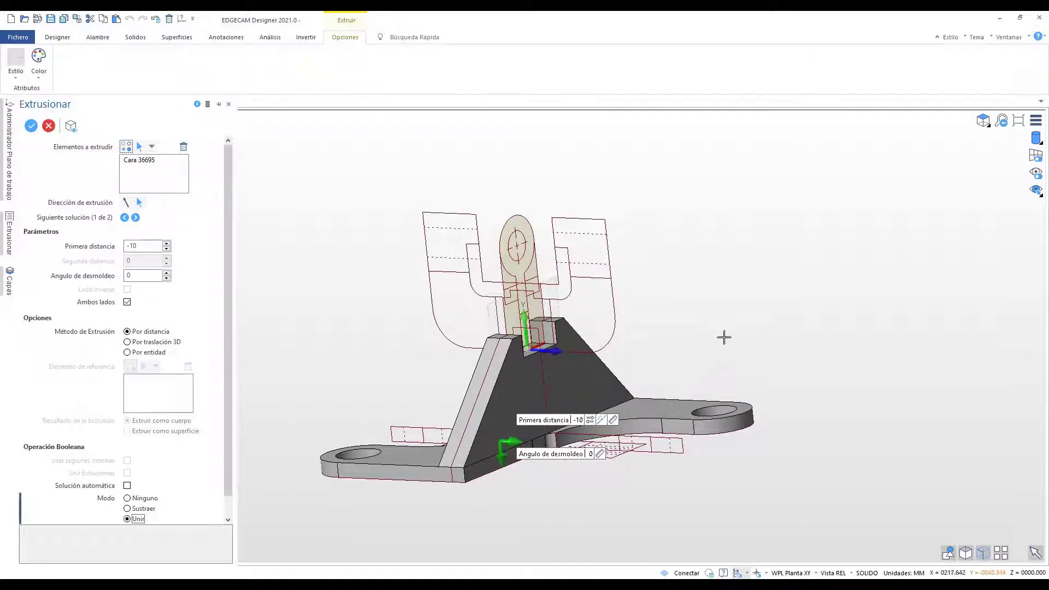
right_click(726, 331)
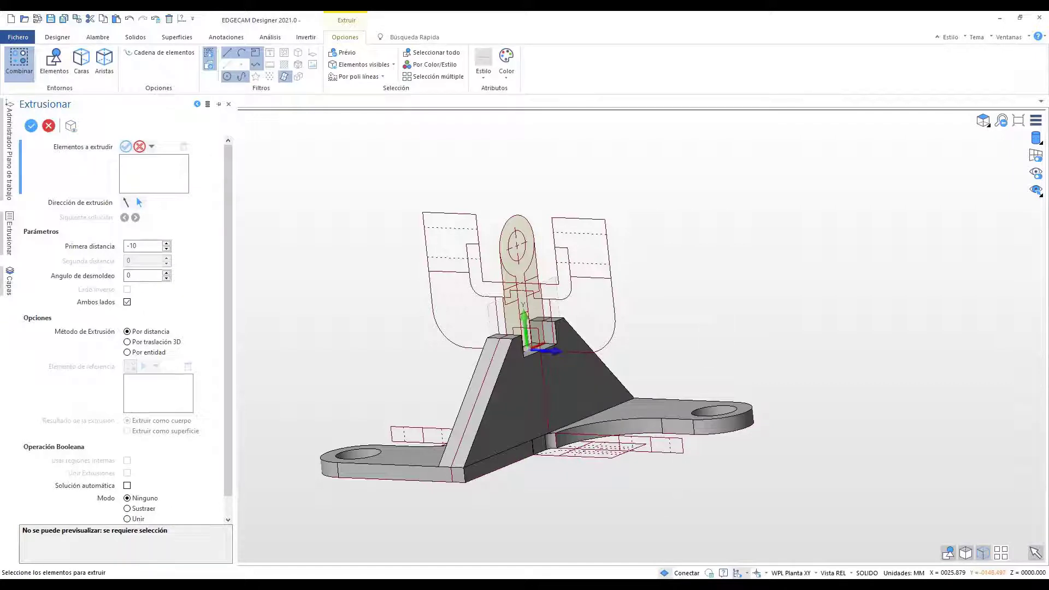
key(Escape)
key(Escape)
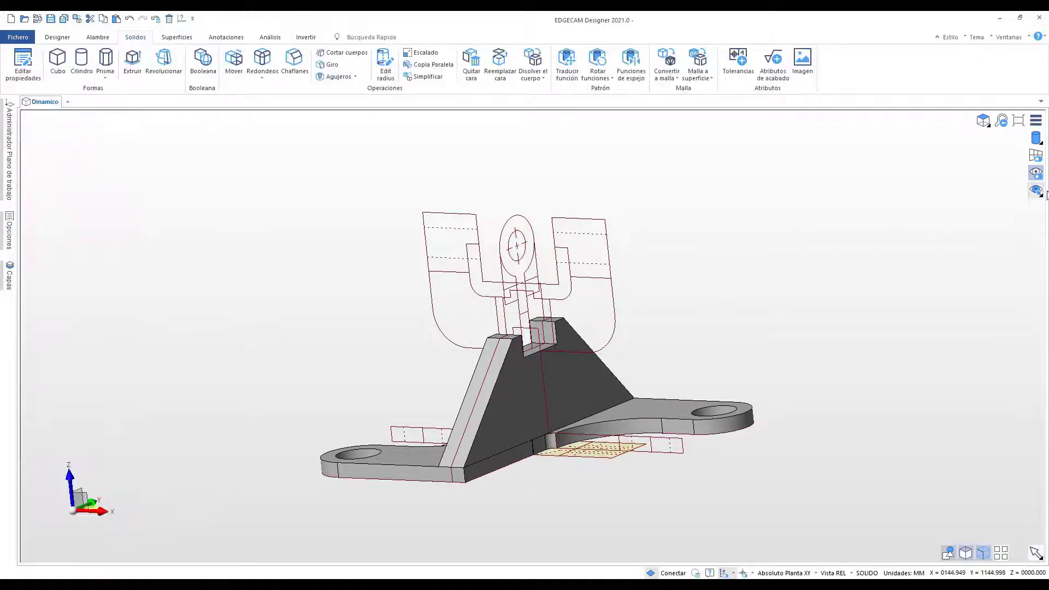
Hide the solid geometry of the base plate and upright using multiple selection of invisible entities
click(1040, 193)
click(1004, 191)
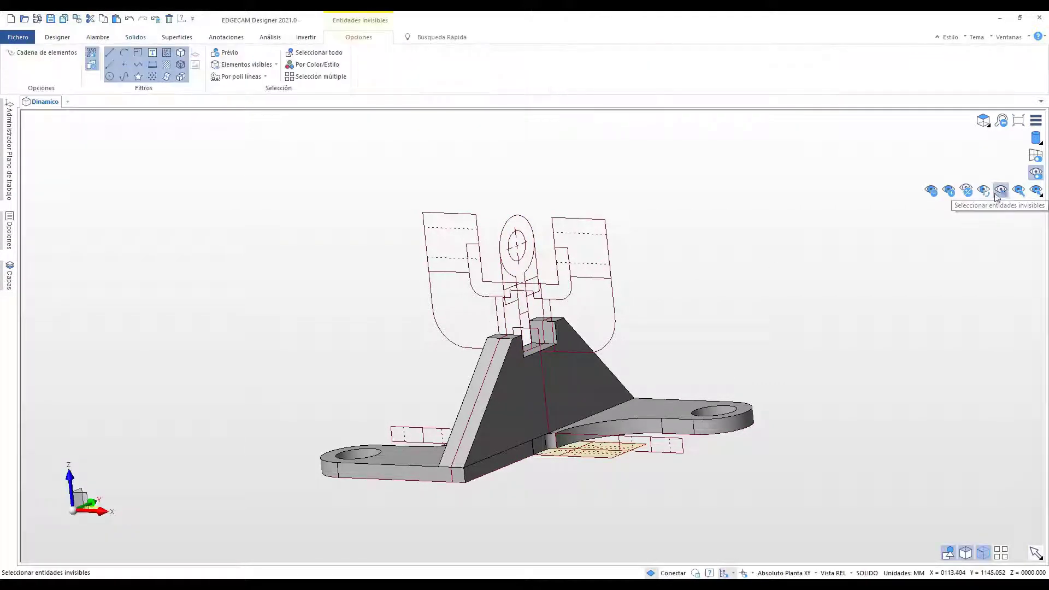
click(336, 78)
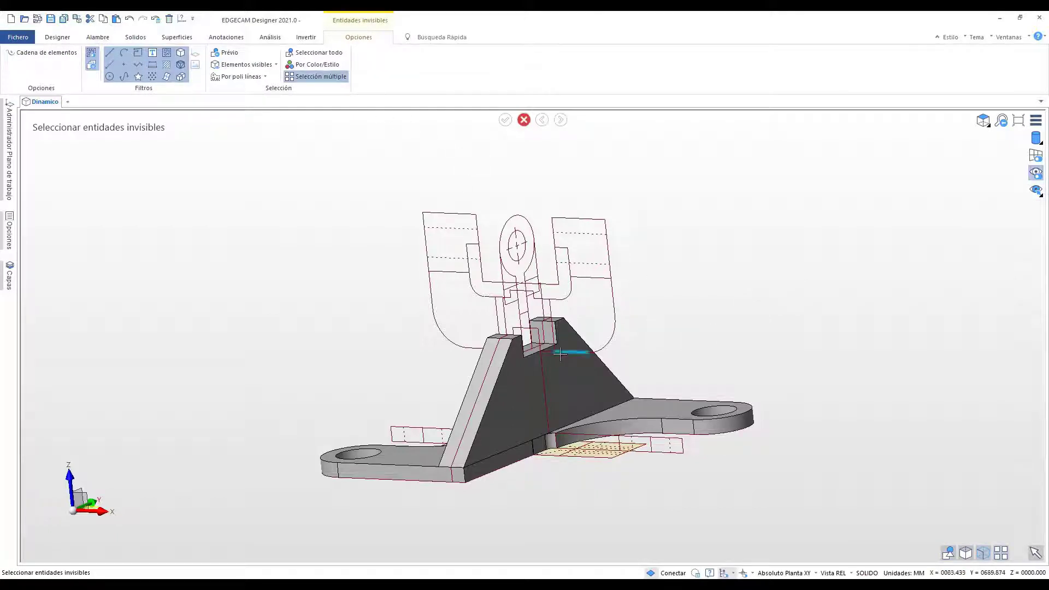
click(557, 376)
click(634, 418)
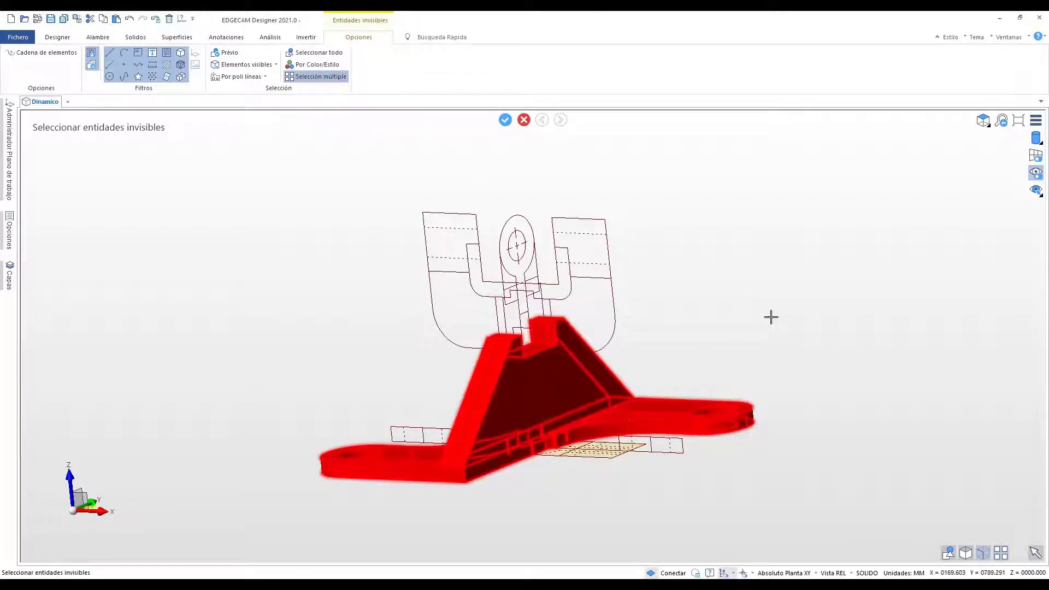
right_click(771, 317)
click(1036, 174)
click(1038, 174)
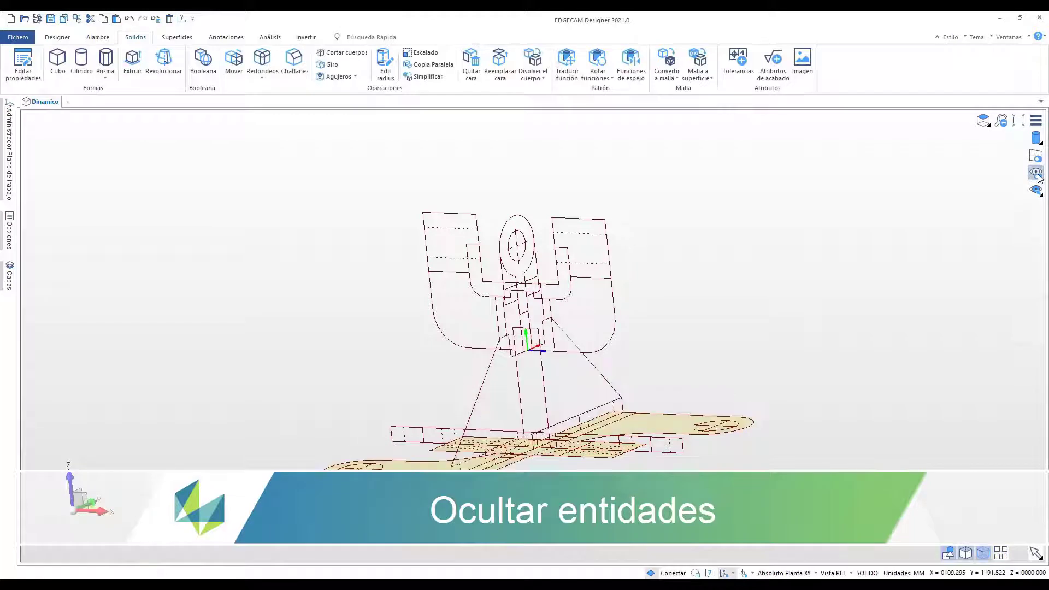
Hide the DERECHA and ALZADO layers, leaving the plan view geometry on display
middle_drag(736, 351, 675, 339)
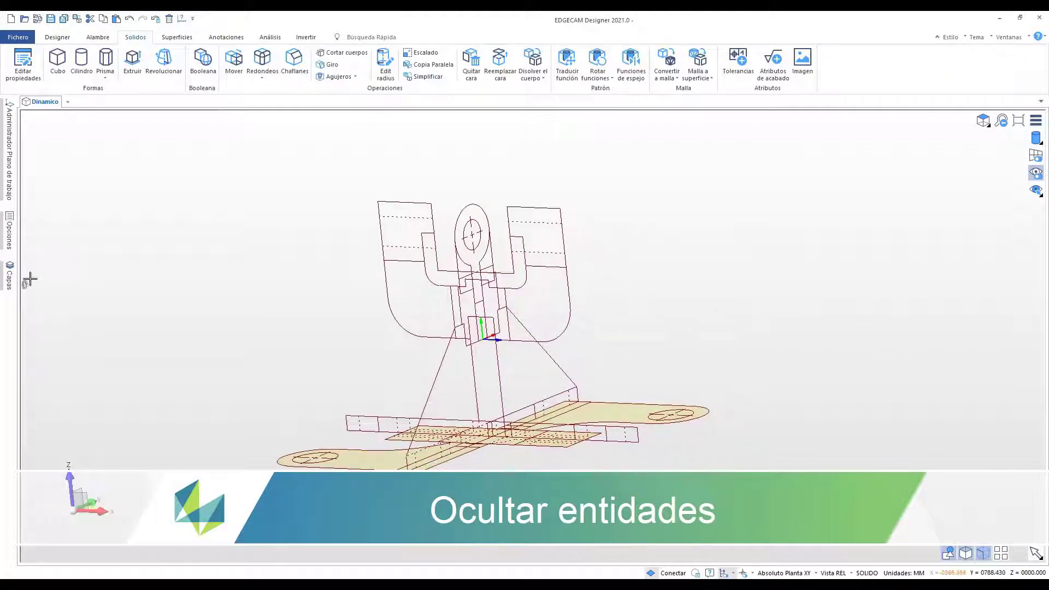
click(9, 278)
click(143, 235)
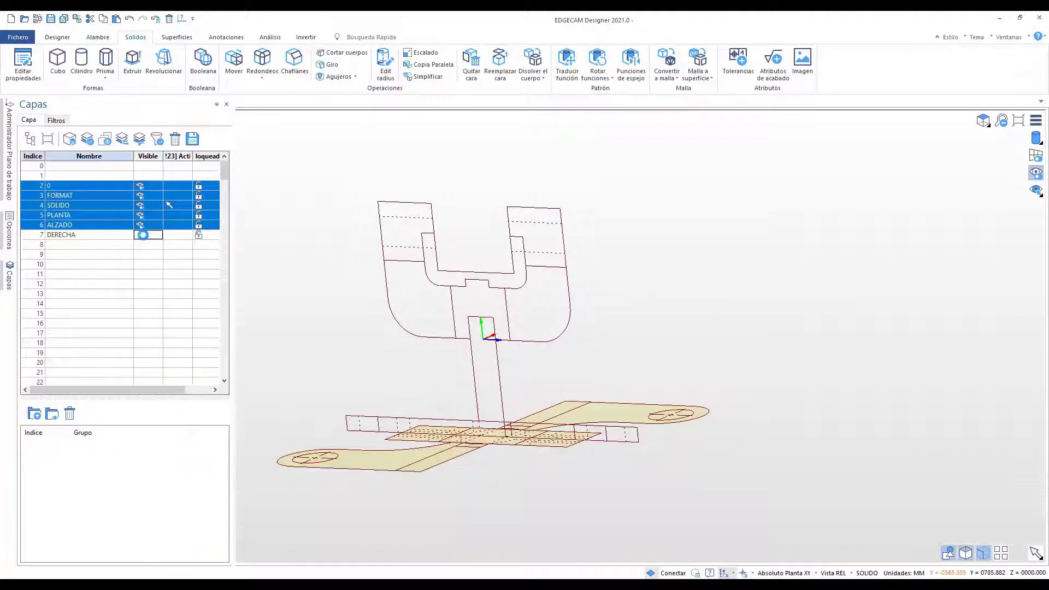
click(141, 225)
Draw a full circle of radius 22 over the central arc of the plan view
middle_drag(343, 290, 440, 389)
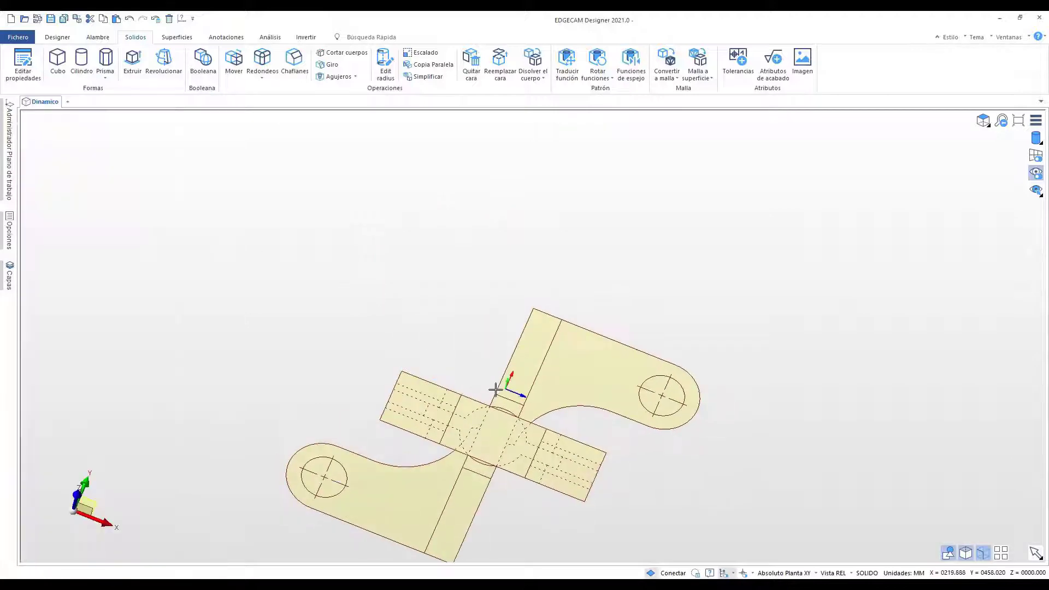
click(99, 37)
click(137, 59)
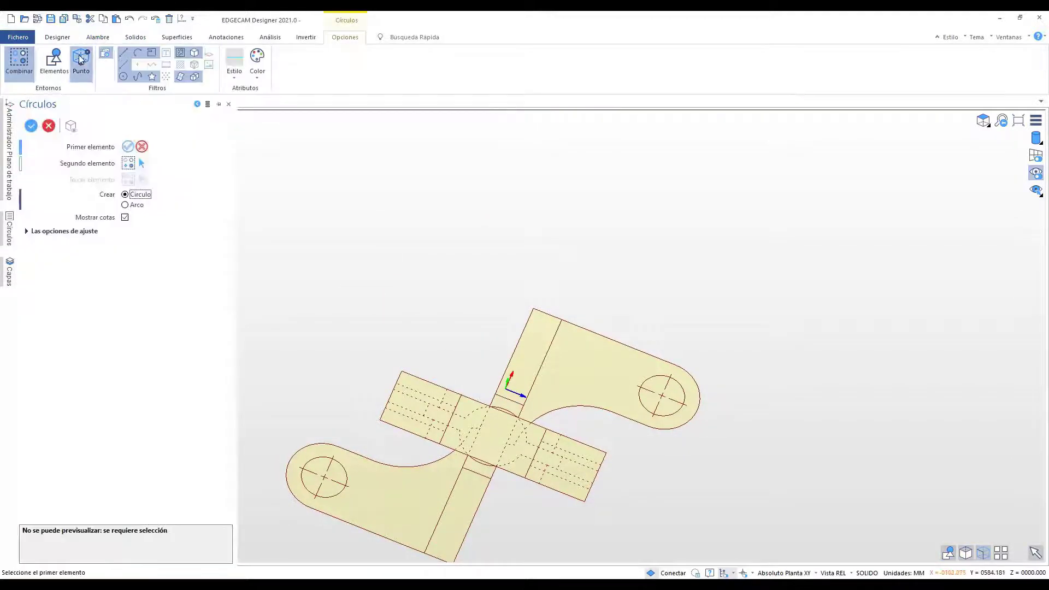
scroll(441, 323, up, 3)
click(473, 382)
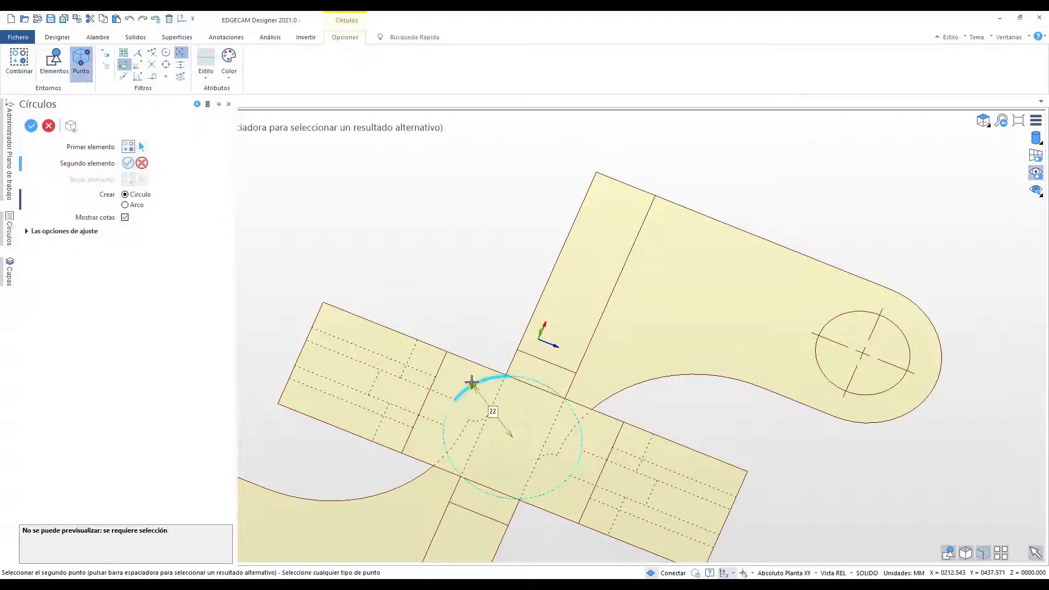
click(473, 382)
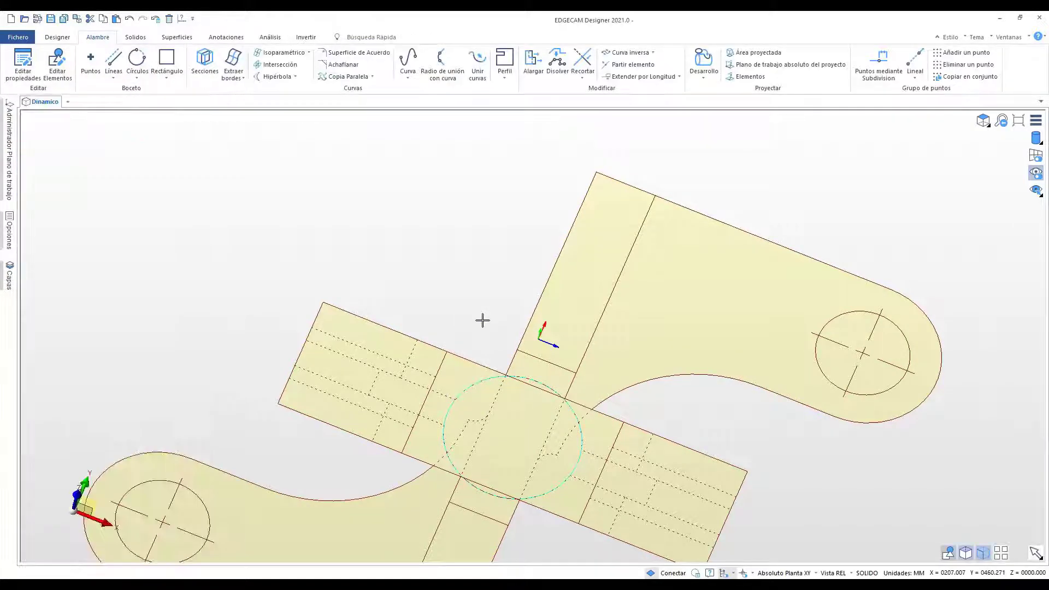
Show the DERECHA layer together with the plan view in a 3D orientation
scroll(470, 271, down, 3)
click(9, 277)
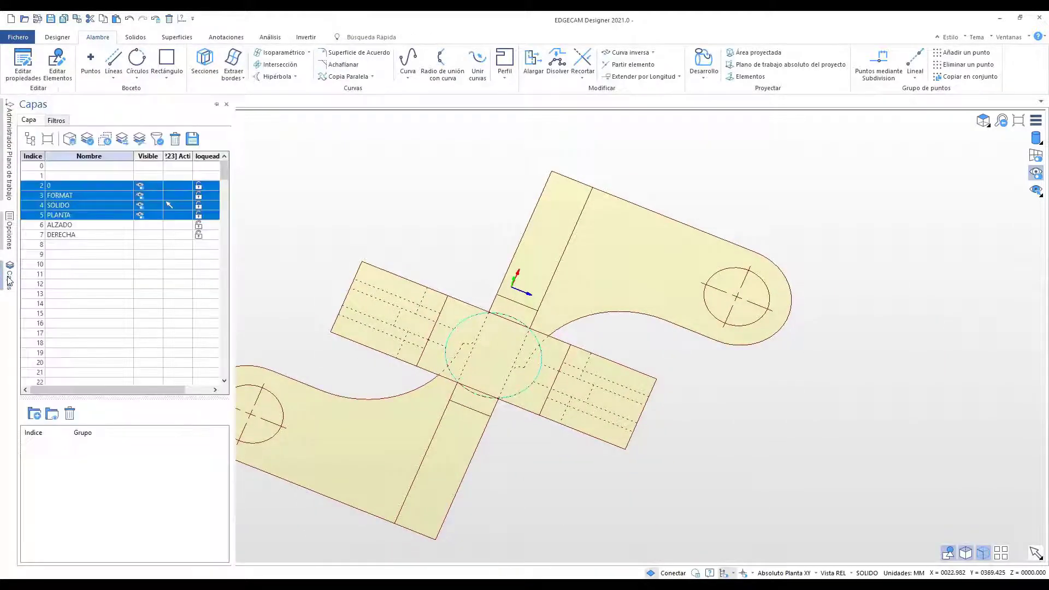
ctrl+click(147, 238)
middle_drag(489, 423, 467, 394)
Extrude the central circle upward on one side only, with a first distance of about 38
click(135, 36)
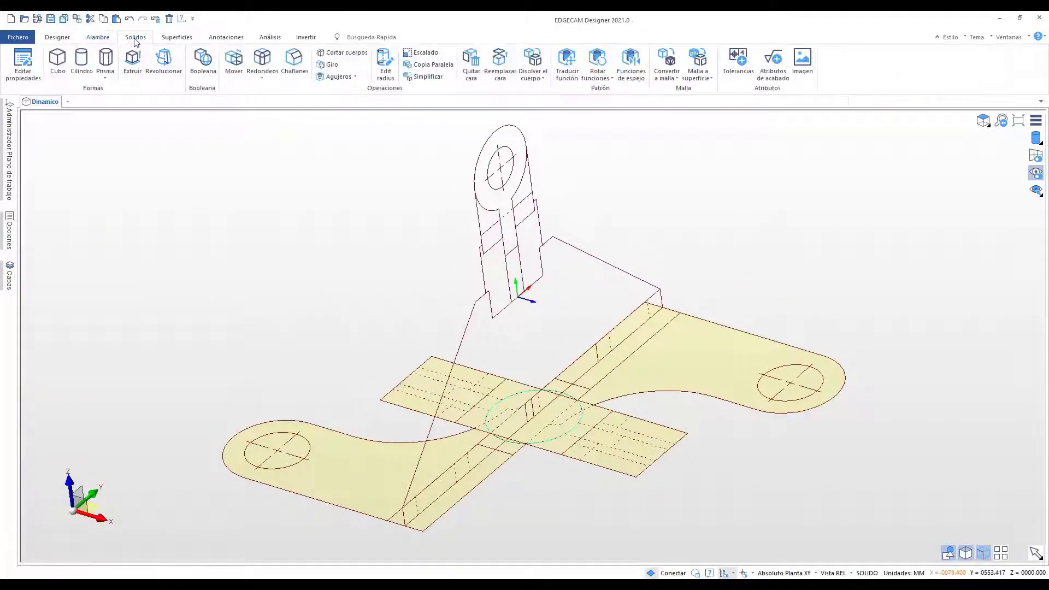
click(131, 64)
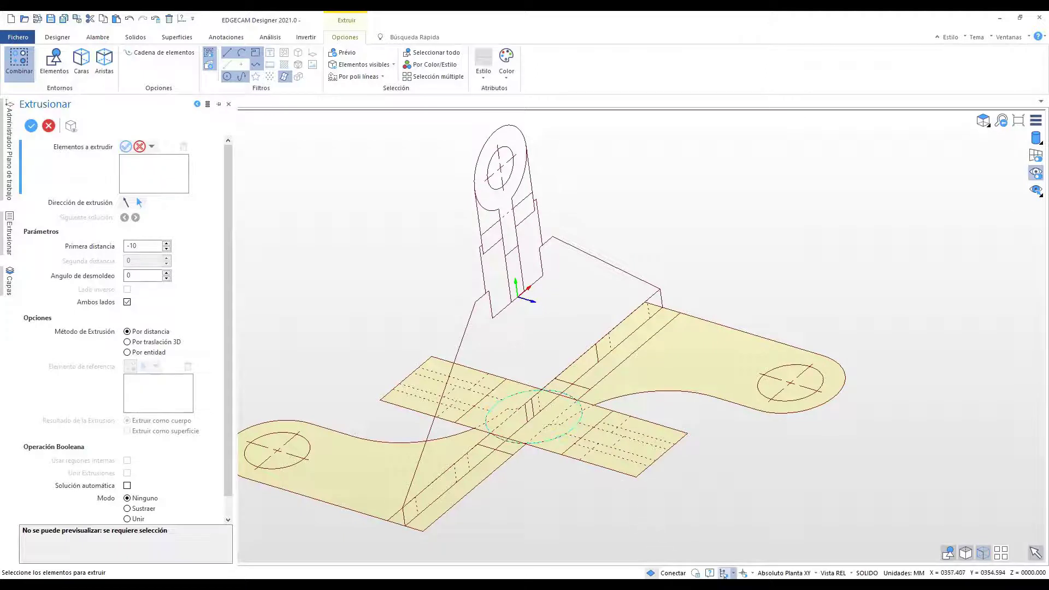
click(549, 441)
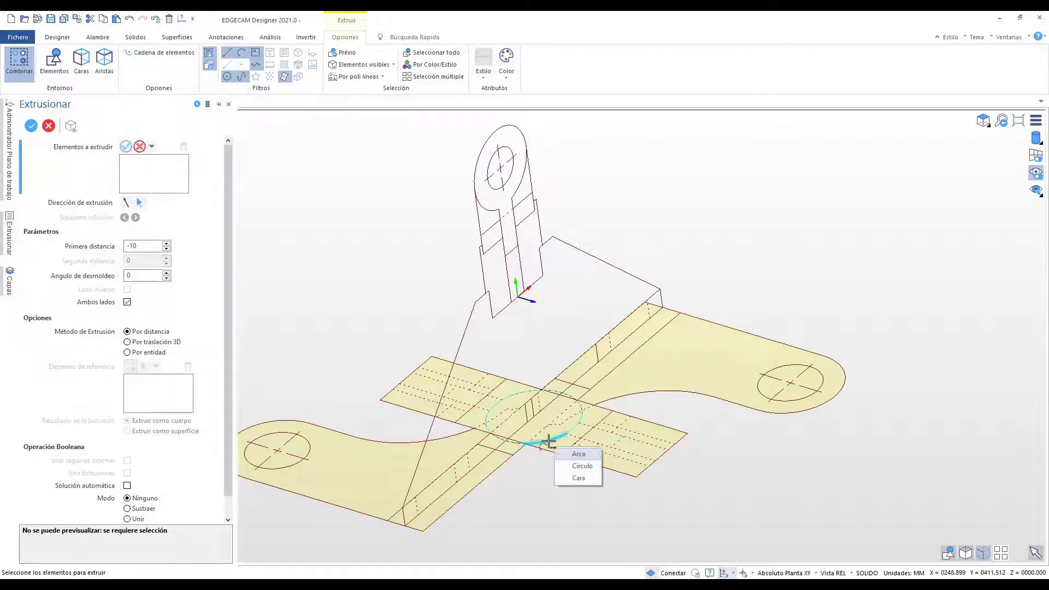
click(577, 463)
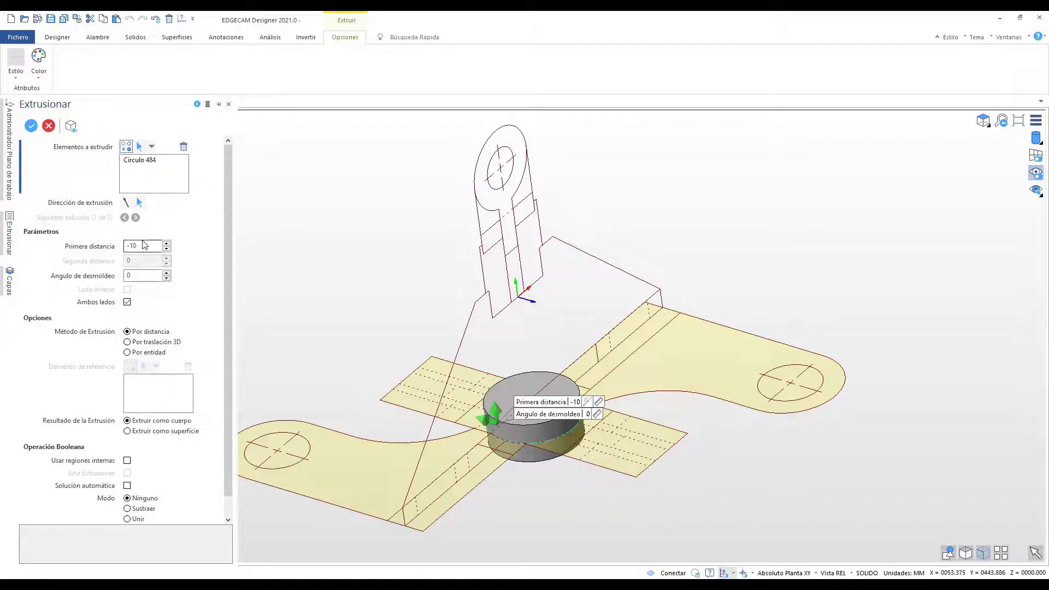
drag(492, 407, 484, 317)
click(127, 303)
middle_drag(549, 452, 527, 446)
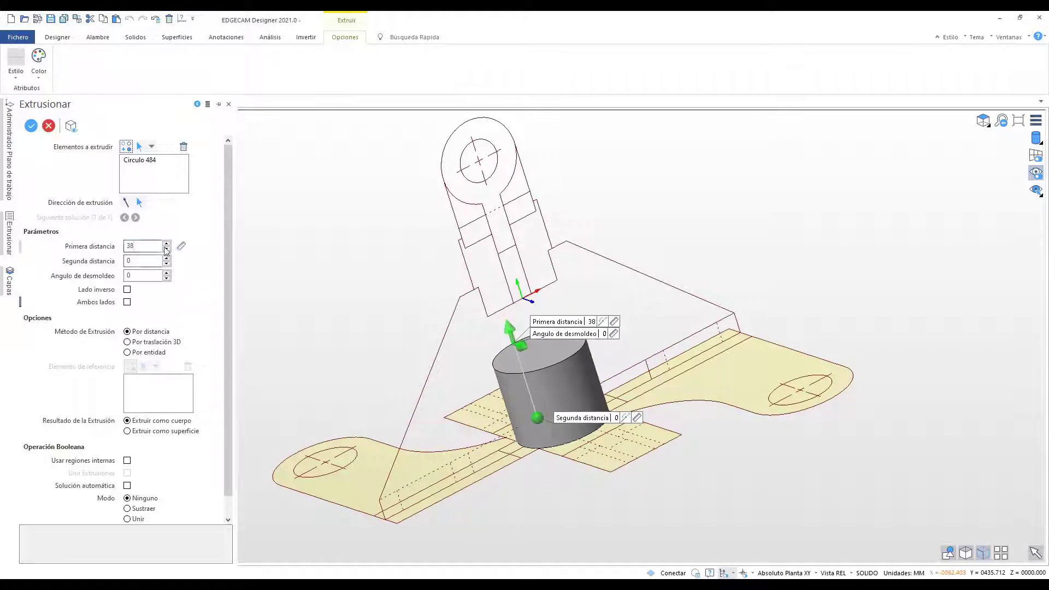
Set the cylinder's first distance to 65 with the dimension ruler, picking the slot's base corner on the side view
click(181, 246)
click(219, 265)
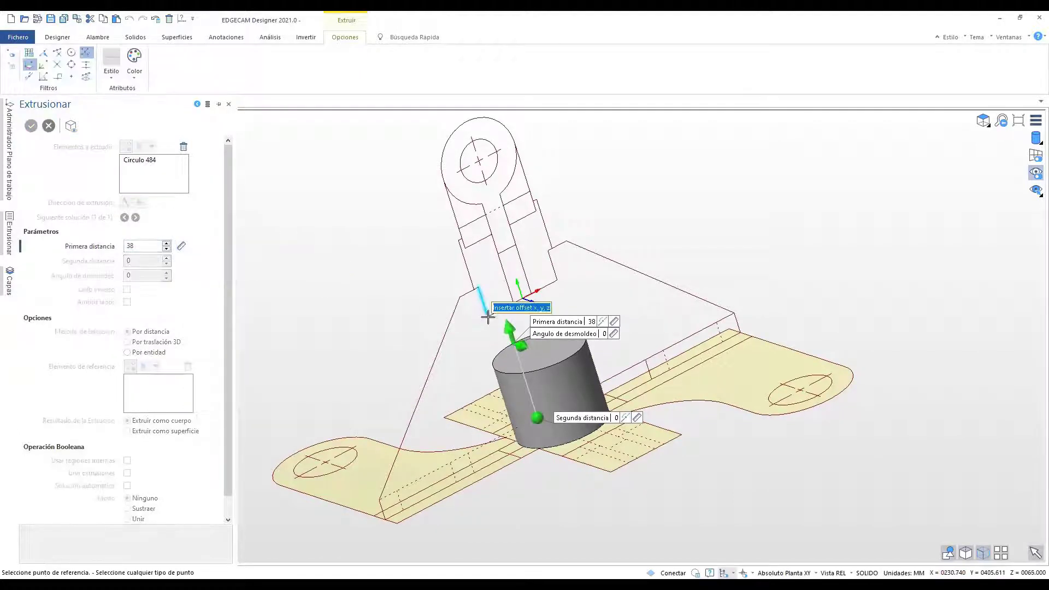
click(488, 317)
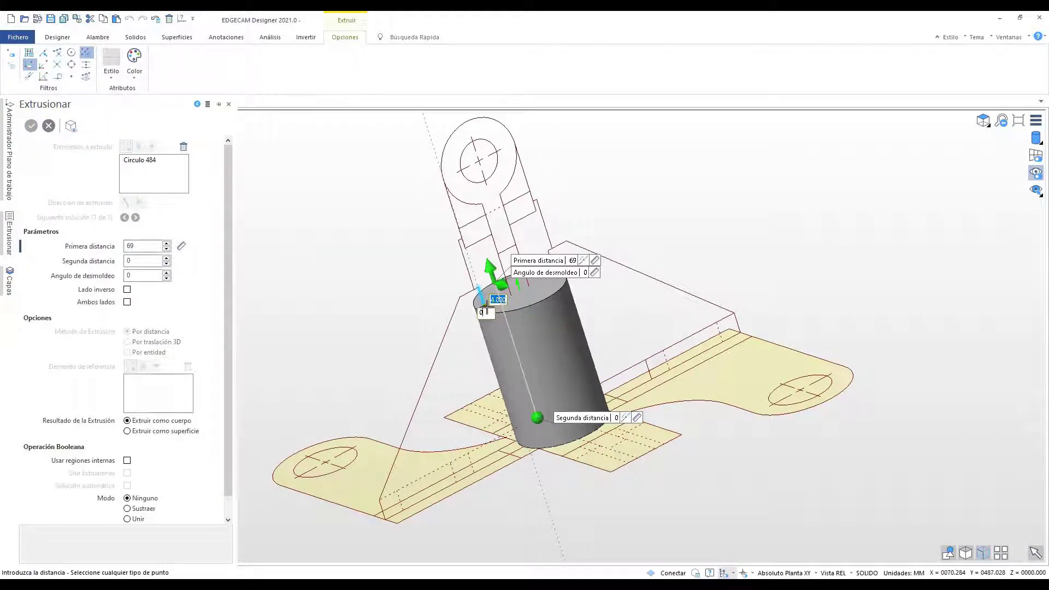
click(487, 309)
Set the cylinder's second distance to -105 with the dimension ruler, picking the upper outer corner of the side view's neck
click(144, 259)
click(181, 261)
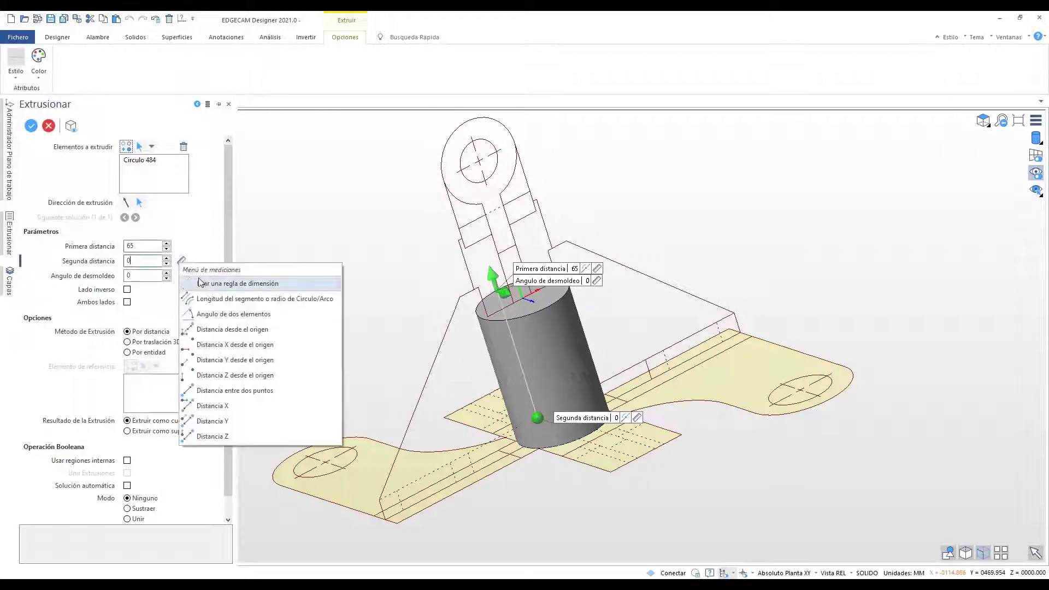
click(230, 285)
scroll(451, 251, up, 5)
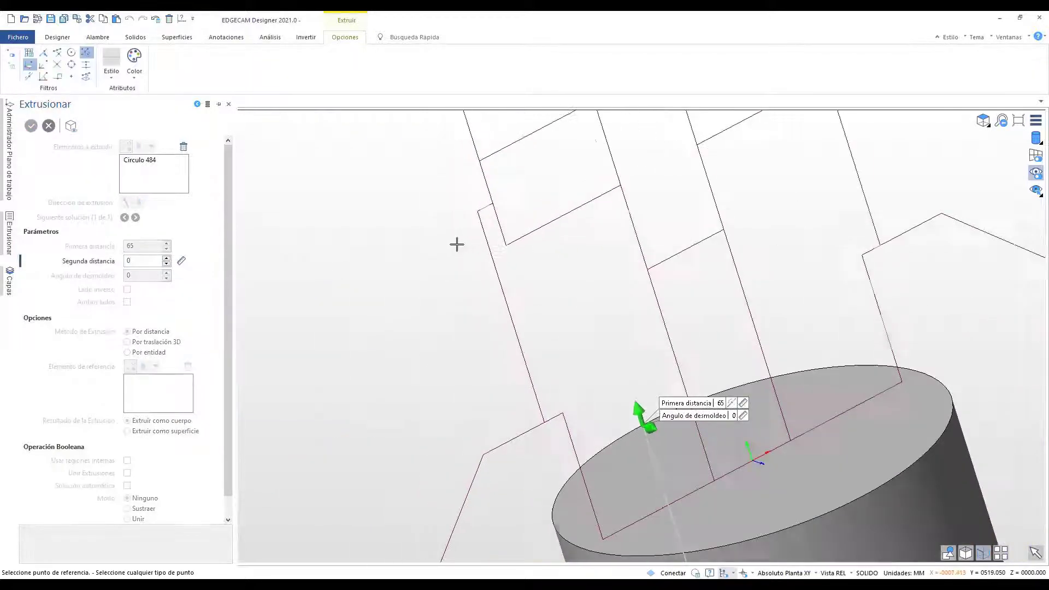
click(476, 212)
click(459, 181)
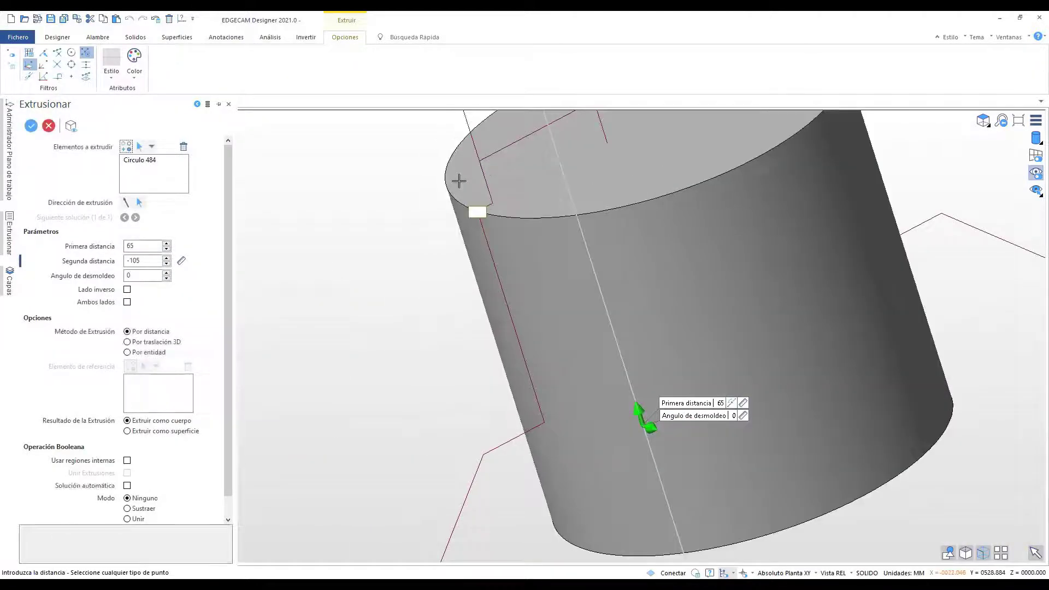
Set the cylinder extrusion's boolean mode to union
scroll(327, 363, down, 3)
scroll(148, 462, down, 1)
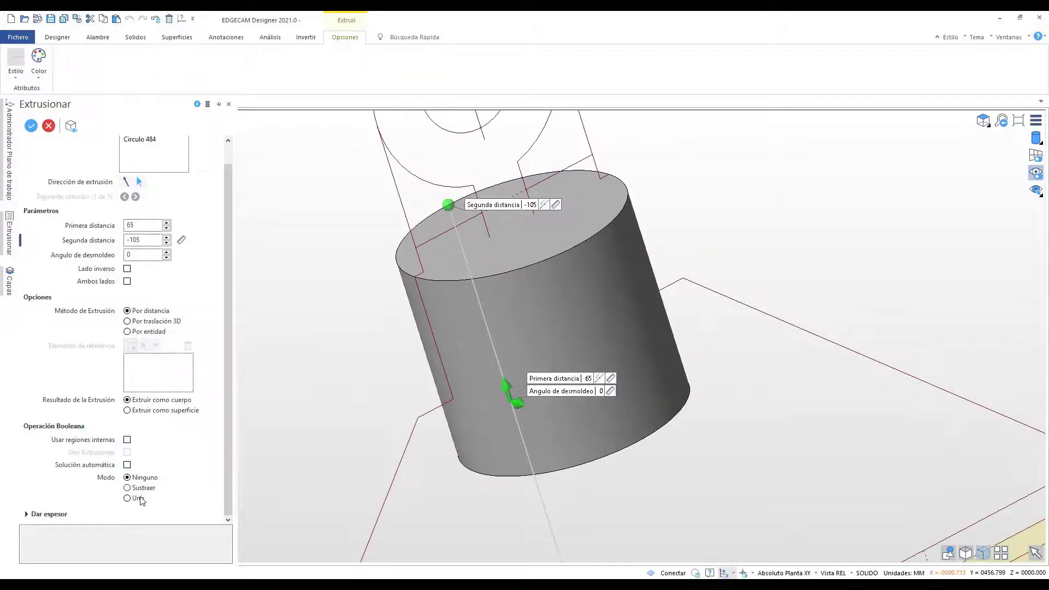
click(140, 498)
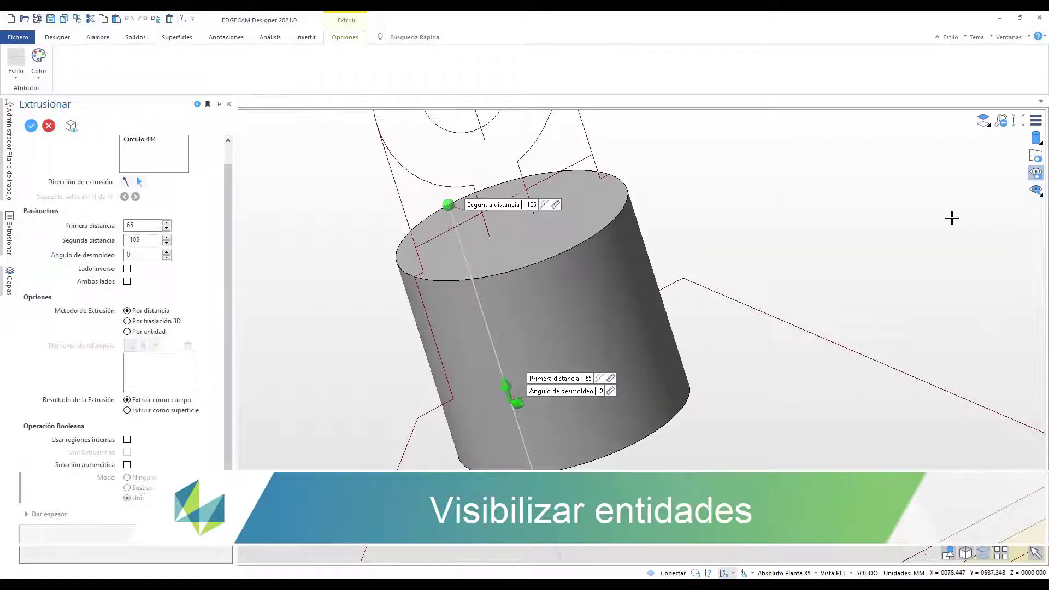
Apply the cylinder extrusion, show the hidden bodies again and close the Extrude command
key(Return)
click(1034, 173)
scroll(644, 398, up, 3)
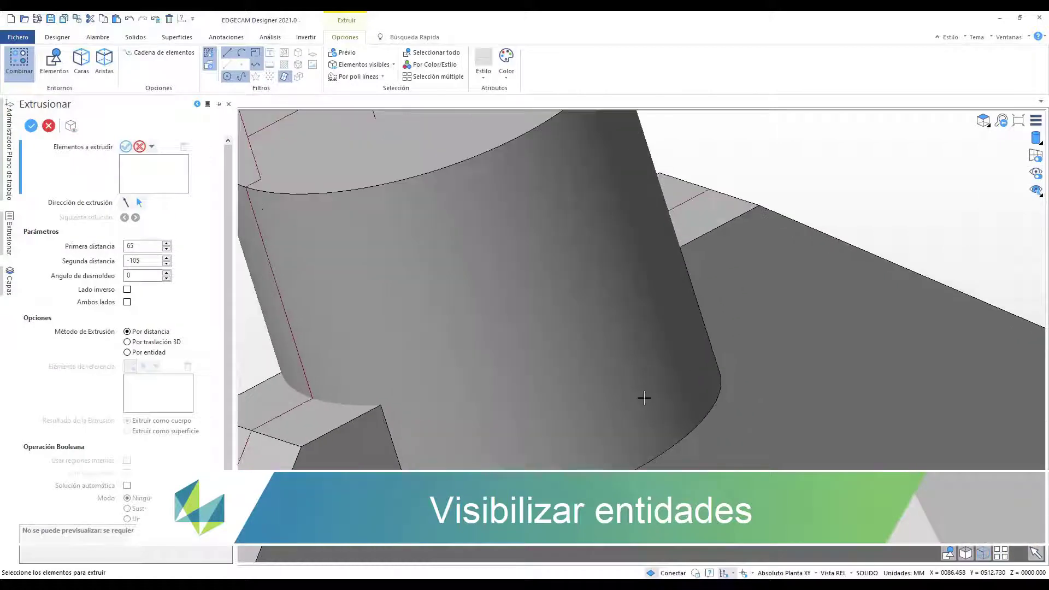
scroll(644, 398, down, 6)
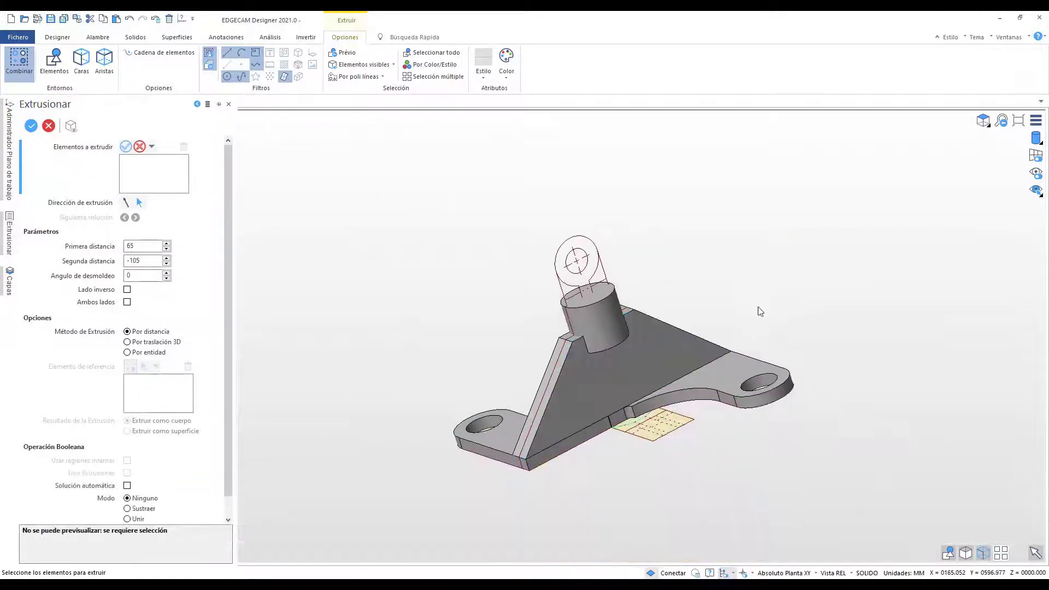
key(Escape)
Make the cylinder, the triangular web and the base plate invisible so only the drawing views remain
mouse_move(1037, 197)
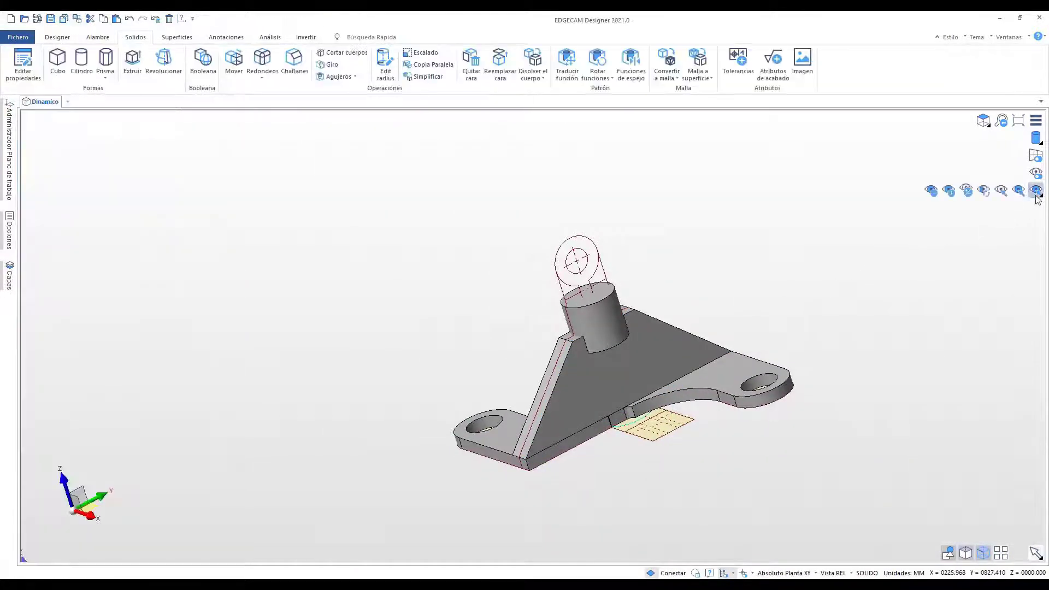
click(1002, 191)
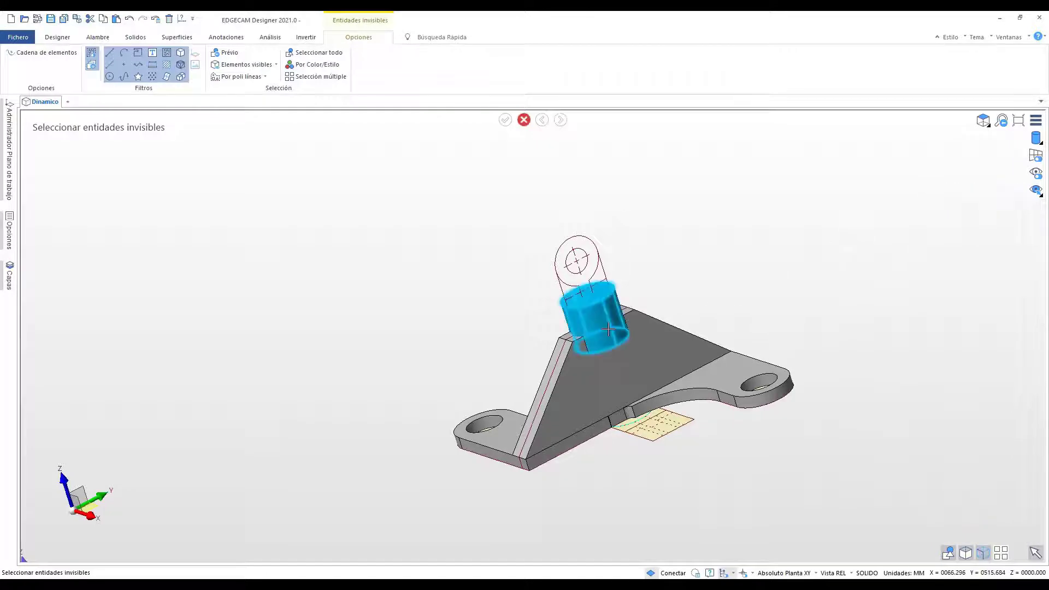
click(574, 311)
click(650, 365)
click(711, 382)
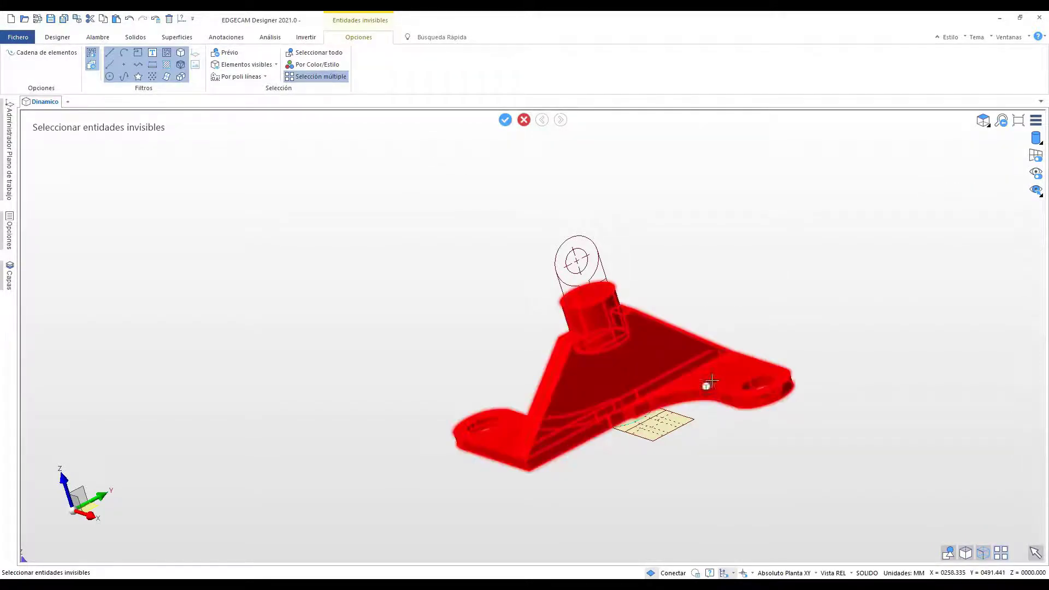
right_click(755, 255)
scroll(650, 346, up, 3)
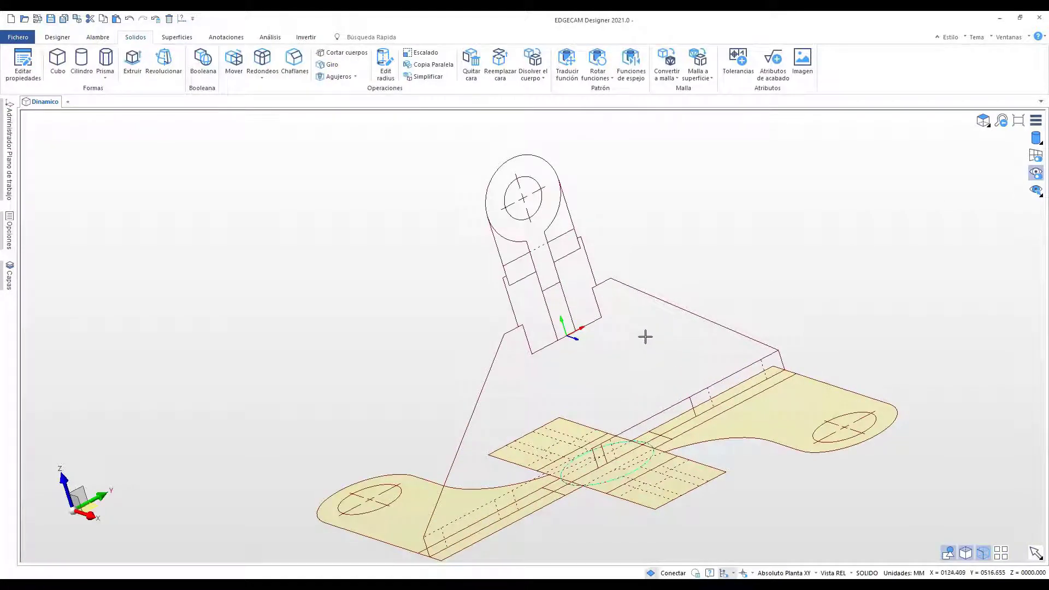
scroll(642, 335, down, 1)
Make the ALZADO layer visible and hide the DERECHA layer
click(5, 277)
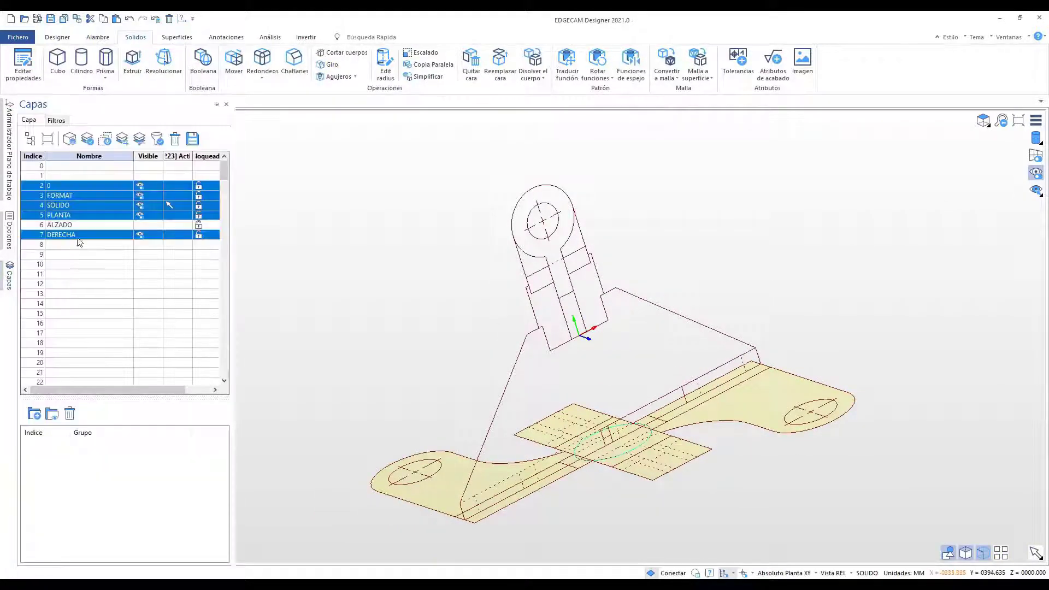
click(142, 224)
middle_drag(375, 331, 476, 338)
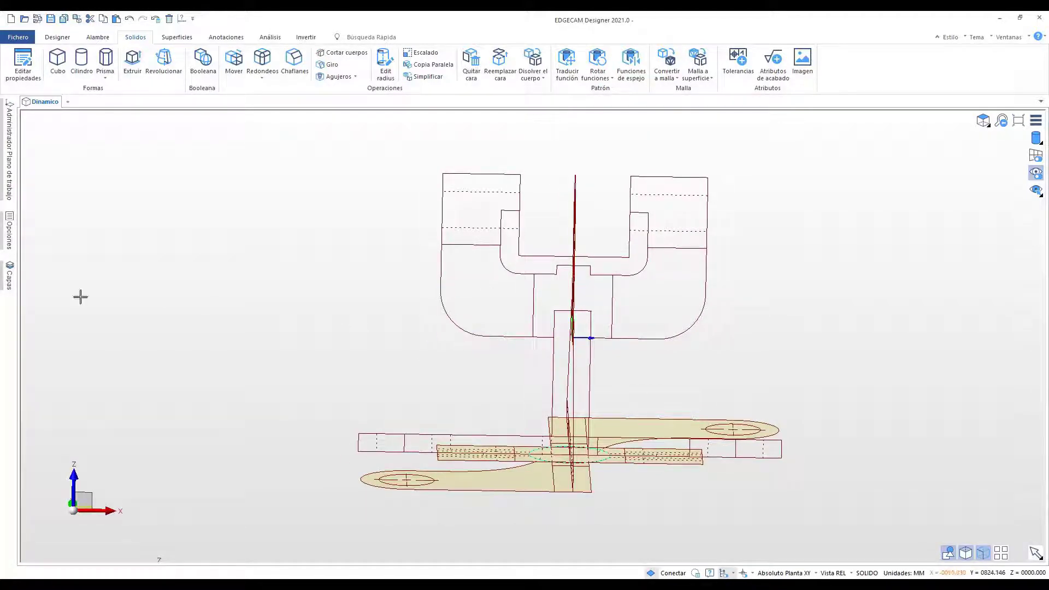
click(8, 286)
click(141, 236)
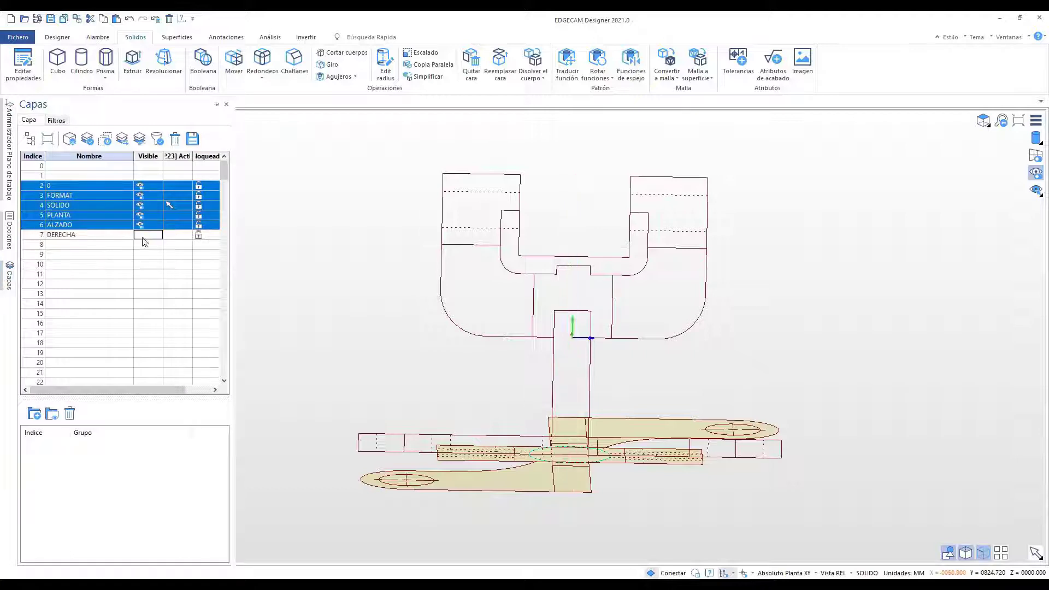
Create a three-point work plane on the front view, with its origin midway along the central tab's upper edge and the X axis upward
click(61, 38)
click(203, 63)
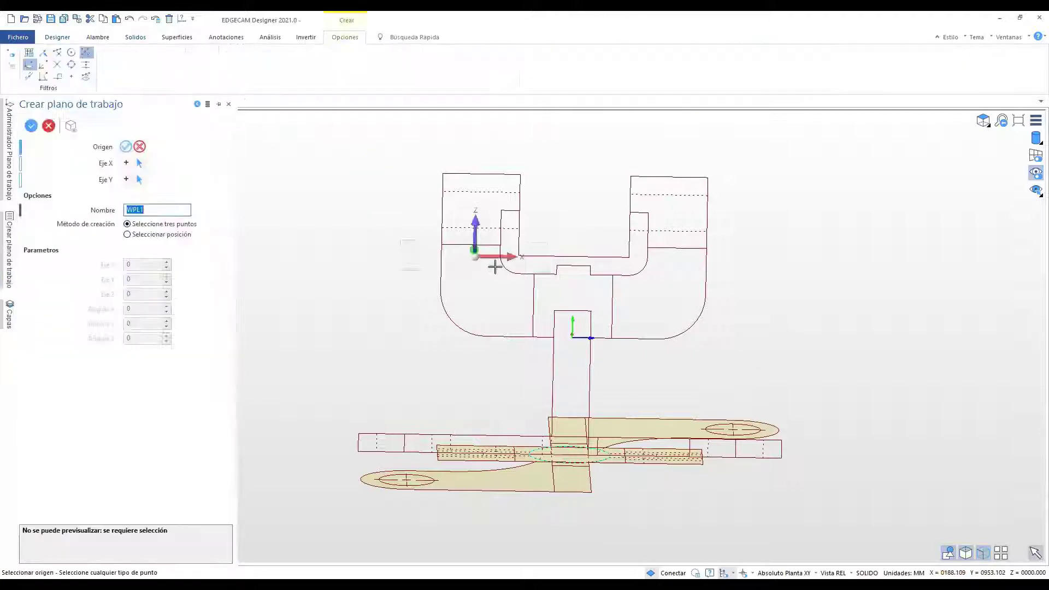
click(575, 266)
click(574, 256)
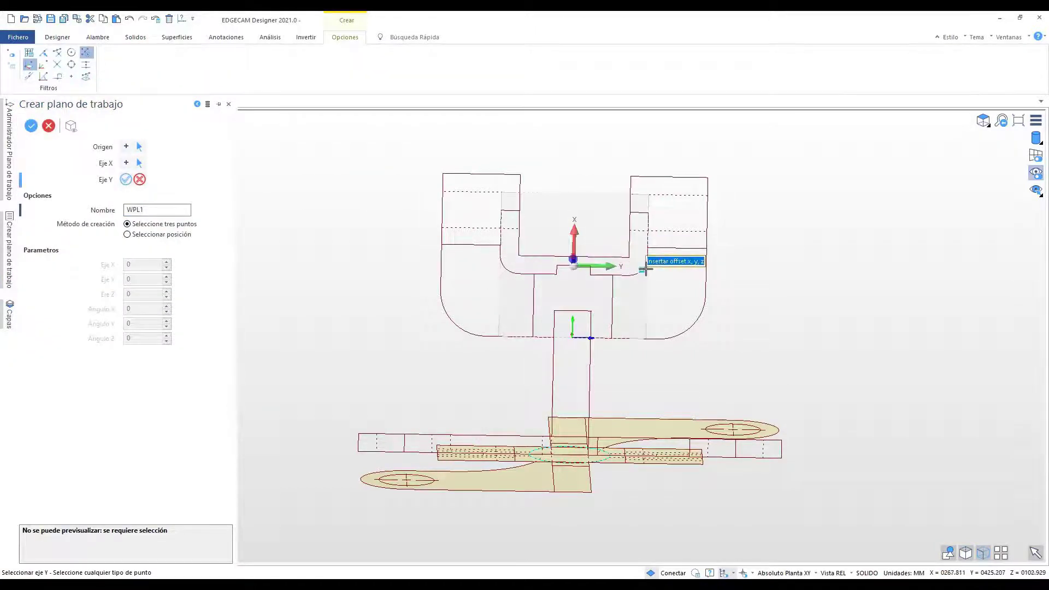
click(648, 251)
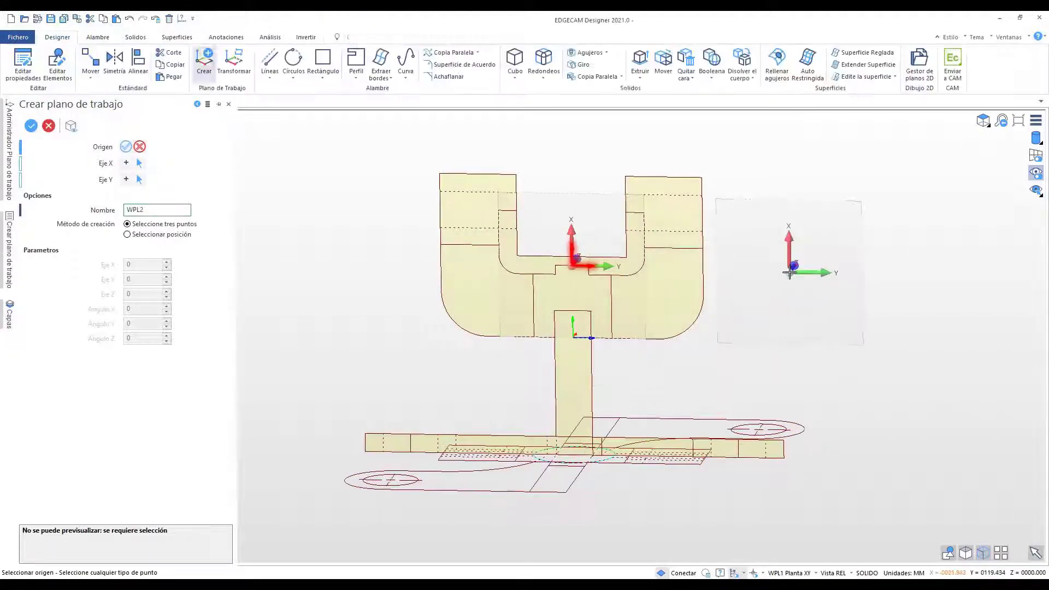
Start extruding the front view's two curved wing regions and the central region between them, toward both sides
click(136, 37)
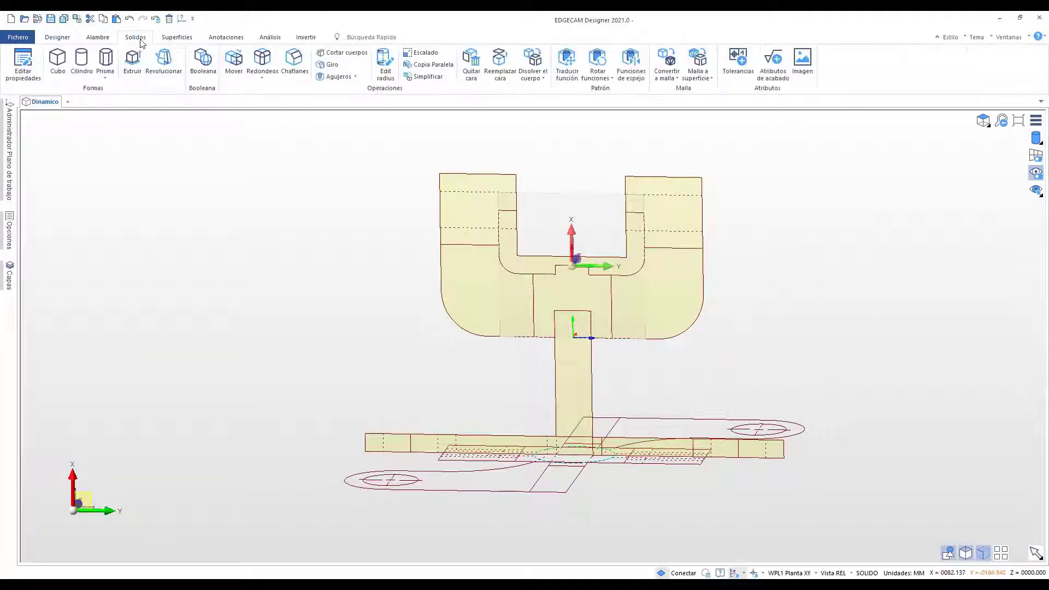
click(132, 59)
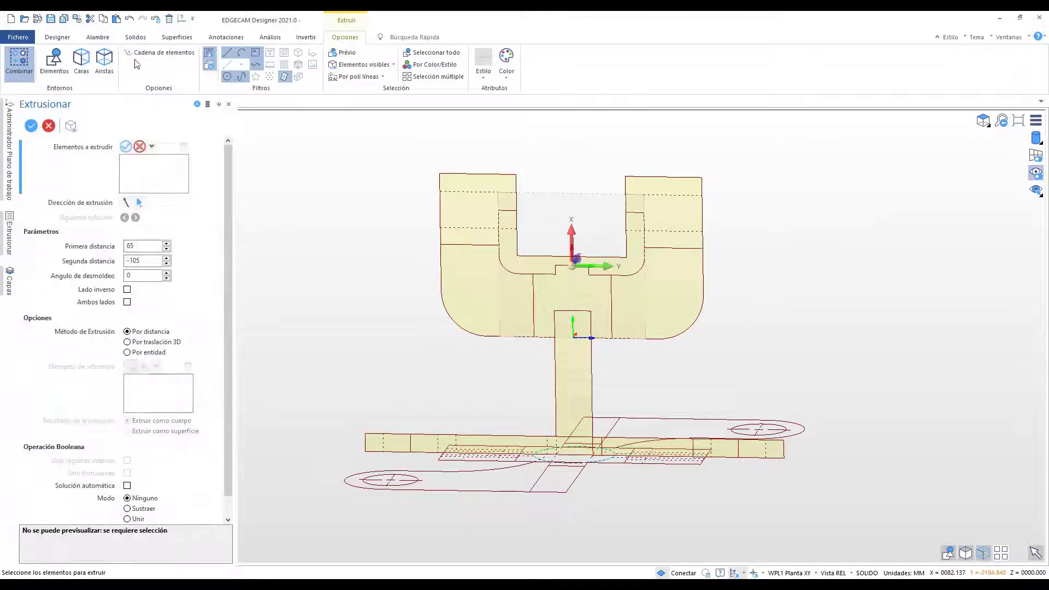
click(81, 62)
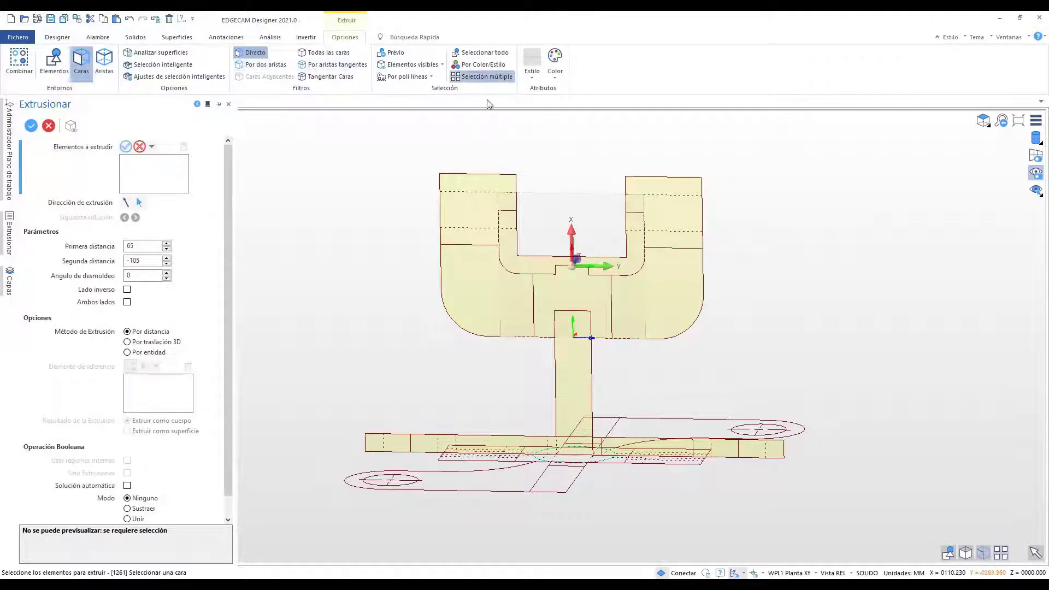
click(476, 291)
click(644, 304)
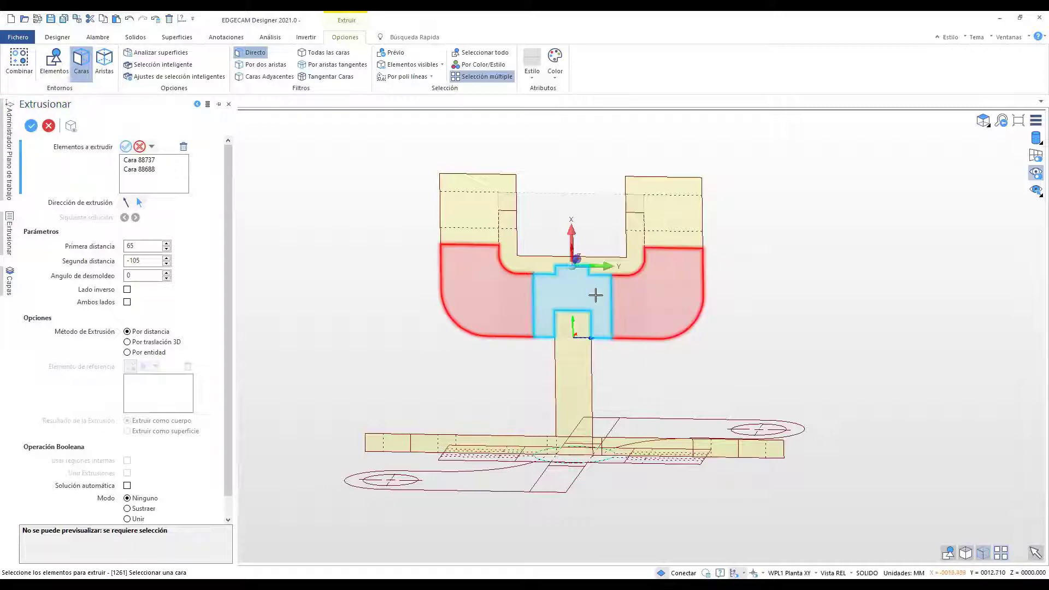
click(595, 295)
right_click(772, 290)
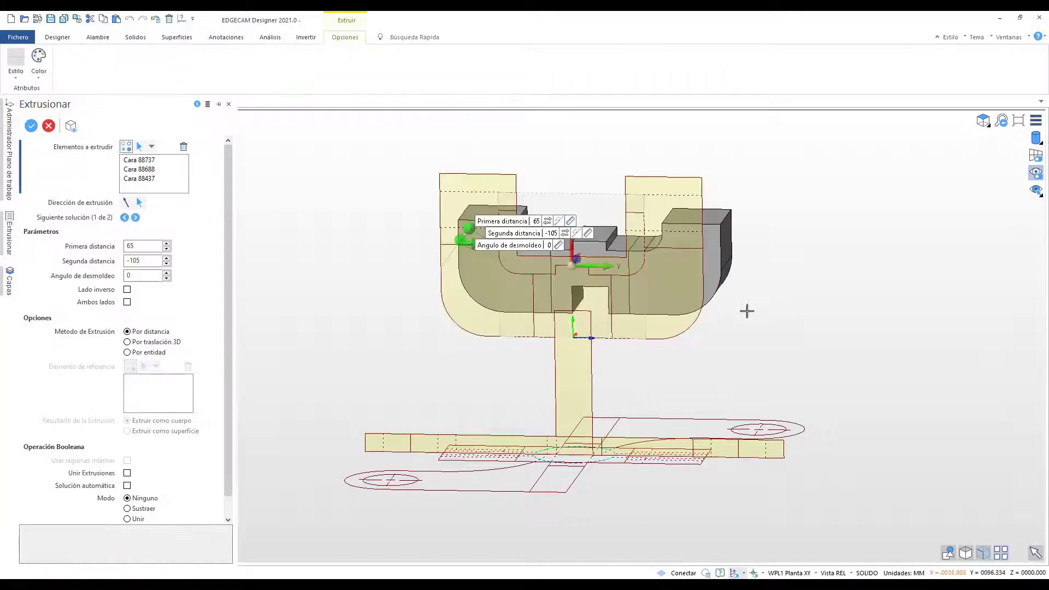
middle_drag(746, 333, 672, 338)
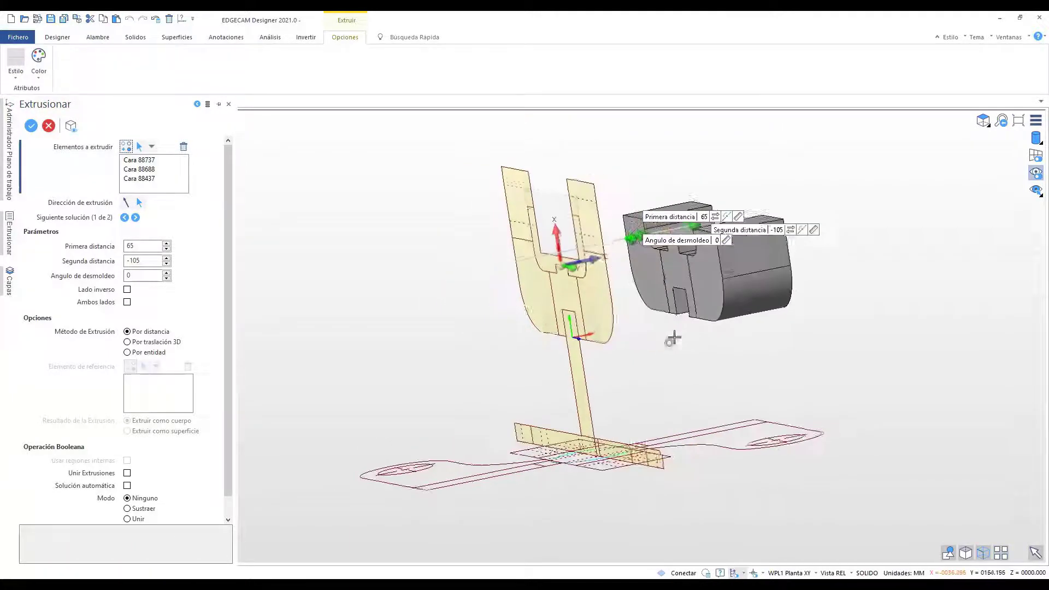
click(127, 301)
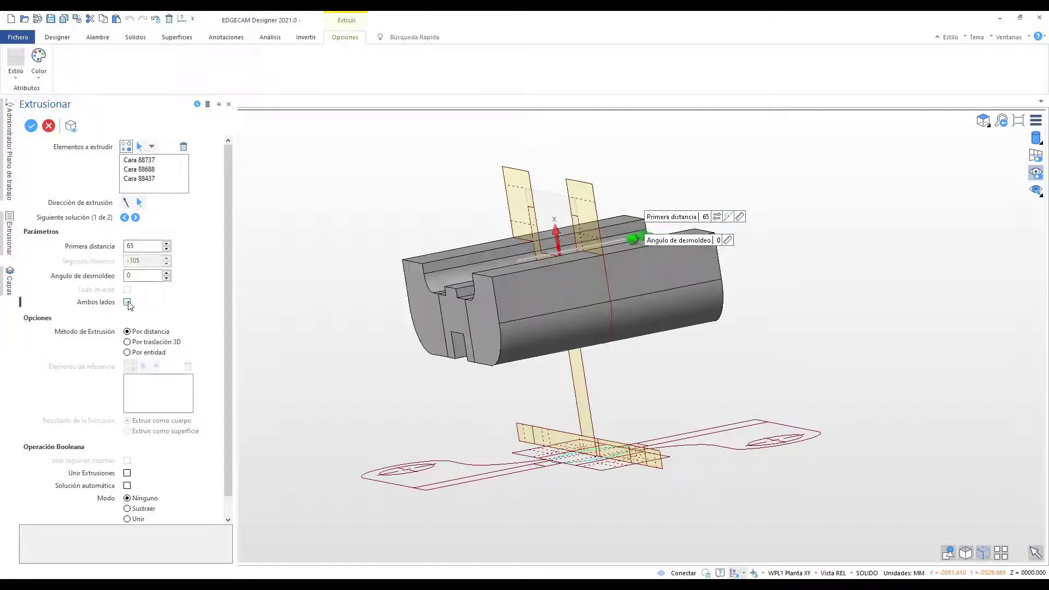
Make the DERECHA layer visible again while the wing extrusion stays open
click(10, 280)
click(146, 235)
middle_drag(468, 351, 496, 378)
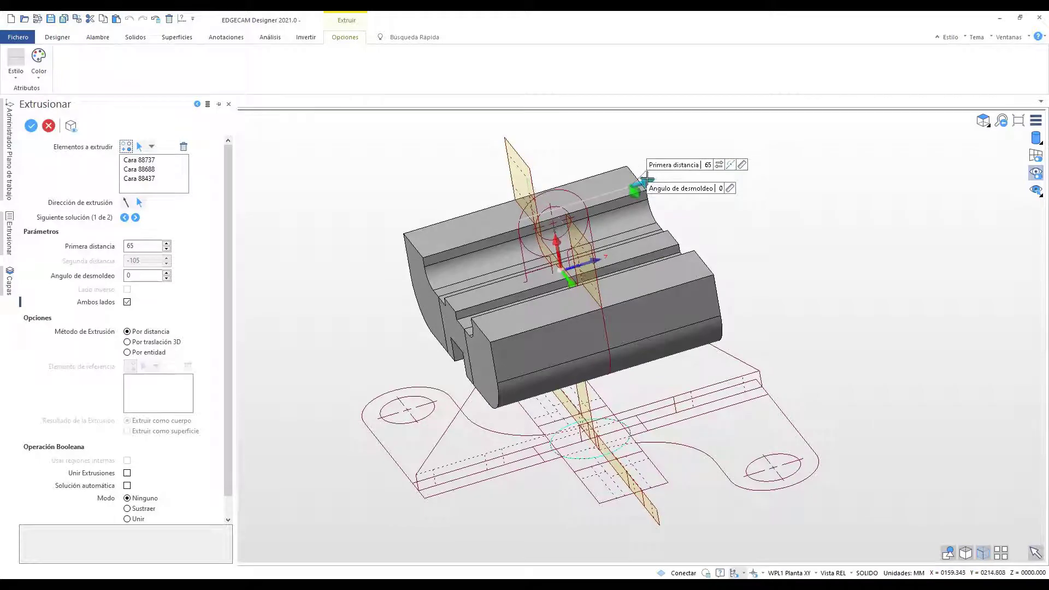
Set the wing extrusion's first distance to -5 with the dimension ruler, picking points on the side view
drag(645, 180, 545, 208)
scroll(572, 293, up, 1)
scroll(572, 292, down, 2)
middle_drag(573, 263, 595, 262)
scroll(620, 259, up, 4)
scroll(580, 278, down, 2)
middle_drag(572, 295, 557, 293)
click(148, 246)
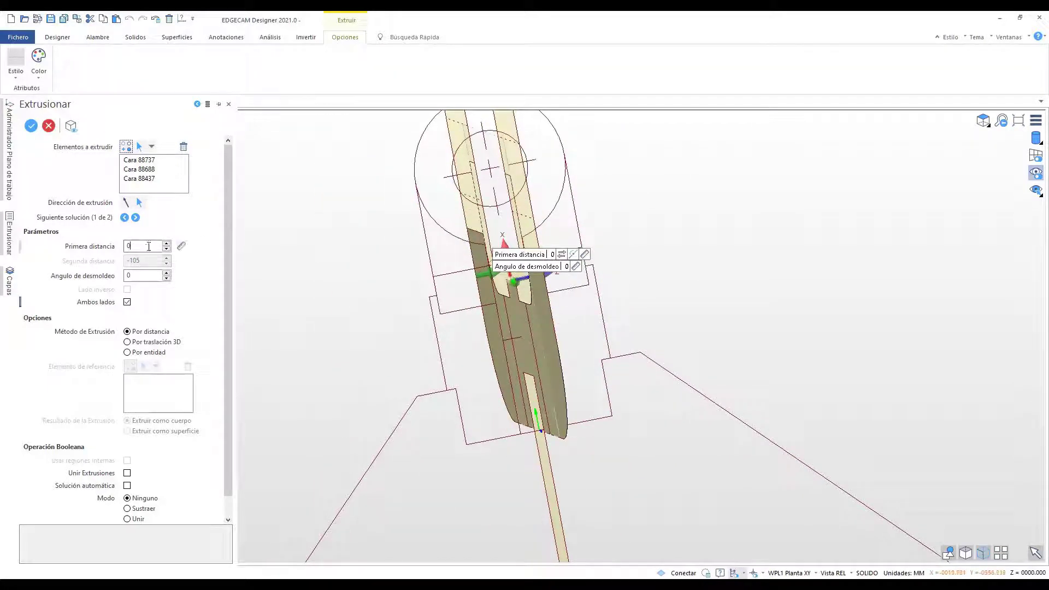
click(181, 246)
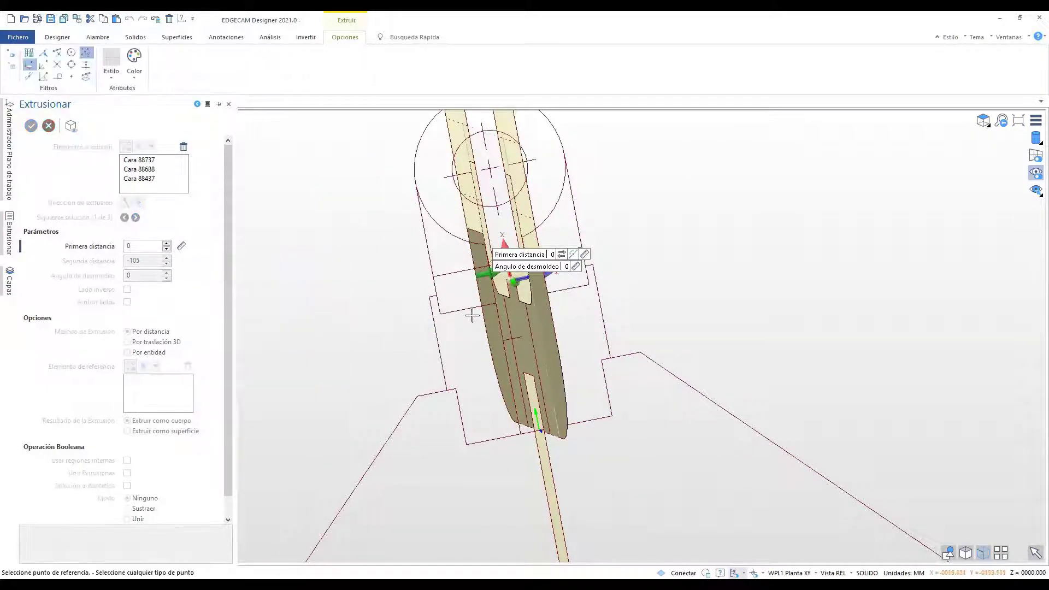
click(461, 239)
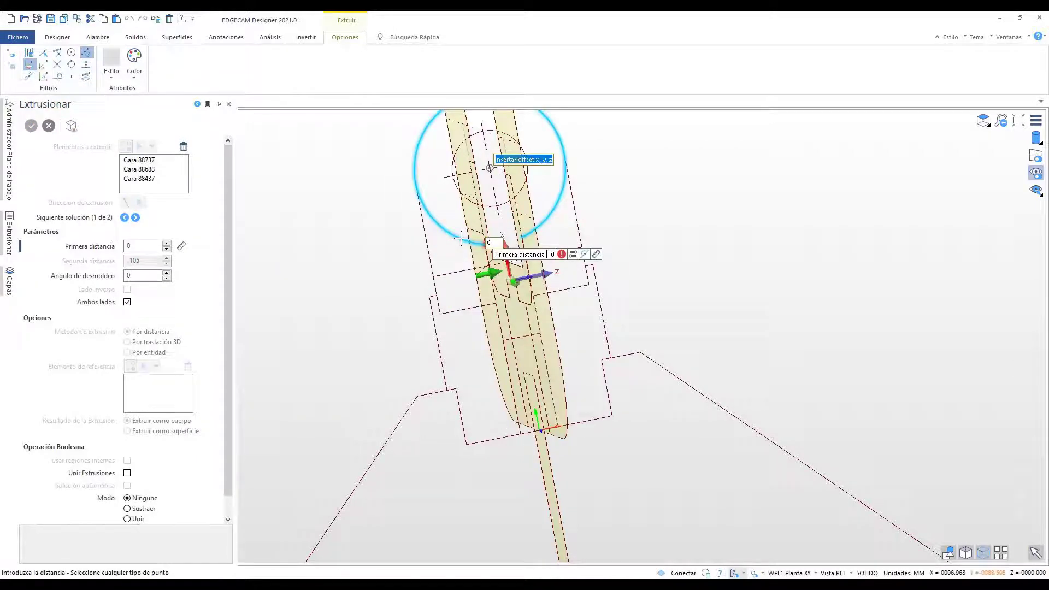
click(461, 238)
Apply the wing extrusion and show the hidden solid bodies again
middle_drag(461, 239, 686, 330)
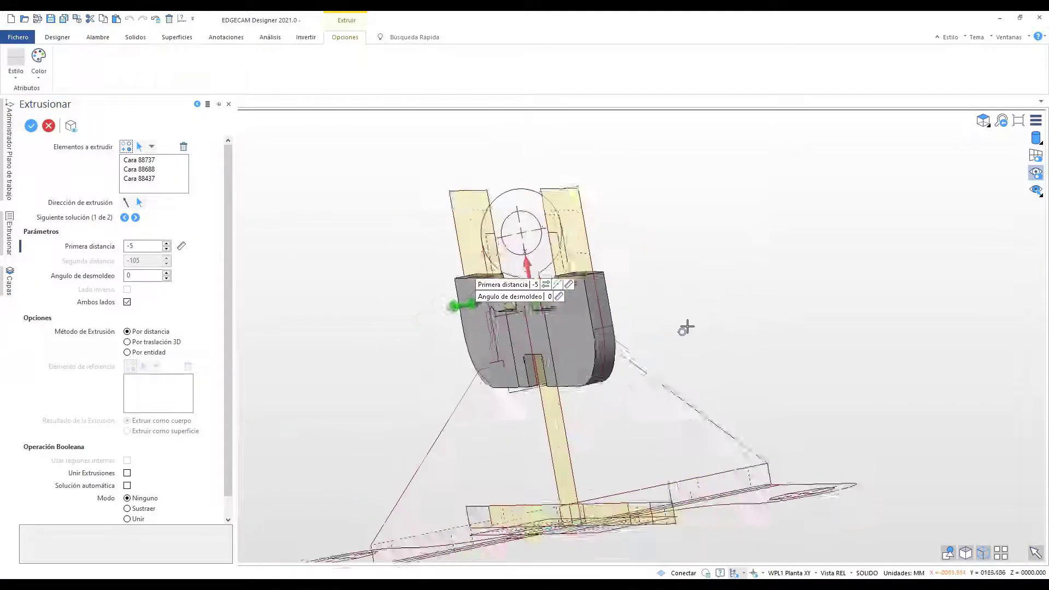
right_click(747, 299)
middle_drag(803, 286, 801, 314)
click(1035, 175)
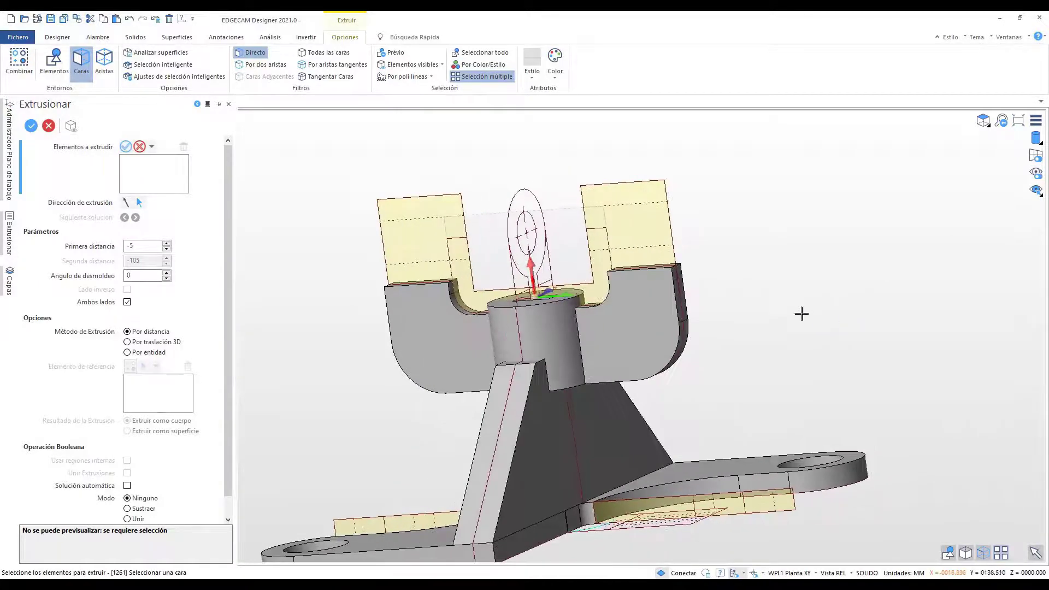
Extrude the front view's three U-shaped channel regions on both sides, setting the first distance to -20 with the dimension ruler
click(459, 247)
click(495, 292)
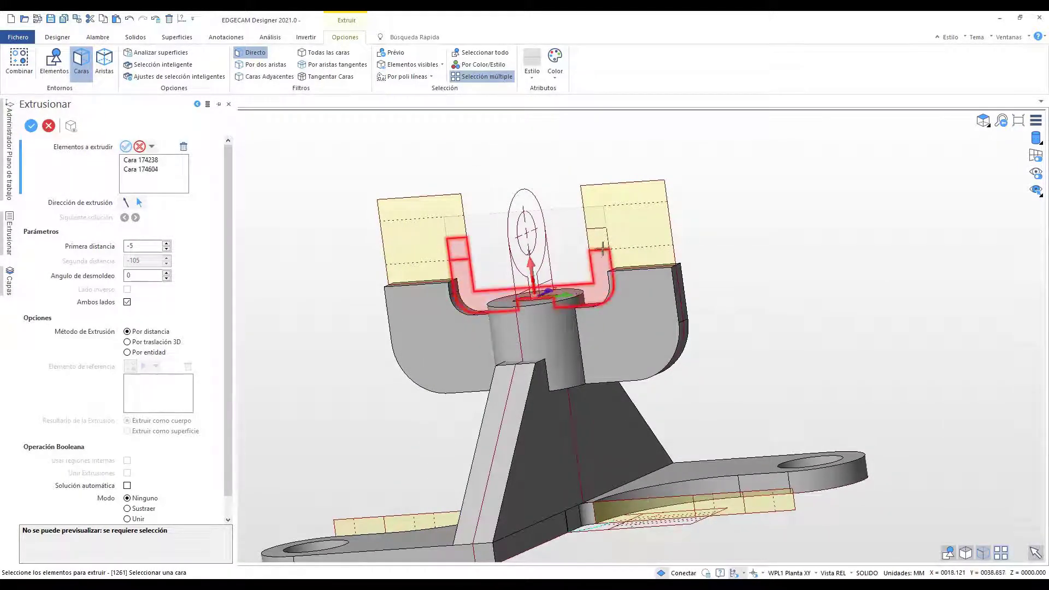
click(608, 253)
middle_drag(608, 256, 695, 342)
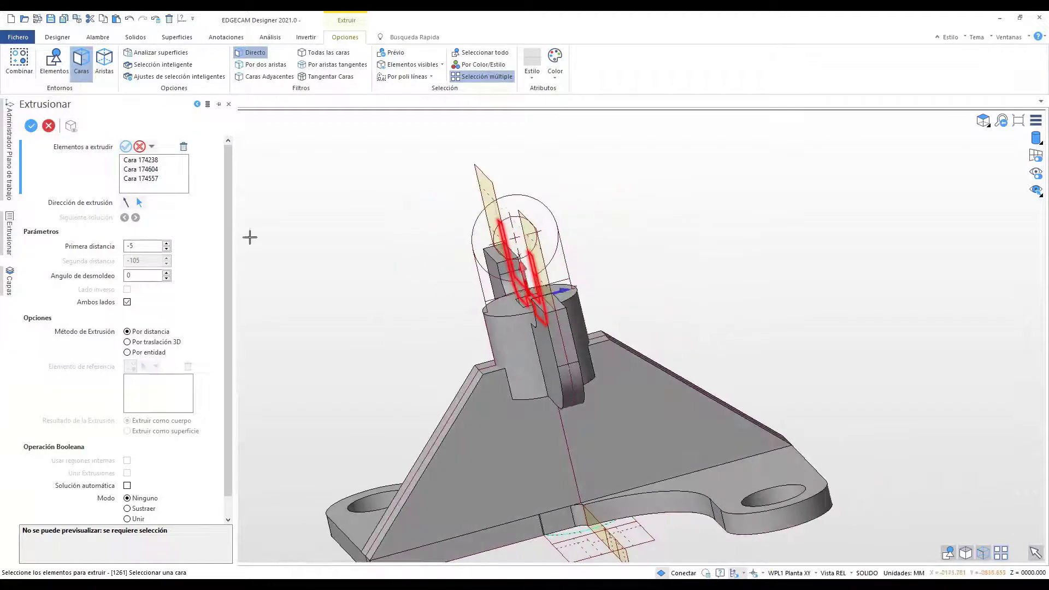
click(153, 247)
click(181, 246)
click(195, 265)
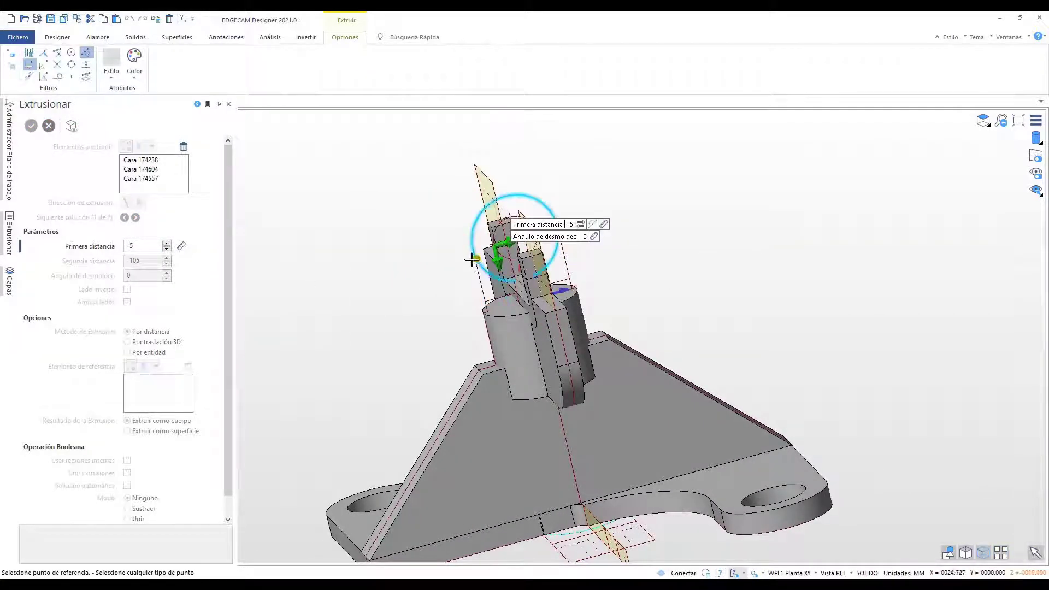
click(471, 276)
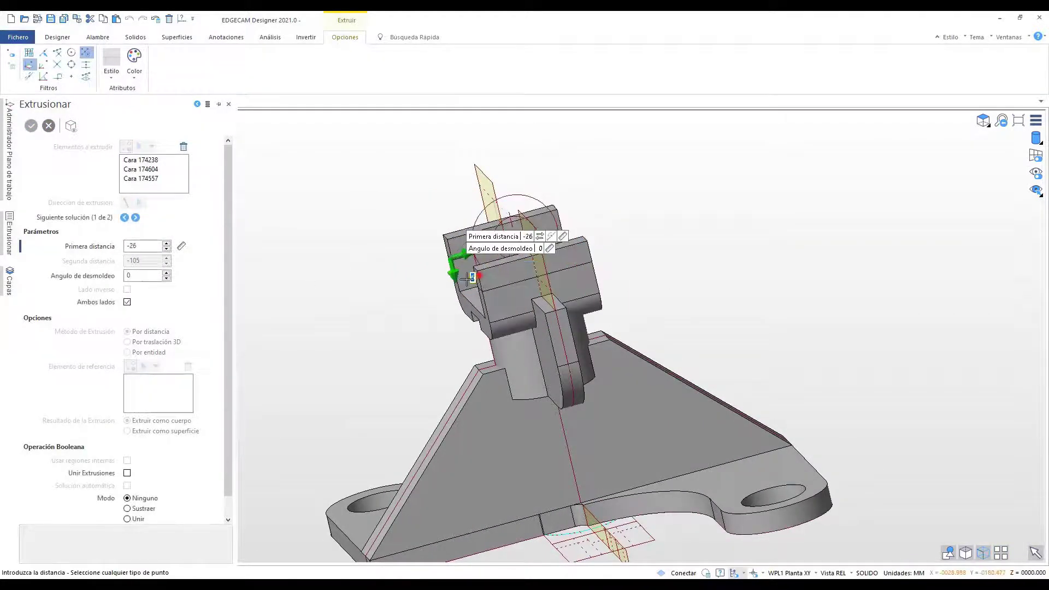
click(467, 277)
Set the channel extrusion's boolean mode to union, apply it and close the Extrude command
scroll(135, 493, down, 1)
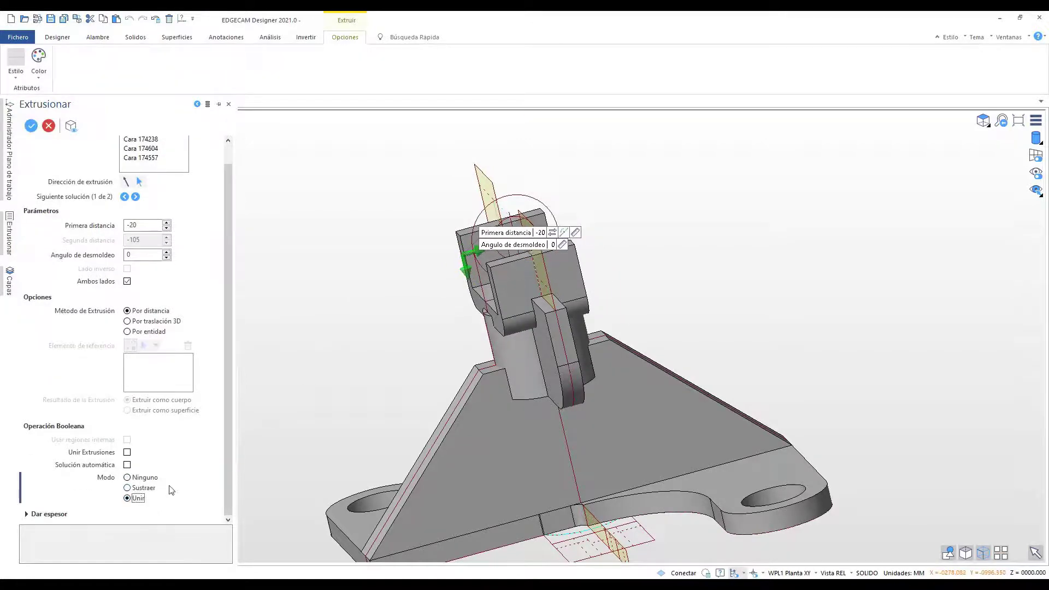
middle_drag(323, 368, 357, 358)
right_click(357, 357)
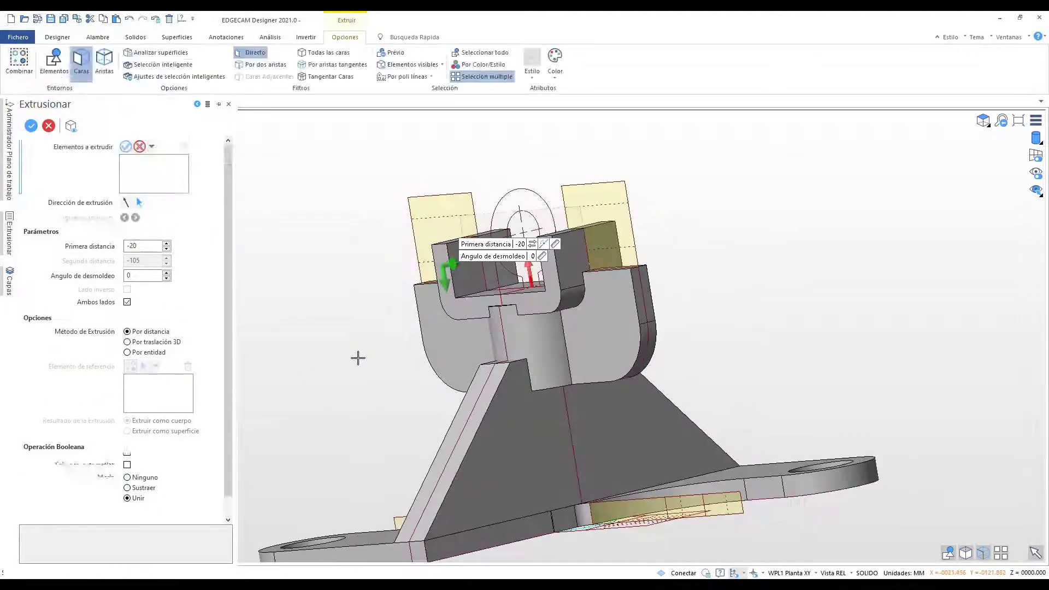
key(Escape)
Activate the WPL work plane and draw a circle over the side view's outer ring, centred on its hole
click(10, 184)
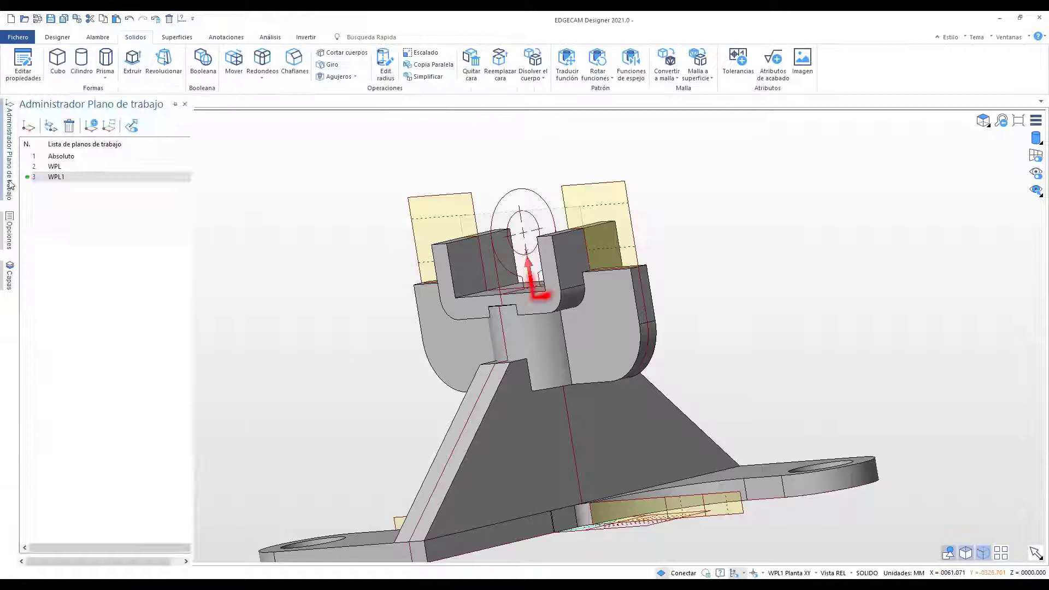
double_click(58, 167)
click(99, 37)
click(137, 60)
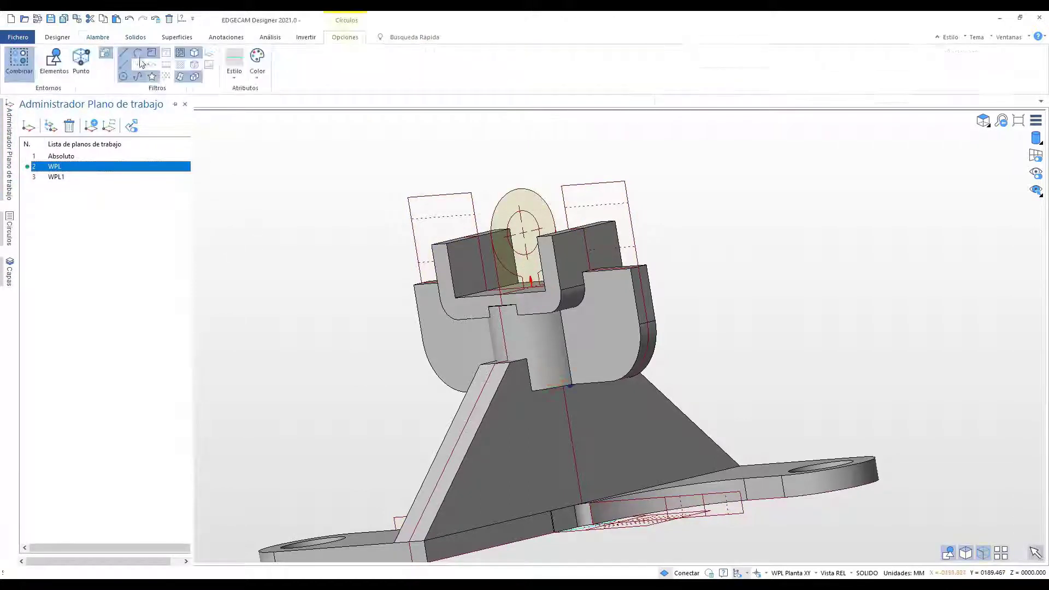
click(81, 60)
scroll(498, 229, up, 4)
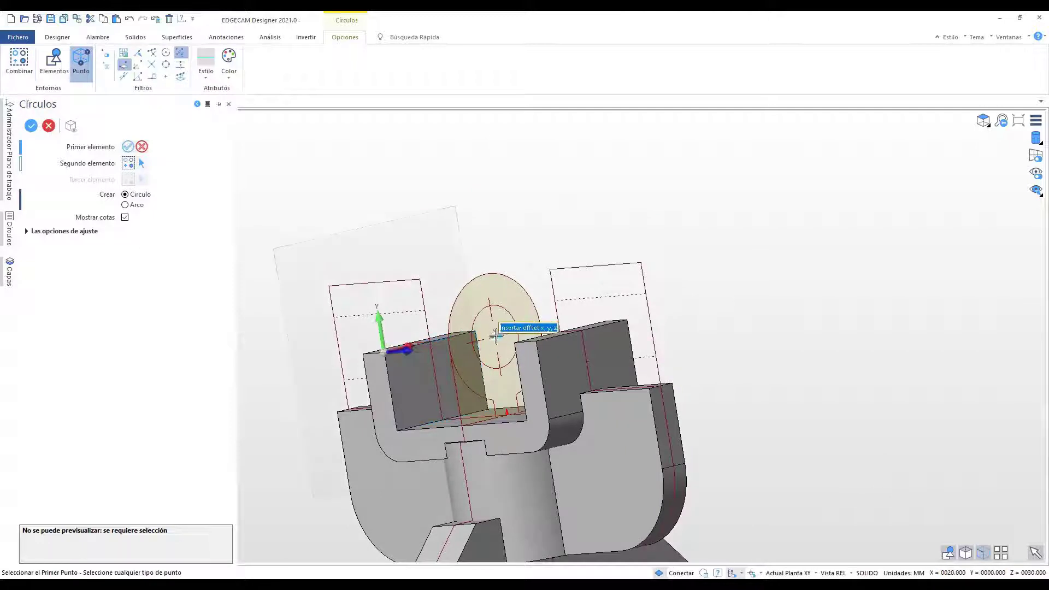
click(496, 333)
click(481, 275)
key(Escape)
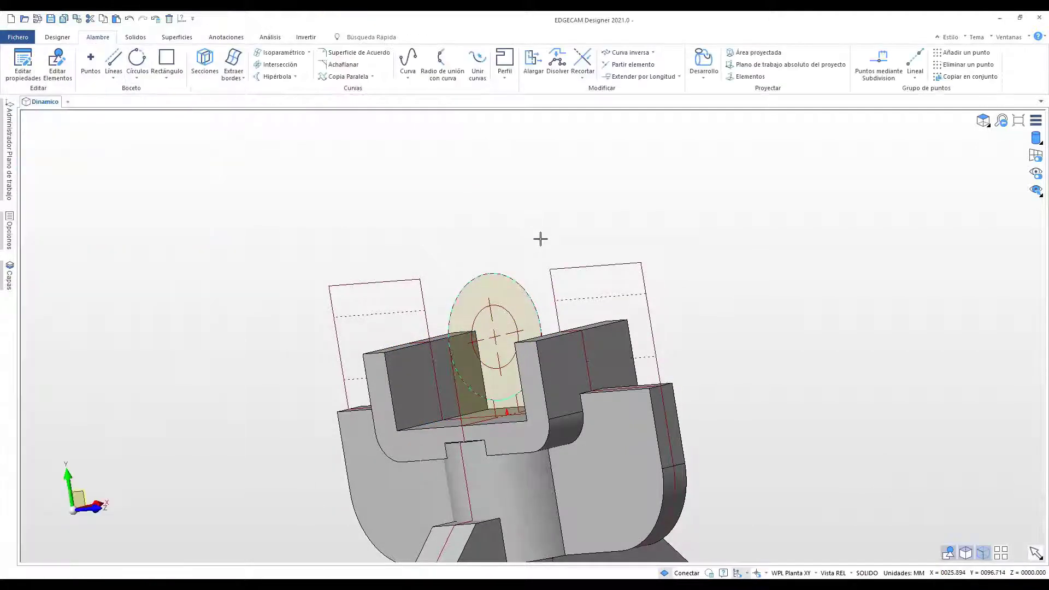
Start an Extrude of the side view's ring-shaped face around the hole and turn off the both-sides option
click(136, 37)
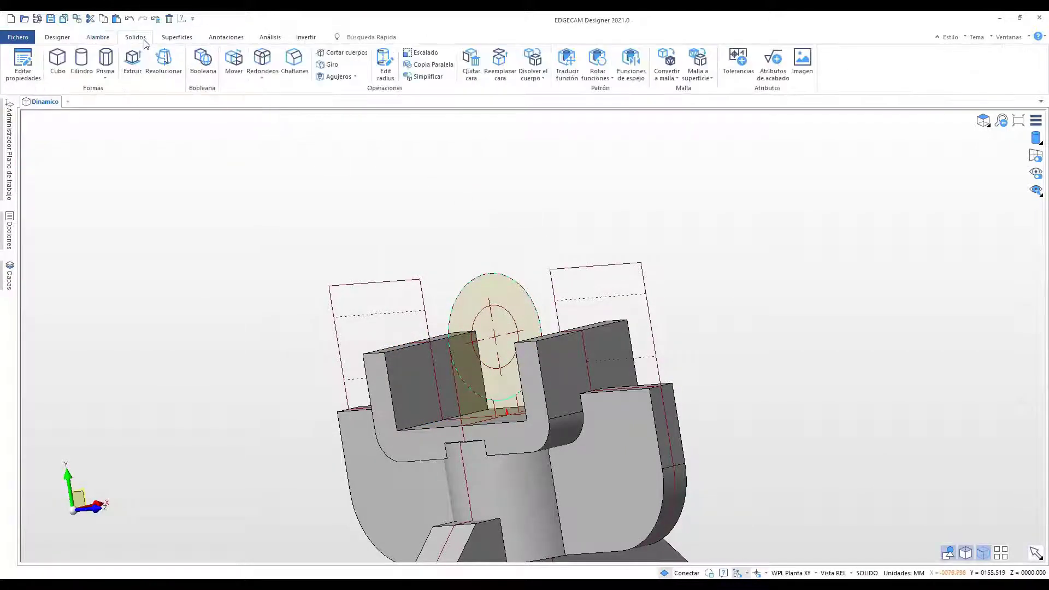
click(136, 60)
click(87, 67)
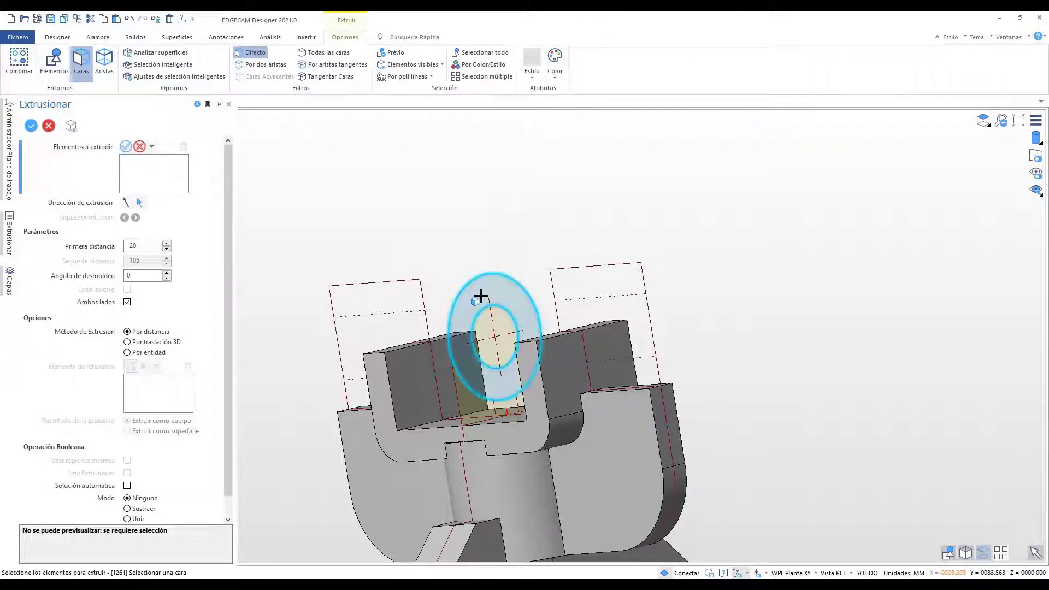
click(475, 298)
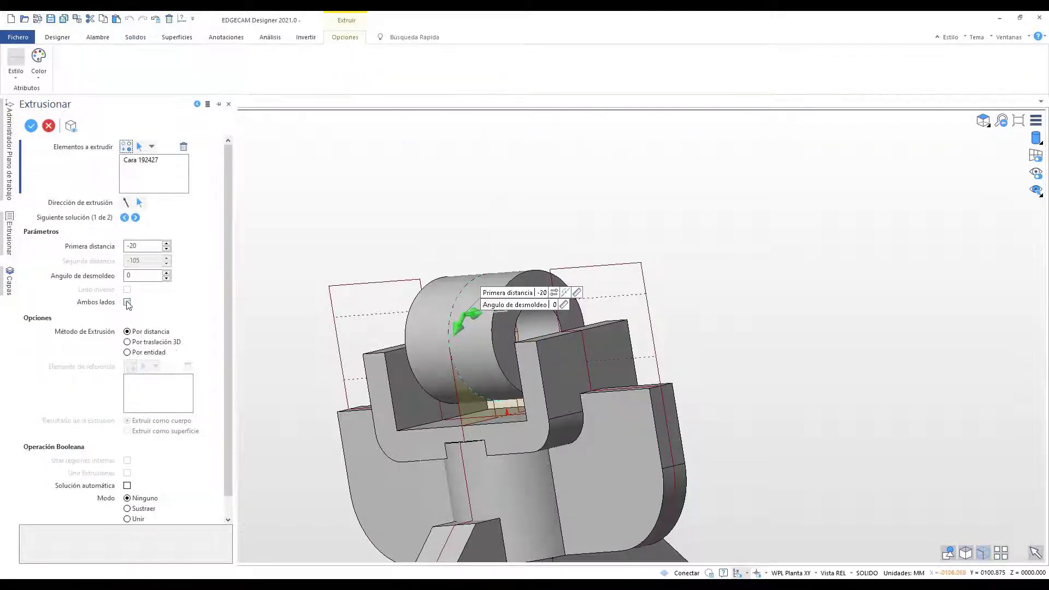
click(127, 301)
middle_drag(288, 320, 348, 327)
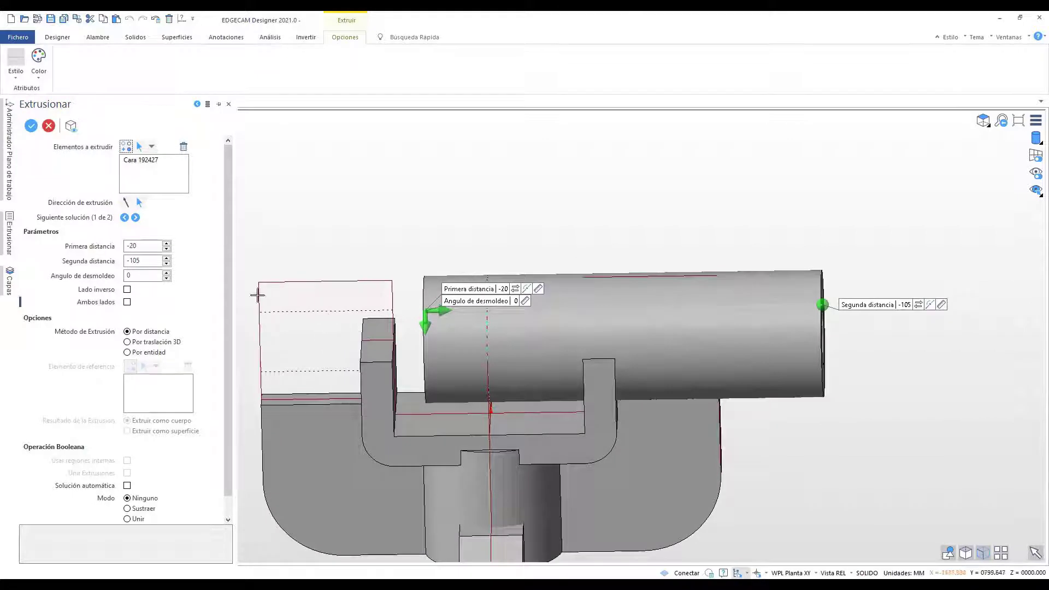
Set the ring extrusion's first distance to 30 with the dimension ruler, picking the inner edge of the channel wall
click(143, 246)
click(182, 246)
click(223, 264)
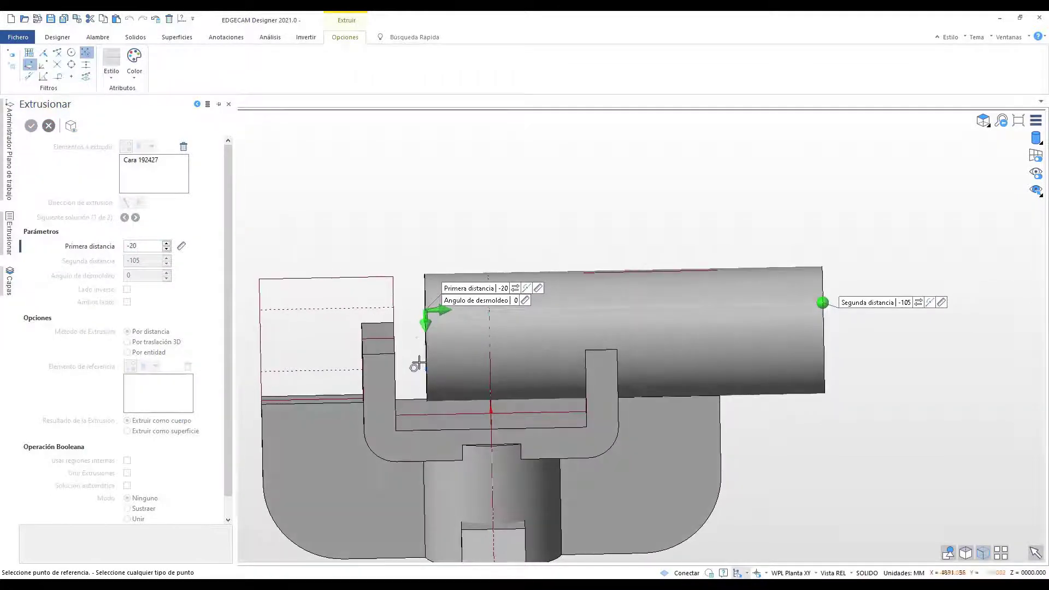
click(425, 321)
drag(522, 315, 628, 323)
middle_drag(643, 392, 634, 383)
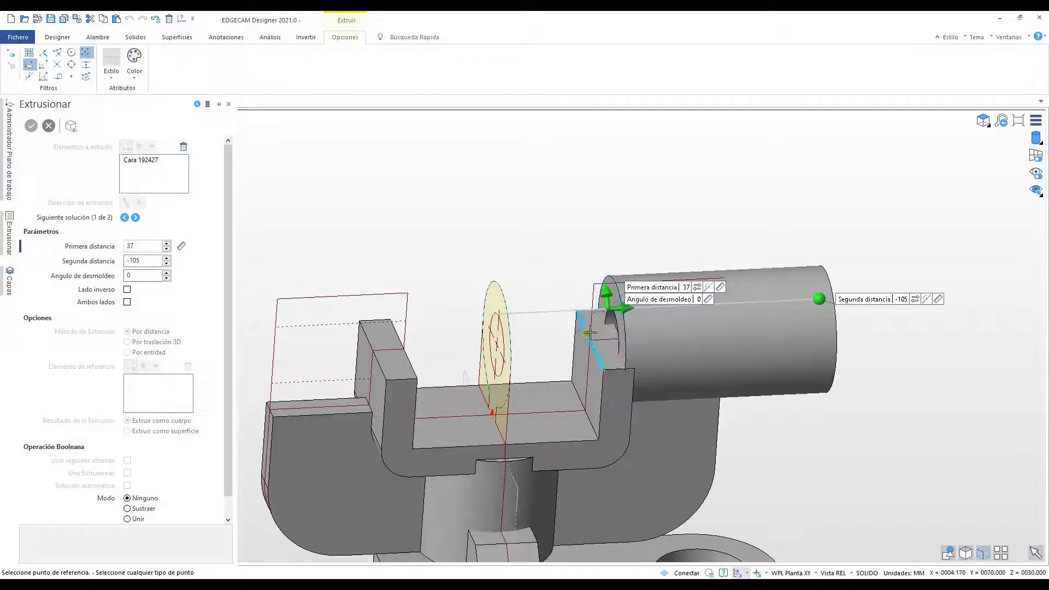
click(593, 313)
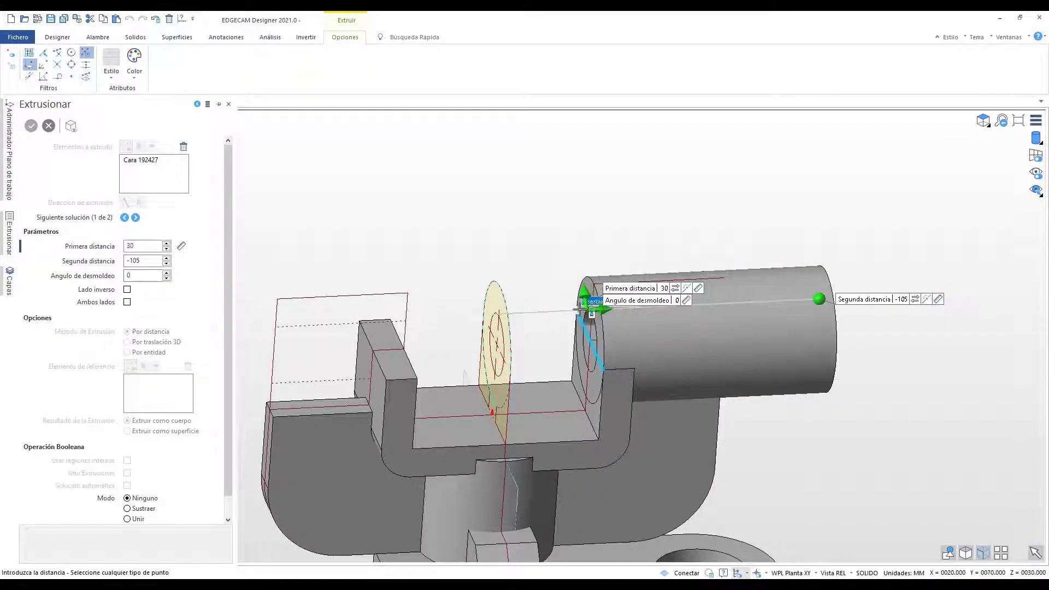
key(Return)
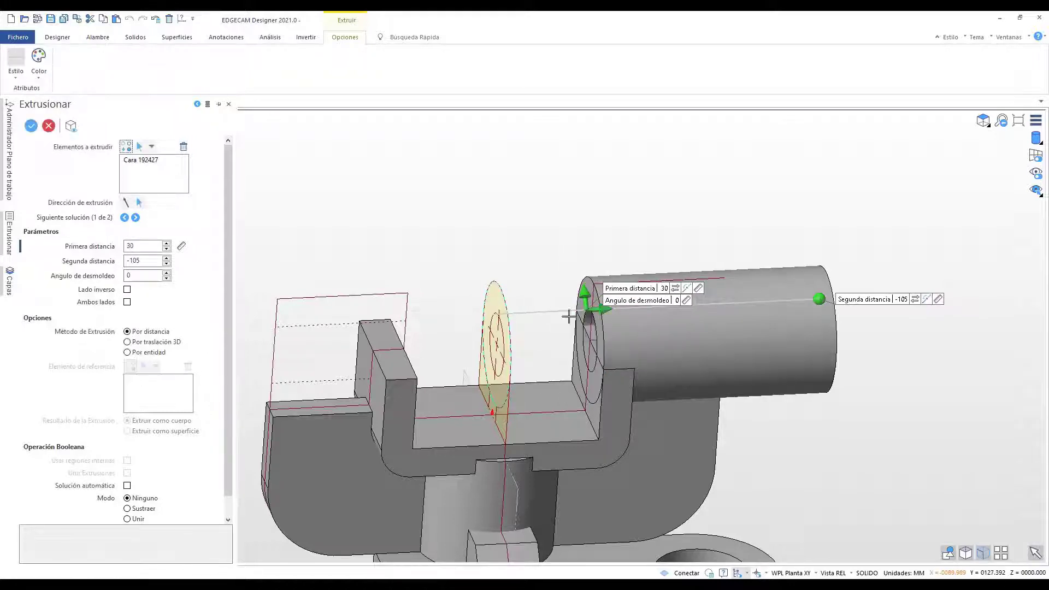
Set the ring extrusion's second distance to -72 with the dimension ruler, using the front view's outline, and apply it
drag(820, 300, 689, 305)
middle_drag(795, 337, 798, 351)
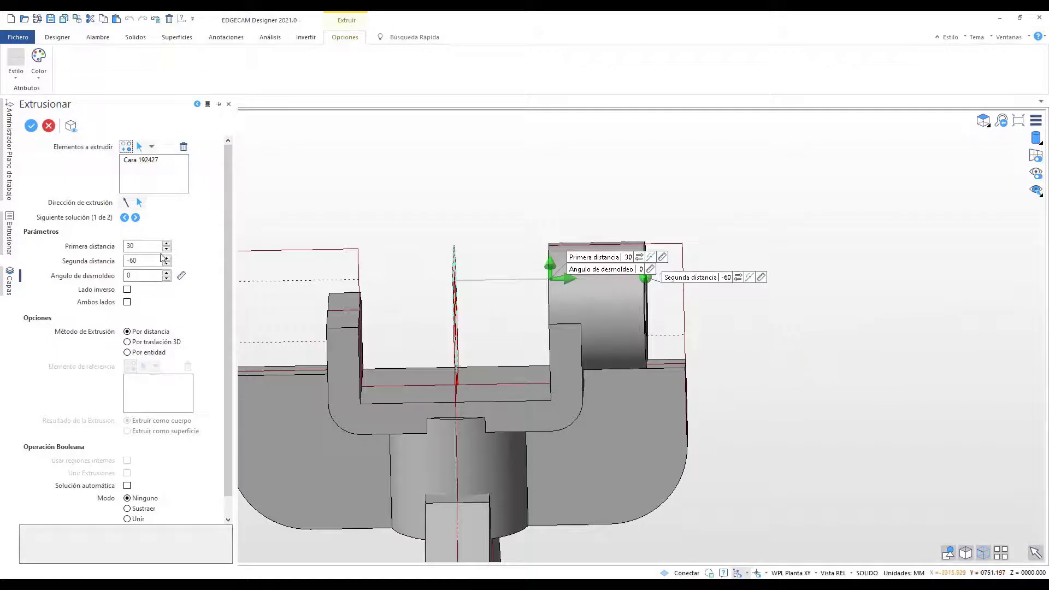
click(145, 261)
click(182, 261)
click(243, 280)
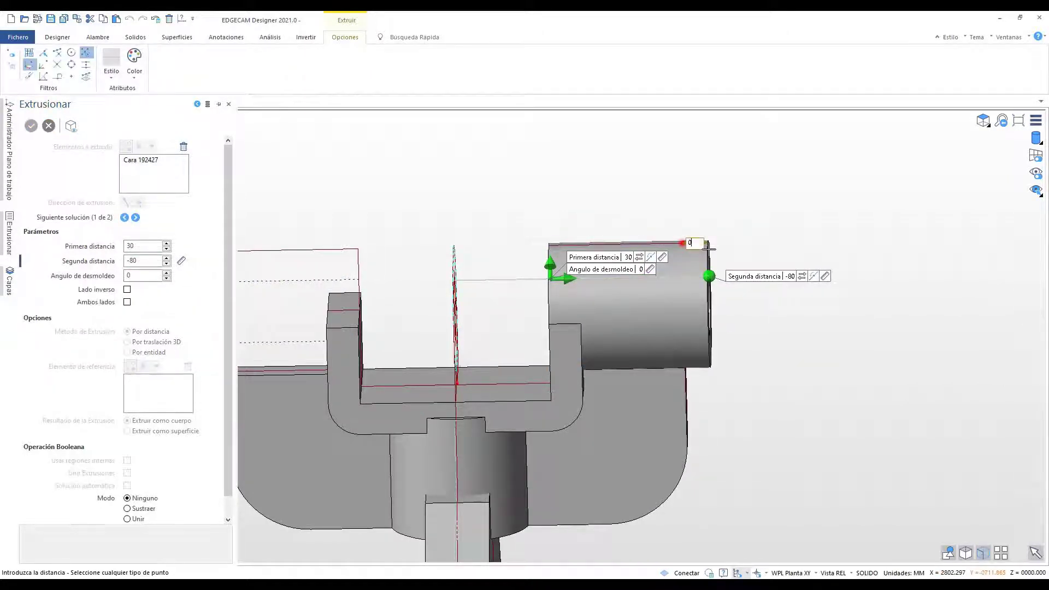
click(709, 249)
middle_drag(538, 223, 517, 206)
right_click(517, 206)
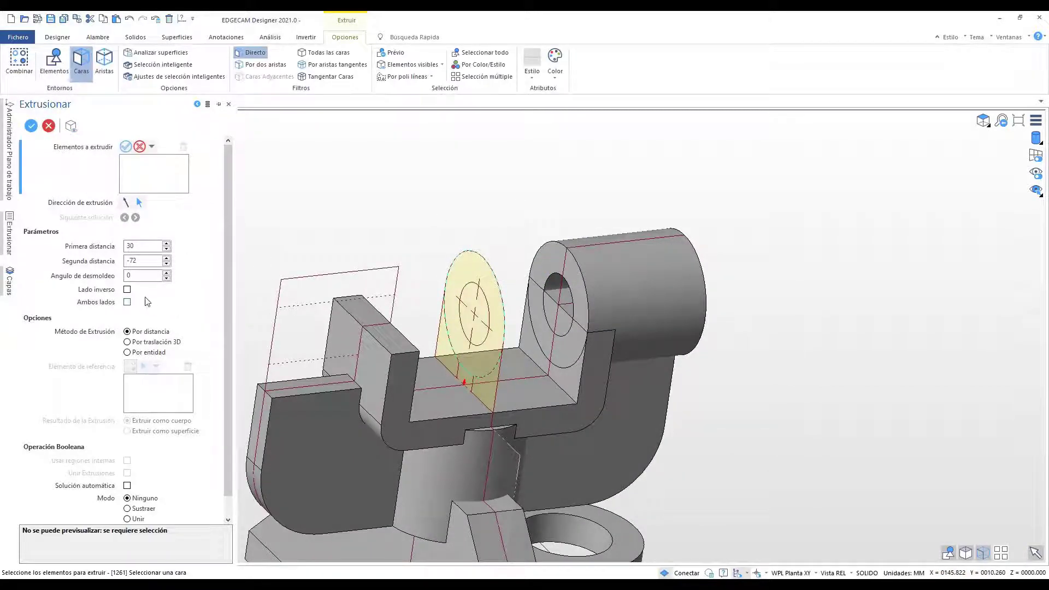
Extrude the same ring face from 30 to -72 on the reverse side, apply it and close the Extrude command
click(468, 271)
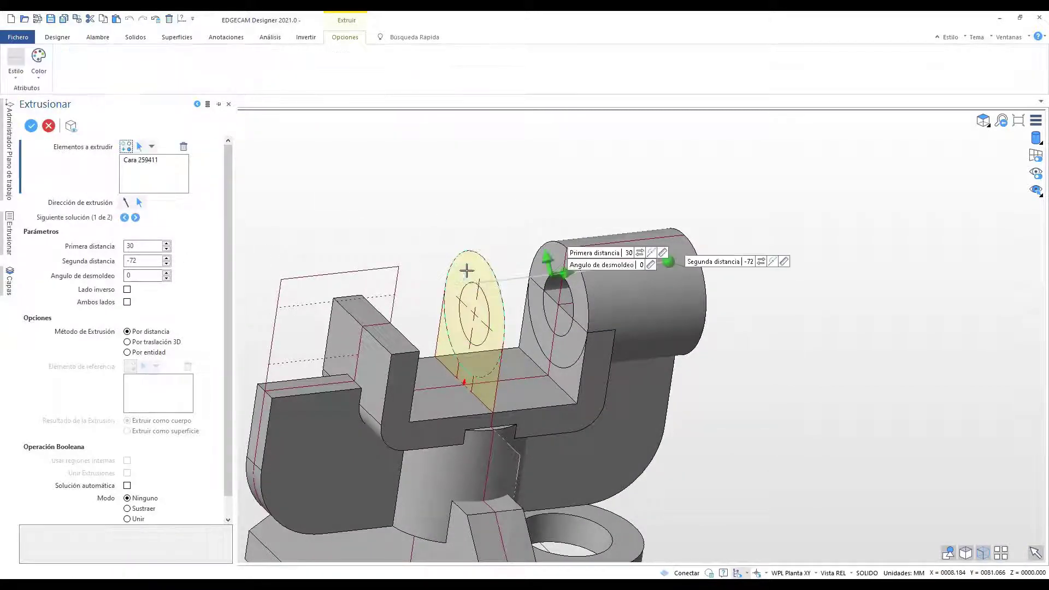
click(127, 289)
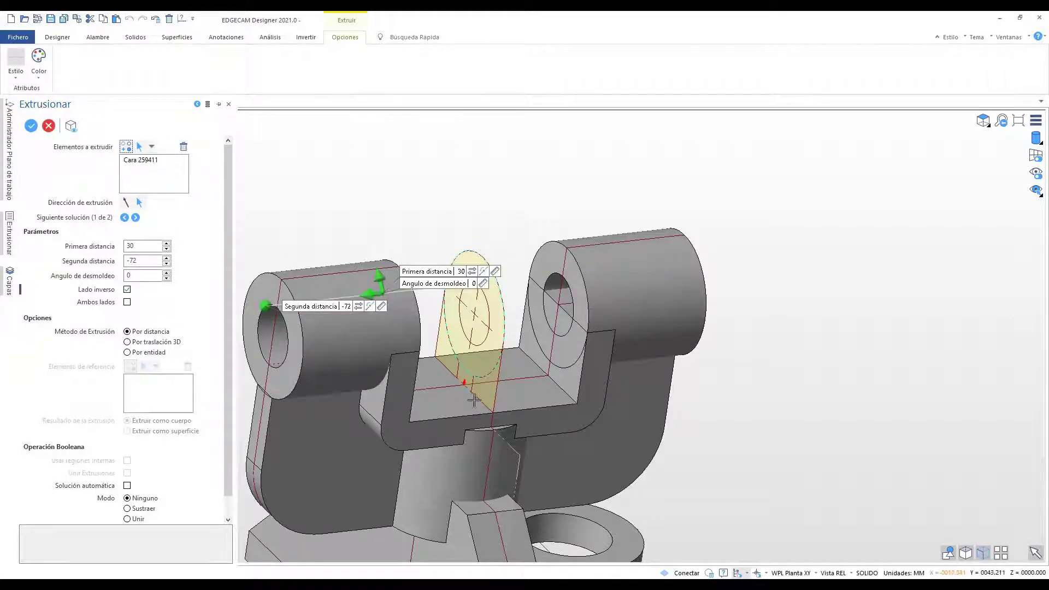
middle_drag(522, 399, 810, 287)
right_click(826, 315)
key(Escape)
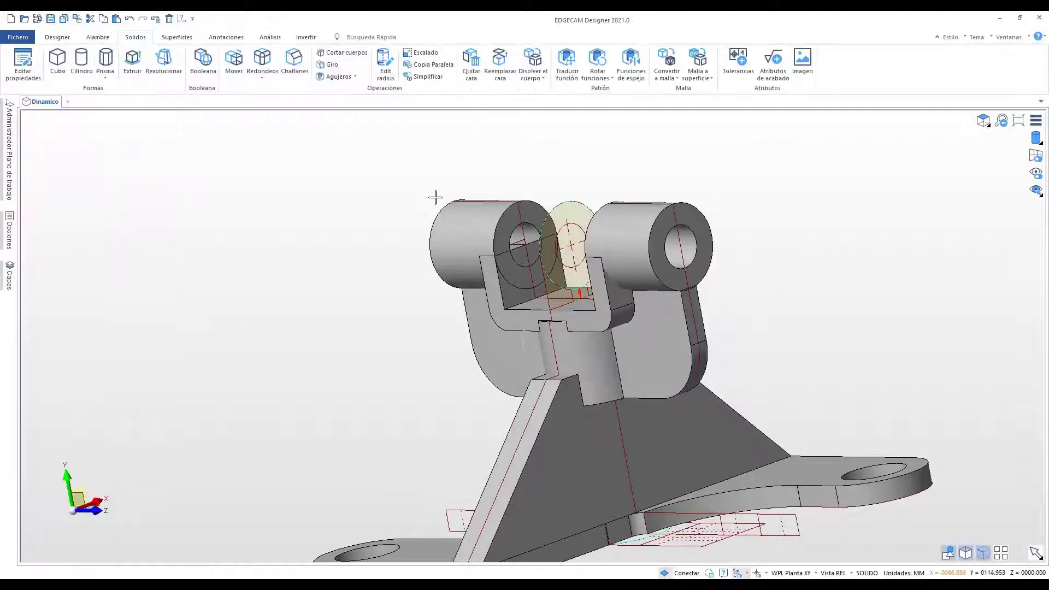
Start Cut Bodies on the channel-and-wing solid, using the cylinder's hole edge as the cutting element and the channel floor's edge as the direction
scroll(415, 218, down, 2)
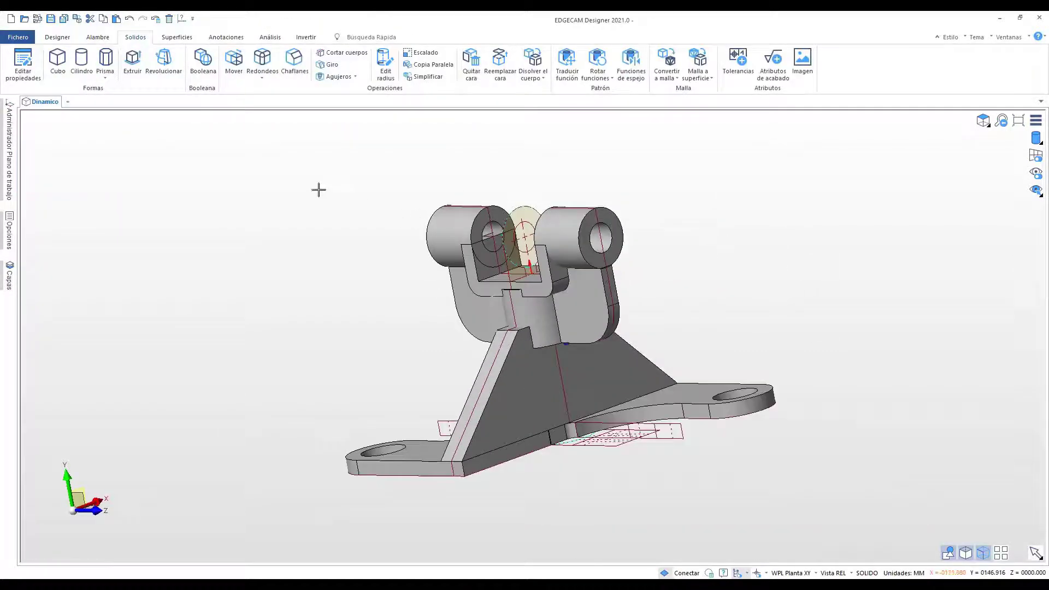
click(331, 53)
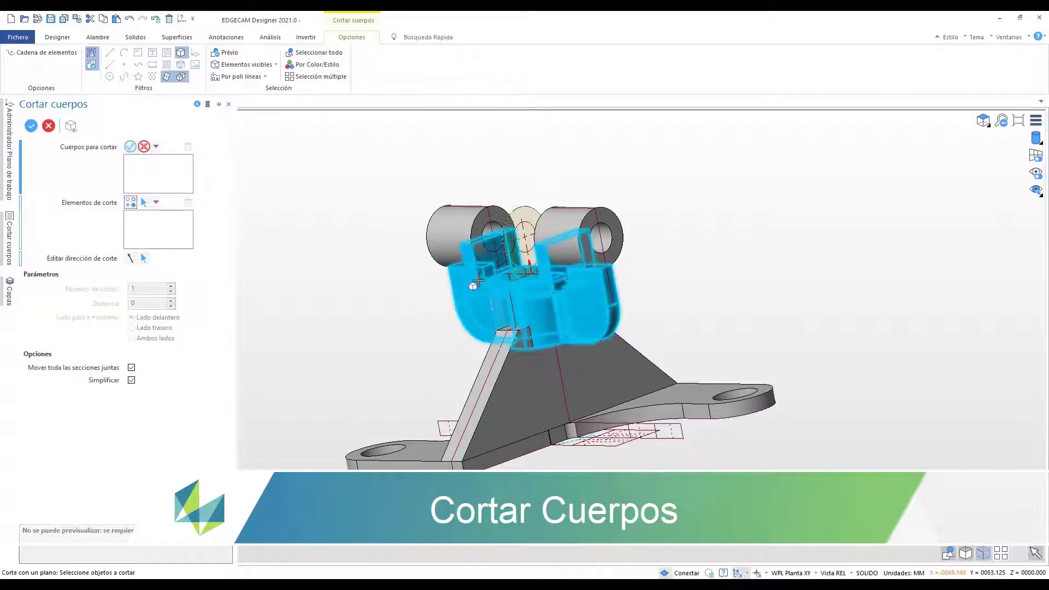
click(490, 276)
scroll(599, 219, up, 3)
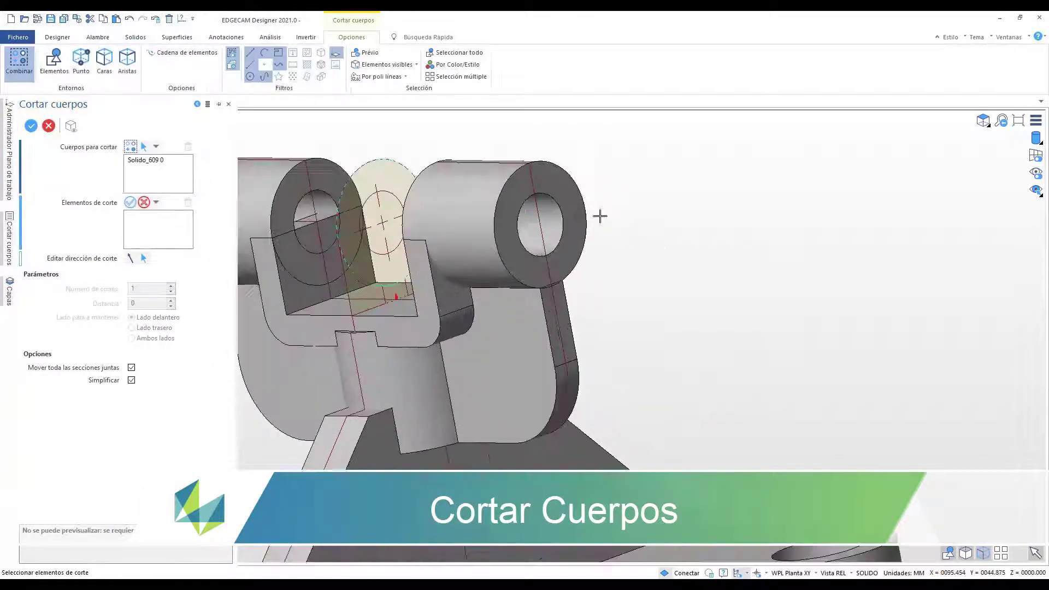
click(557, 207)
click(583, 217)
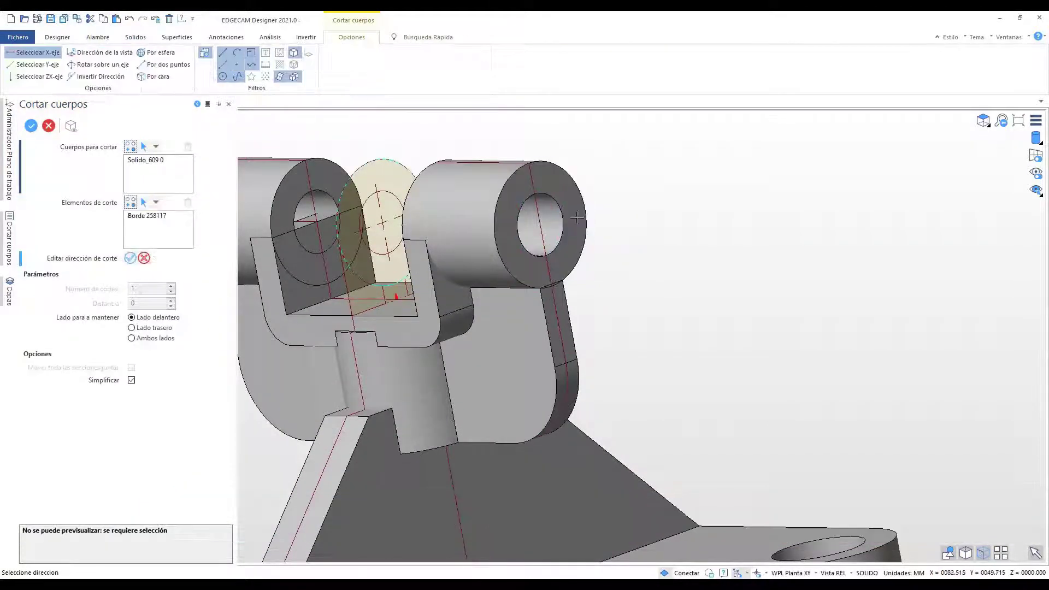
scroll(417, 302, down, 1)
click(382, 319)
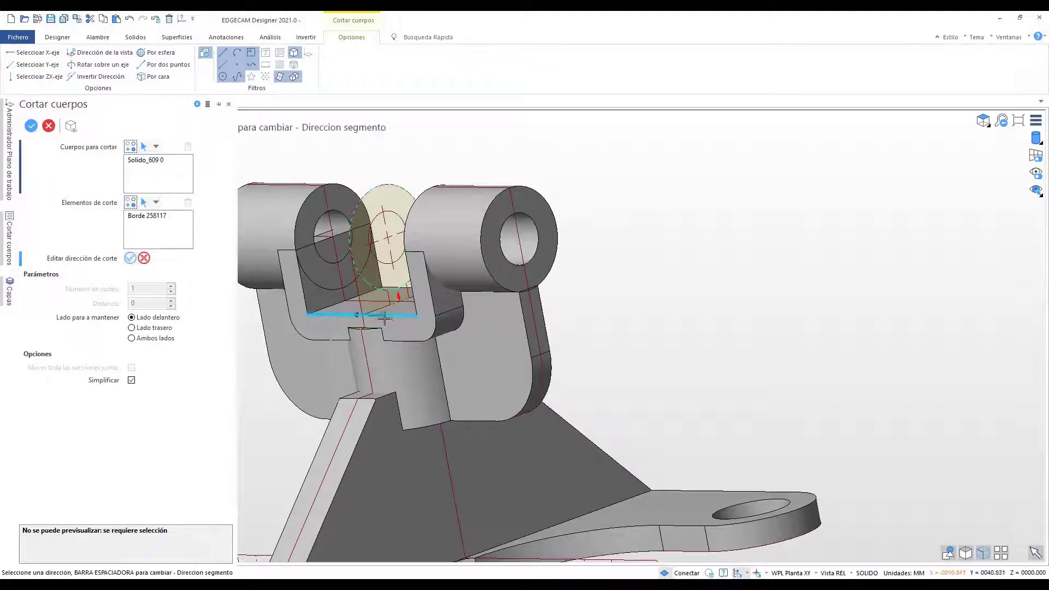
click(523, 325)
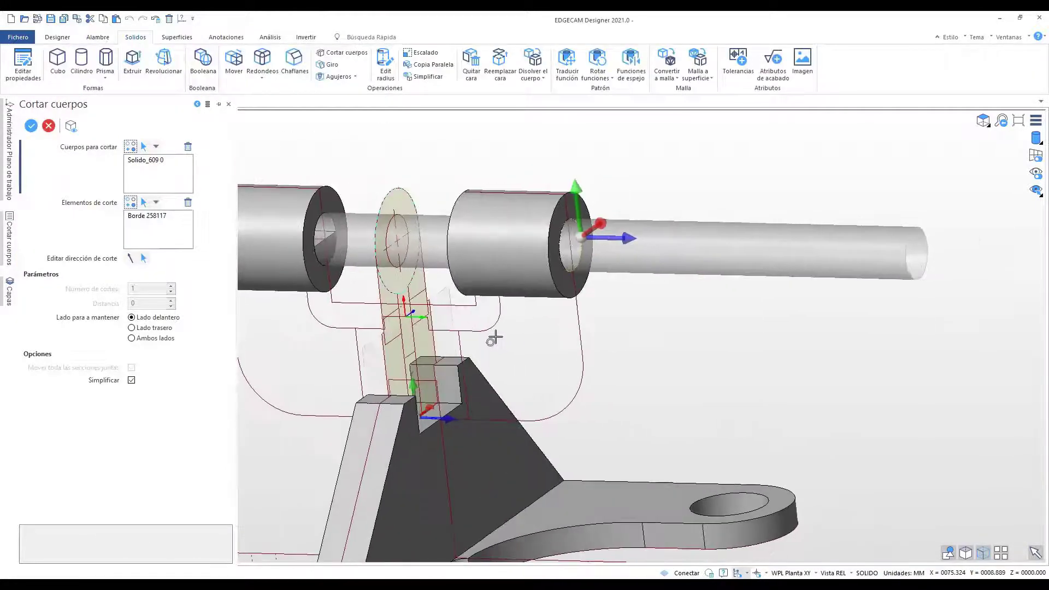
Set the cut to keep the rear side, apply it and close the Cut Bodies command
click(154, 328)
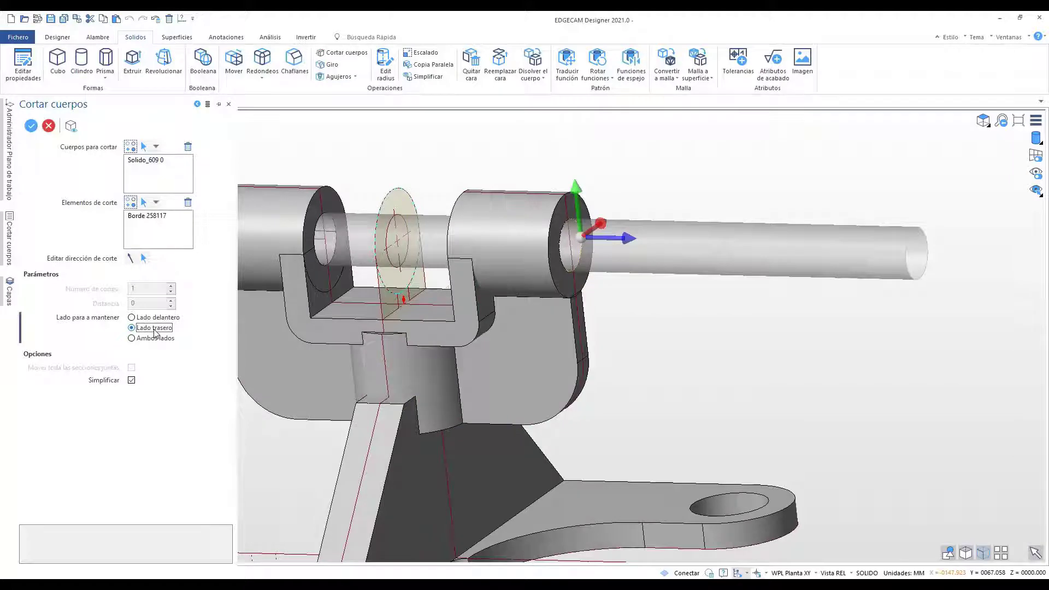
scroll(412, 332, down, 1)
middle_drag(412, 331, 381, 339)
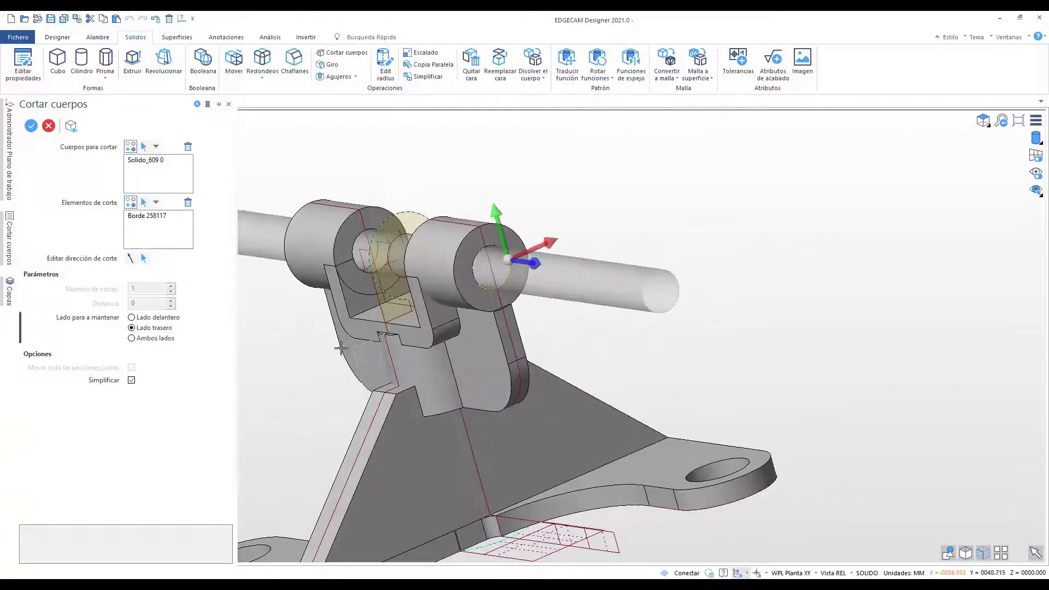
right_click(266, 353)
scroll(272, 355, down, 1)
middle_drag(322, 354, 391, 352)
right_click(661, 333)
scroll(626, 352, down, 2)
middle_drag(626, 352, 638, 382)
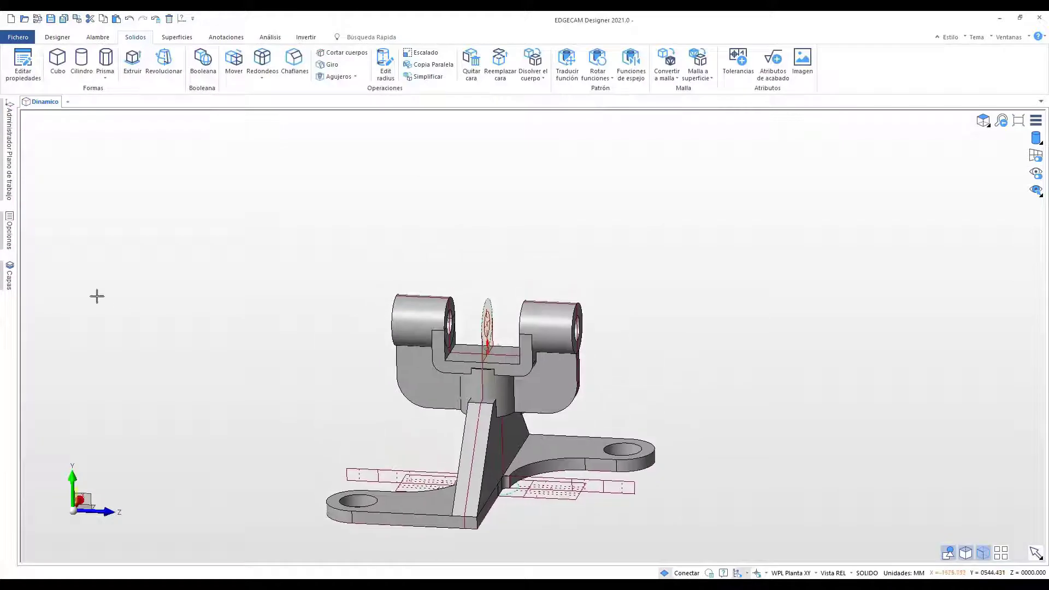
Leave only the SOLIDO layer visible
click(10, 278)
click(84, 205)
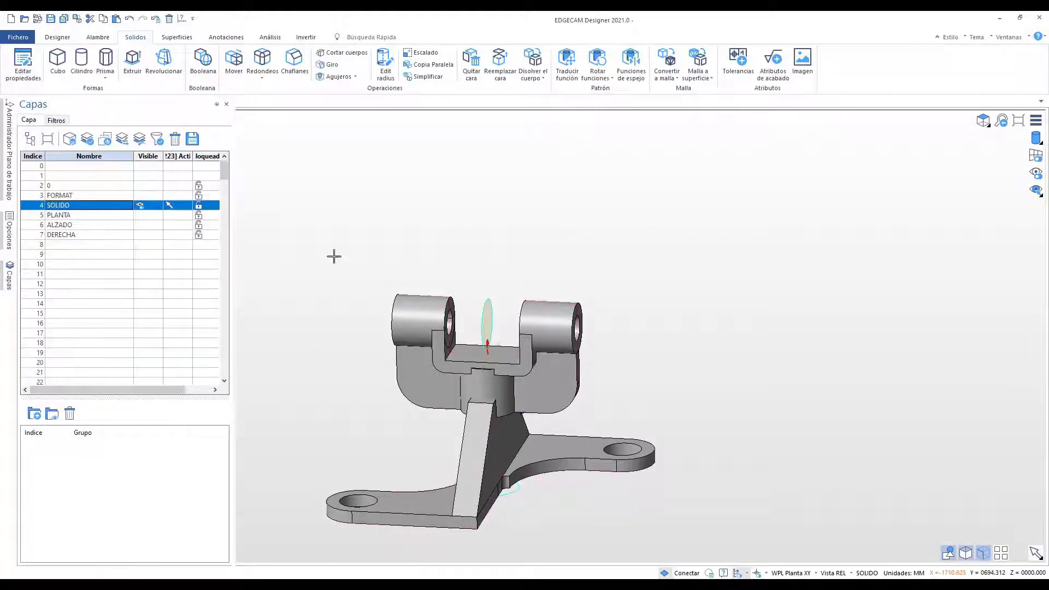
scroll(508, 330, down, 2)
middle_drag(508, 330, 437, 333)
scroll(396, 420, up, 3)
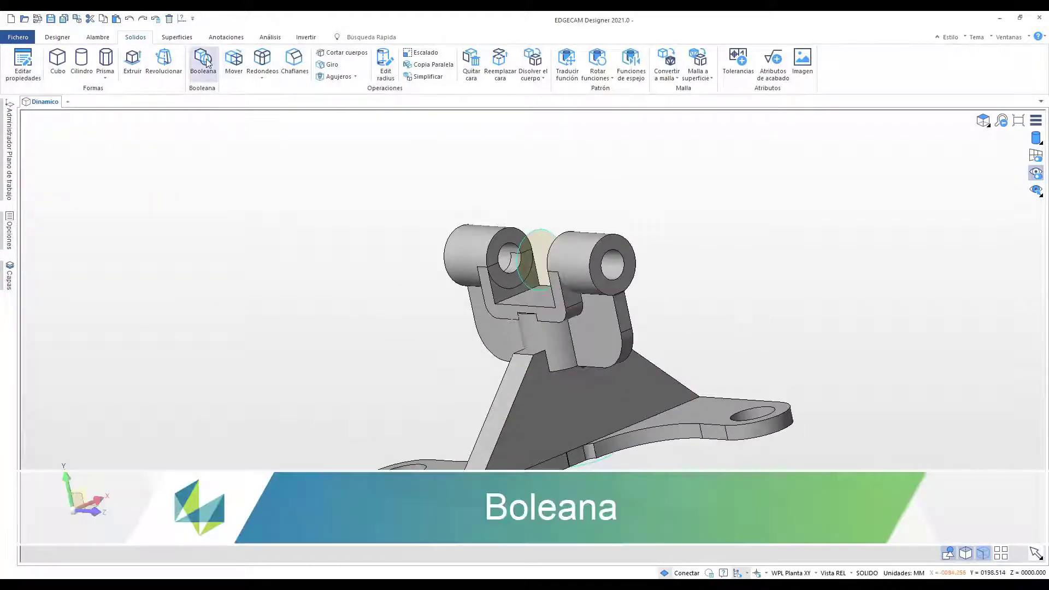
Unite the two hollow cylinders with the channel-and-wing body using the Boolean command
click(202, 62)
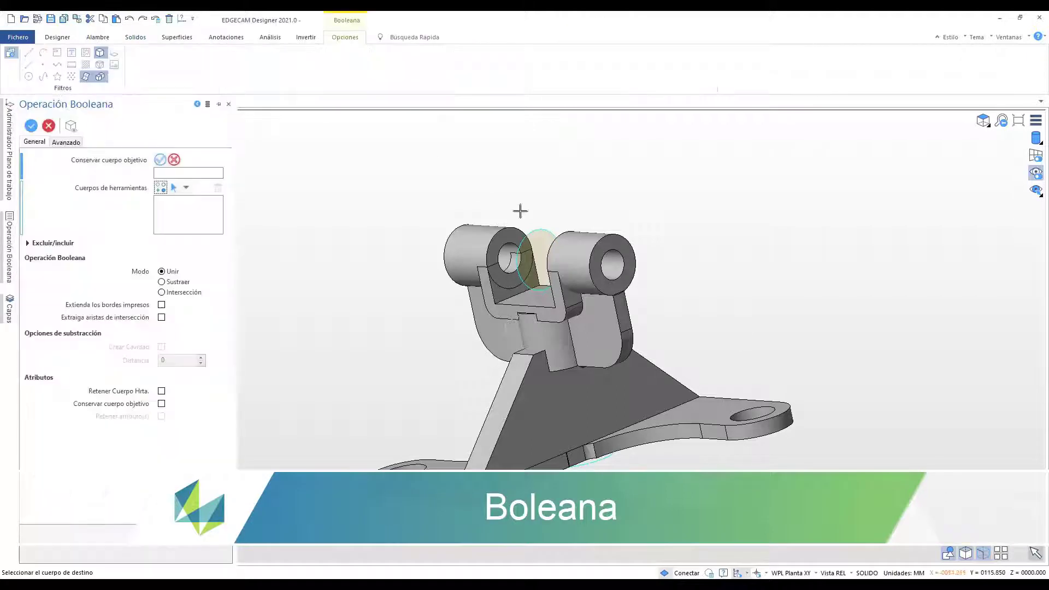
click(609, 333)
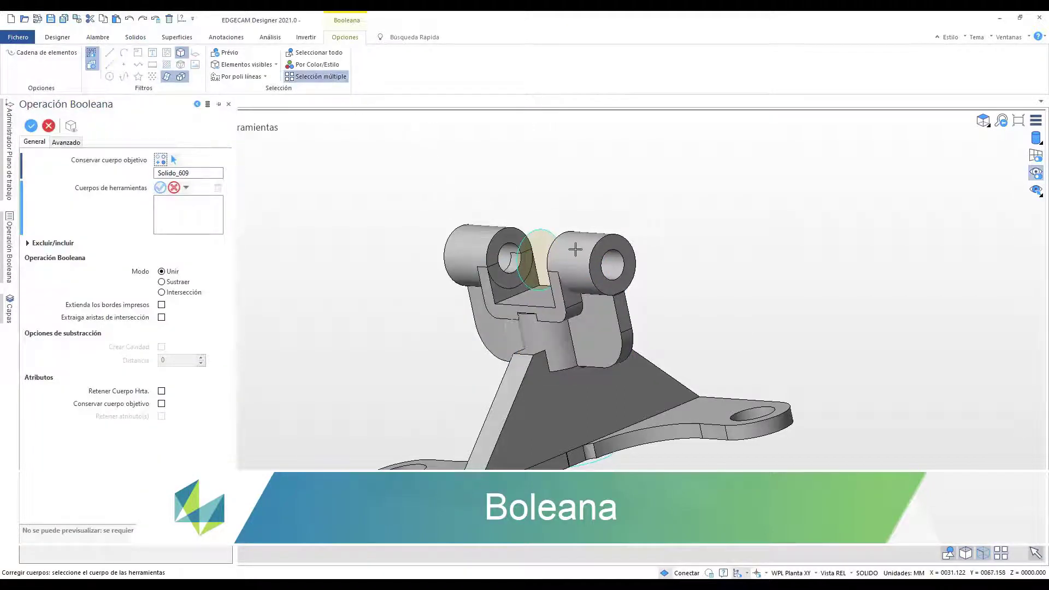
click(575, 249)
click(478, 238)
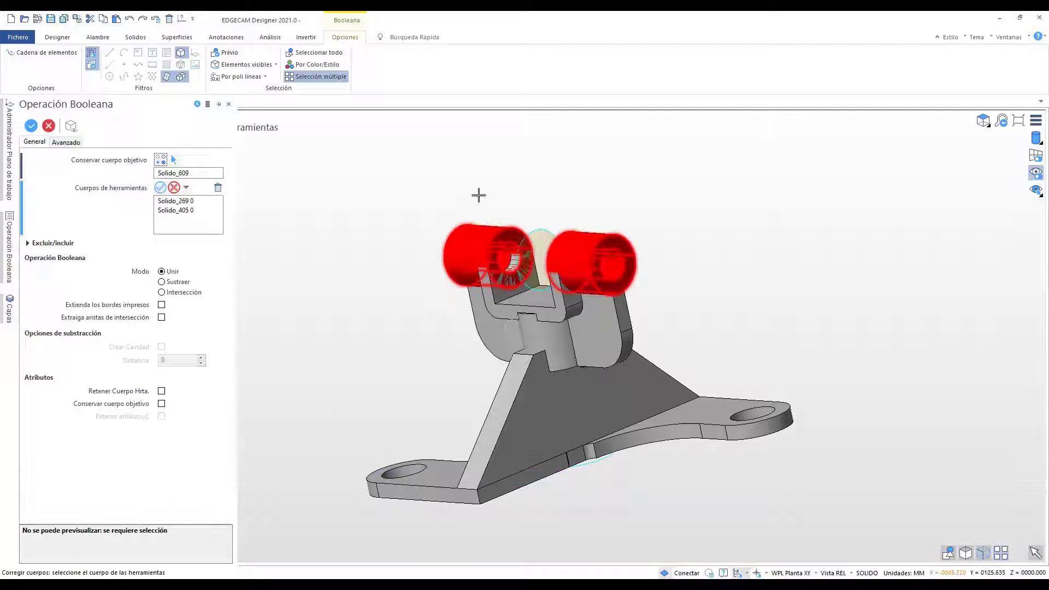
right_click(430, 170)
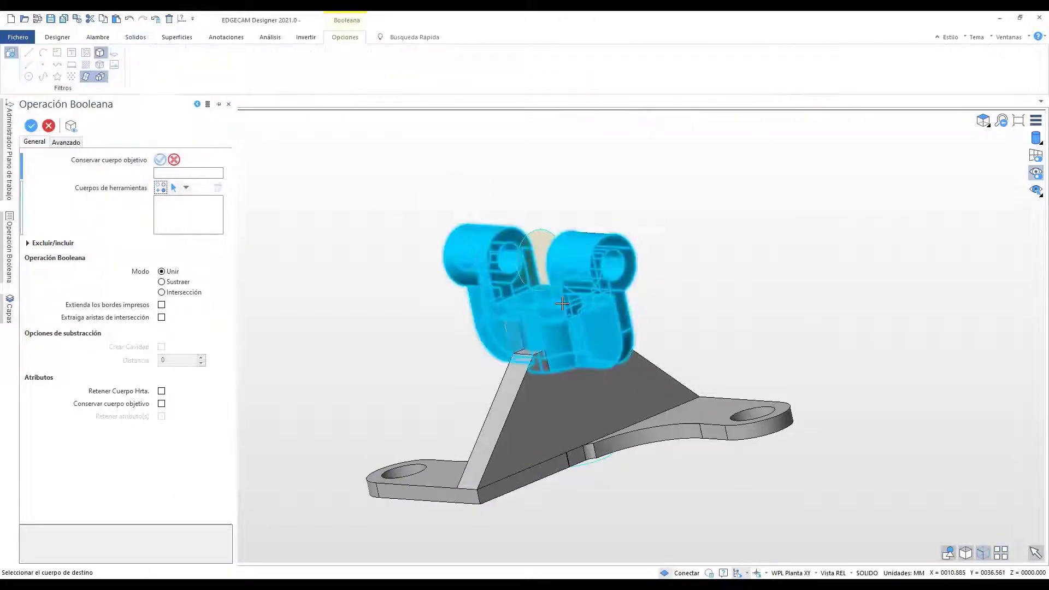
Unite the triangular rib and the base plate with the upper body, one after the other, and close the Boolean command
click(546, 403)
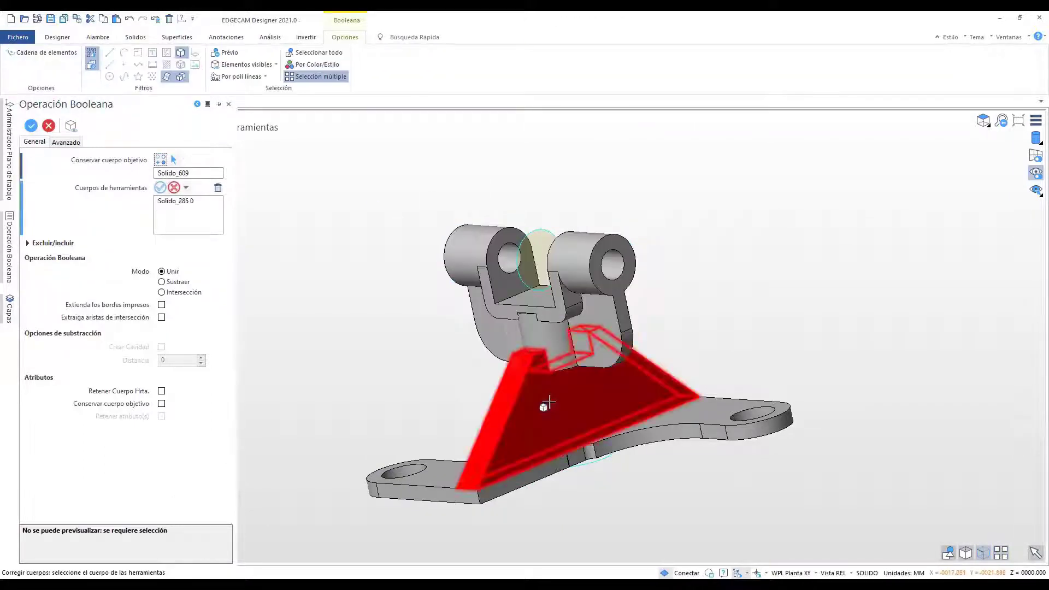
right_click(437, 356)
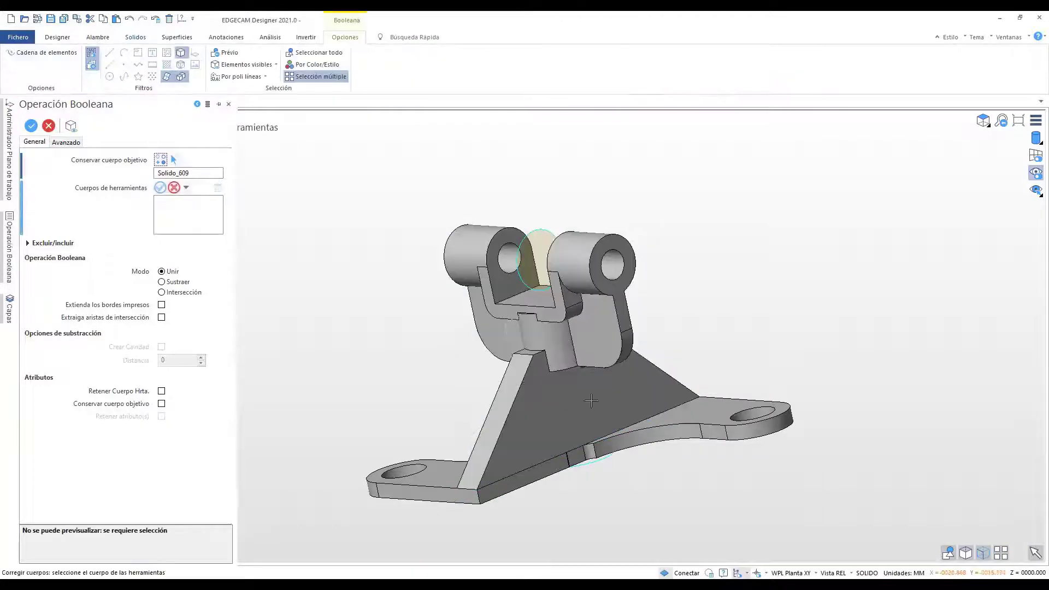
click(674, 422)
right_click(714, 344)
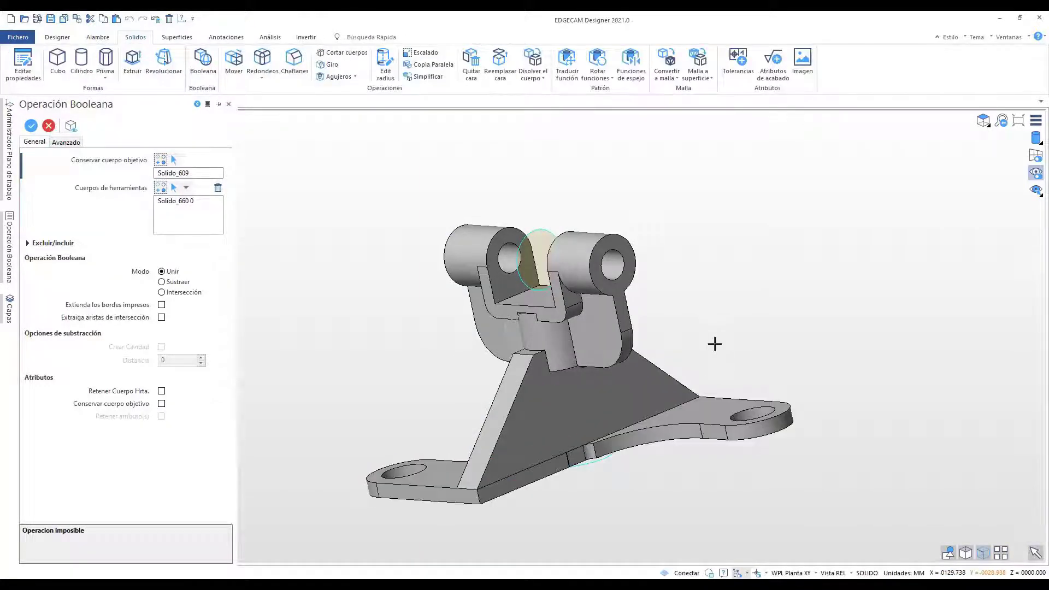
middle_drag(705, 359, 869, 300)
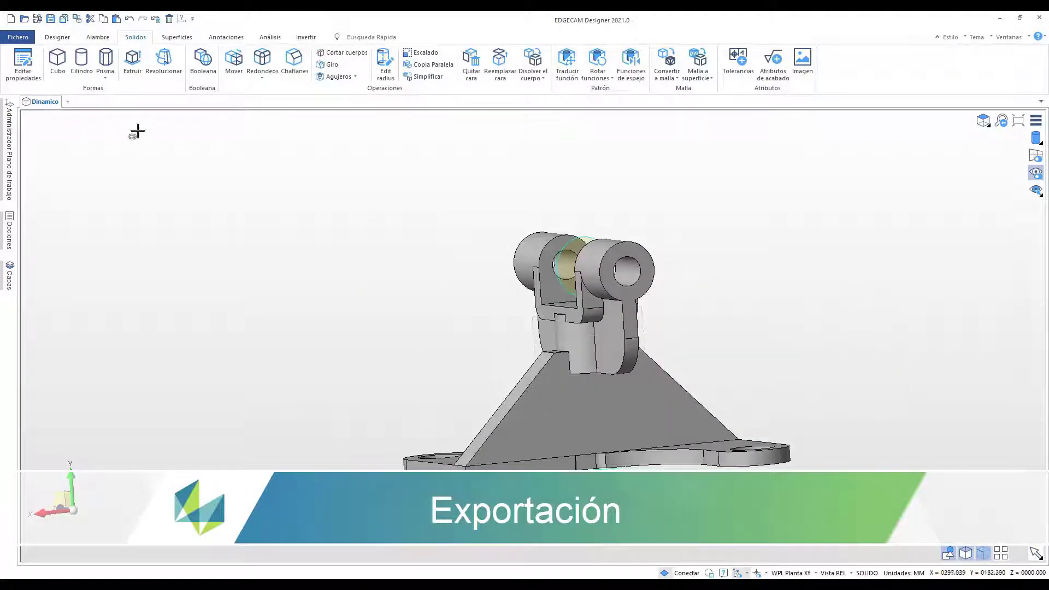
Save the part as 03 - Bracket in the Archivos folder in Parasolid (*.x_t;*.xmt_txt) format
click(18, 37)
click(47, 180)
click(477, 419)
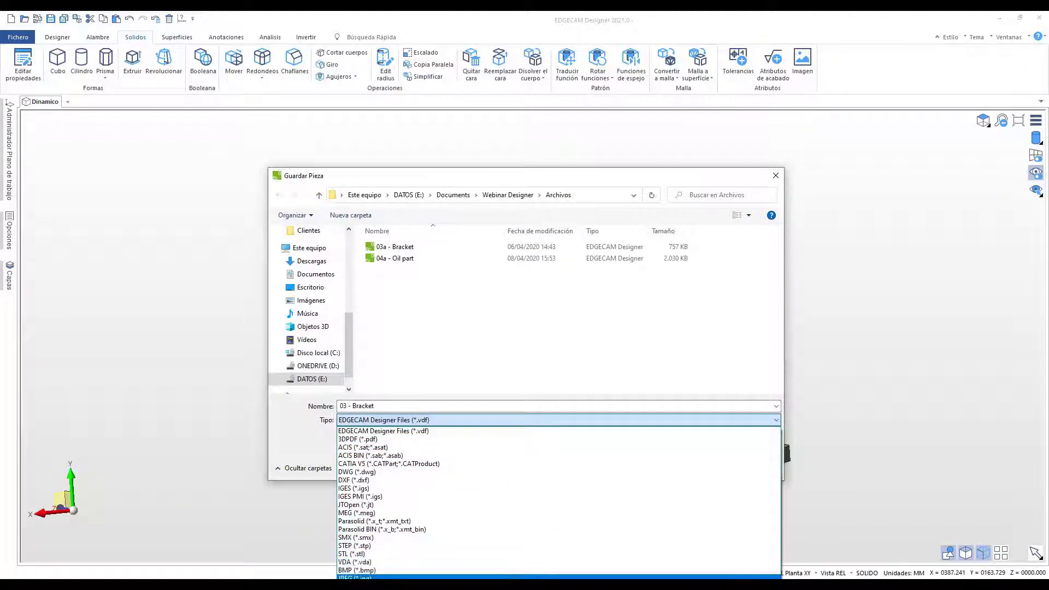
click(486, 521)
click(695, 466)
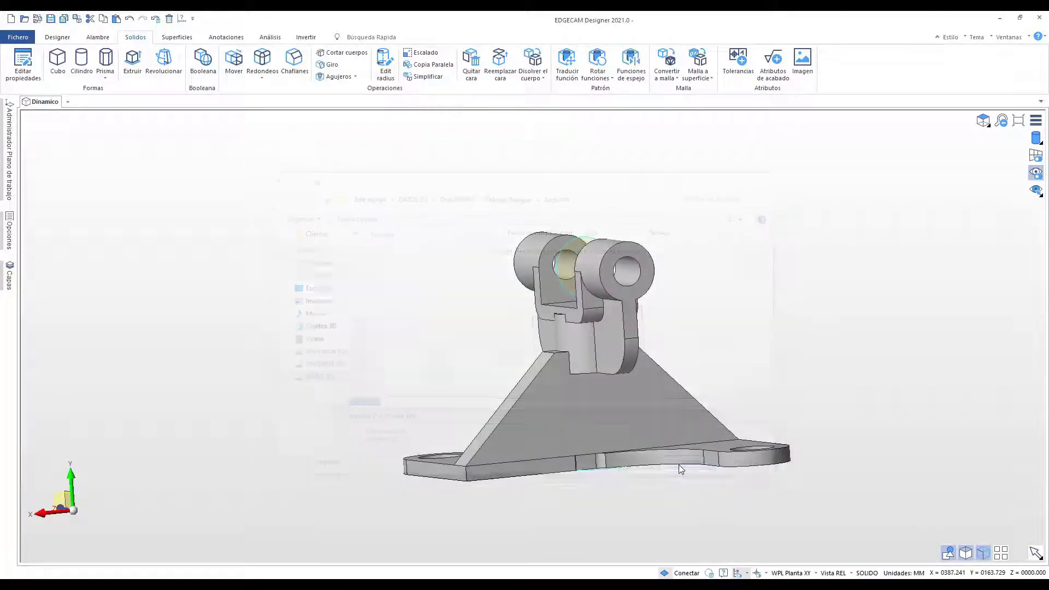
click(31, 126)
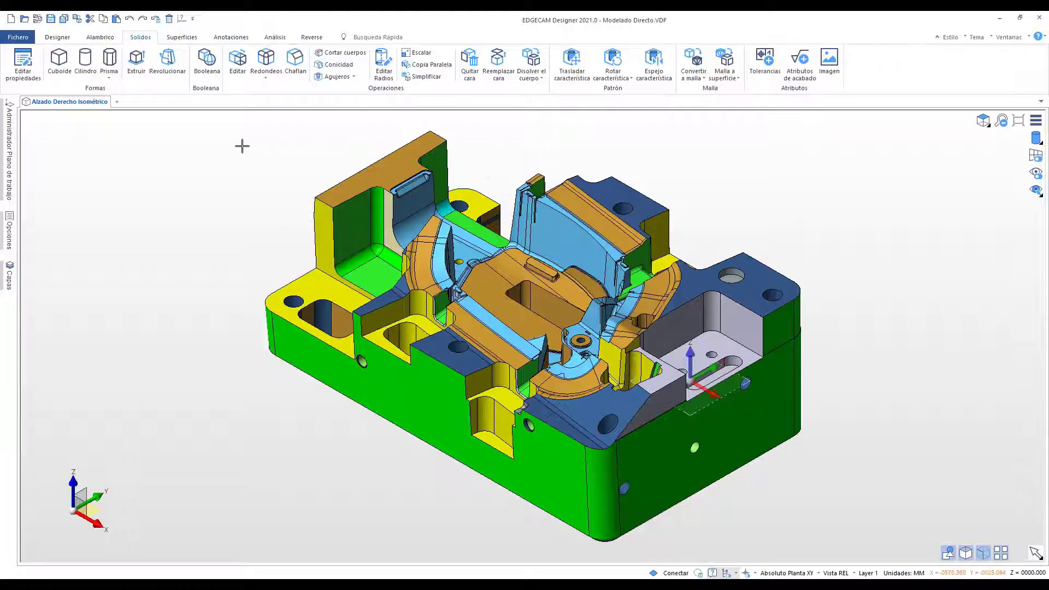
Dimension the centre distance between the two small holes in the grey pocket, placing the dimension above the holes
mouse_move(742, 443)
middle_down()
mouse_move(727, 441)
mouse_move(745, 462)
middle_up()
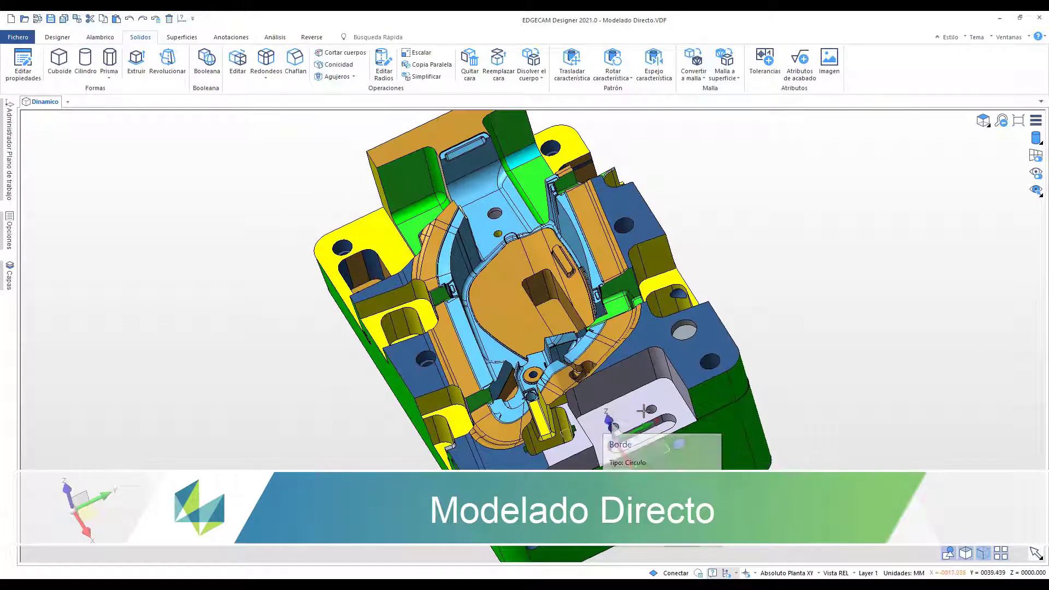
click(639, 430)
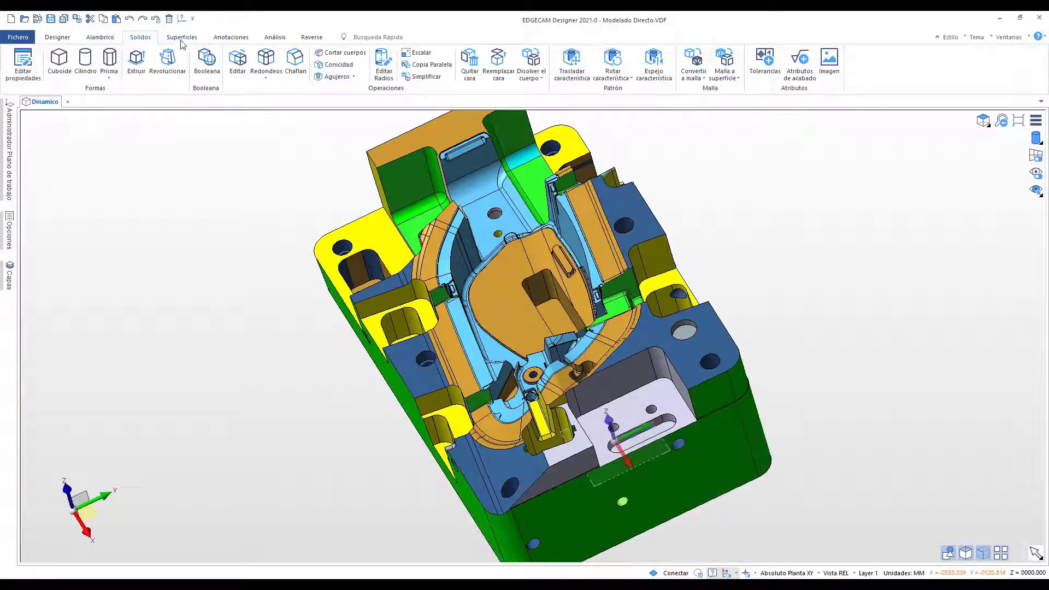
click(232, 38)
click(267, 61)
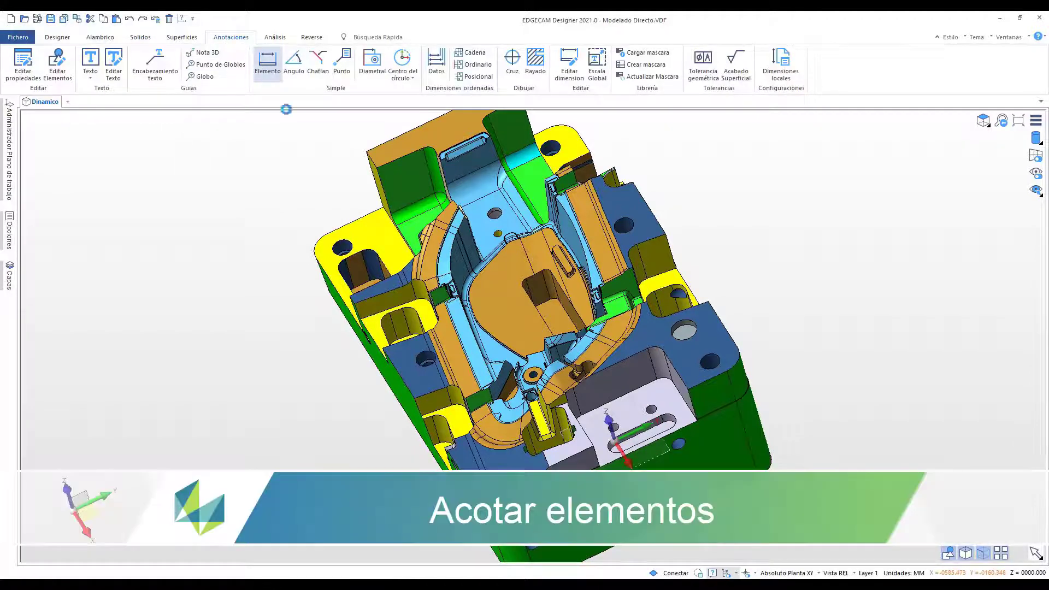
scroll(616, 427, up, 5)
scroll(616, 428, up, 3)
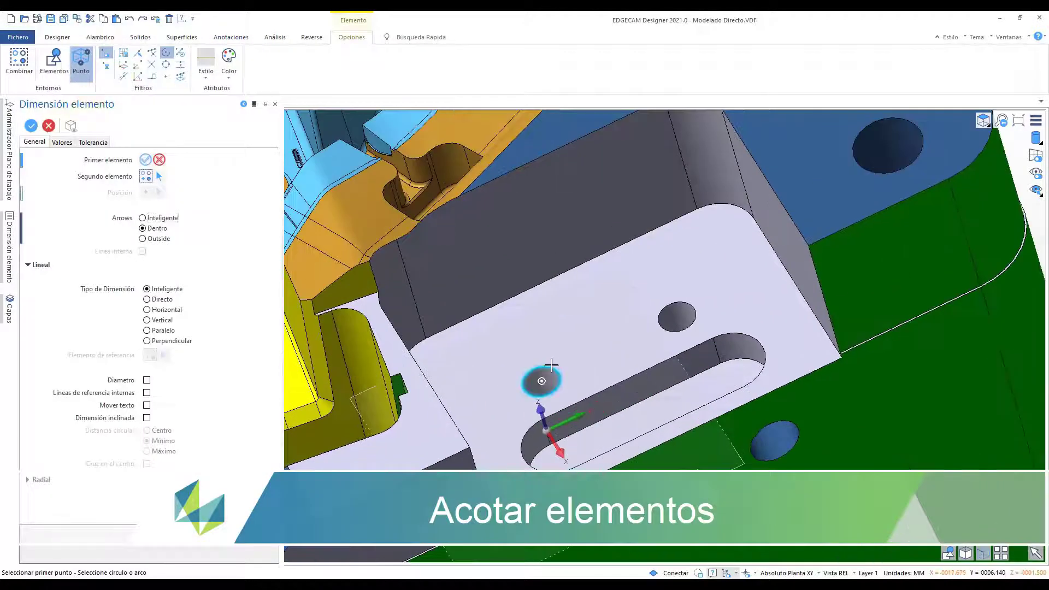
click(539, 379)
click(664, 310)
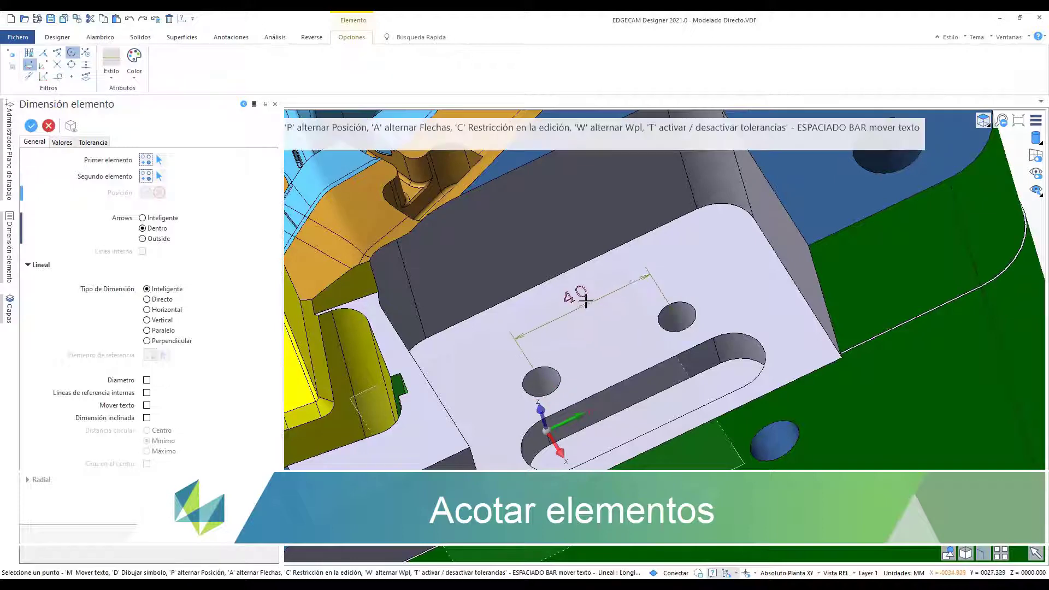
click(573, 322)
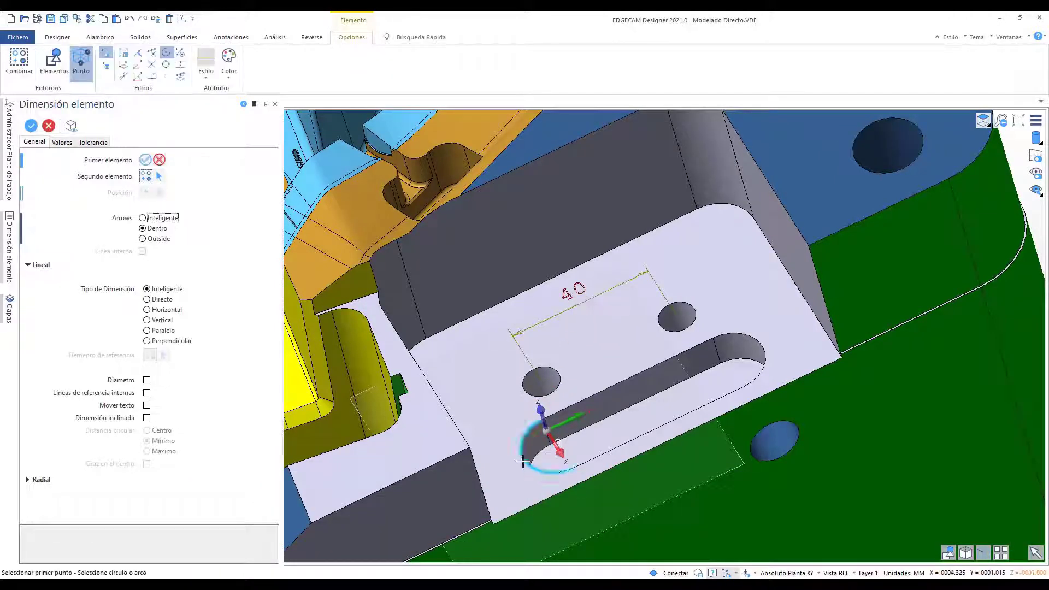
Dimension the slot between the centres of its two end arcs, place the dimension beyond the block's front edge, and close the command
click(556, 446)
click(757, 376)
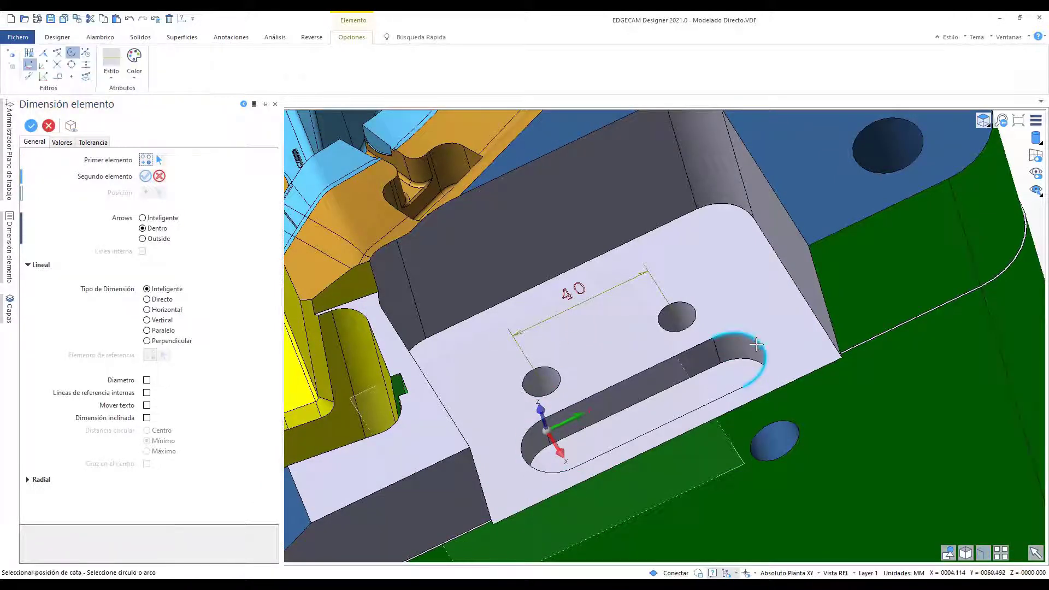
scroll(690, 397, down, 1)
middle_drag(689, 413, 666, 258)
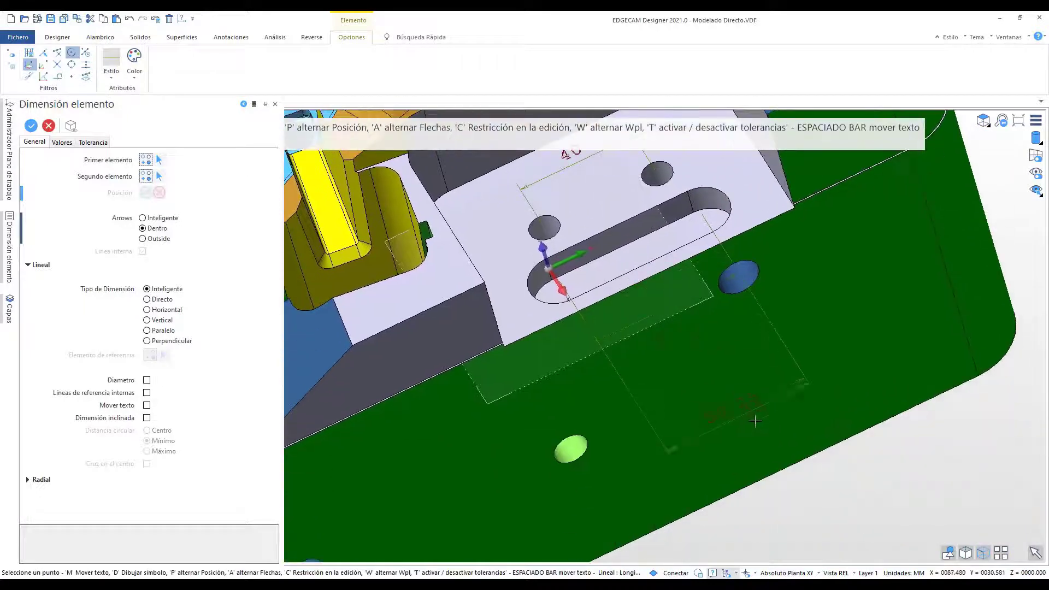
click(724, 365)
key(Escape)
scroll(777, 409, down, 3)
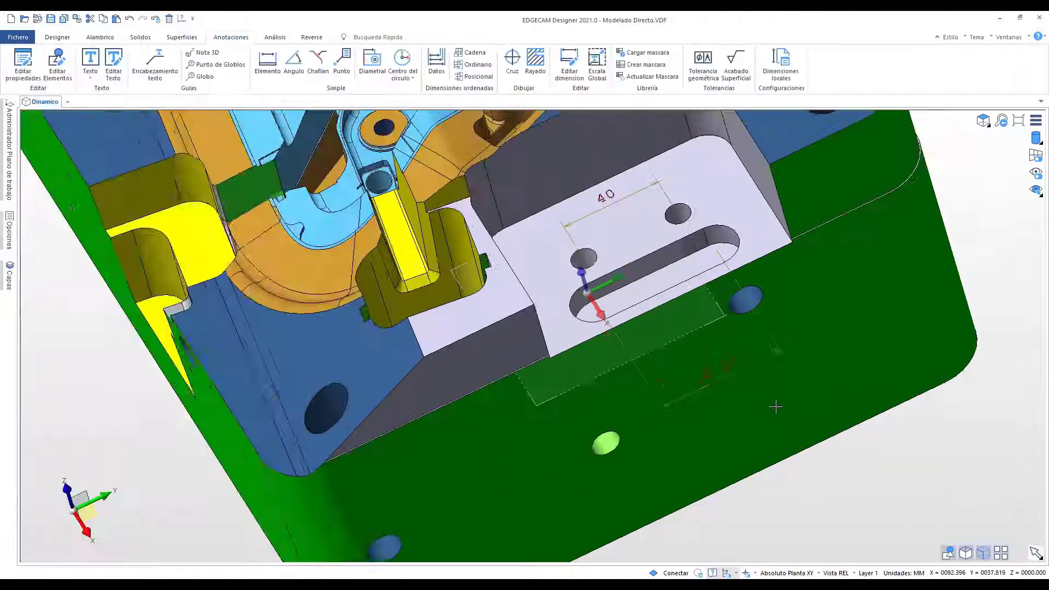
Move the face of the small hole nearest the coordinate origin by 0.1 mm along Y, with concentric faces included
click(141, 36)
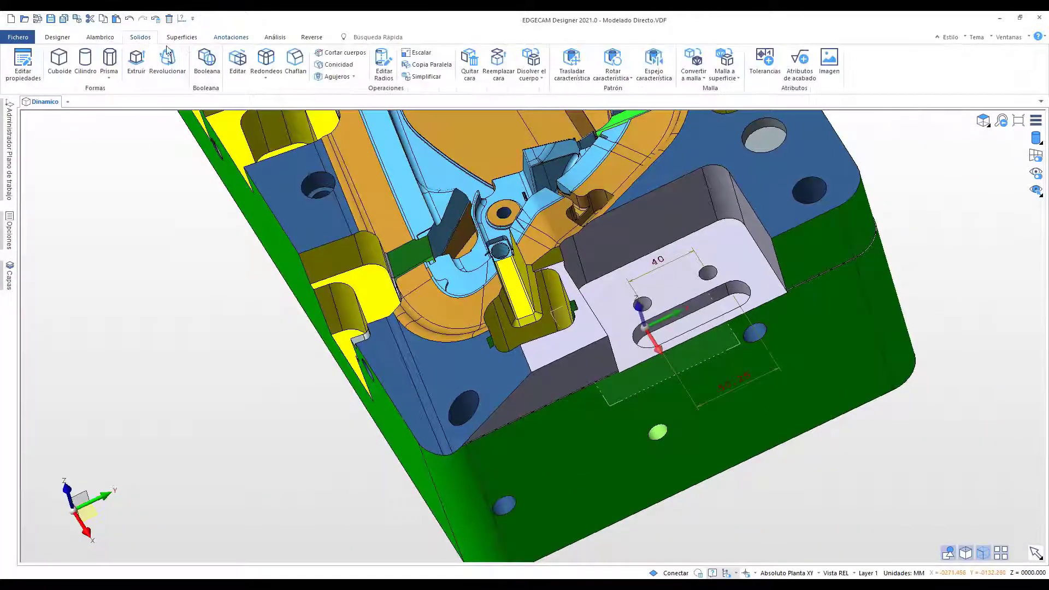
click(237, 61)
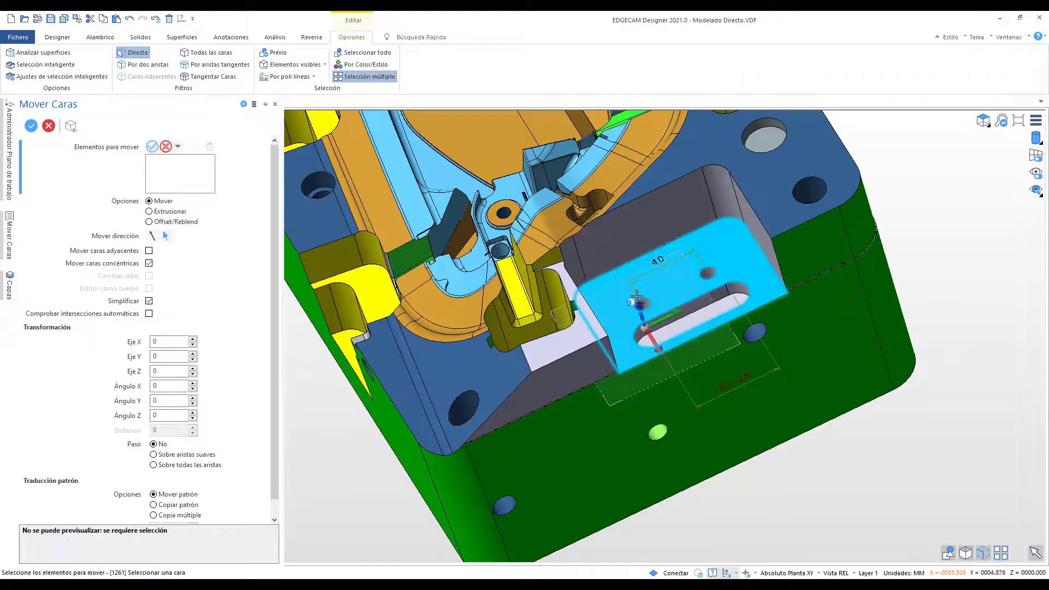
middle_drag(646, 281, 642, 372)
scroll(642, 372, up, 4)
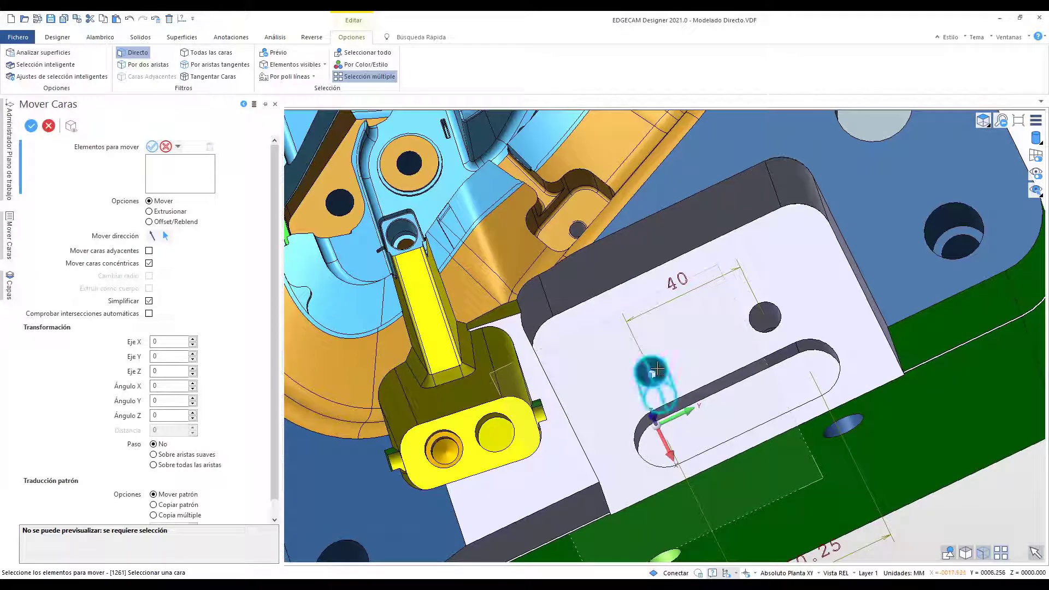
click(653, 371)
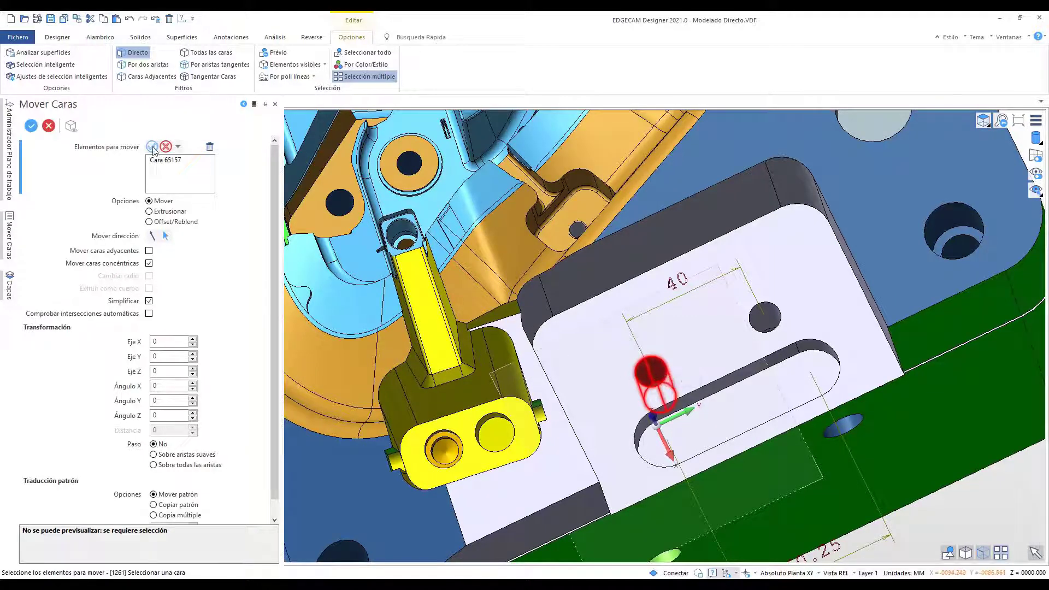
click(149, 264)
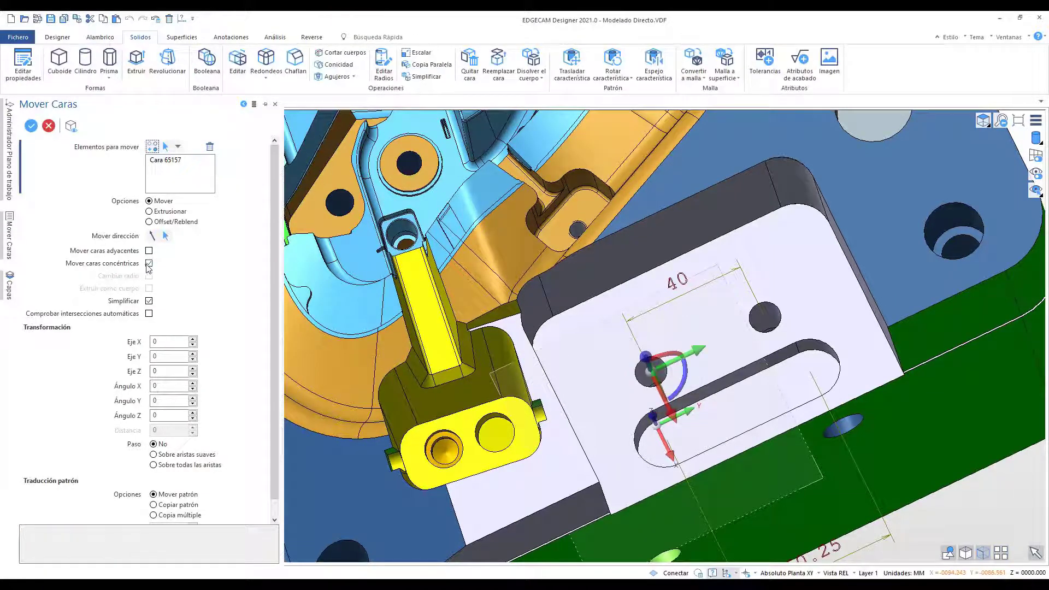
middle_drag(666, 401, 671, 432)
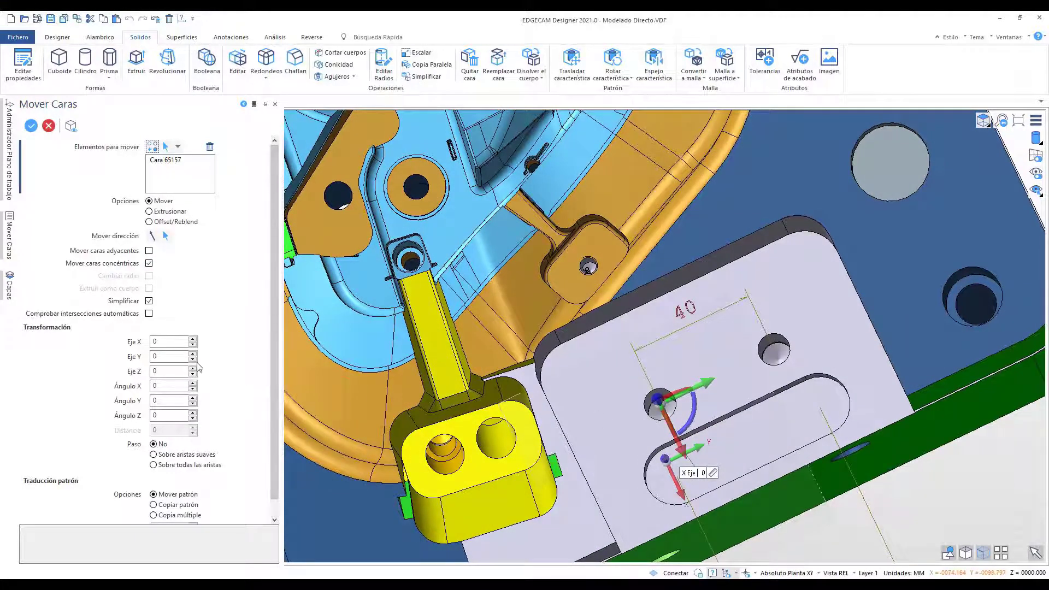
click(159, 356)
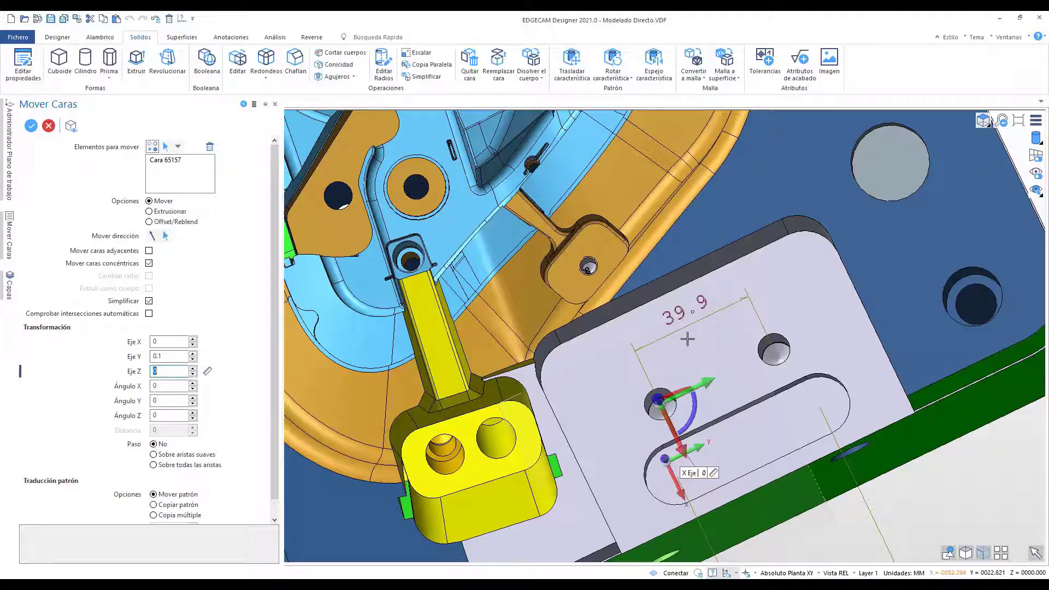
right_click(688, 338)
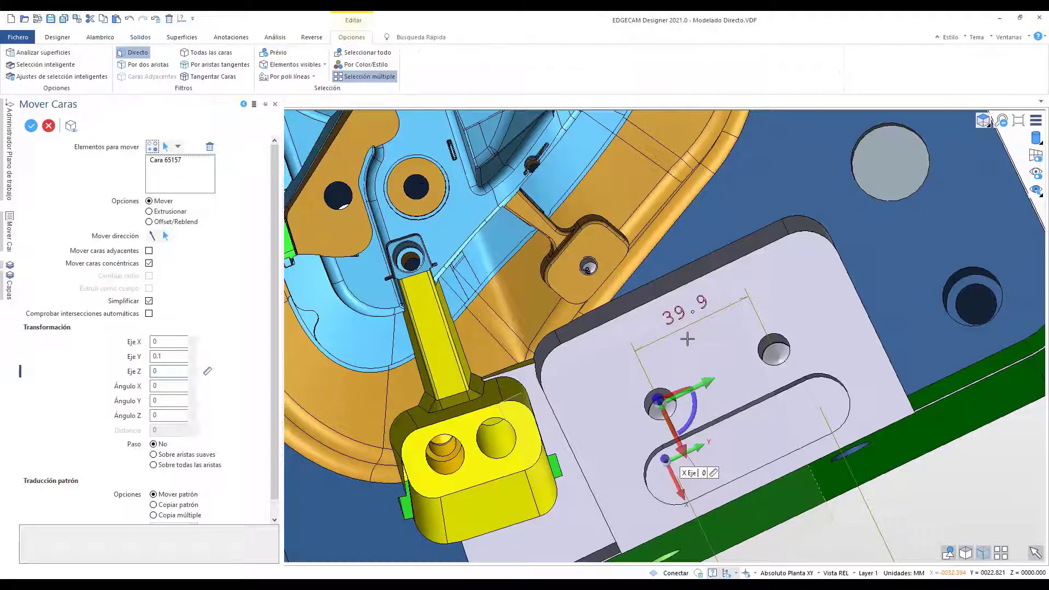
Move the other small hole along Y toward the first one for a 39.8 mm hole spacing, and close the face-moving command
click(783, 340)
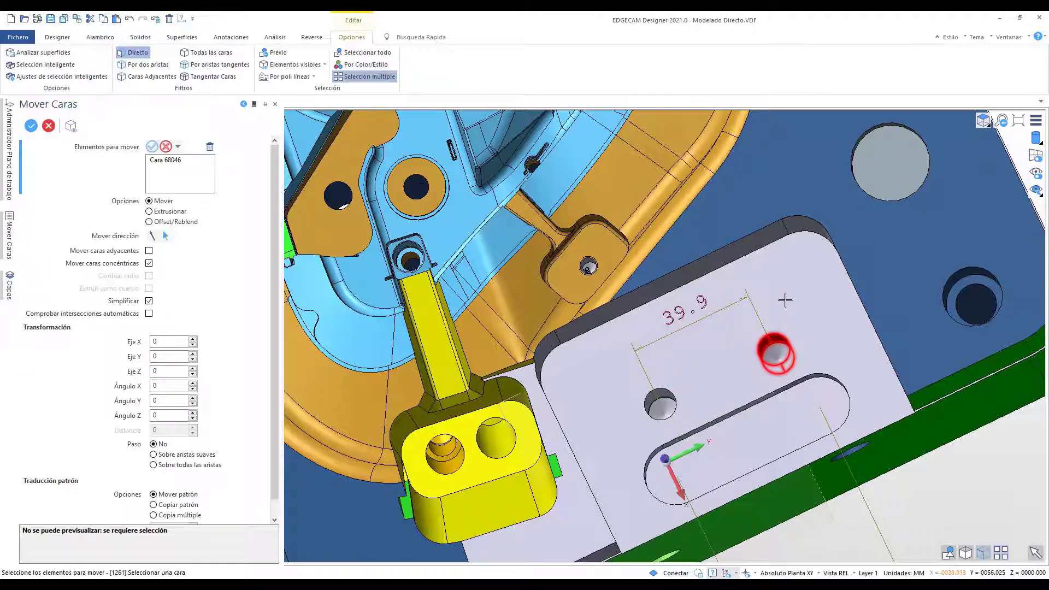
right_click(785, 300)
key(Tab)
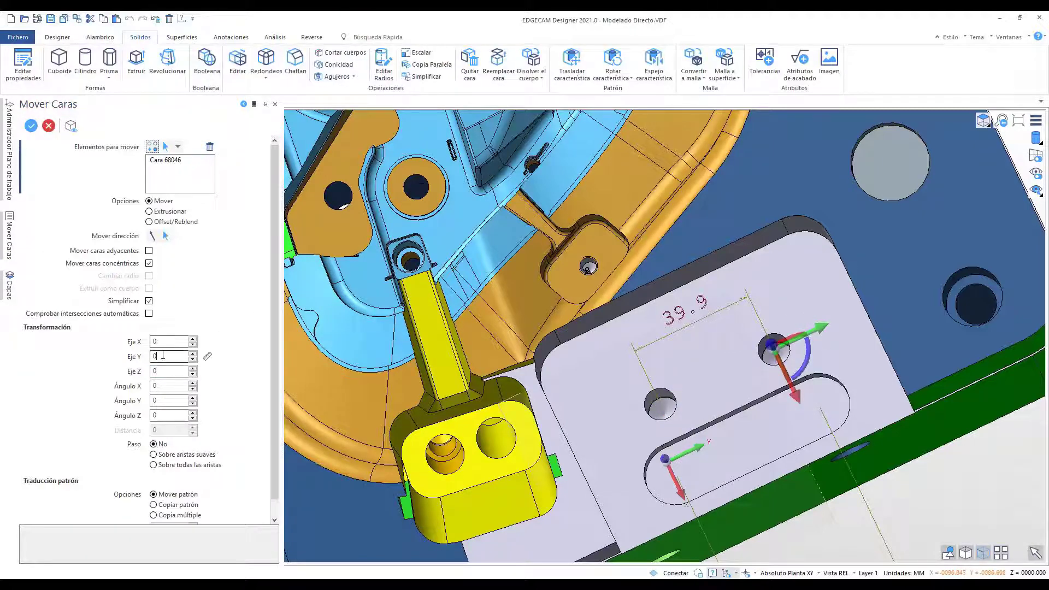
key(Tab)
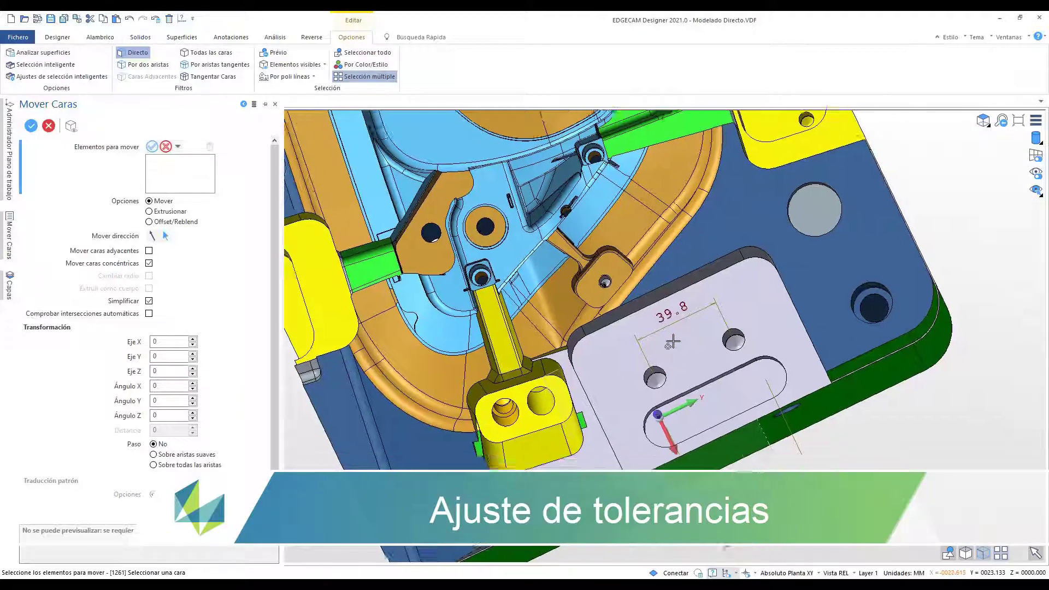
key(Escape)
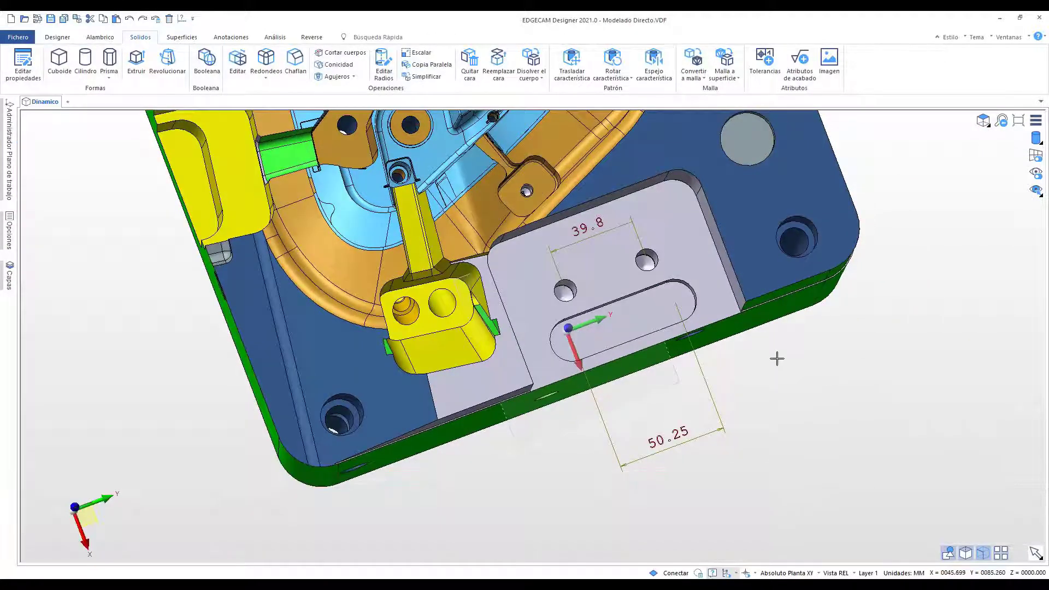
Move the slot's rounded end face farthest from the coordinate origin by 0.5 mm along Y
click(238, 61)
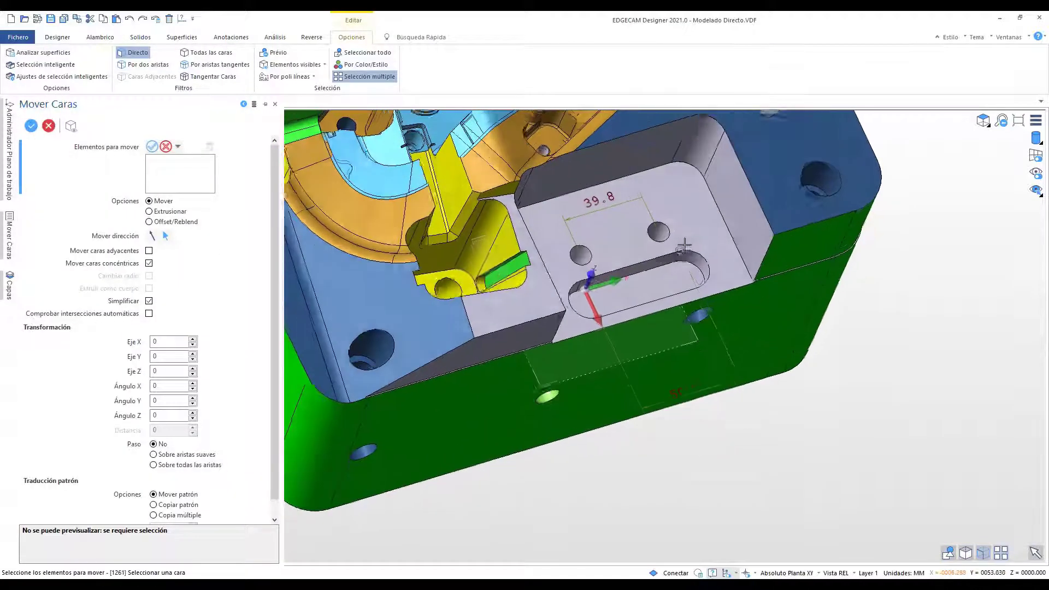
click(702, 273)
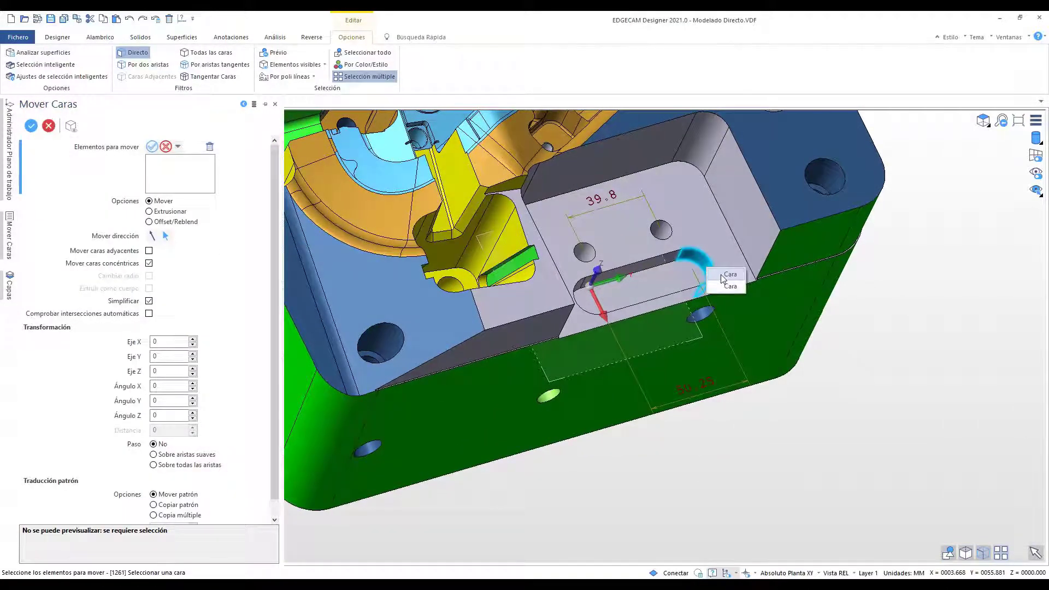
right_click(163, 194)
drag(163, 356, 133, 356)
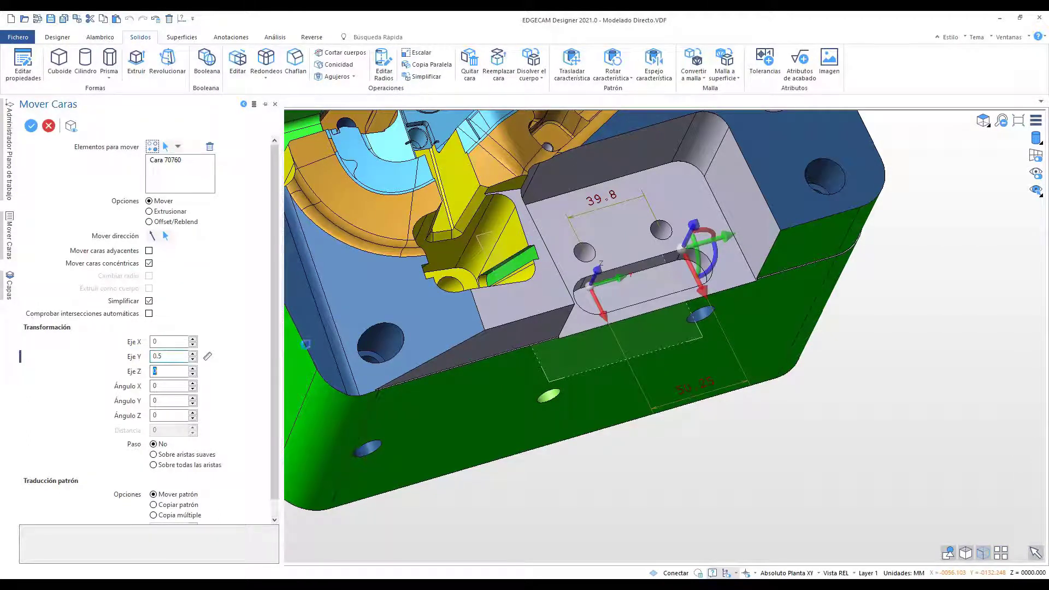
right_click(825, 372)
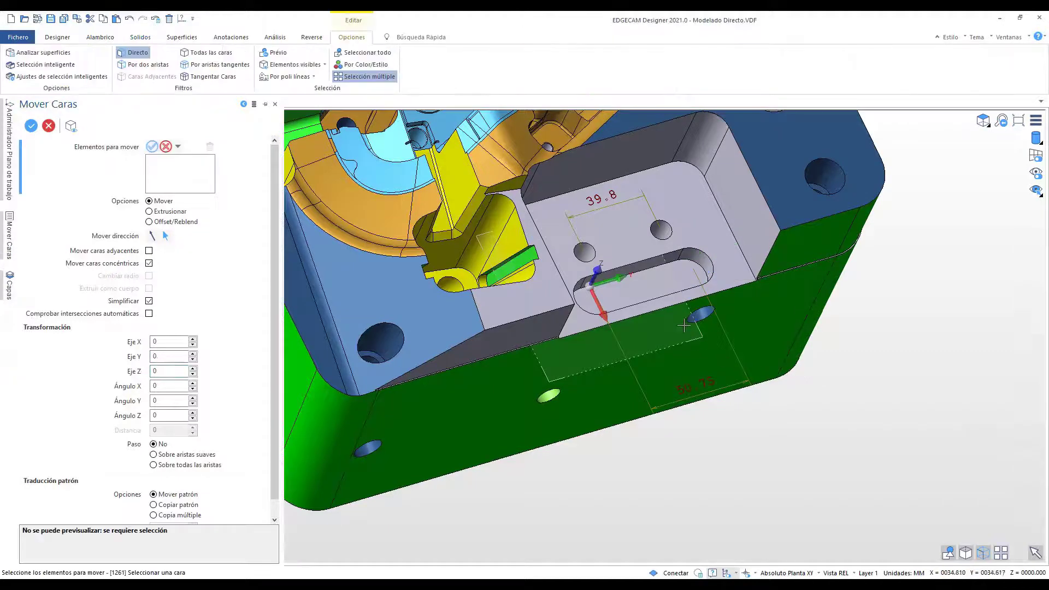
Move the slot's rounded end face at the coordinate origin by -0.5 mm along Y and close the face-moving command
middle_drag(687, 325, 645, 334)
click(493, 336)
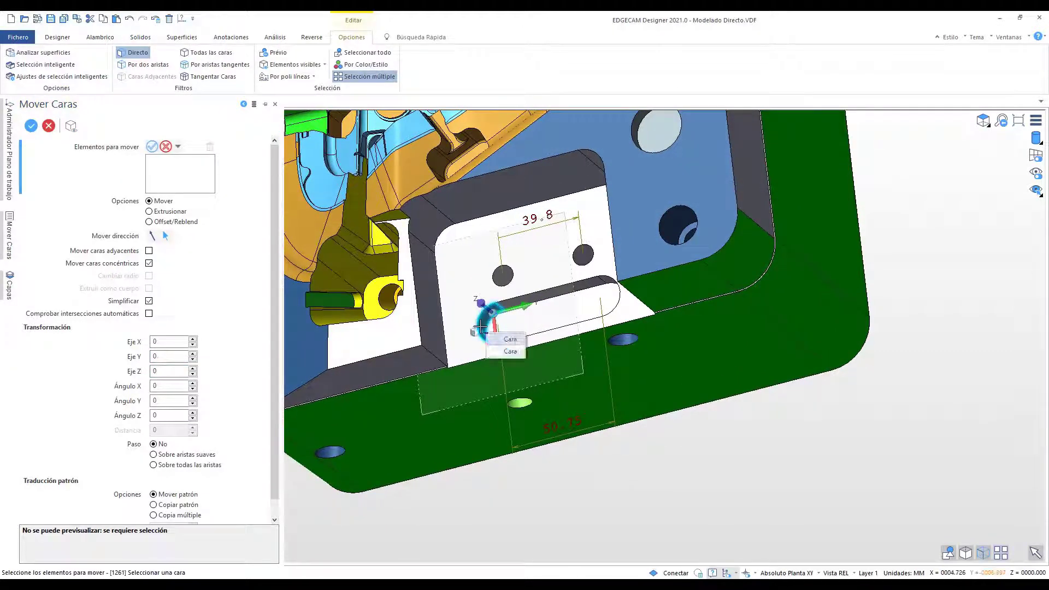
click(496, 340)
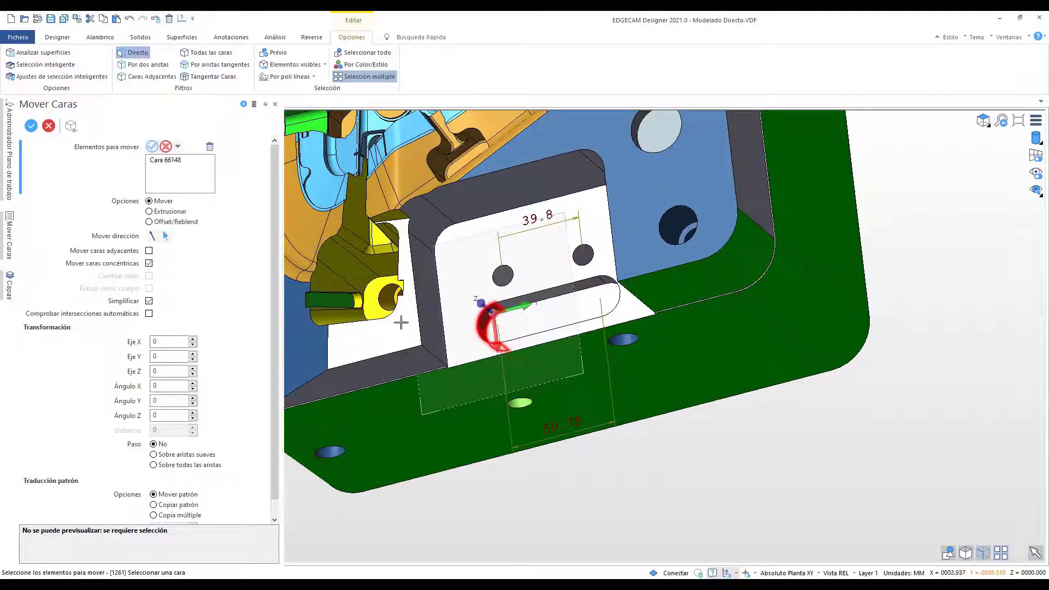
click(152, 147)
drag(167, 356, 130, 353)
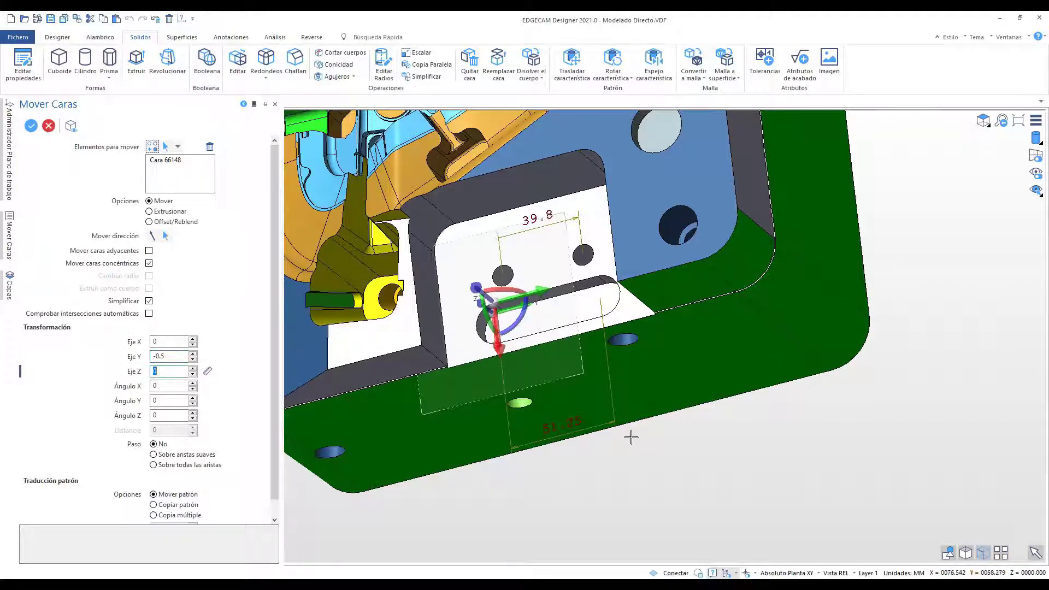
right_click(607, 403)
middle_drag(558, 370, 595, 357)
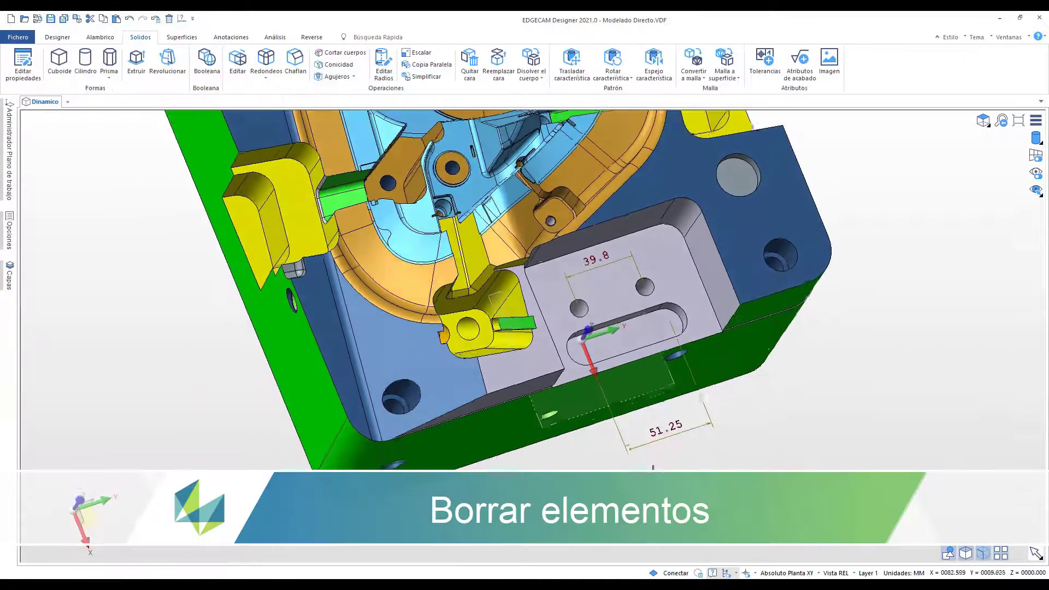
Delete the slot's length dimension beyond the block's front edge
click(169, 19)
click(665, 432)
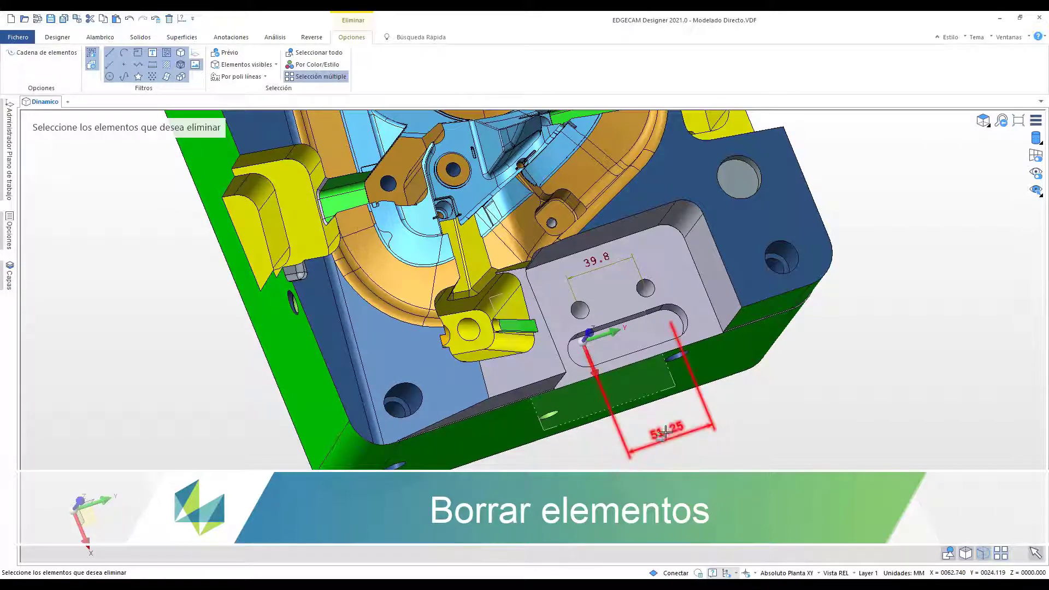
right_click(818, 447)
right_click(756, 417)
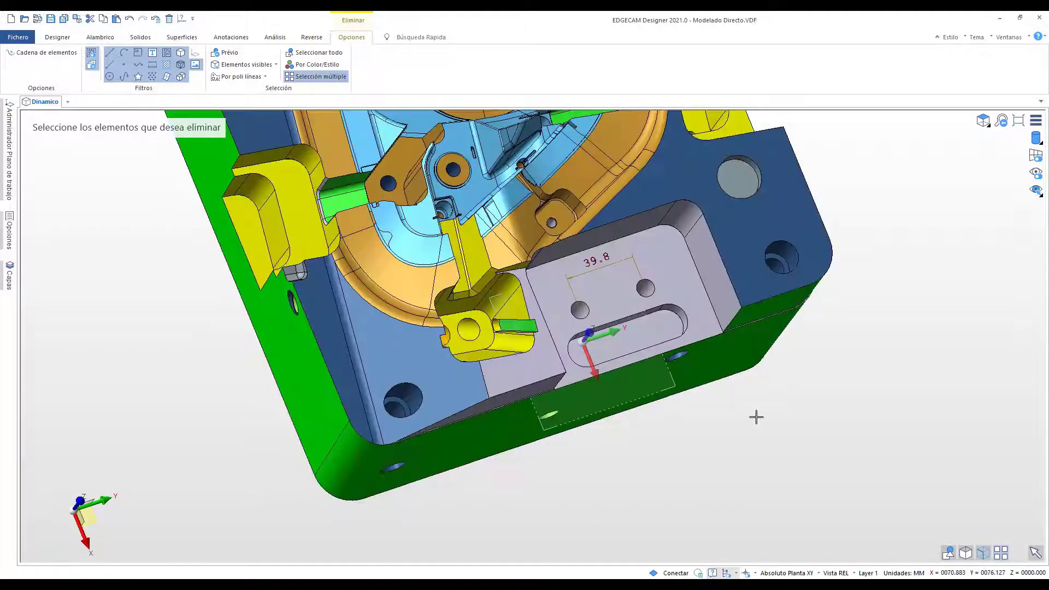
Delete the spacing dimension between the two small holes, selecting the dimension rather than the solid, and close the command
click(169, 19)
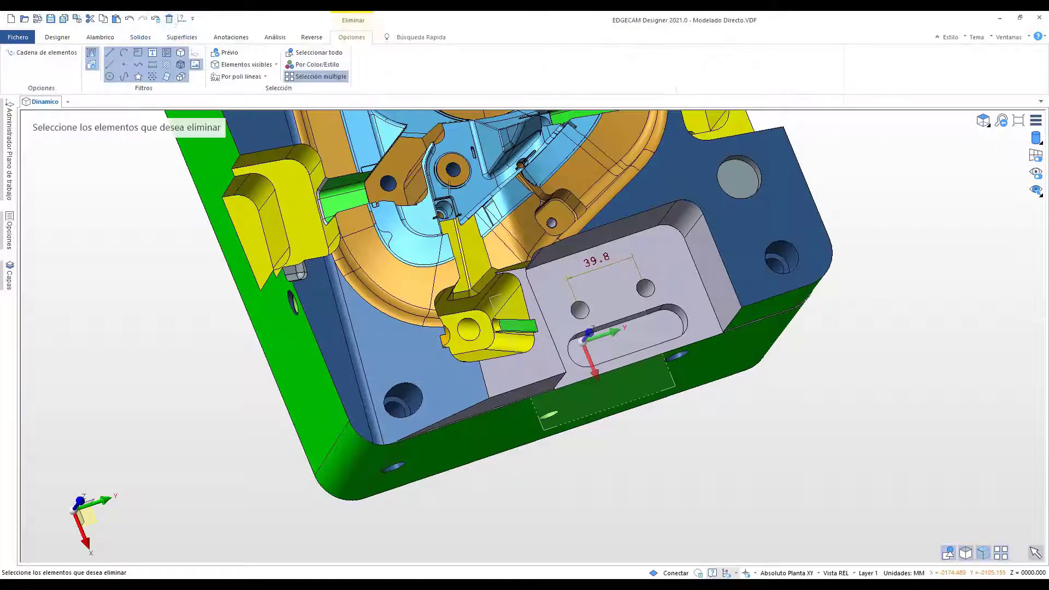
click(602, 271)
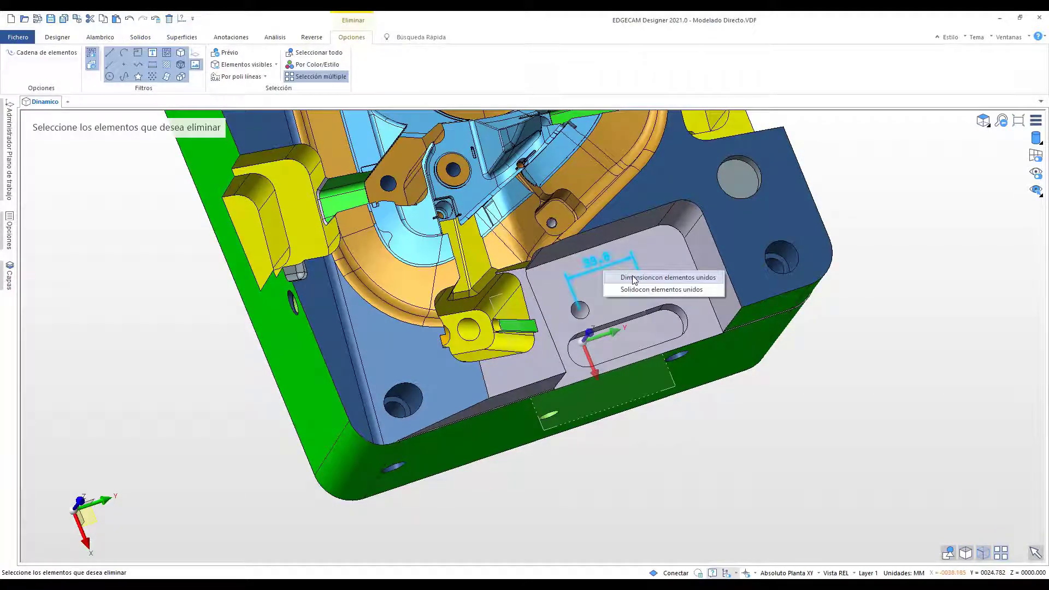
click(635, 277)
right_click(876, 217)
right_click(874, 217)
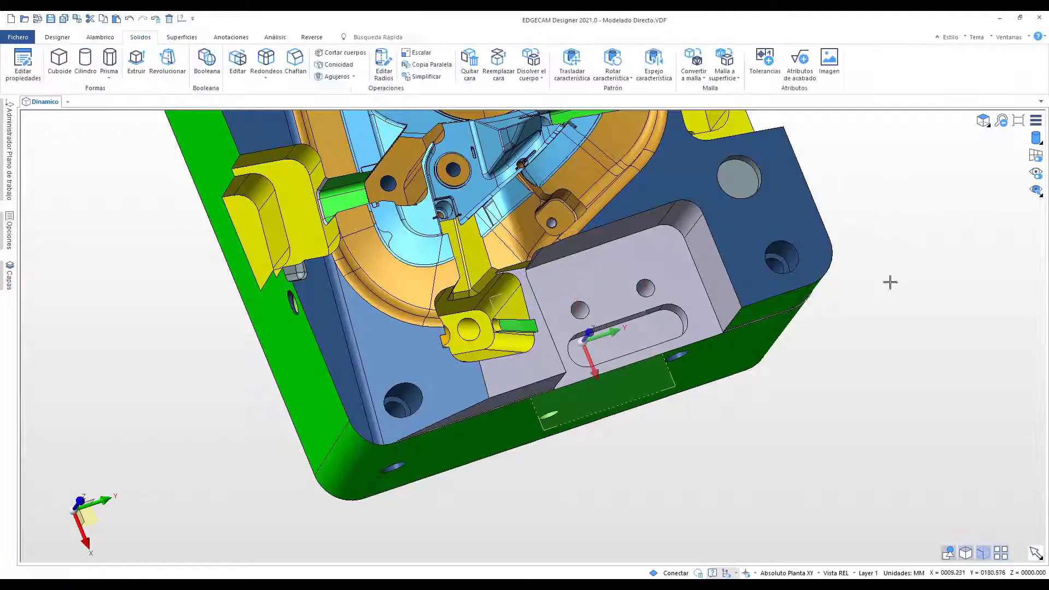
Query the radii of the upper and lower cylindrical faces of the counterbored hole in the blue corner beside the grey pocket
scroll(879, 316, down, 2)
middle_drag(860, 305, 793, 363)
scroll(794, 363, down, 3)
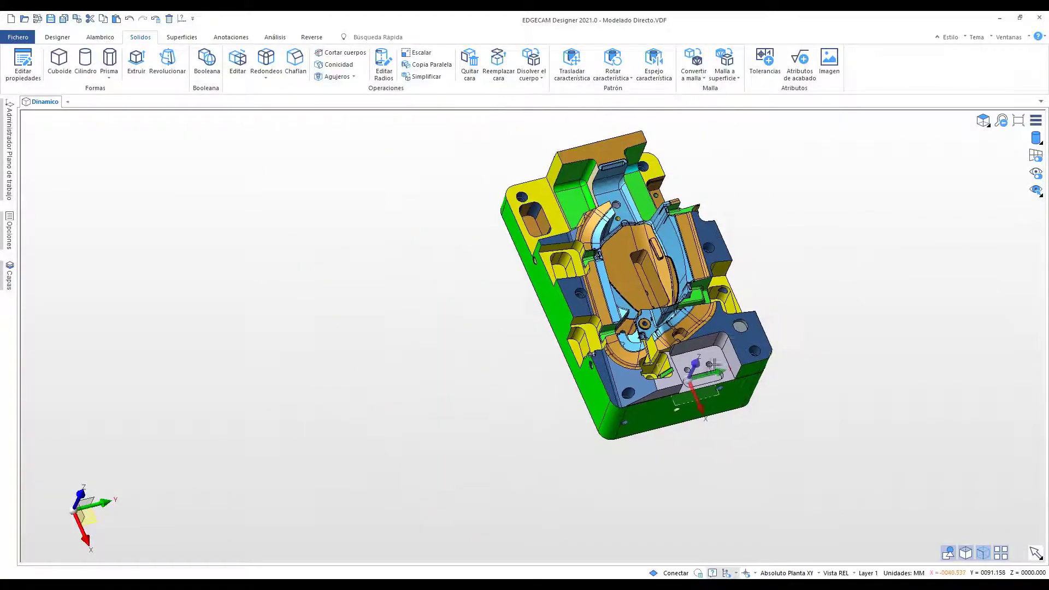
middle_drag(741, 324, 675, 401)
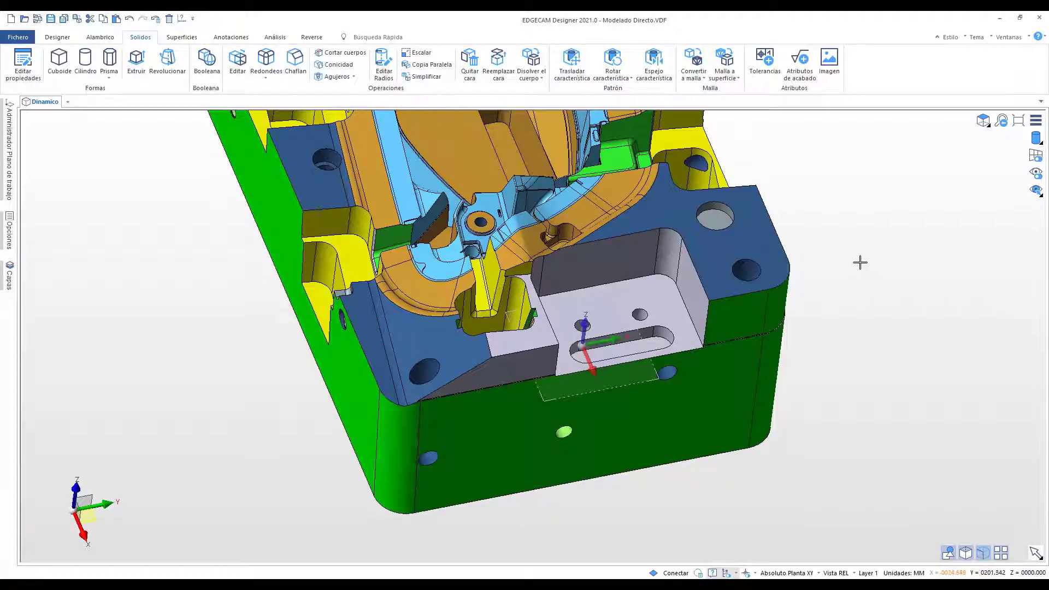
middle_drag(860, 263, 859, 285)
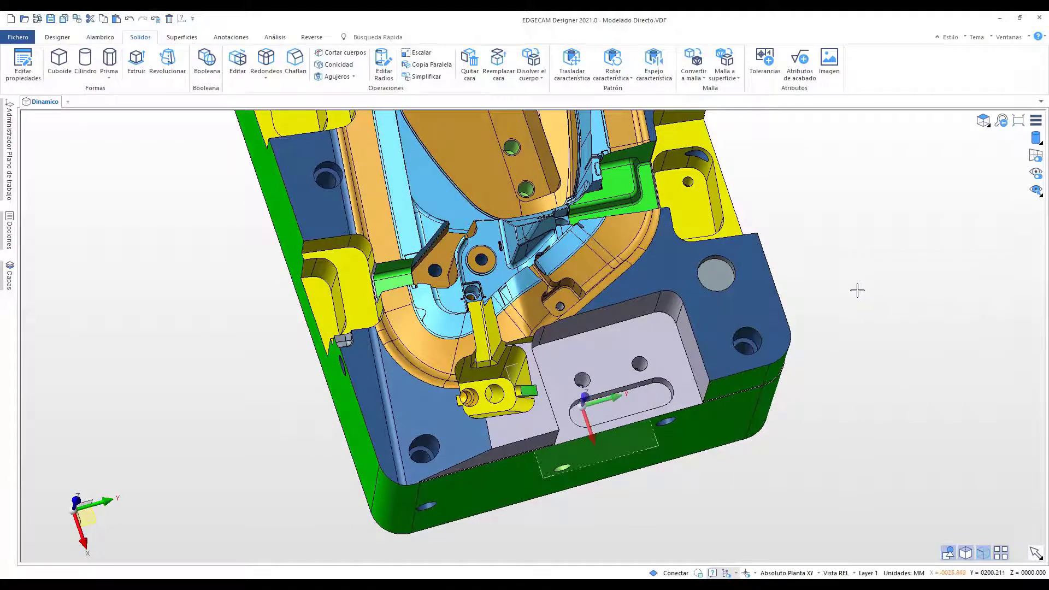
scroll(795, 329, up, 3)
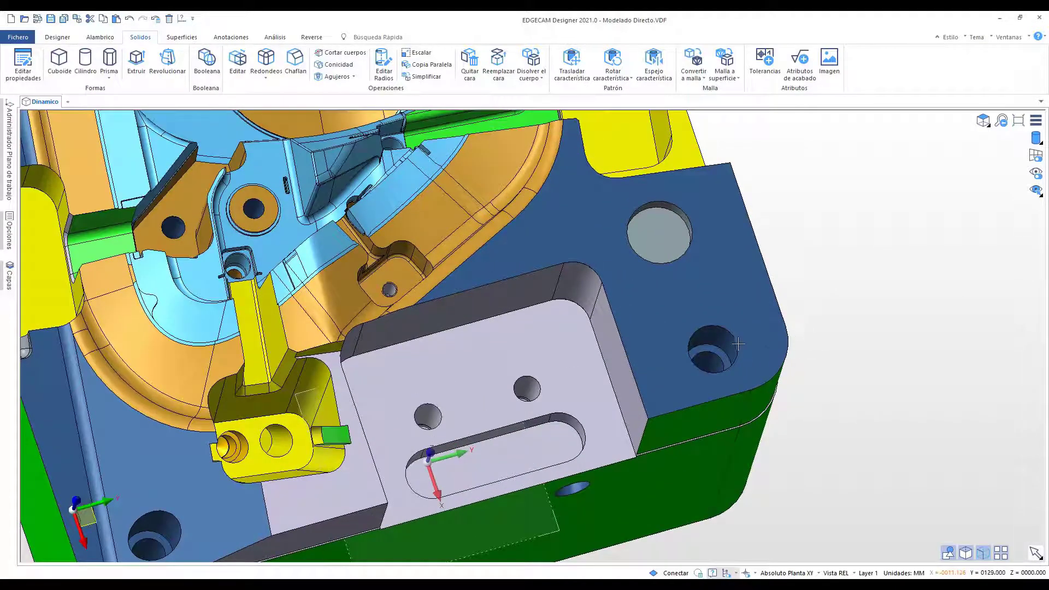
mouse_move(716, 337)
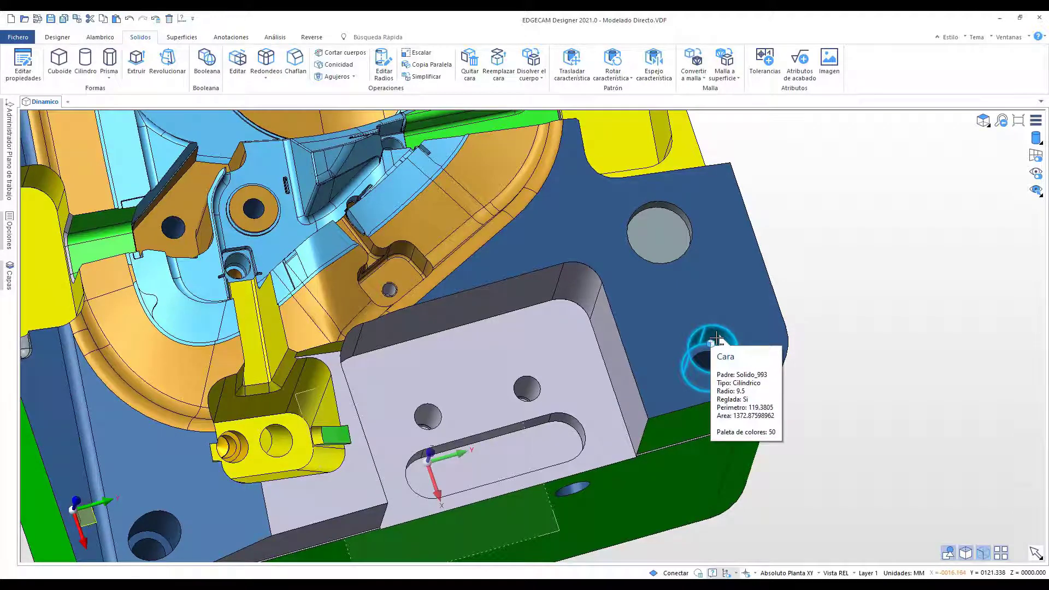
mouse_move(710, 359)
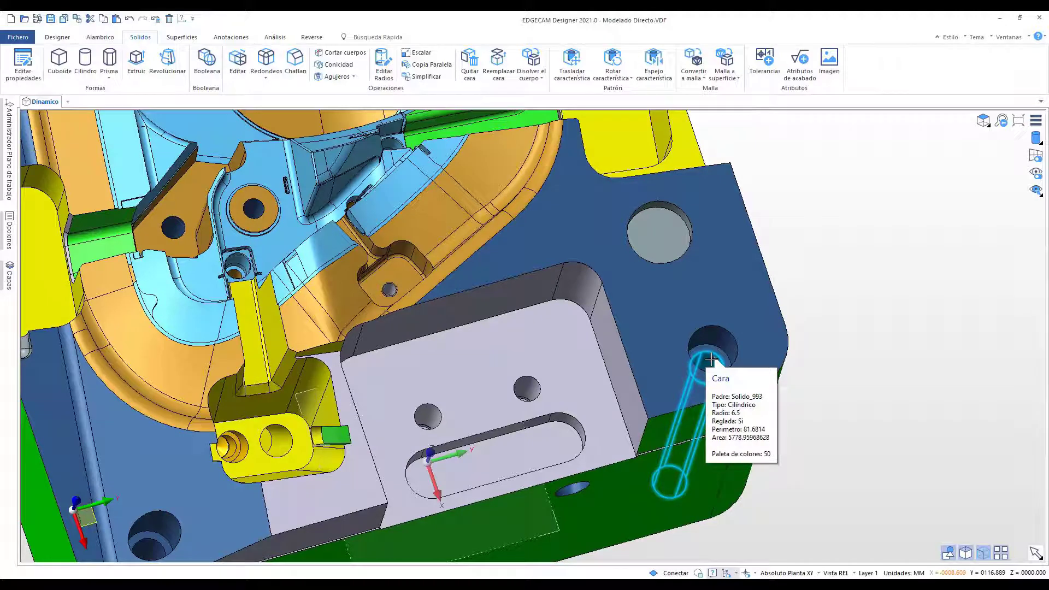
Increase the radius of the counterbored corner hole's lower bore by 0.2 mm with Edit Radius, then query the face
click(384, 63)
click(394, 76)
click(709, 361)
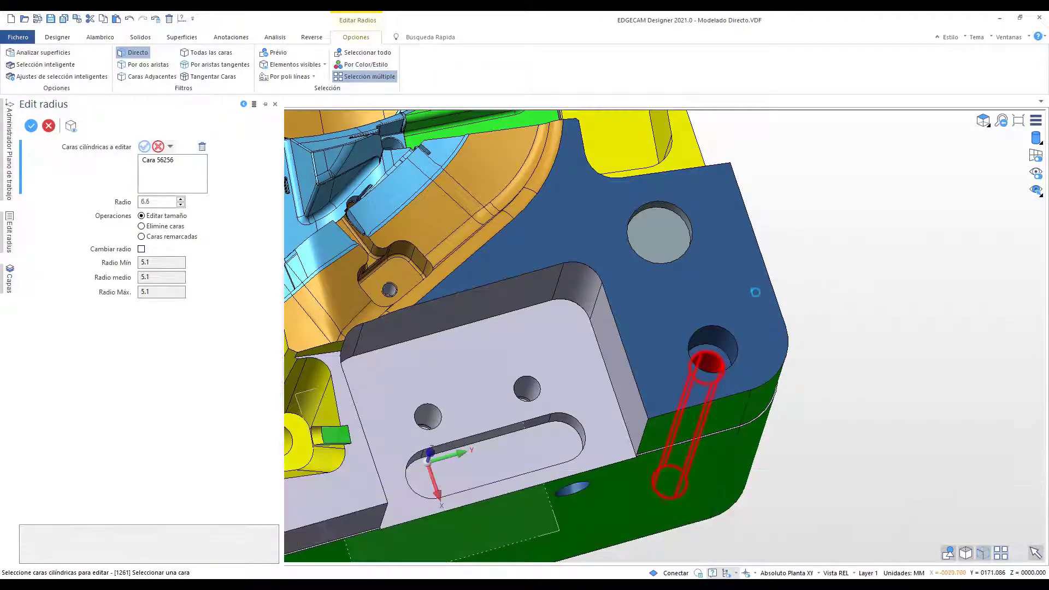
right_click(754, 293)
double_click(159, 202)
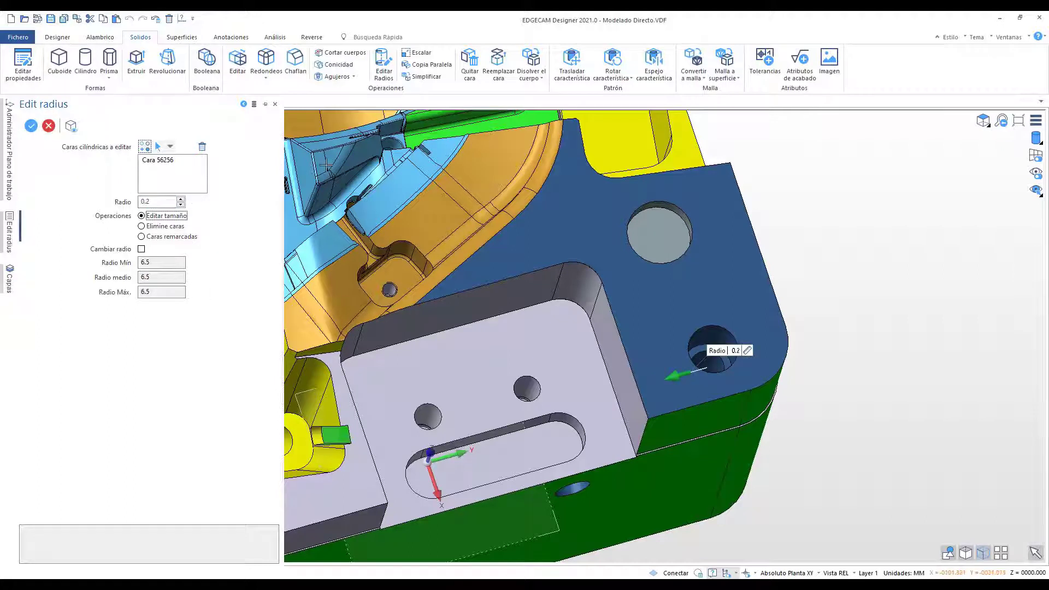
click(771, 196)
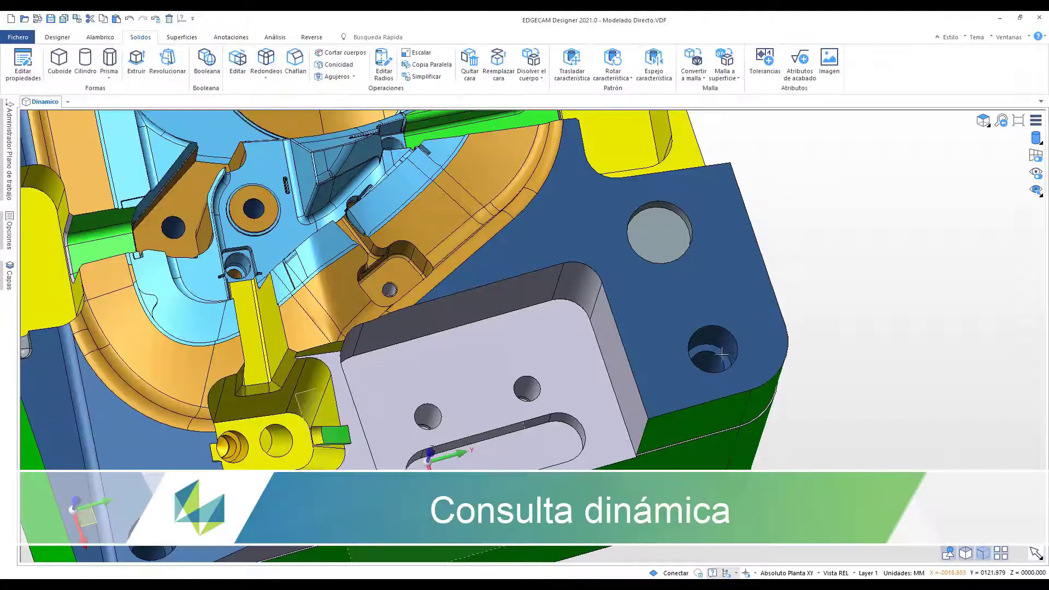
mouse_move(710, 361)
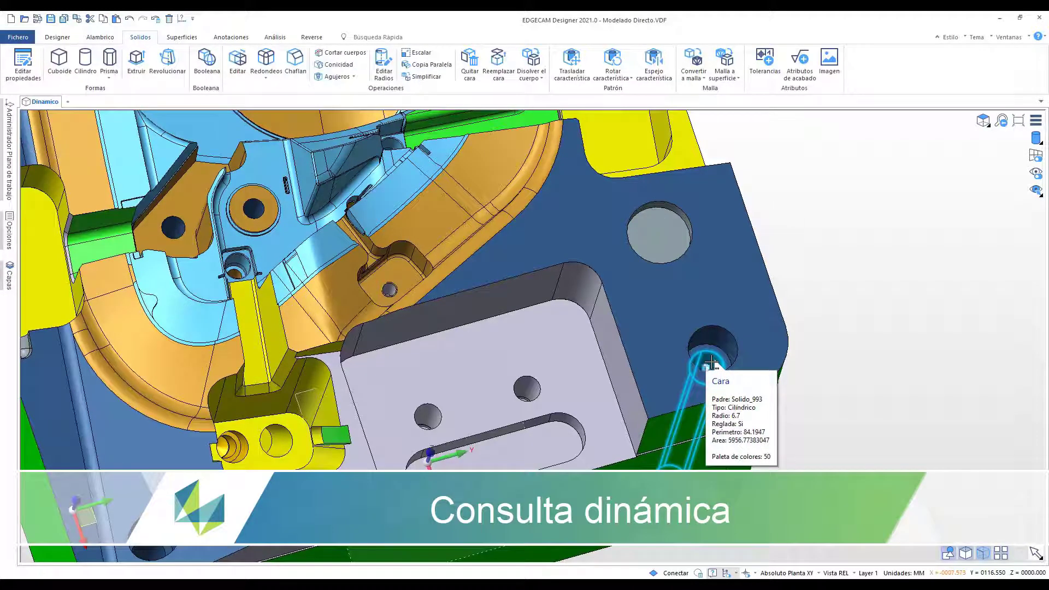
Replace the lowered outer face of the yellow side pocket nearest the front corner with the pocket's flat floor surface and close the command
scroll(839, 304, down, 2)
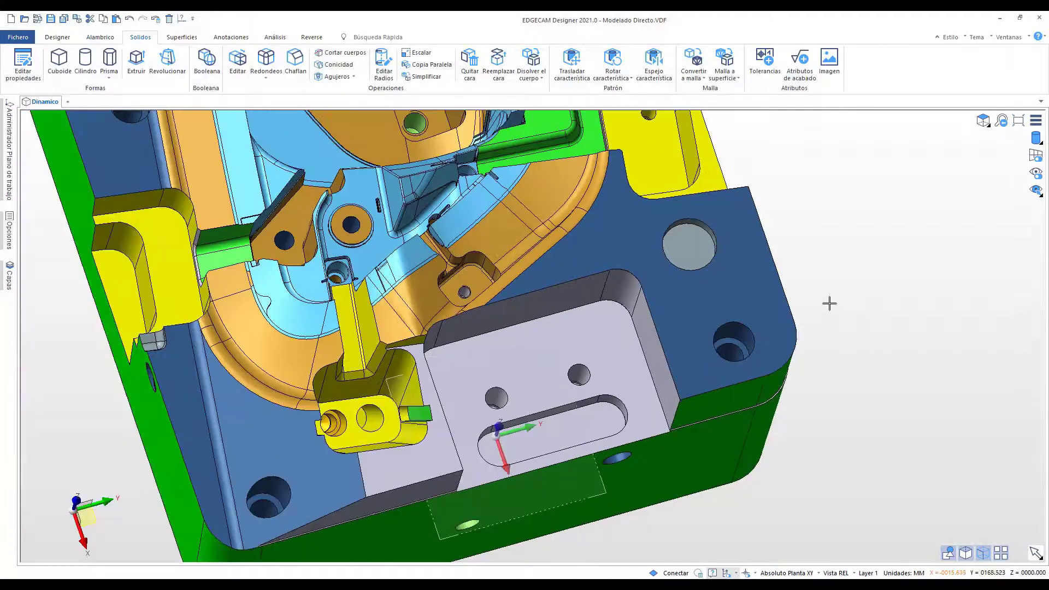
scroll(809, 281, down, 2)
middle_drag(804, 277, 775, 352)
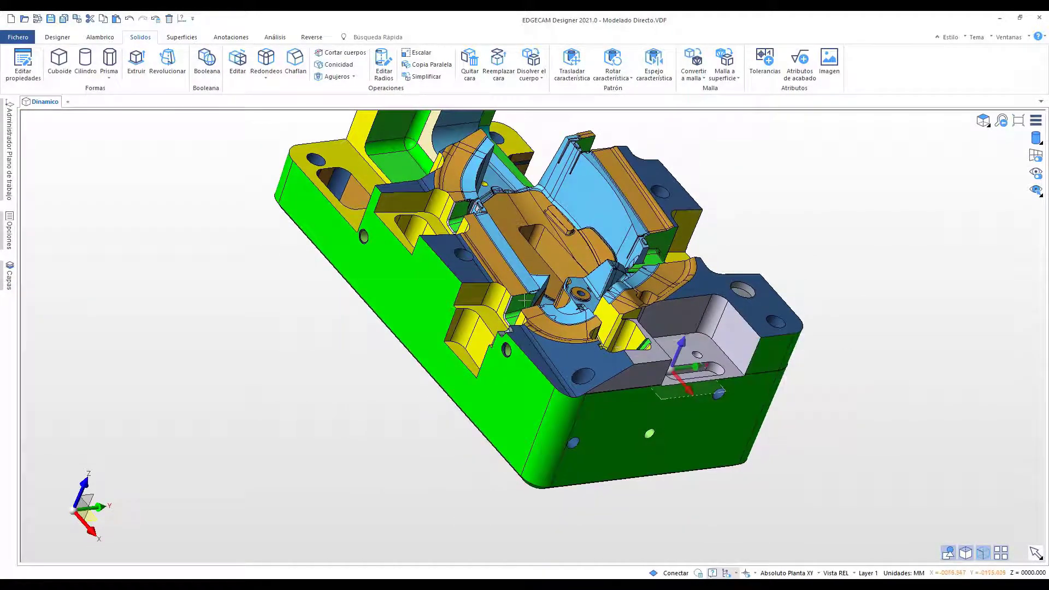
click(498, 63)
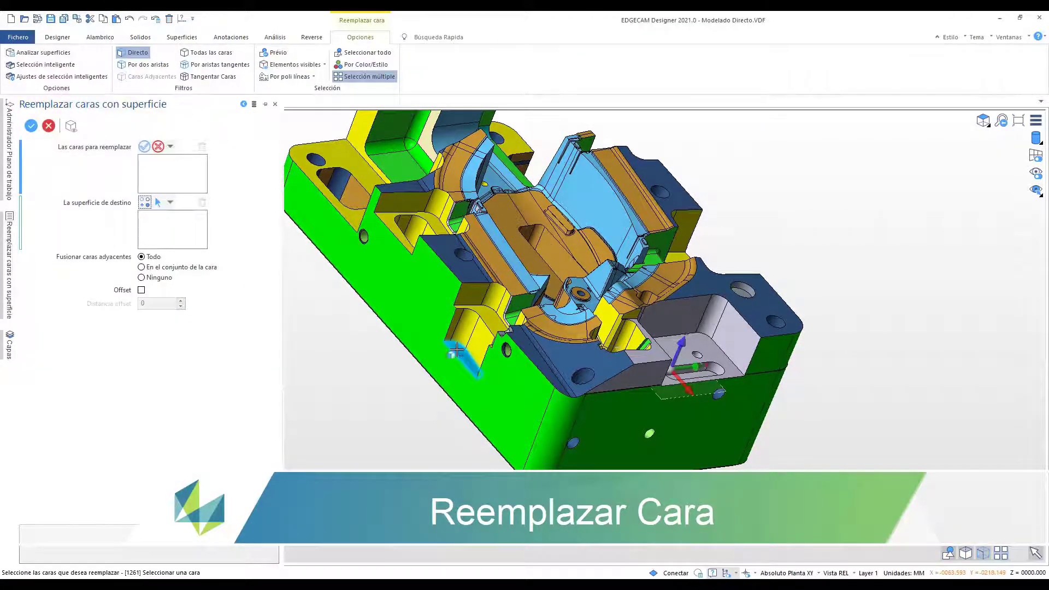
click(473, 358)
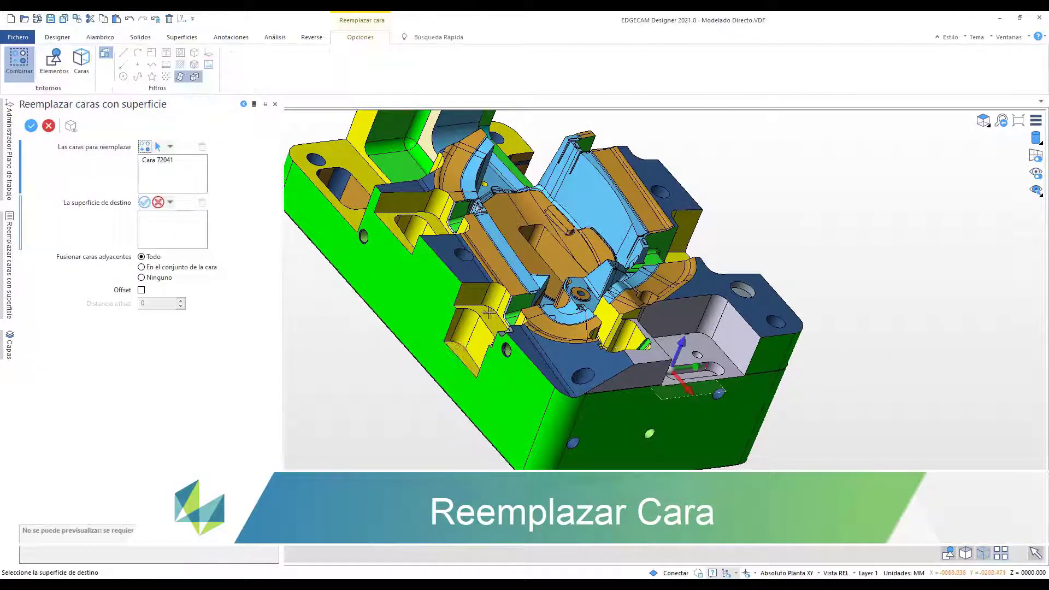
click(499, 329)
click(512, 327)
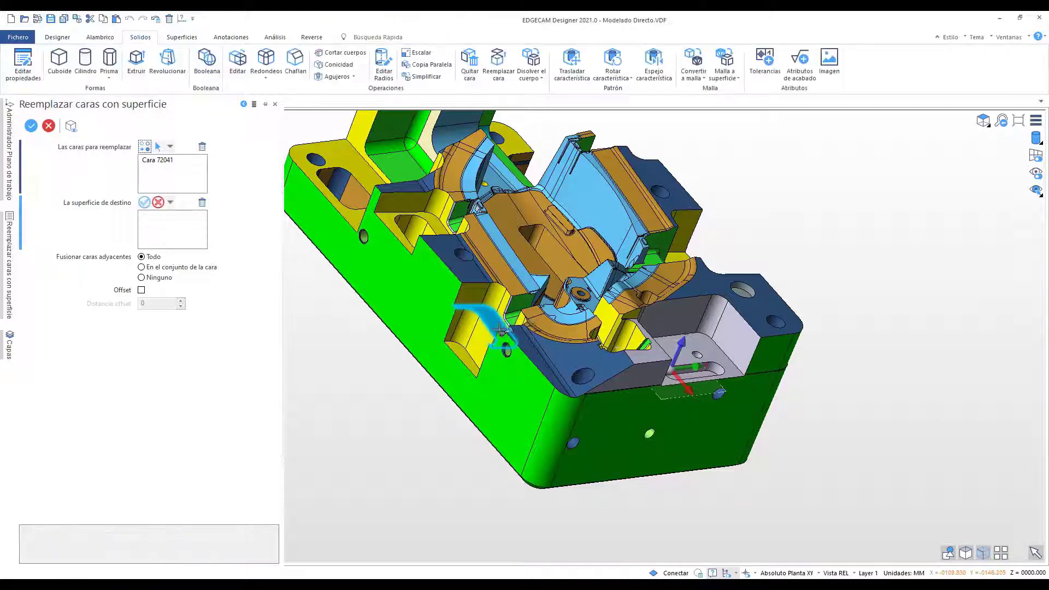
click(499, 329)
middle_drag(497, 316, 470, 344)
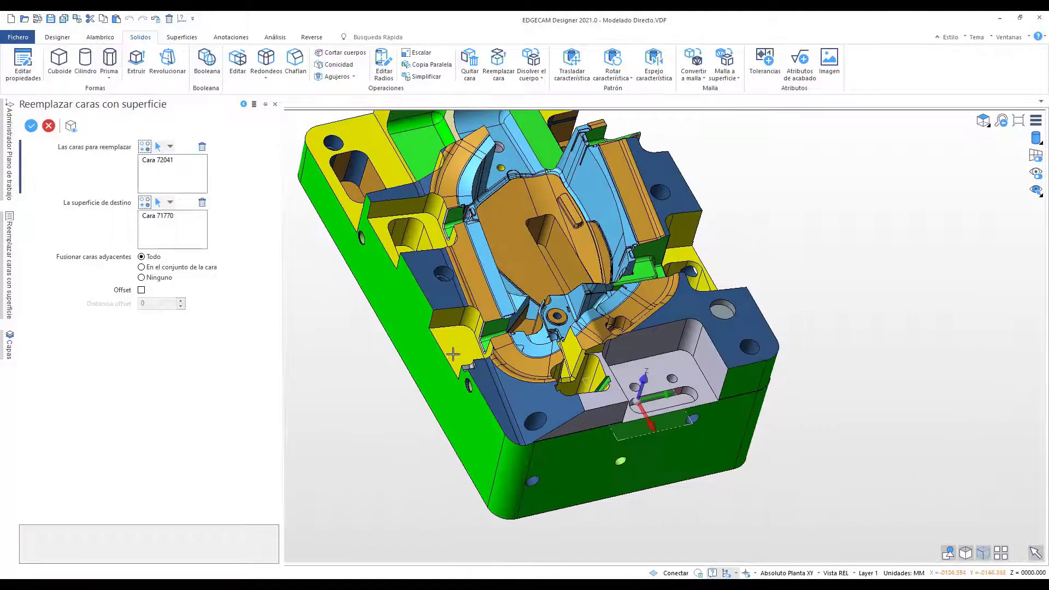
right_click(394, 368)
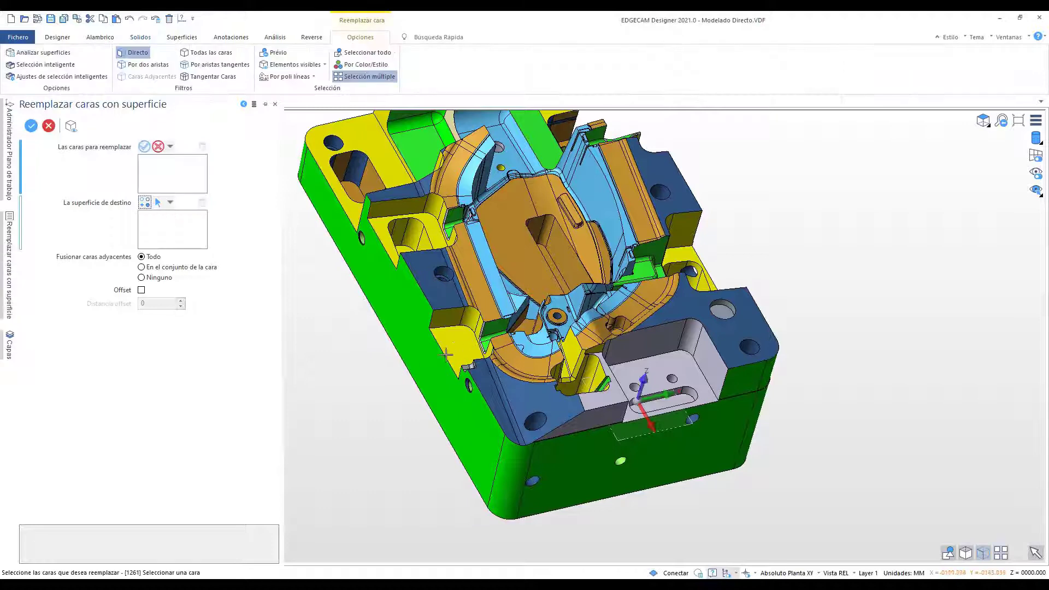
key(Escape)
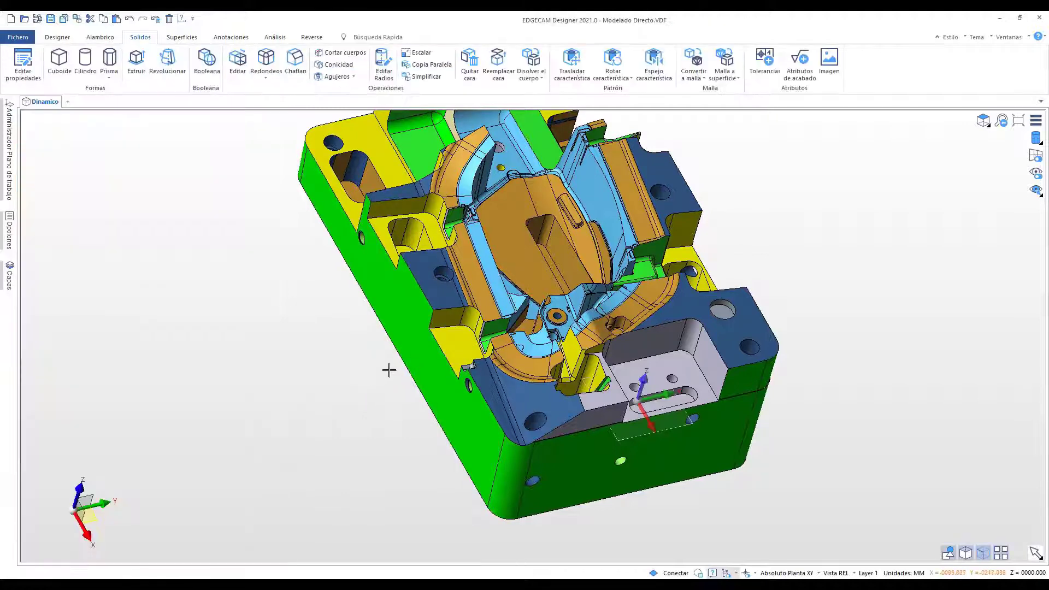
Try to remove and heal the cylindrical face of the small yellow hole in the light-blue floor beside the central cavity
middle_drag(389, 370, 352, 371)
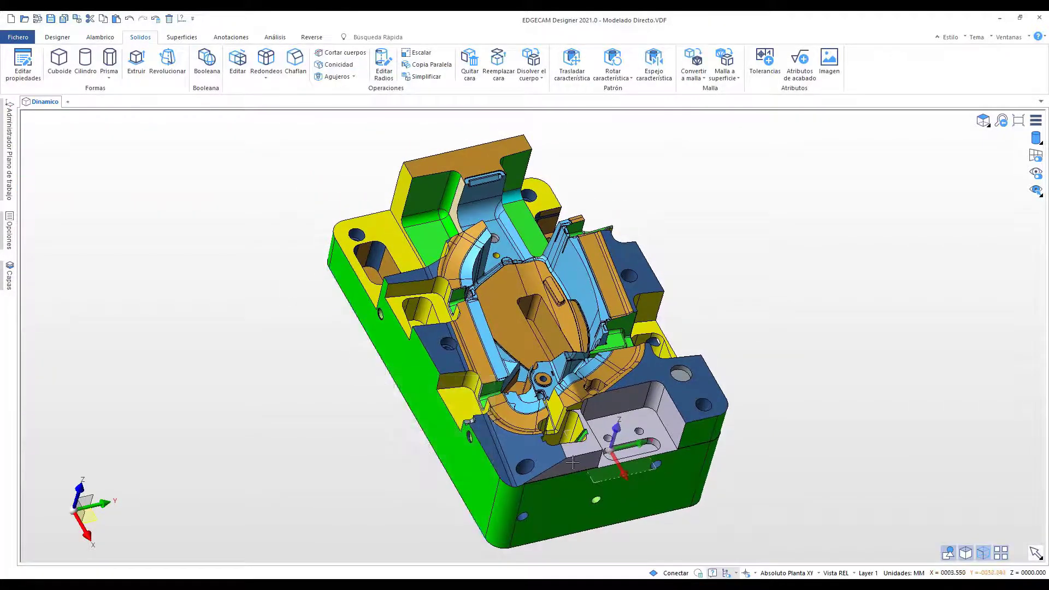
mouse_move(757, 506)
middle_down()
mouse_move(784, 487)
mouse_move(803, 499)
mouse_move(775, 512)
mouse_move(763, 501)
middle_up()
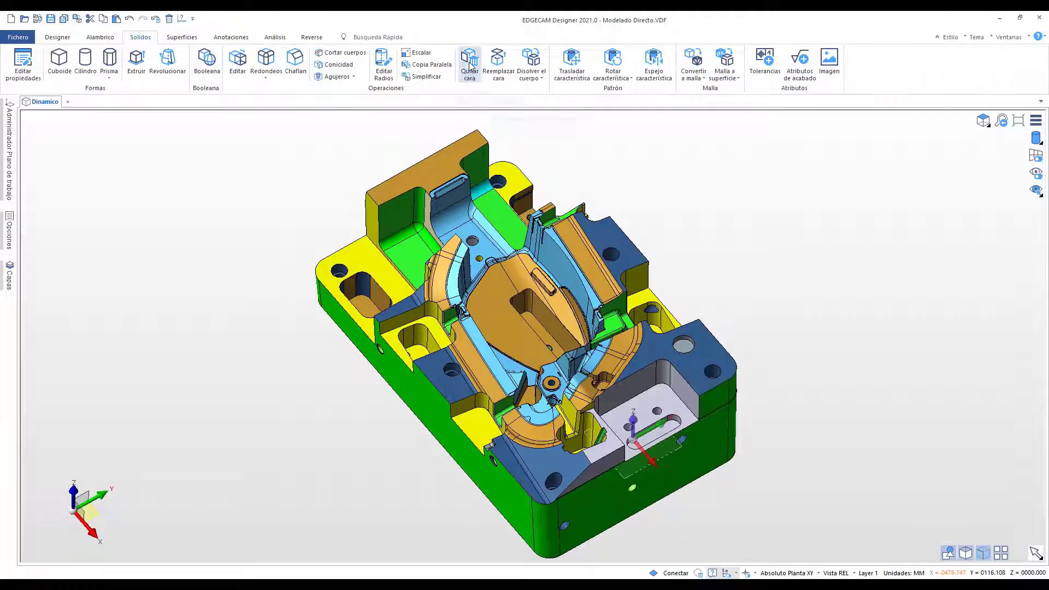
click(470, 81)
scroll(339, 314, up, 5)
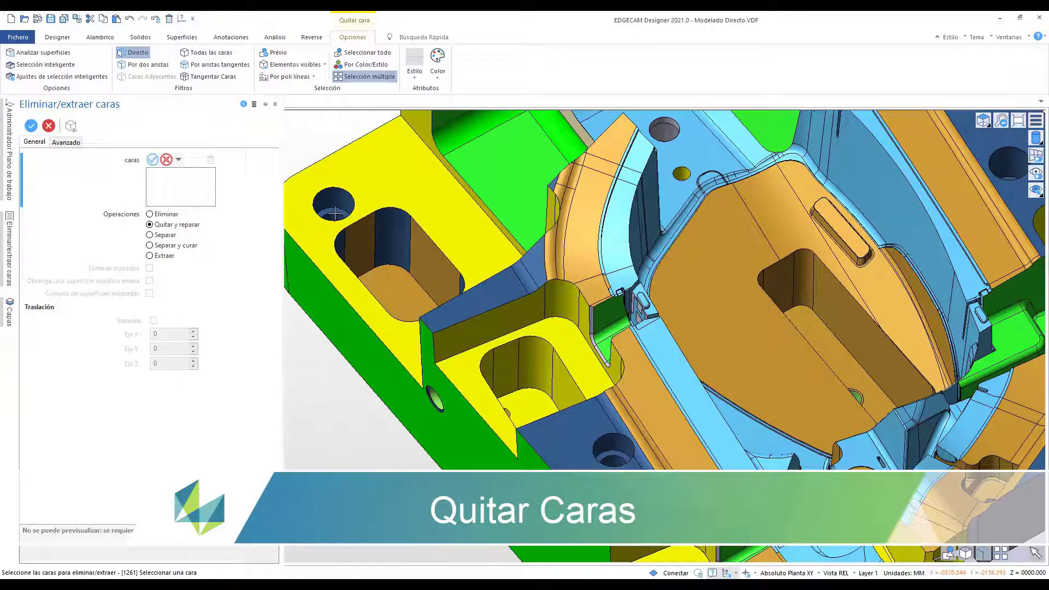
click(683, 174)
click(704, 183)
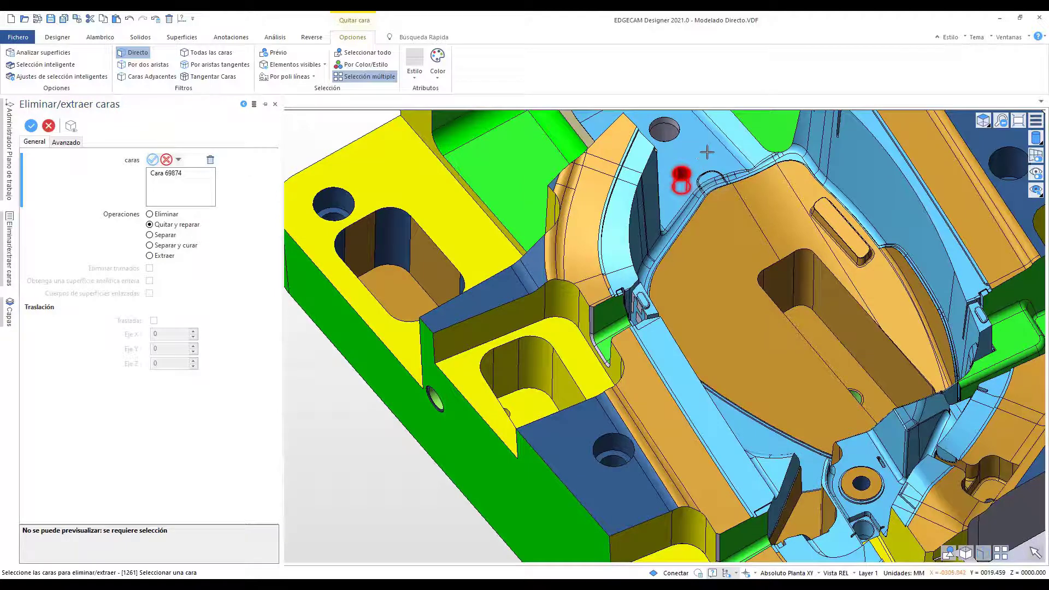
scroll(684, 168, down, 2)
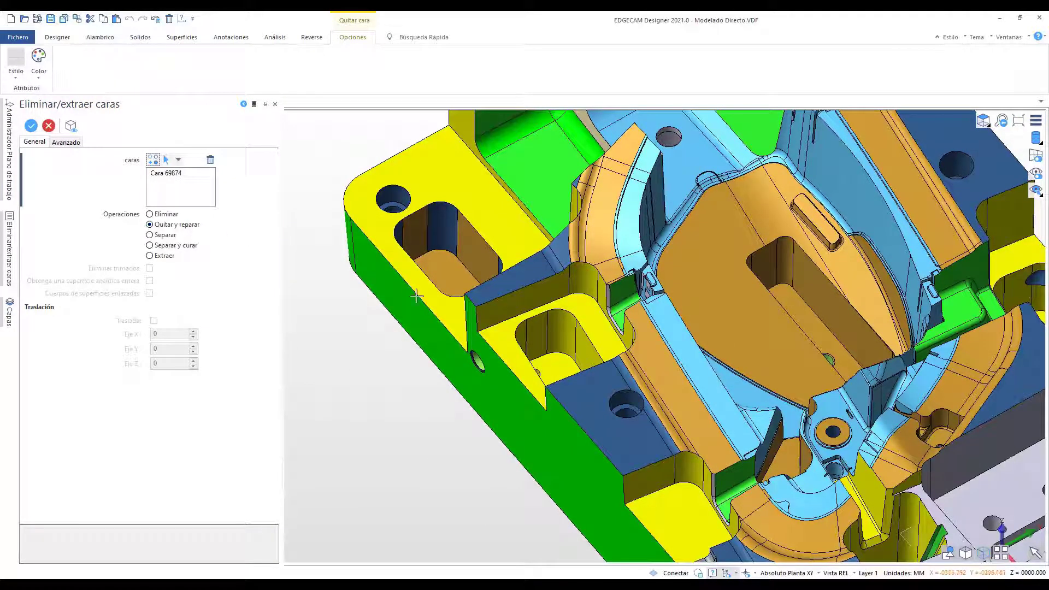
scroll(552, 307, down, 2)
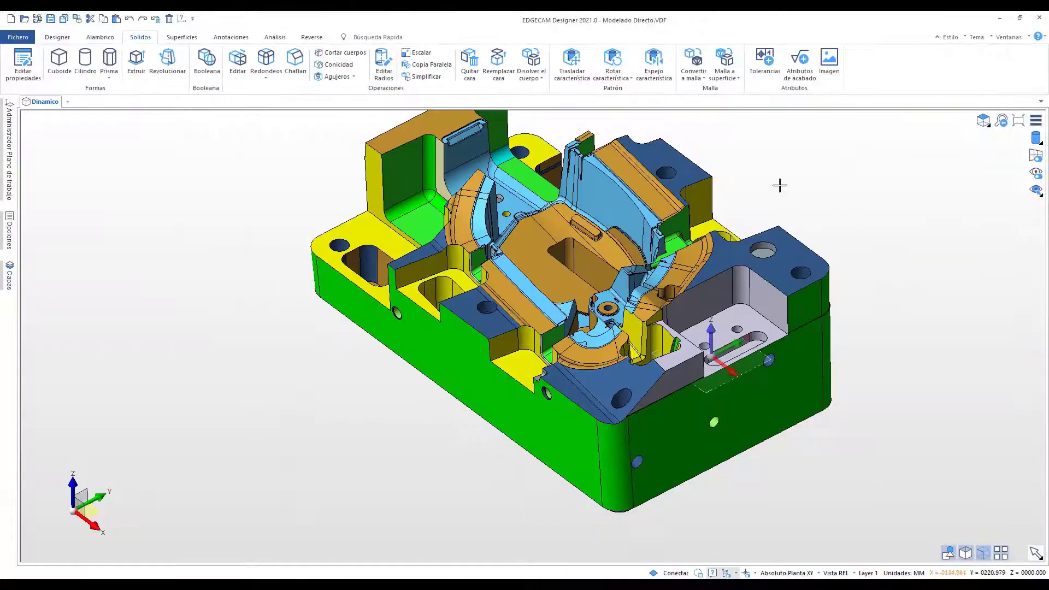
Remove and heal the long narrow blue face running along the block's long side edge by the front corner
click(468, 63)
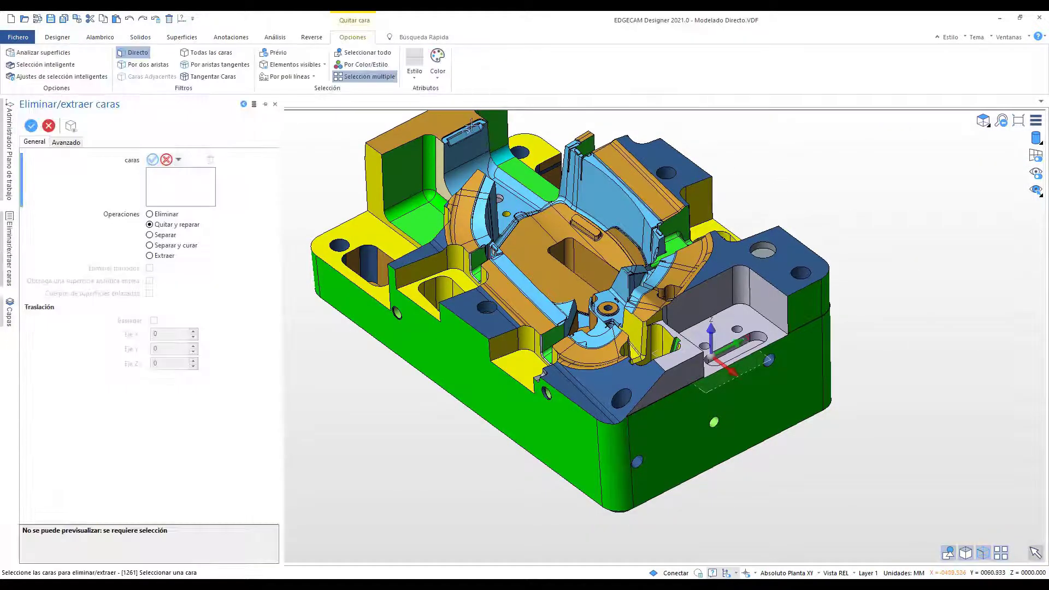
click(573, 382)
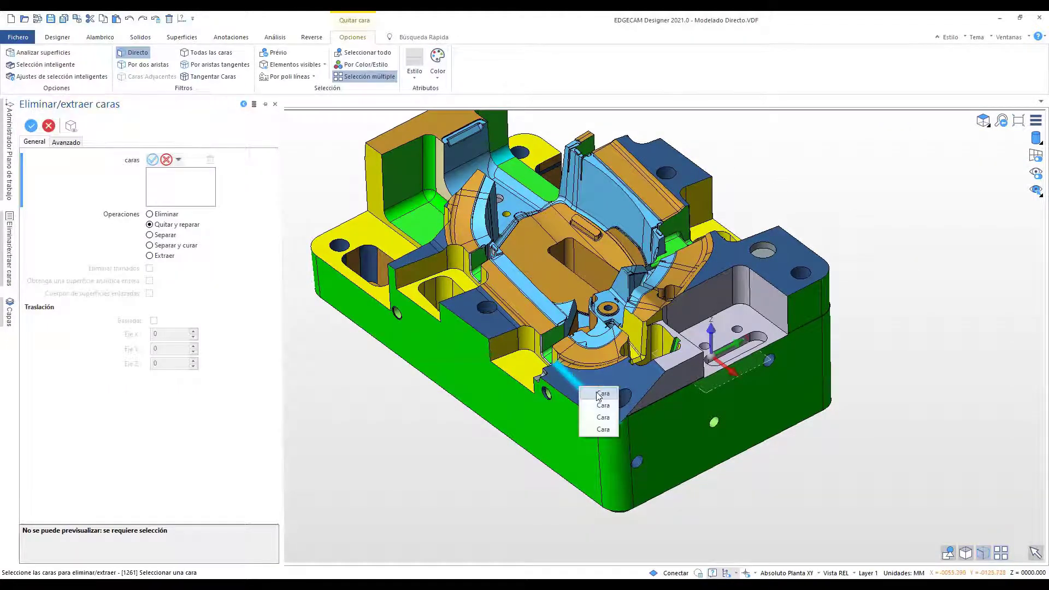
click(601, 396)
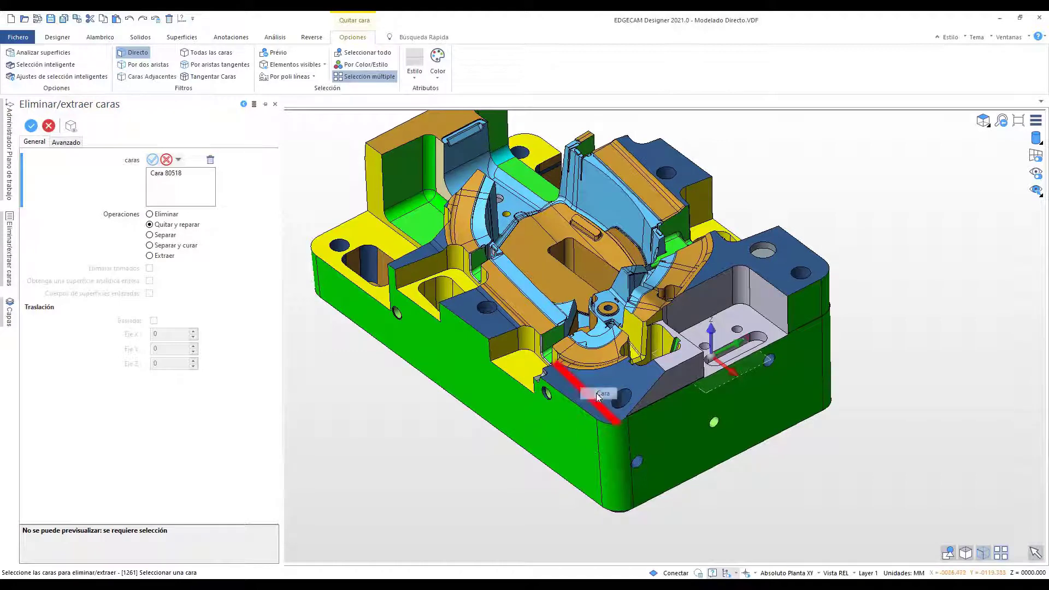
right_click(466, 448)
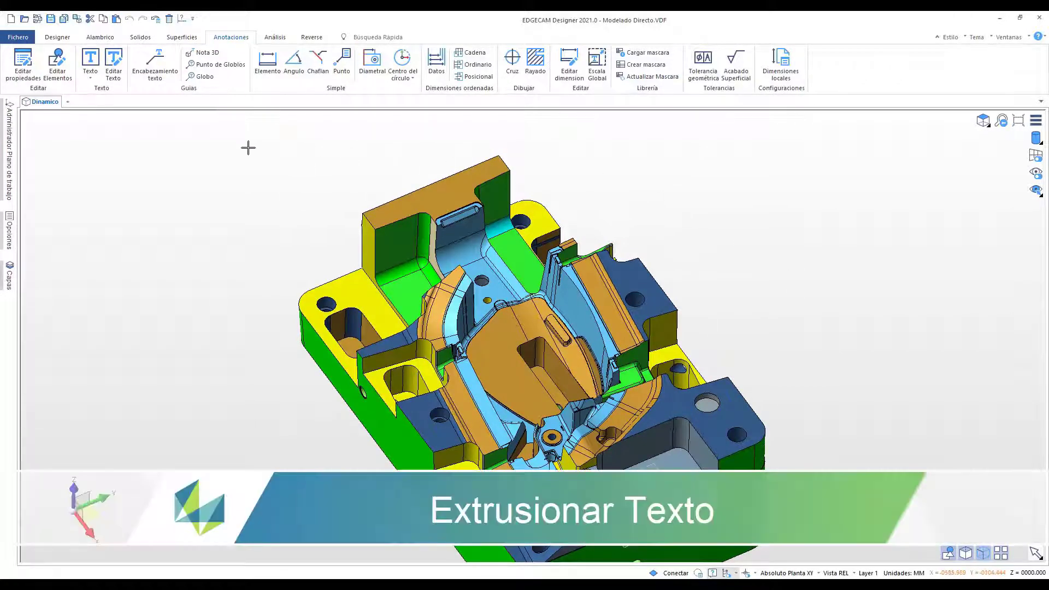
Start a profile-type text reading DESIGNER with a height of 4, using the Courier New font in Normal style, size 45
click(90, 59)
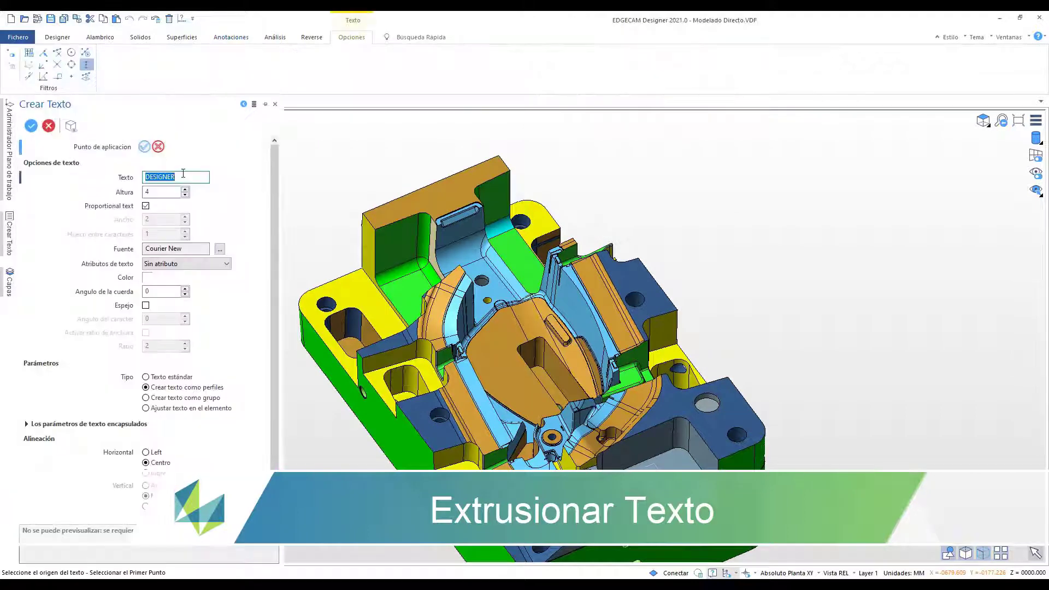
click(183, 174)
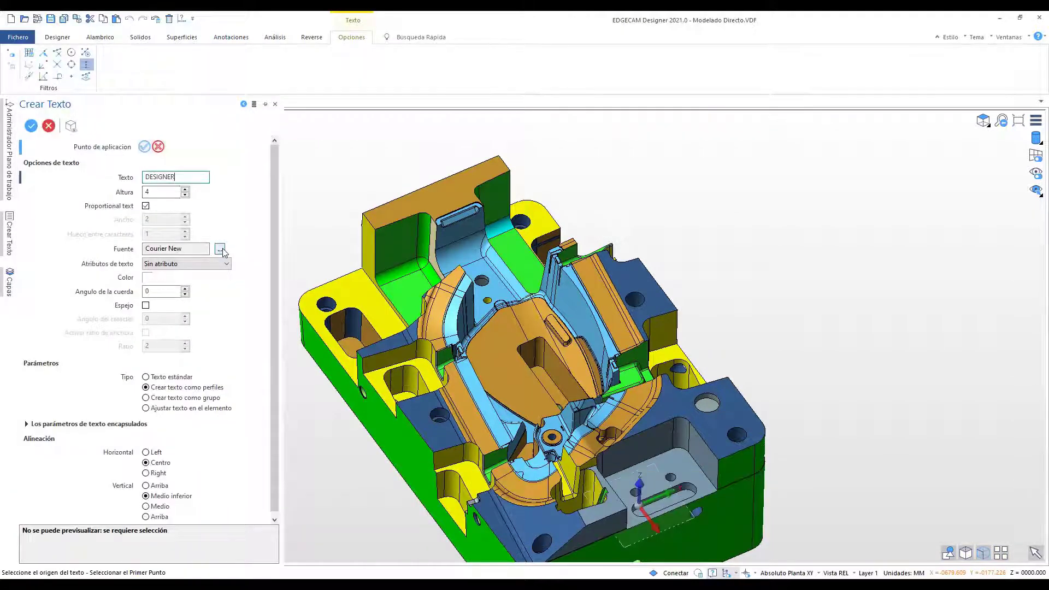
click(220, 249)
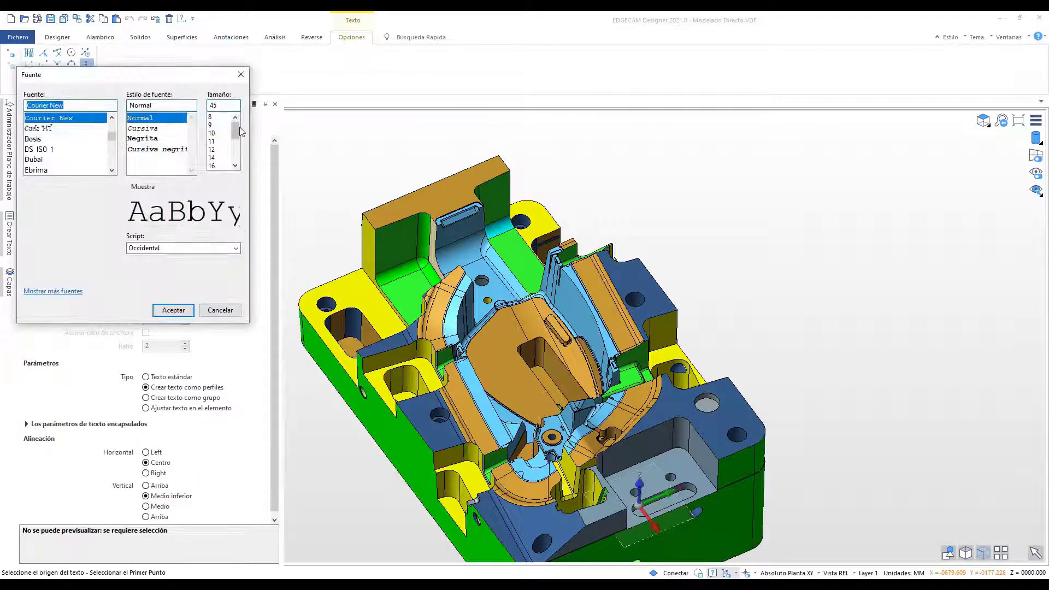
drag(236, 130, 234, 160)
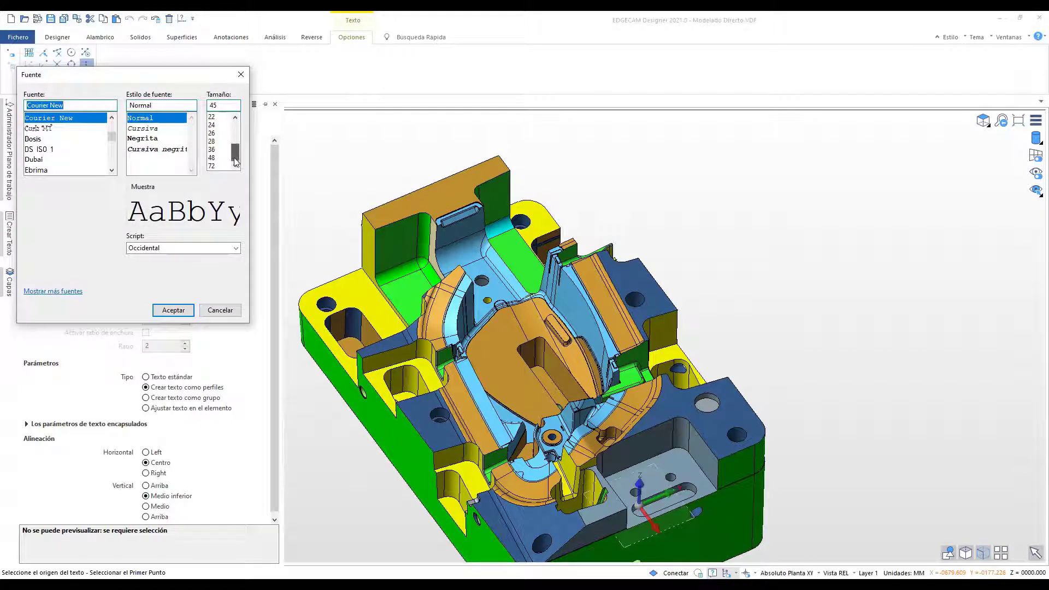
click(173, 310)
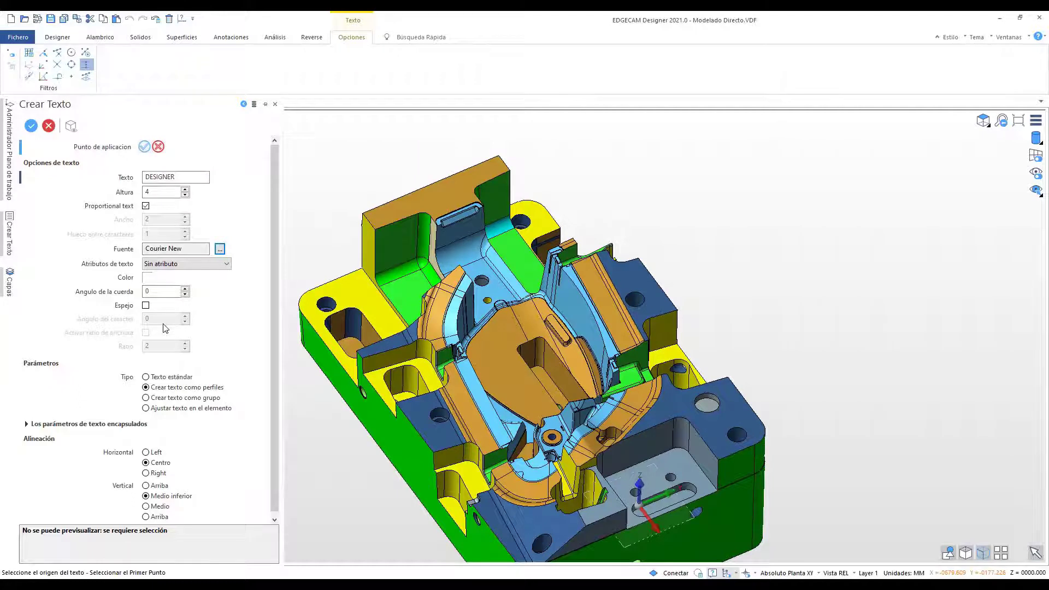
Place the text midway between the two outer corners of the raised orange block's top face and set its string angle to 90
click(365, 219)
click(502, 163)
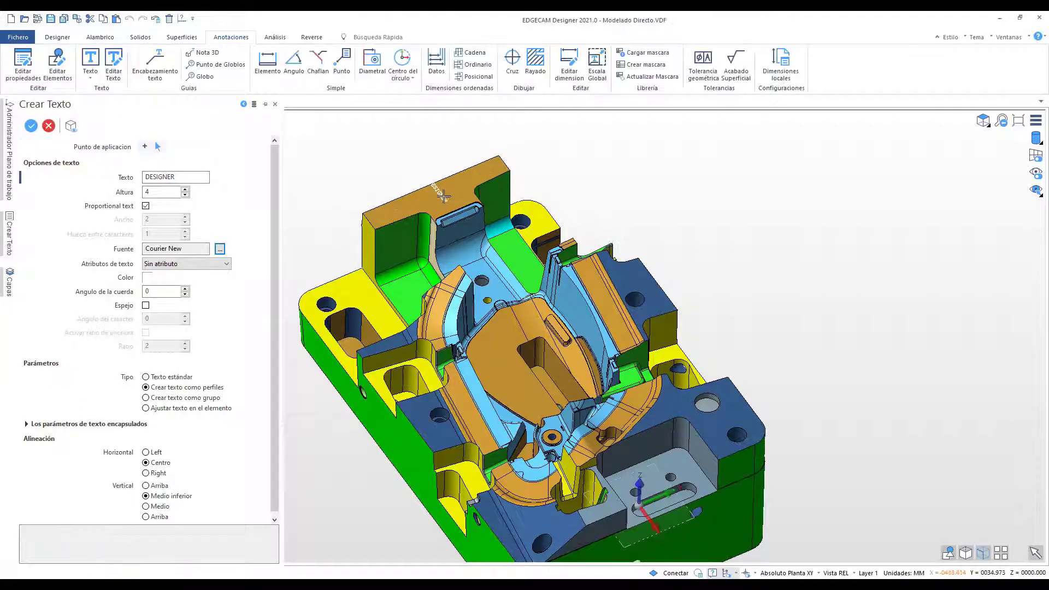
click(162, 292)
key(Tab)
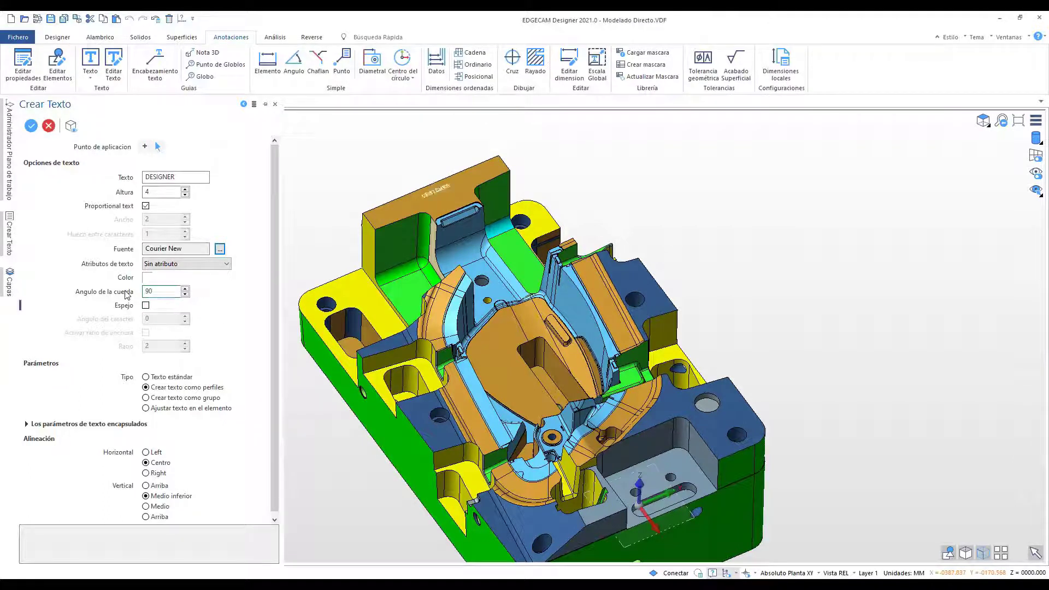
Create the DESIGNER text as profiles on the raised orange block's top face
right_click(391, 177)
right_click(389, 175)
scroll(406, 173, up, 6)
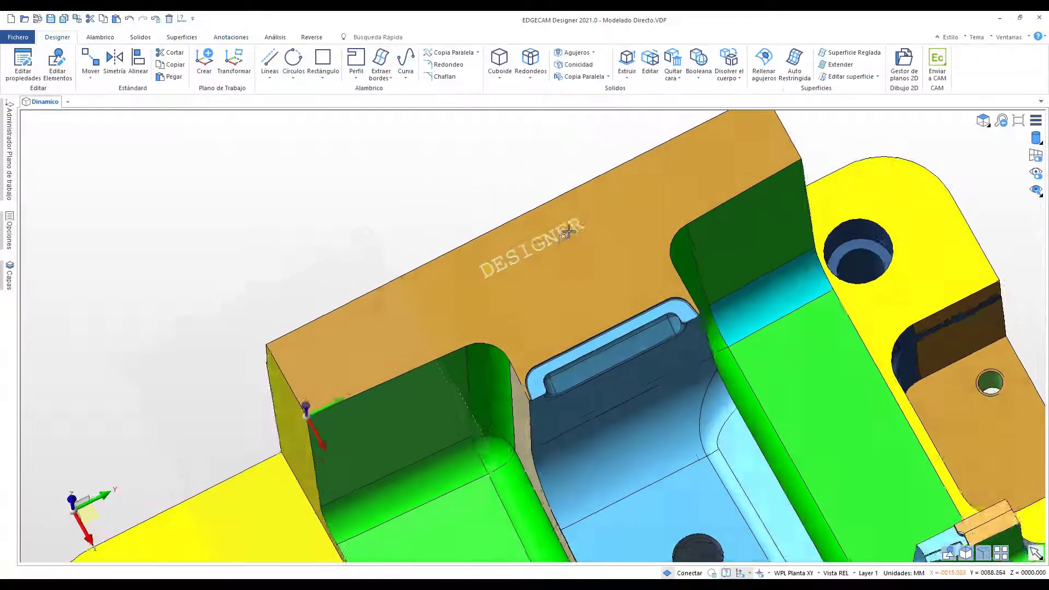
scroll(532, 251, up, 2)
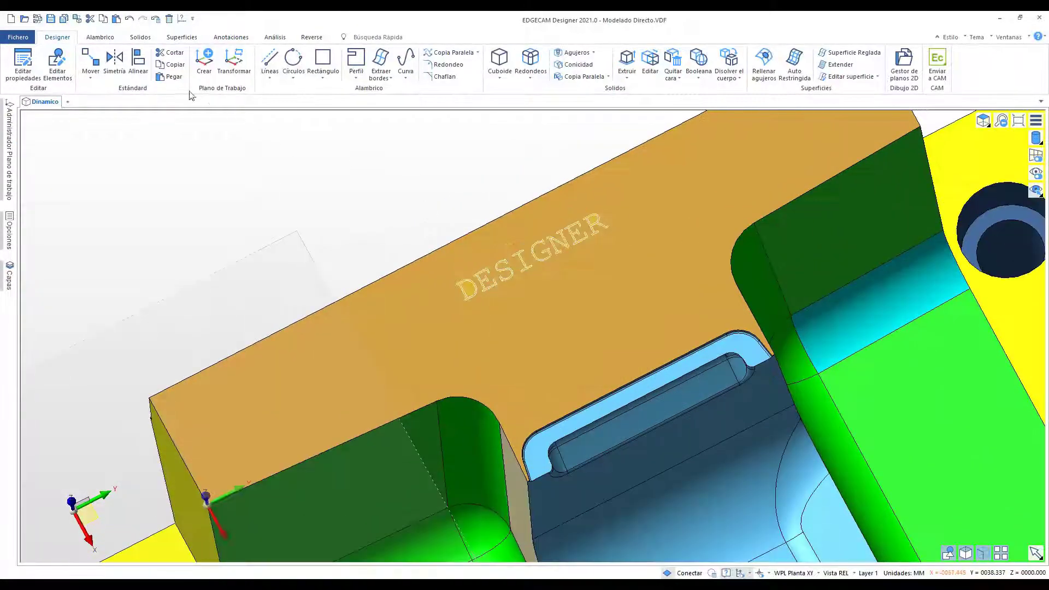
Start a solid extrusion and select all the faces of the DESIGNER lettering on the orange block
click(140, 37)
click(136, 62)
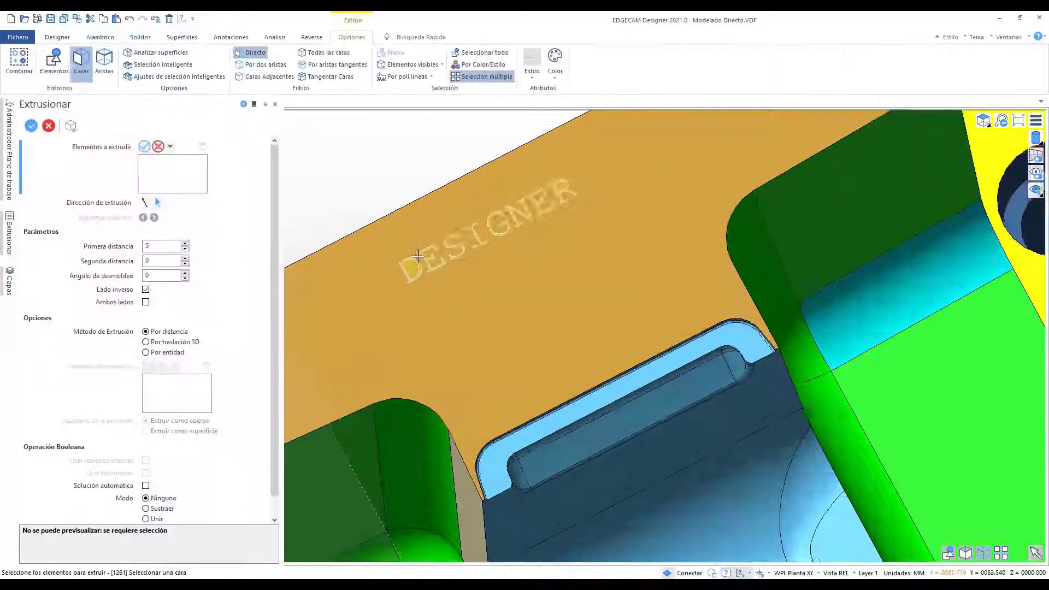
scroll(418, 256, down, 5)
drag(369, 216, 519, 298)
scroll(424, 271, up, 6)
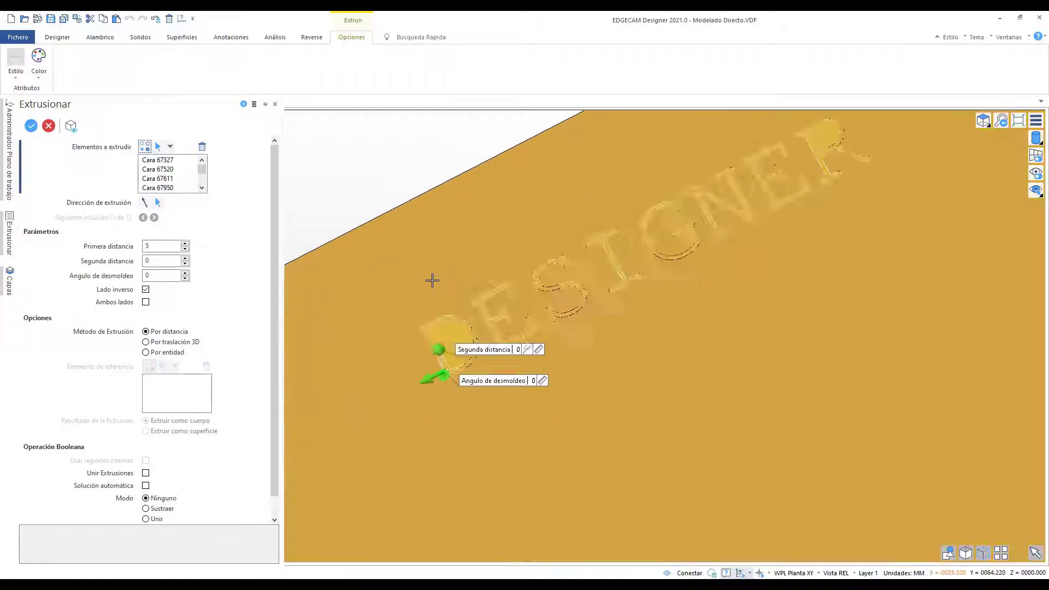
Exclude the enclosed inner faces of the letters D and R from the extrusion selection
click(144, 147)
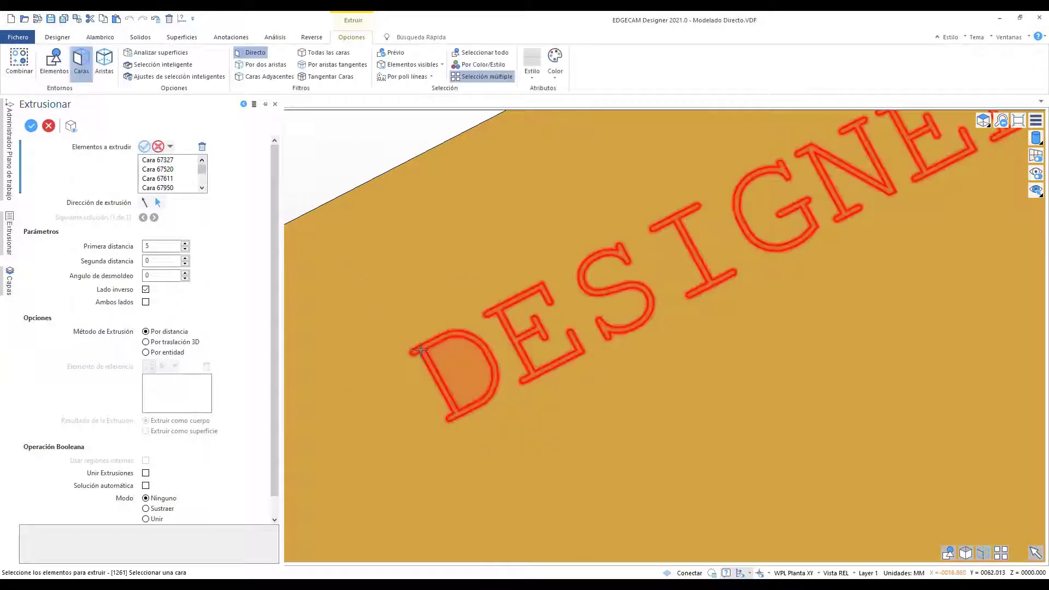
click(470, 375)
scroll(568, 338, down, 1)
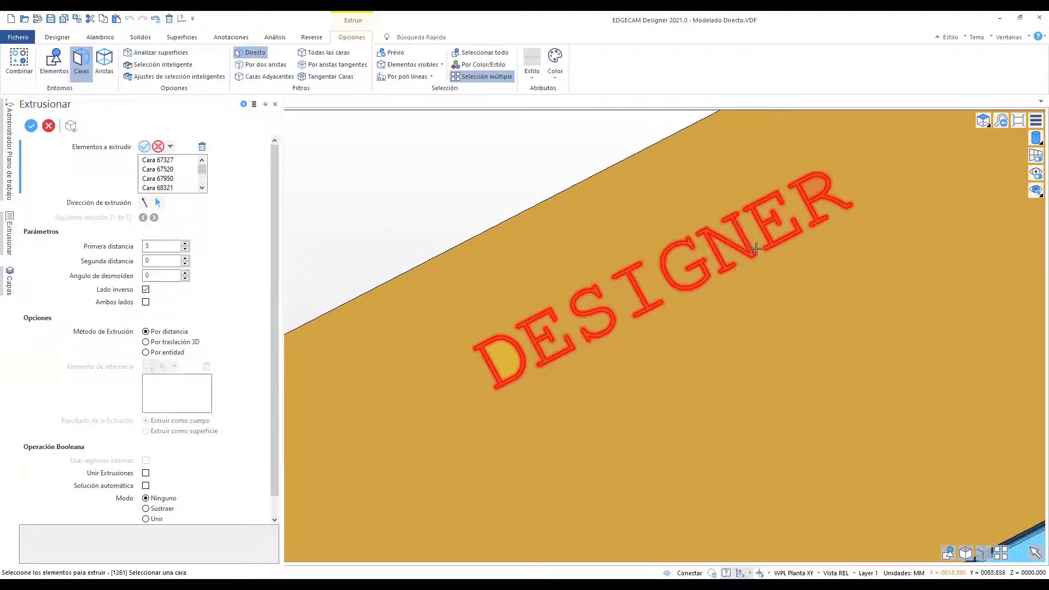
right_click(814, 186)
click(834, 197)
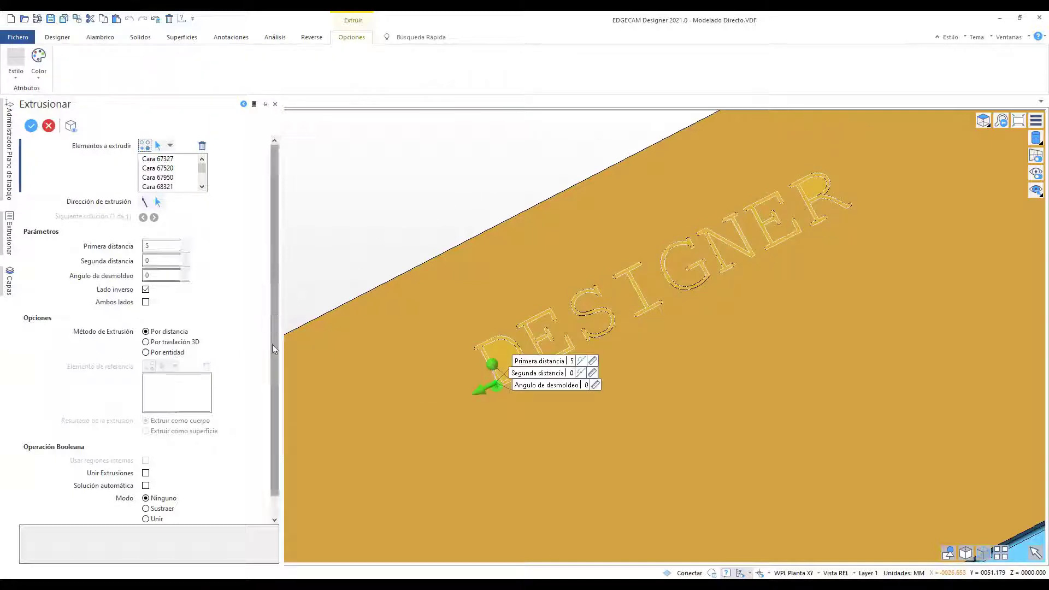
Engrave the DESIGNER letters into the orange block with a 5 mm reverse-side extrusion in Sustraer mode
scroll(272, 344, down, 1)
click(163, 487)
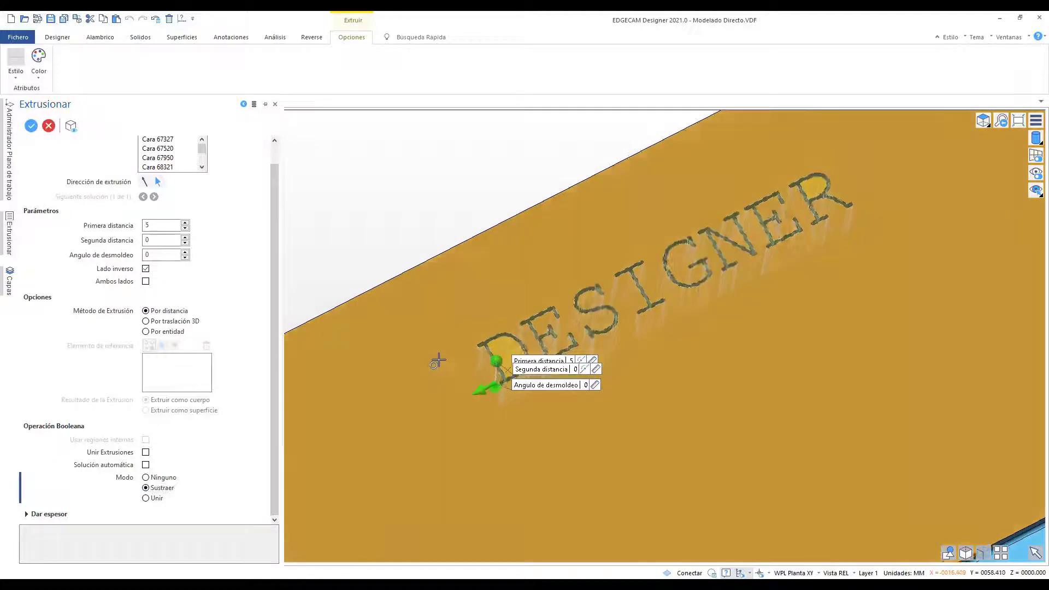
right_click(422, 251)
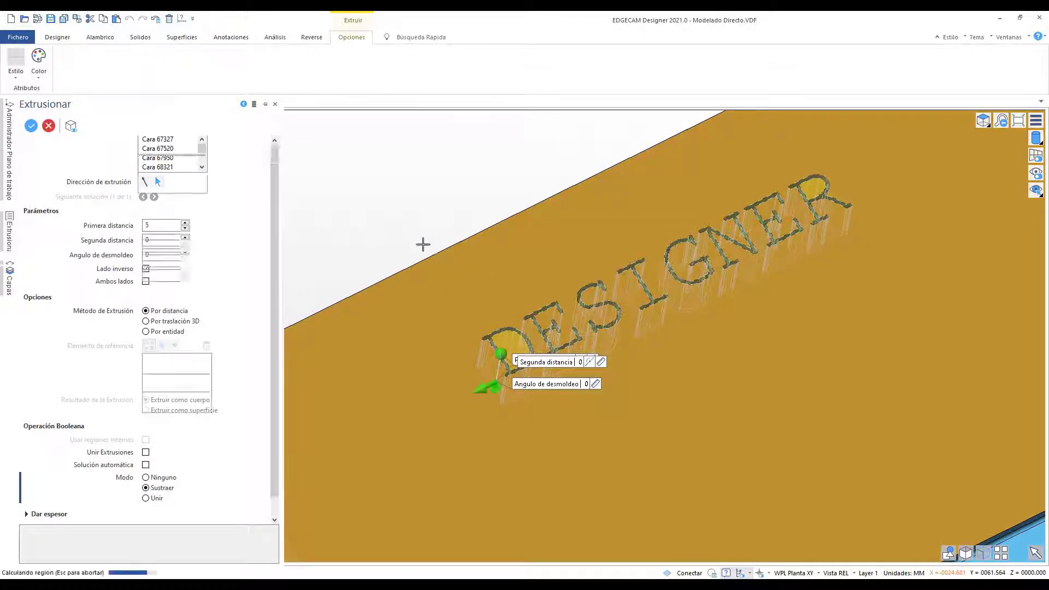
right_click(423, 243)
scroll(422, 243, down, 10)
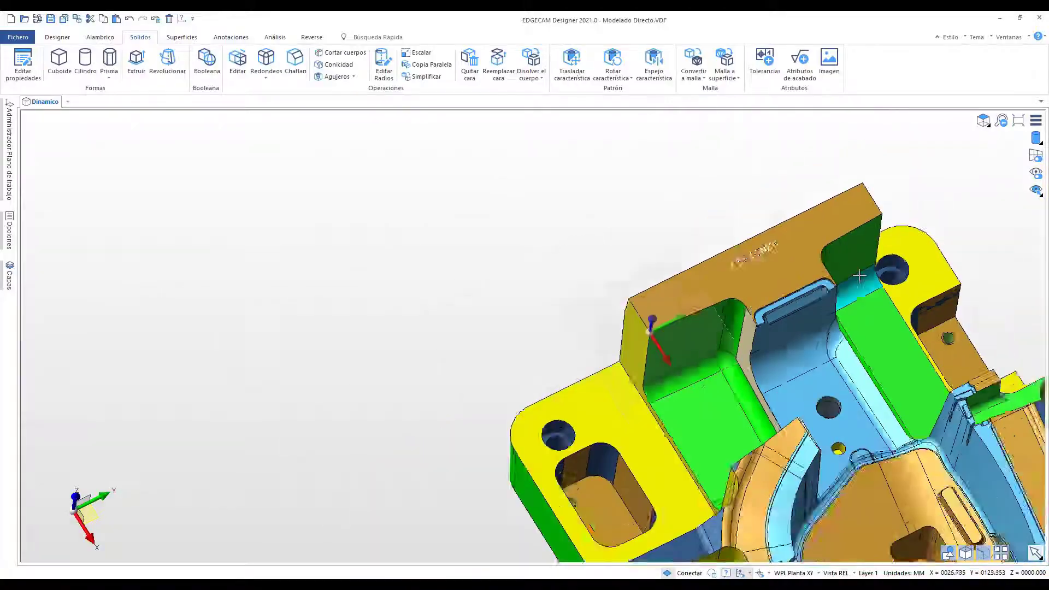
scroll(859, 276, down, 5)
middle_drag(860, 276, 820, 284)
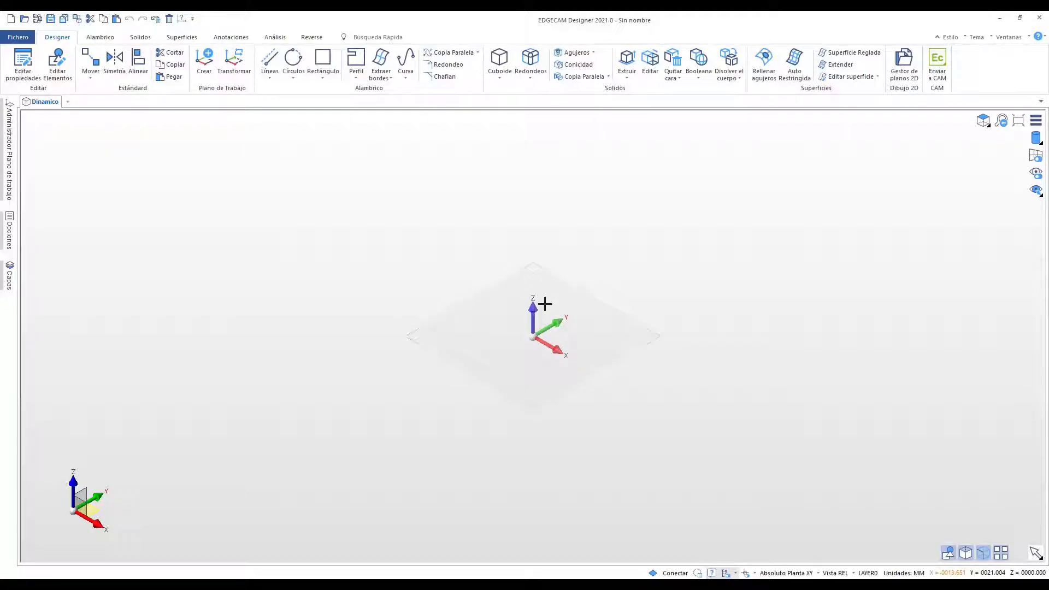
Import the Parasolid file Repair Model.x_t from the Archivos folder, with face colour taking precedence over solid colour
click(24, 18)
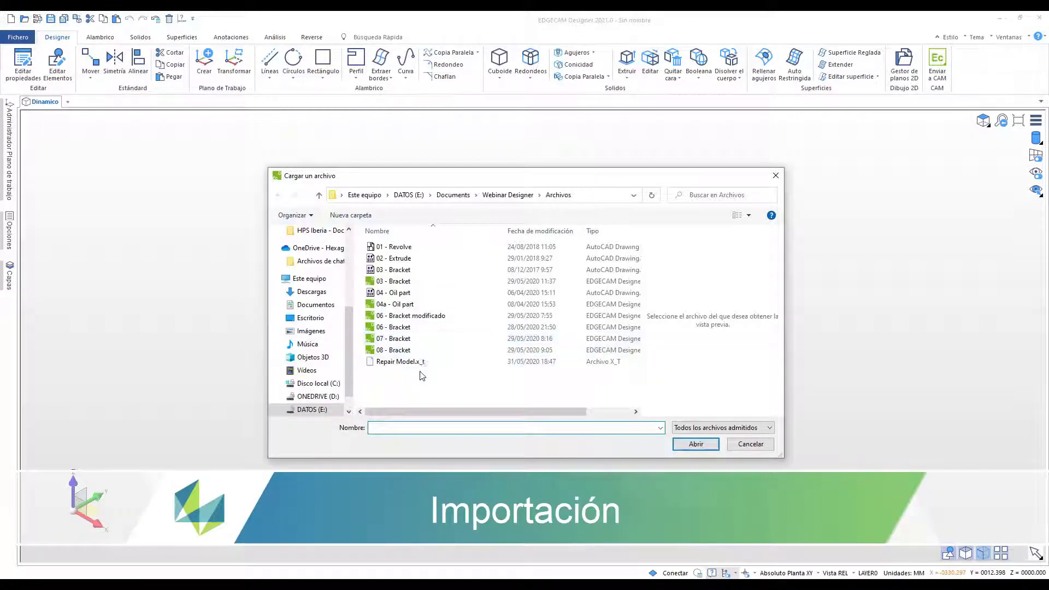
click(402, 364)
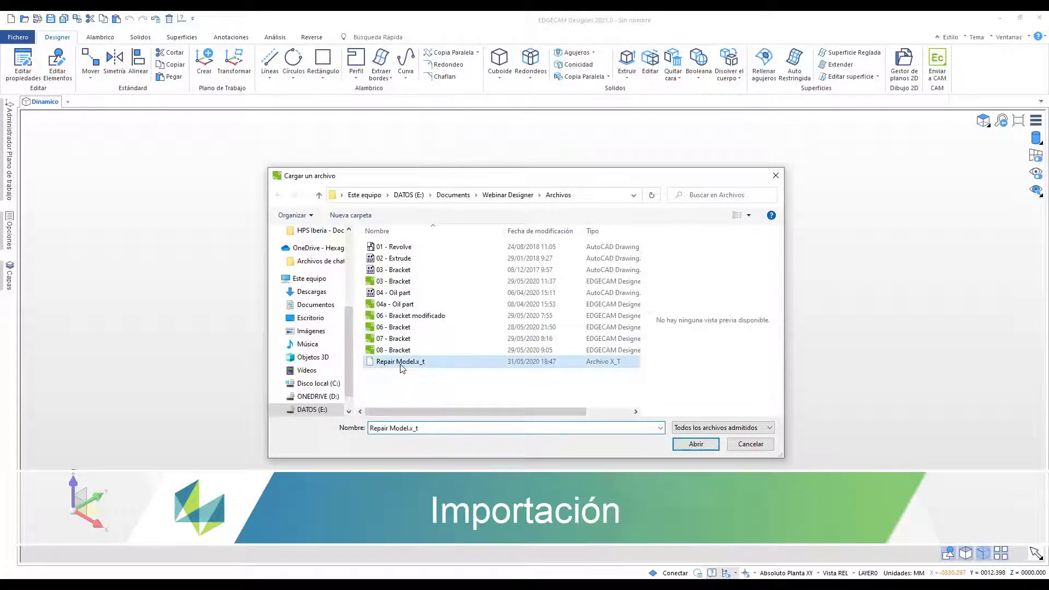
click(696, 443)
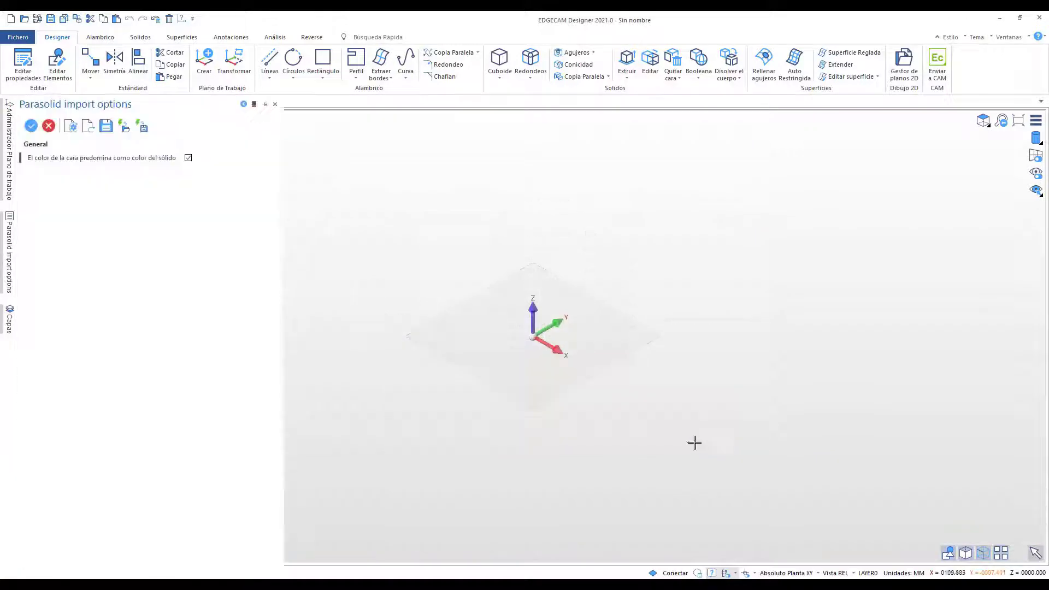
click(31, 126)
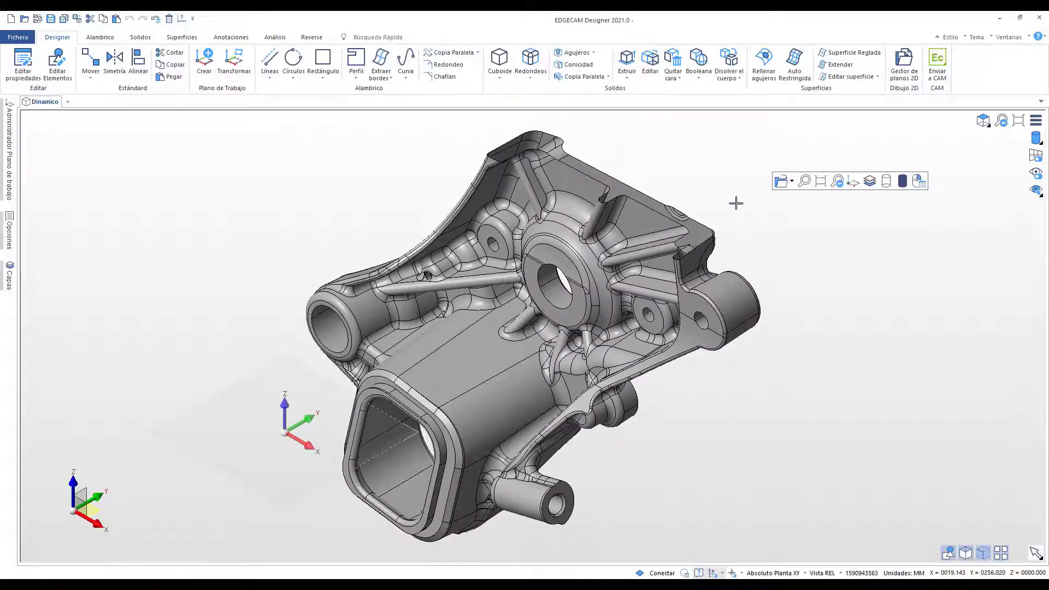
Extract all peripheral edges of the imported surface body as joined curves with an angular tolerance of 99
middle_drag(719, 210, 672, 221)
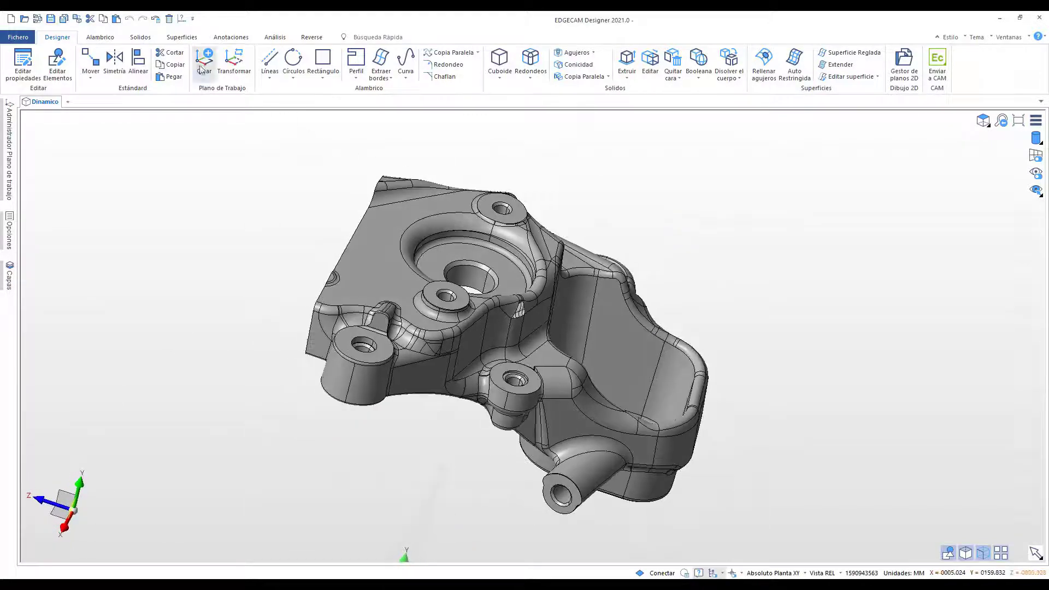
click(102, 38)
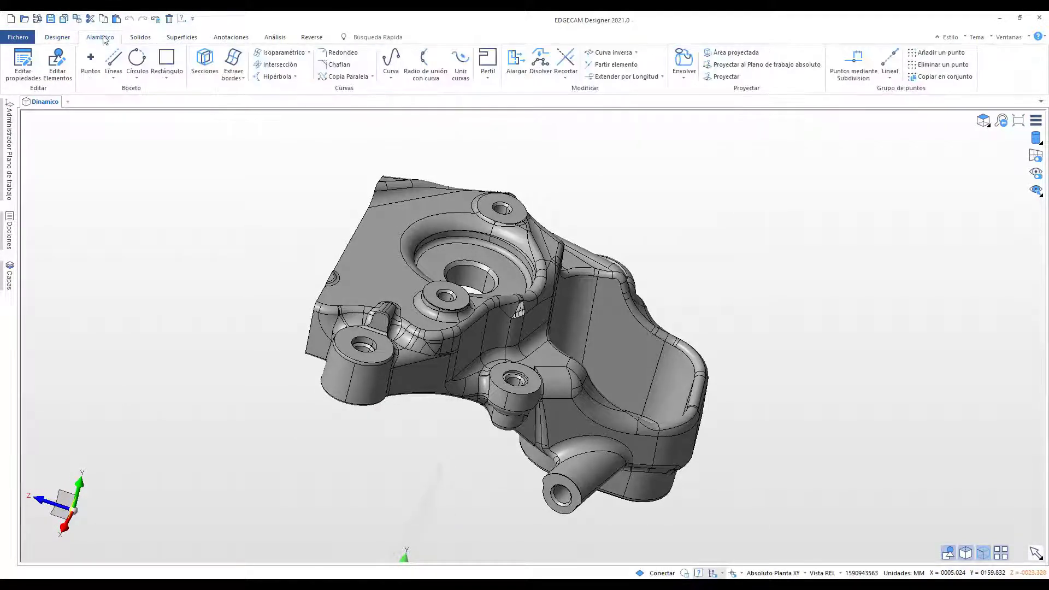
click(232, 59)
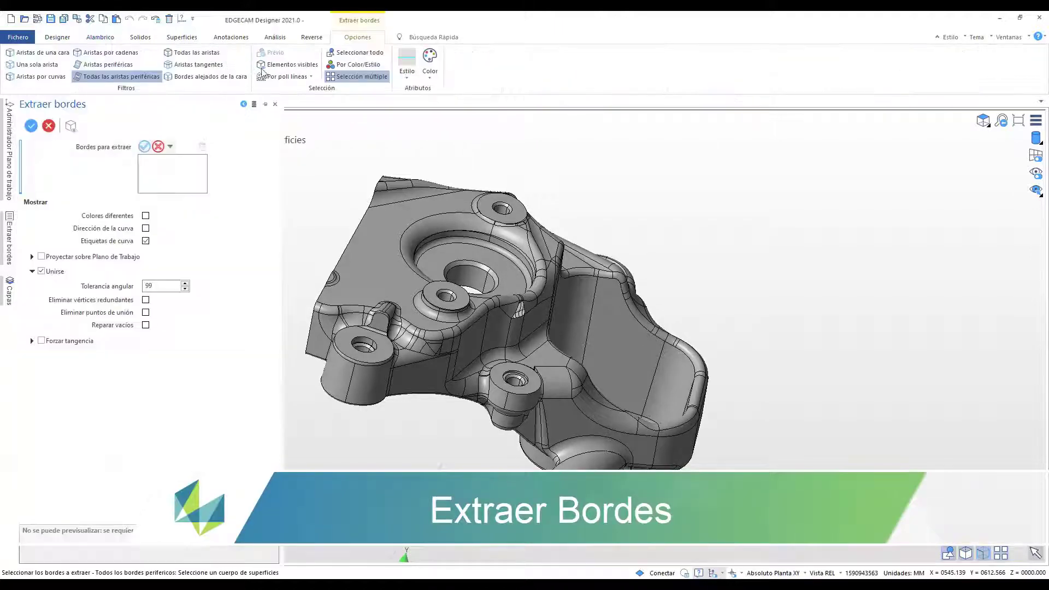
click(529, 259)
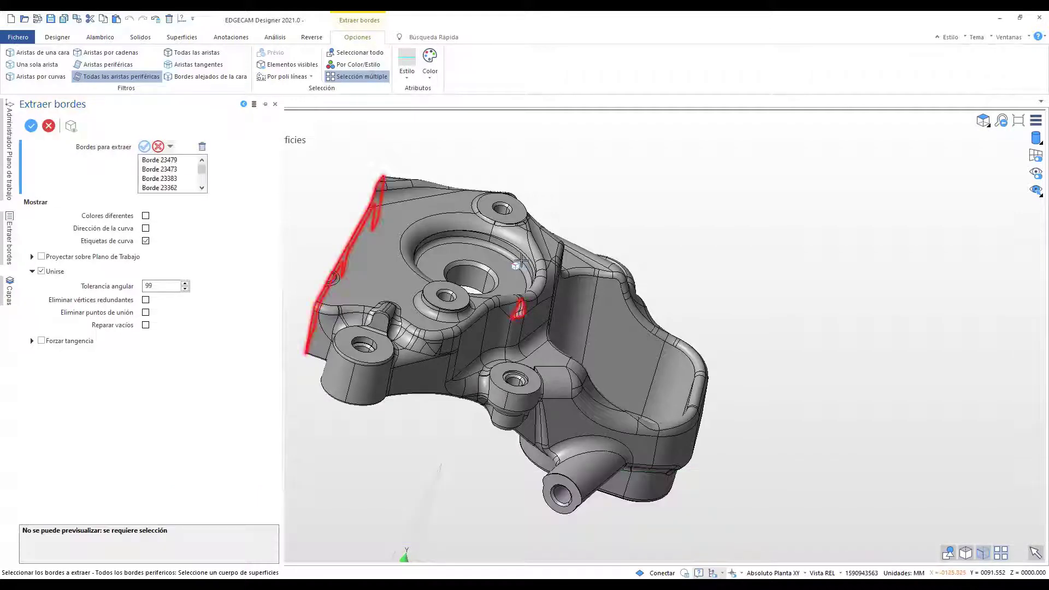
right_click(685, 250)
middle_drag(521, 314, 603, 343)
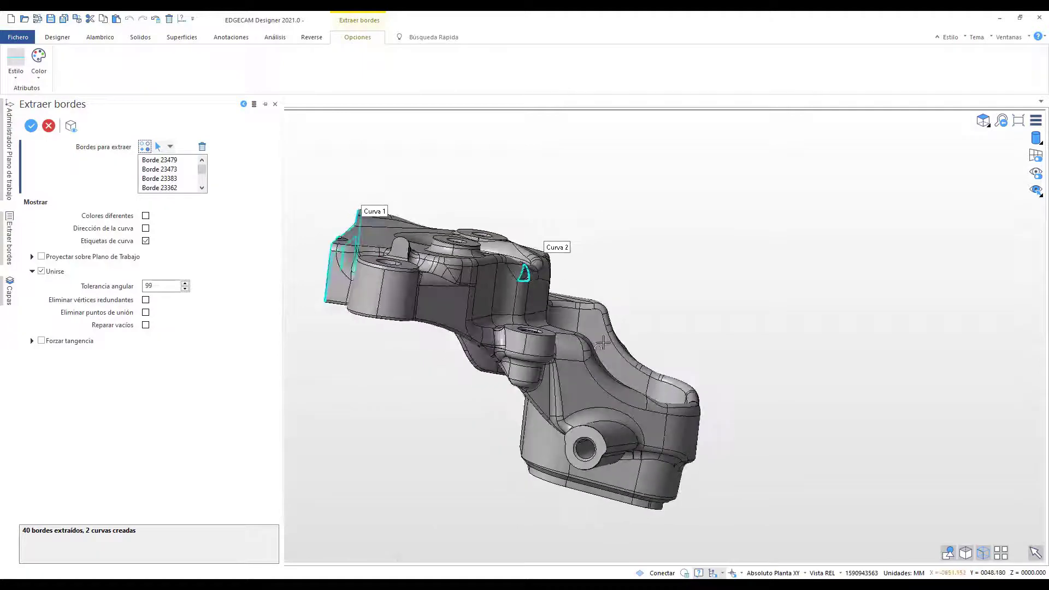
key(Return)
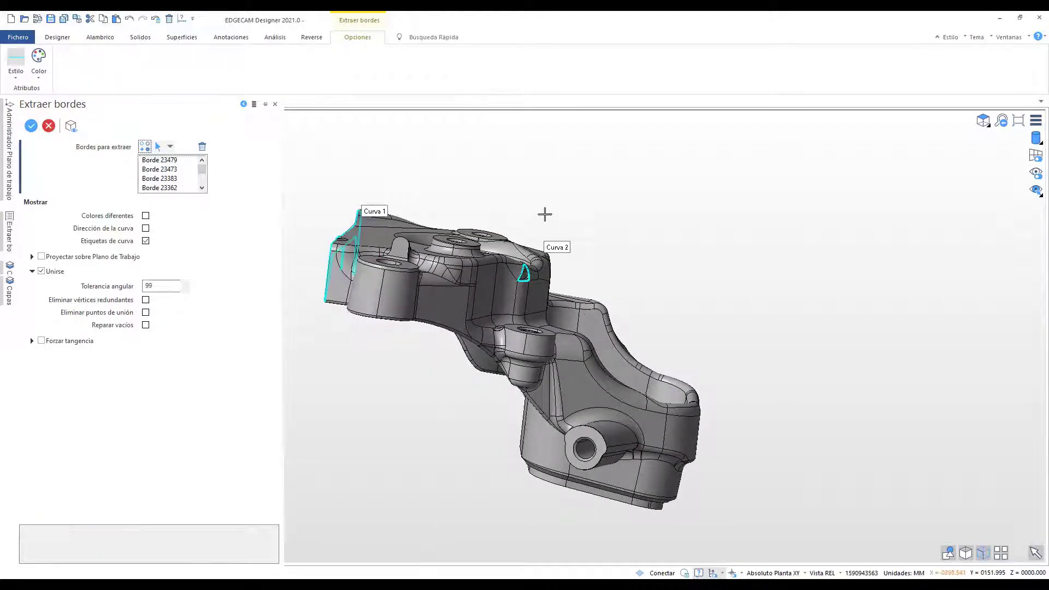
key(Escape)
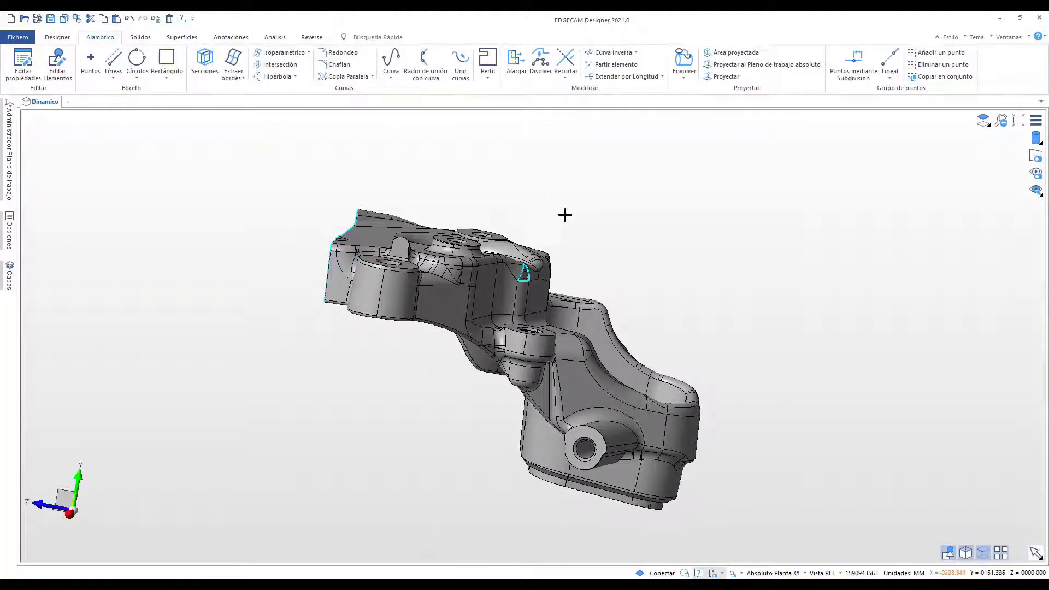
Apply Cerrar Sólido to the imported surface body to close its open boundaries into a solid
middle_drag(550, 198, 533, 211)
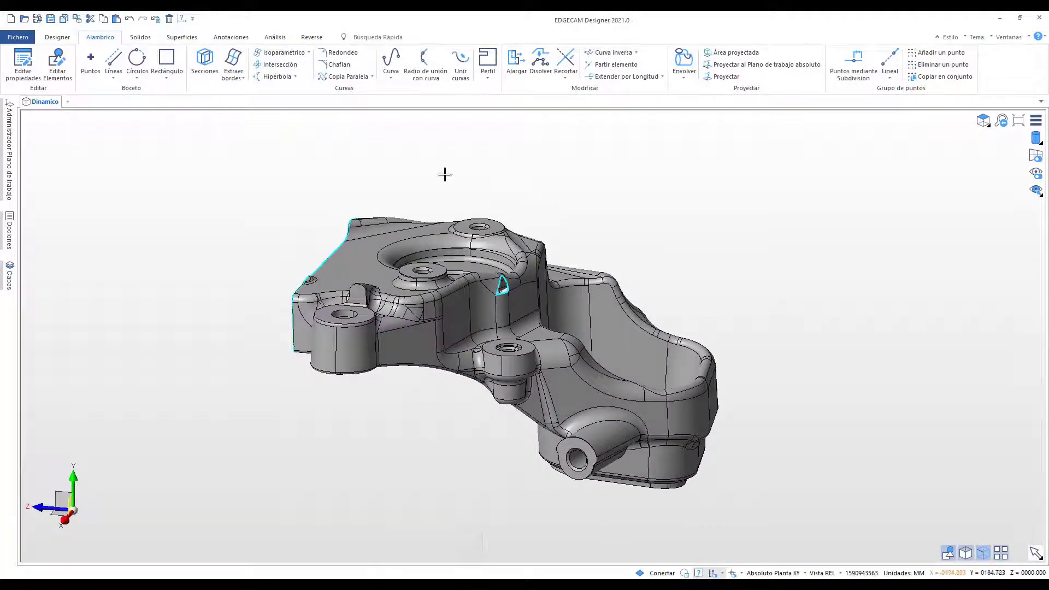
click(142, 37)
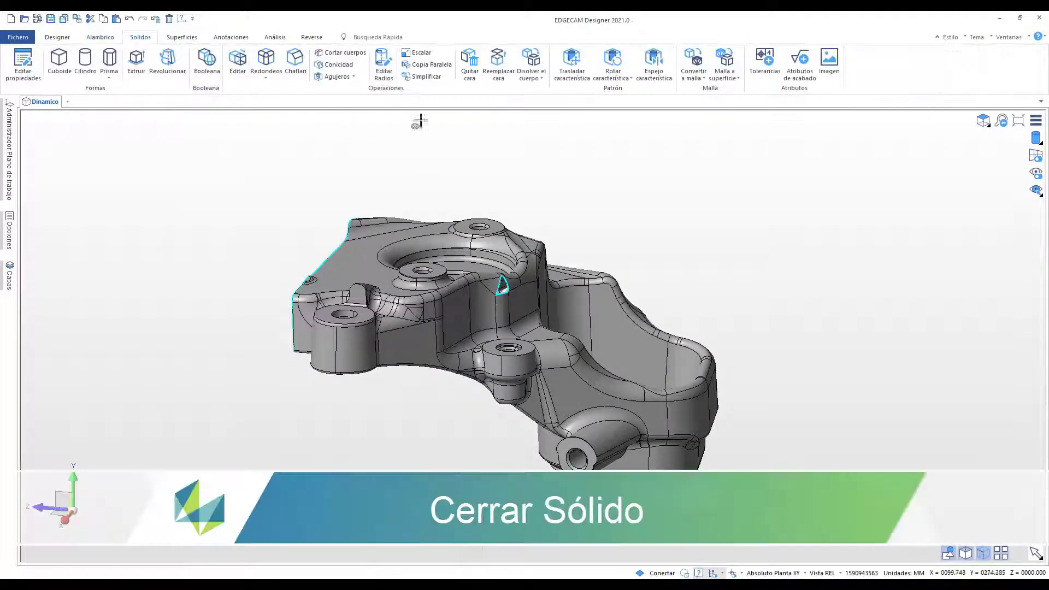
click(541, 79)
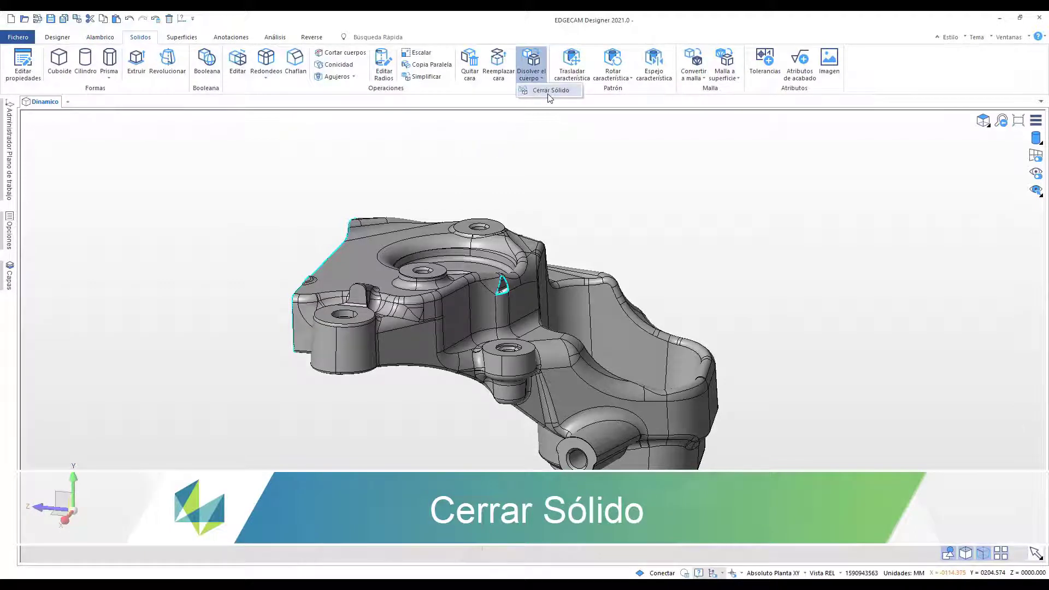
click(549, 92)
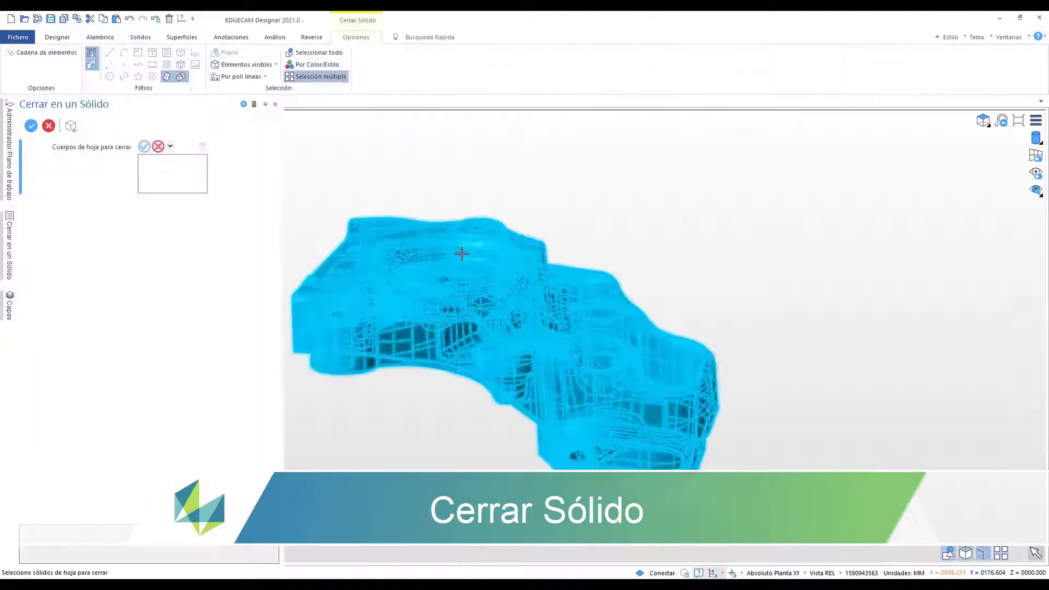
click(516, 219)
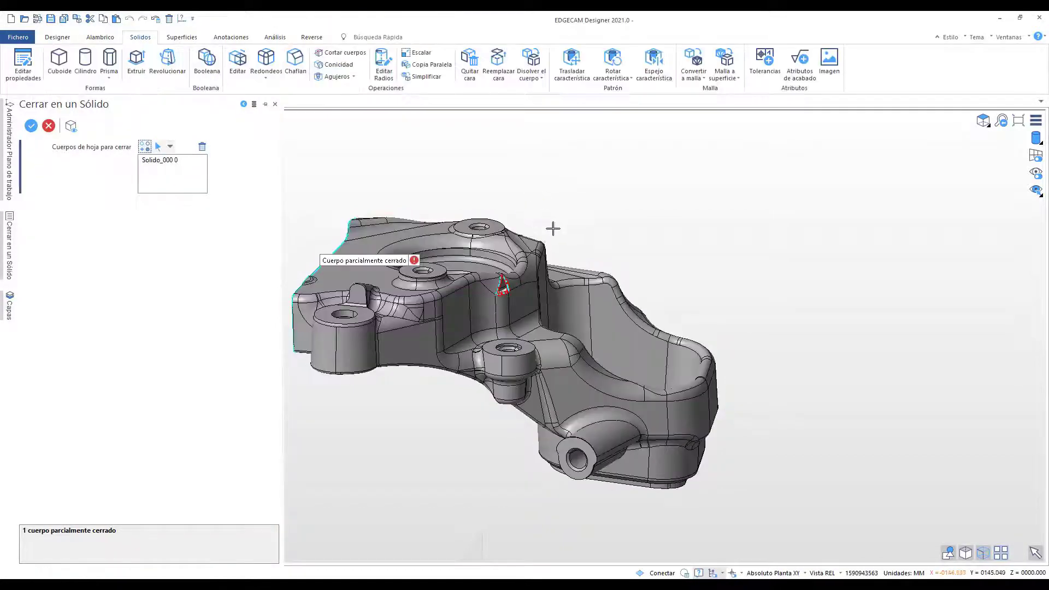
Examine the flat cut end of the casting and the small triangular opening on its side wall
middle_drag(553, 229, 708, 219)
scroll(665, 278, up, 3)
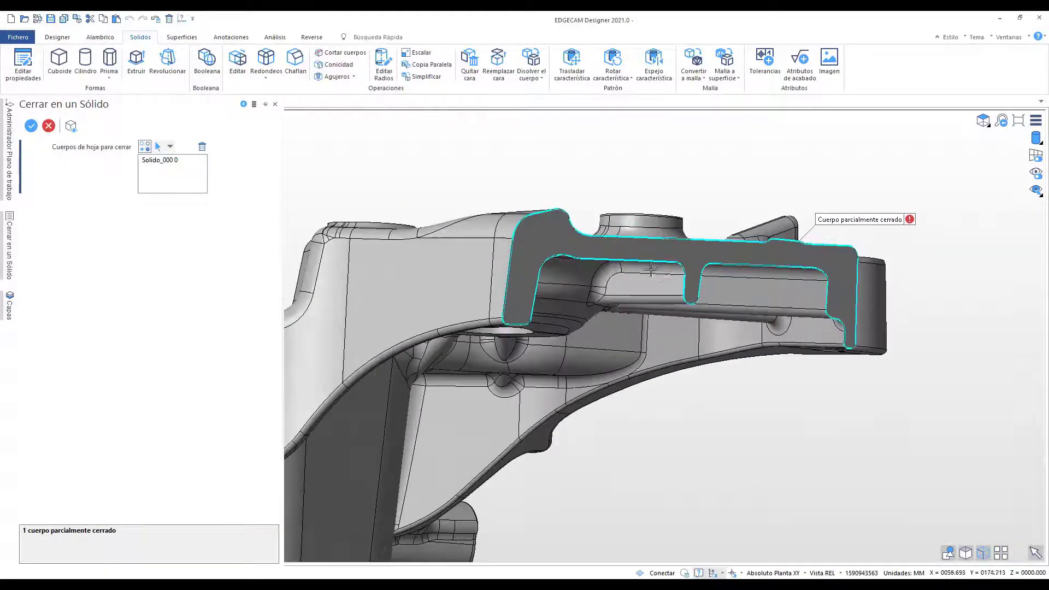
scroll(651, 270, up, 2)
scroll(720, 253, down, 2)
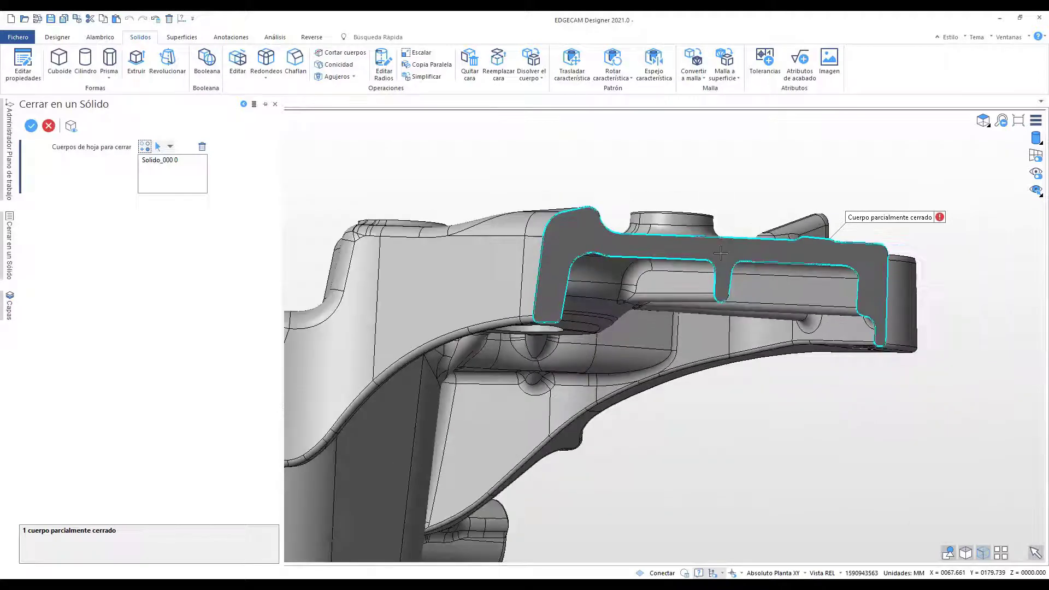
middle_drag(746, 260, 642, 253)
drag(627, 247, 638, 182)
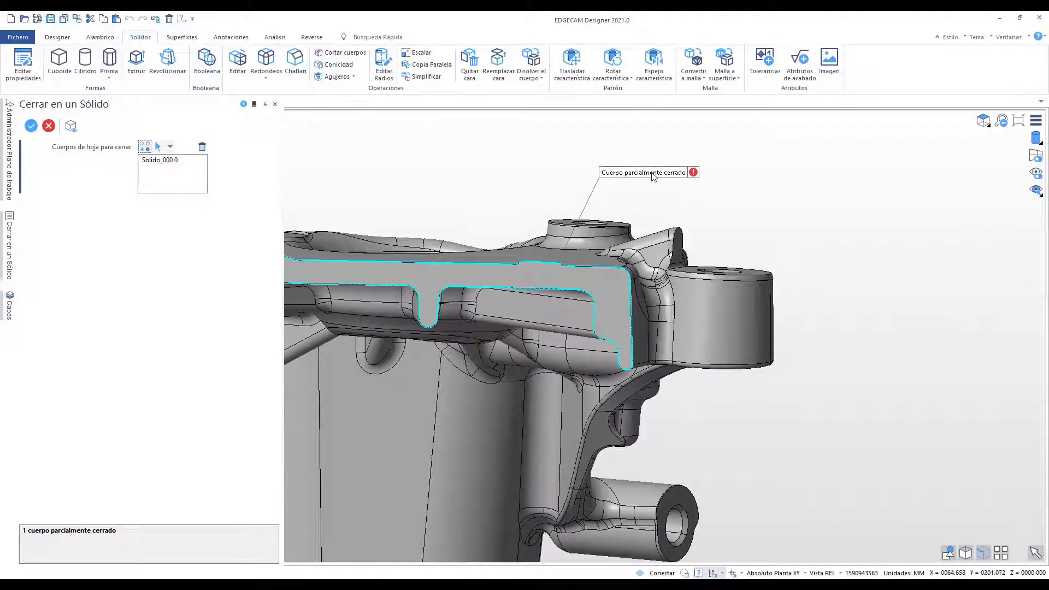
scroll(656, 183, down, 3)
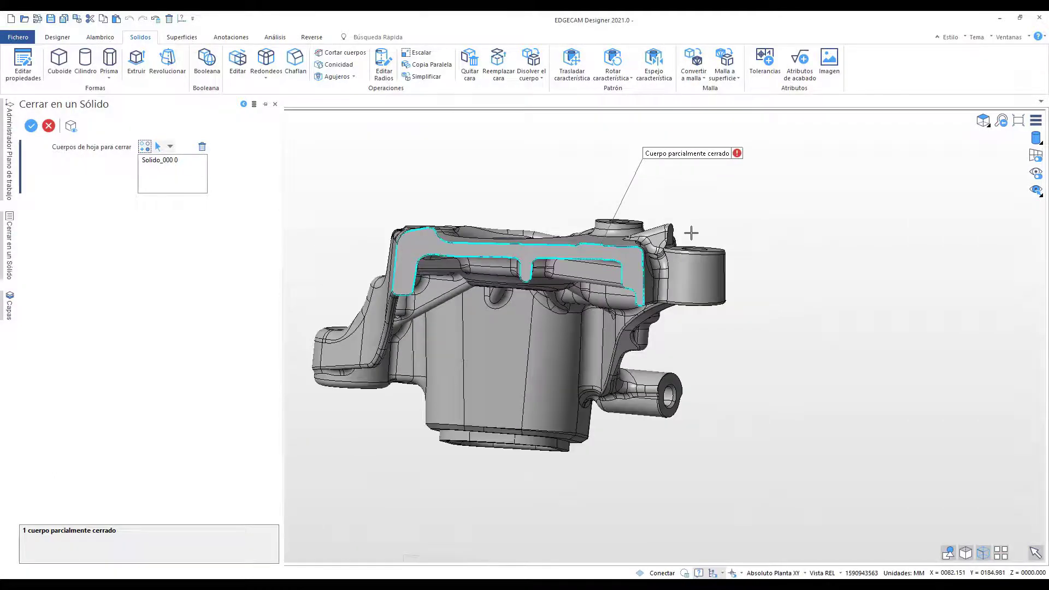
middle_drag(691, 233, 480, 244)
scroll(471, 249, up, 5)
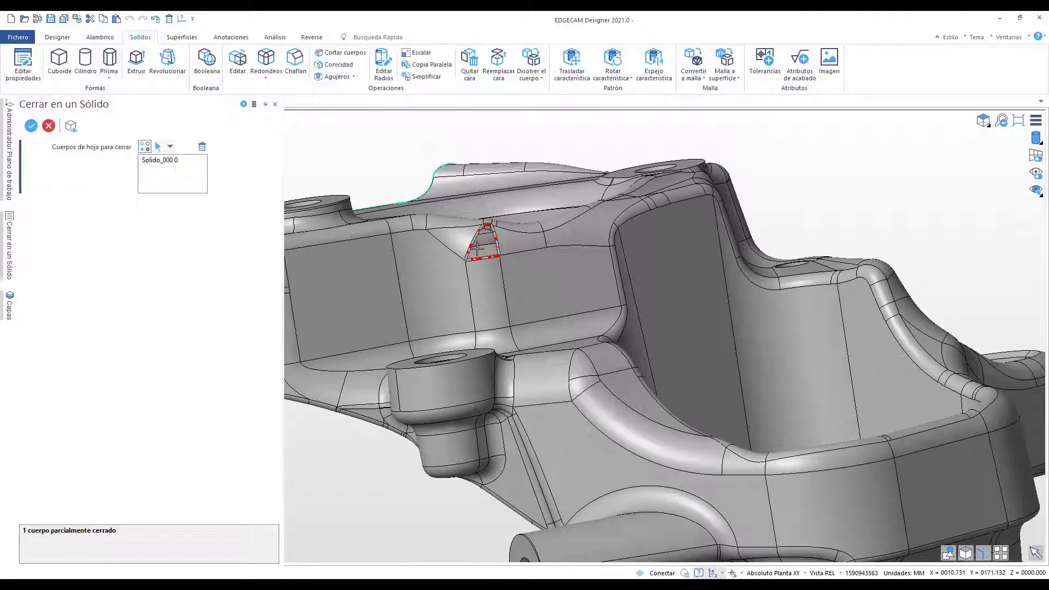
Fill the small triangular opening in the casting wall with an auto-constrained surface built from its boundary curves, joined to all edges
right_click(328, 159)
right_click(328, 158)
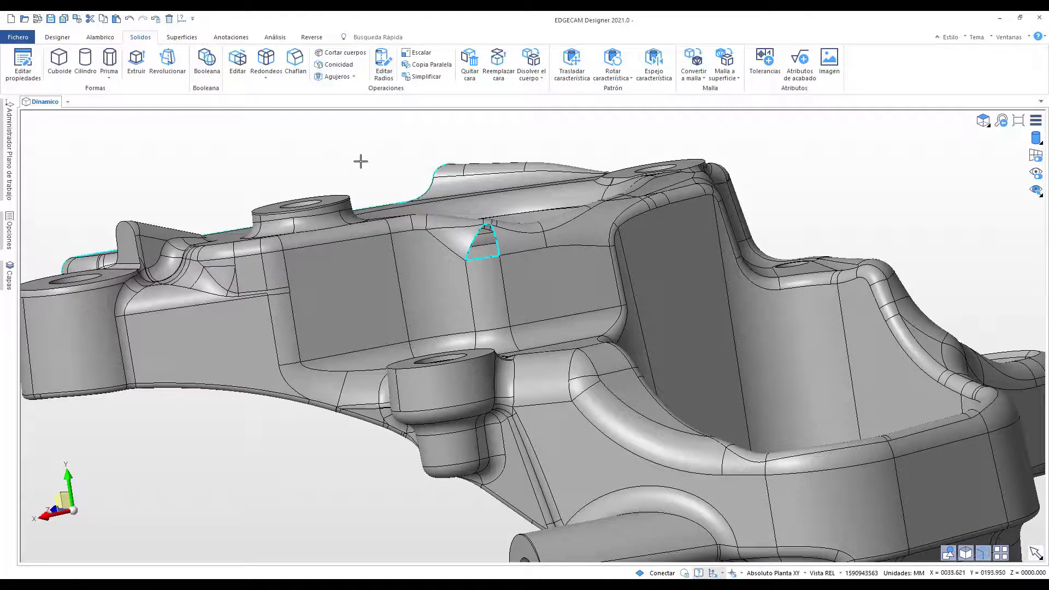
middle_drag(360, 161, 373, 162)
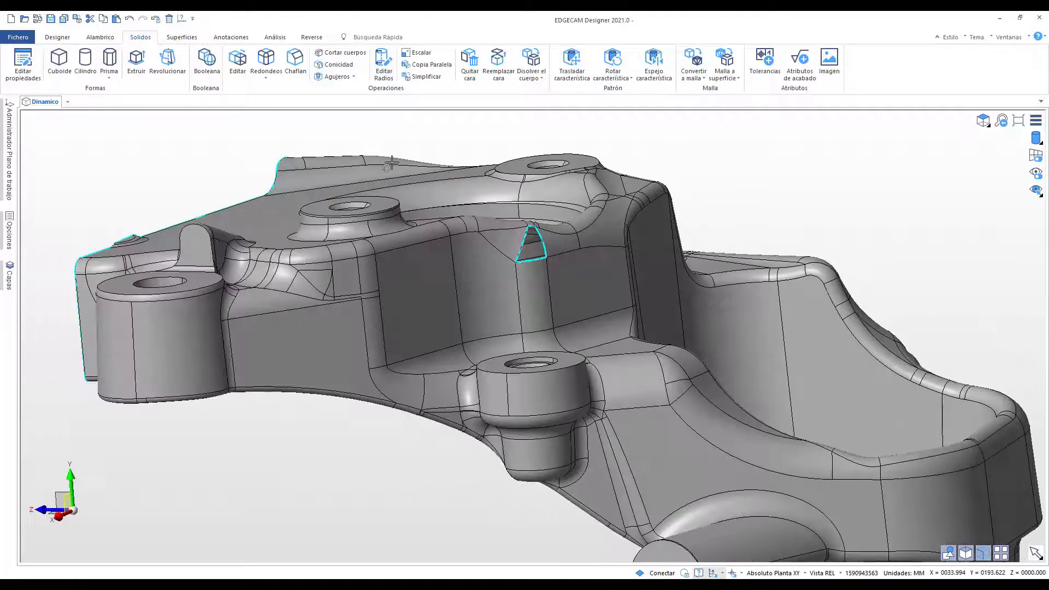
click(181, 38)
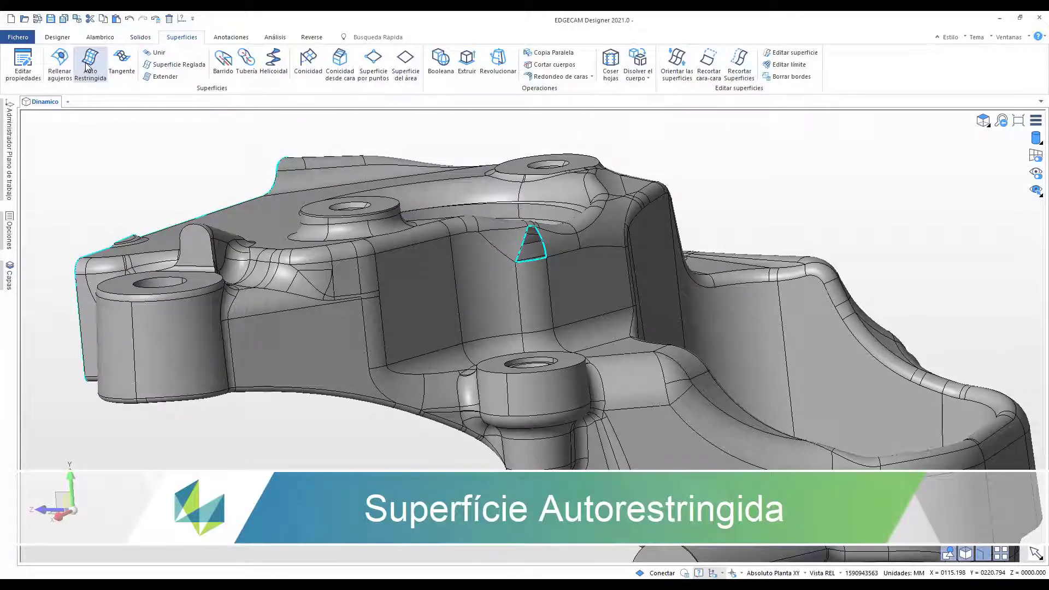
click(87, 67)
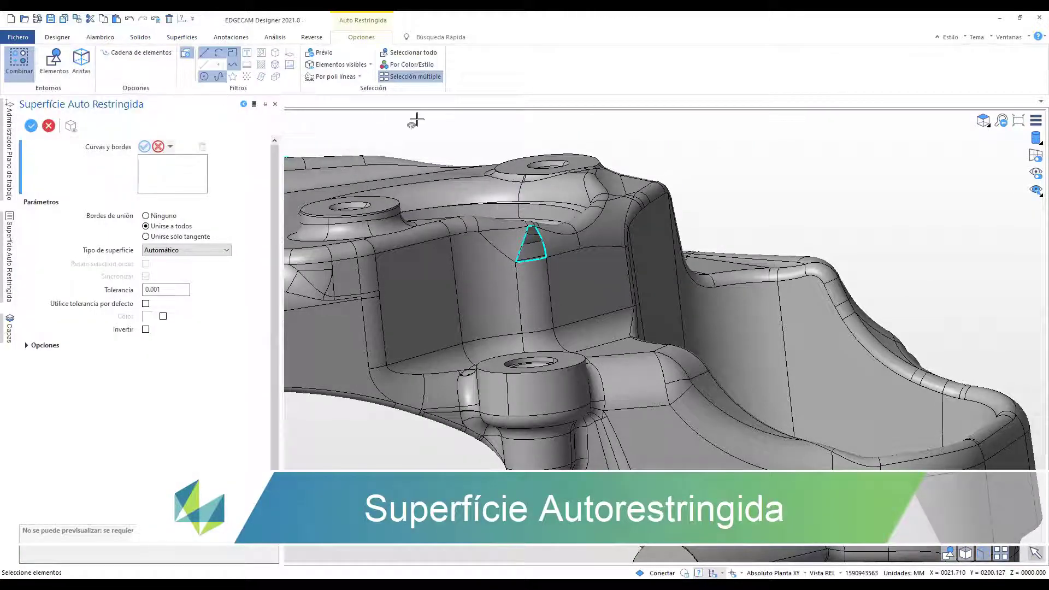
drag(424, 163, 620, 304)
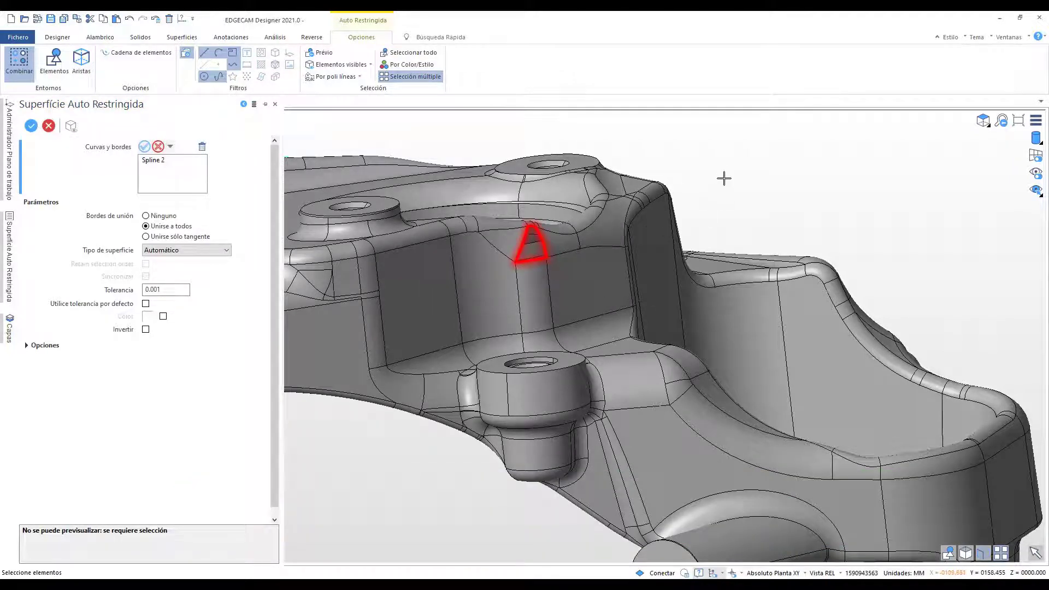
key(Return)
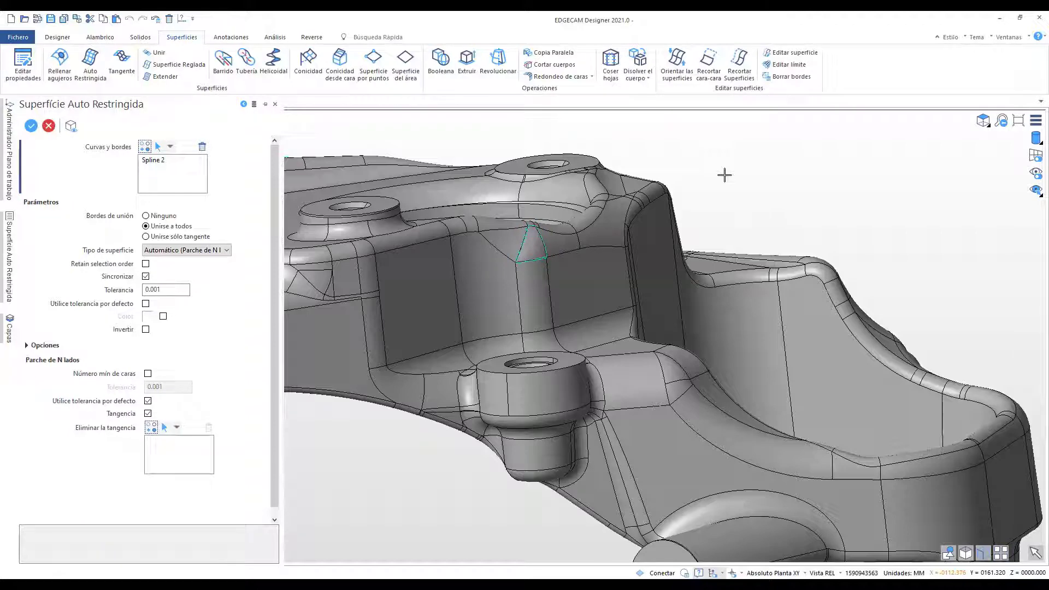
key(Return)
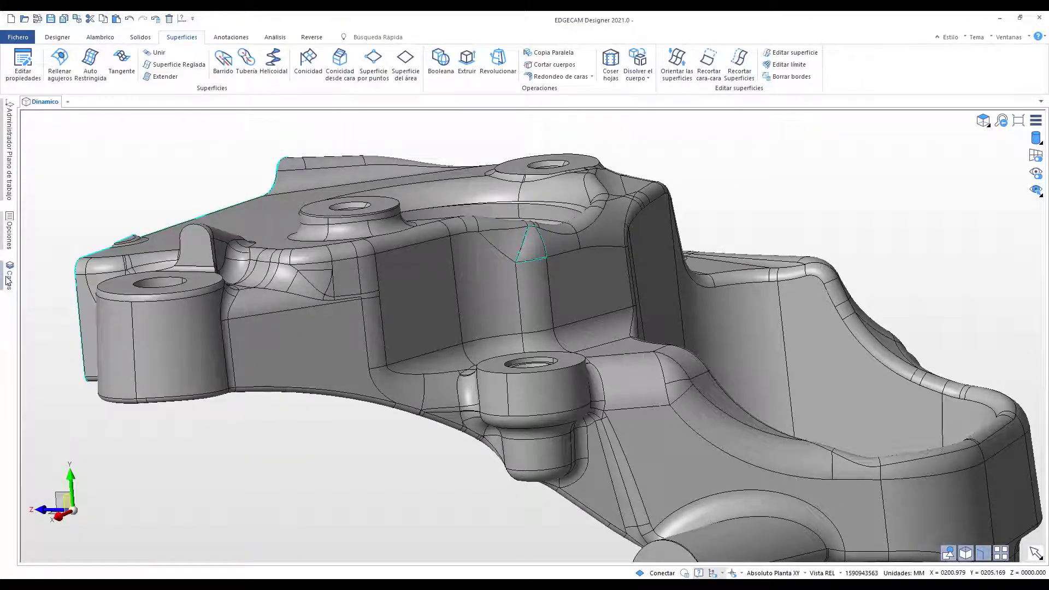
Check the surfaces in the layer tree and sew all the casting's sheet bodies into one body with a 0.05 tolerance
click(10, 276)
click(37, 167)
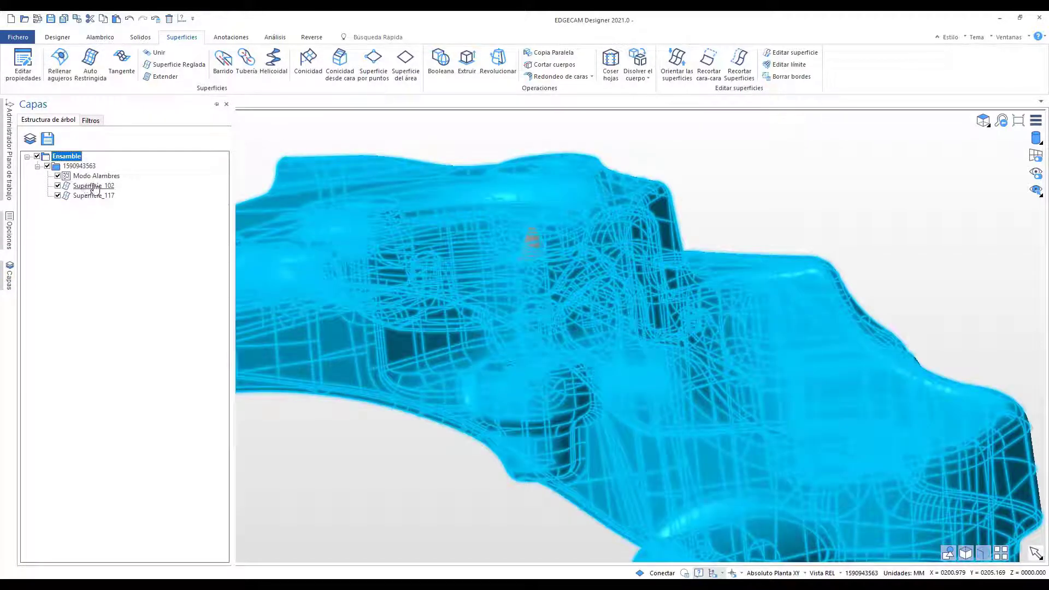
scroll(351, 292, down, 10)
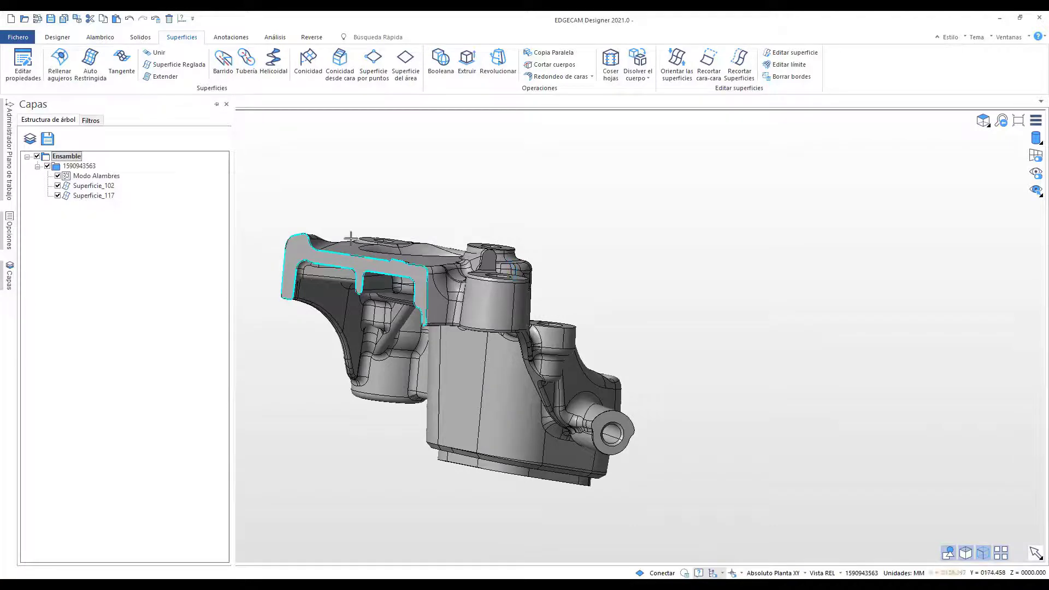
middle_drag(508, 230, 399, 222)
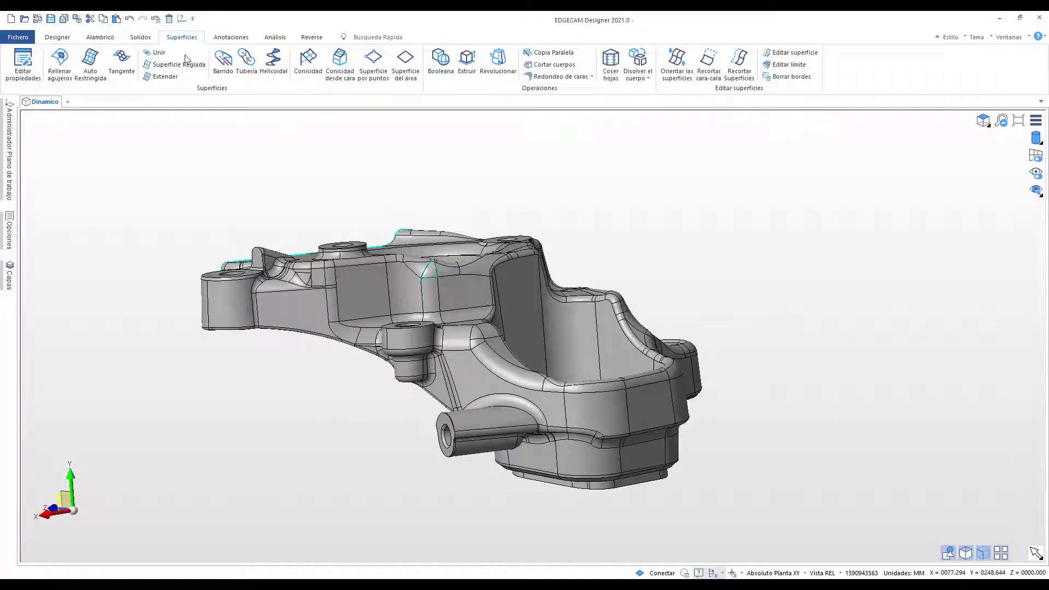
click(608, 63)
scroll(525, 194, down, 3)
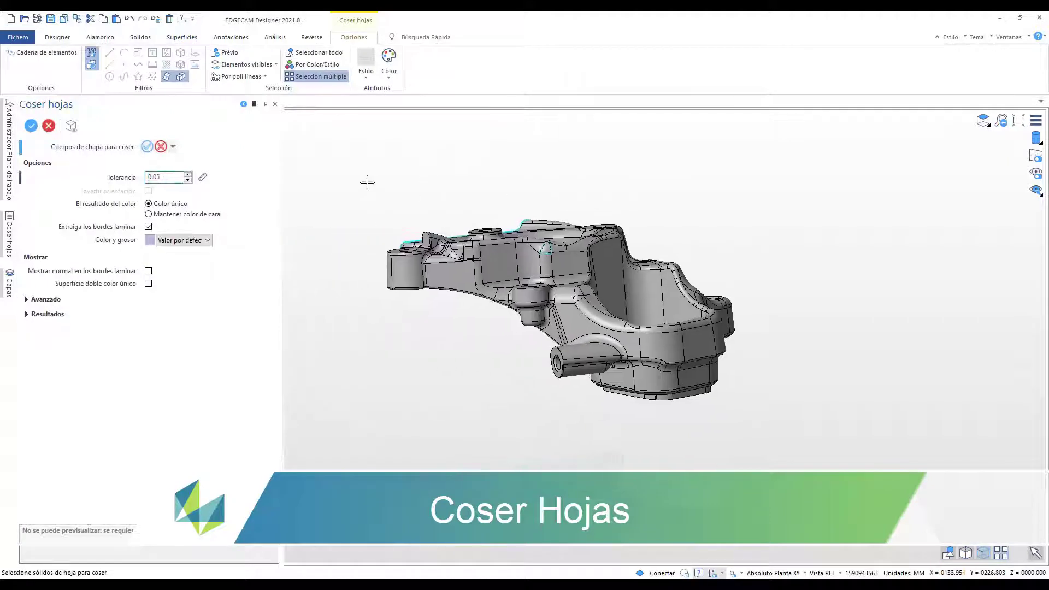
drag(350, 136, 796, 463)
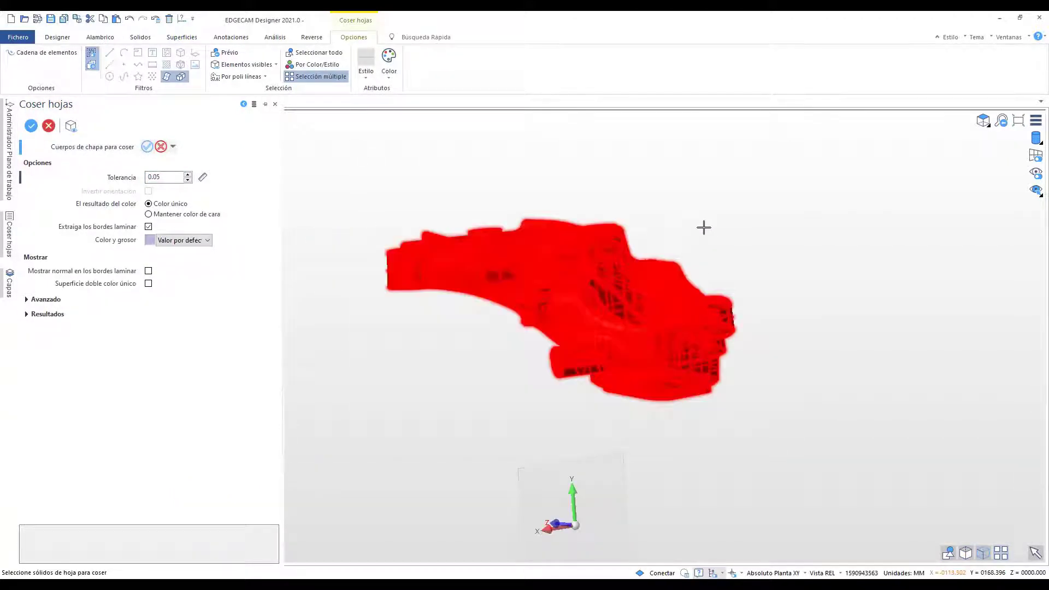
right_click(704, 227)
drag(613, 224, 643, 182)
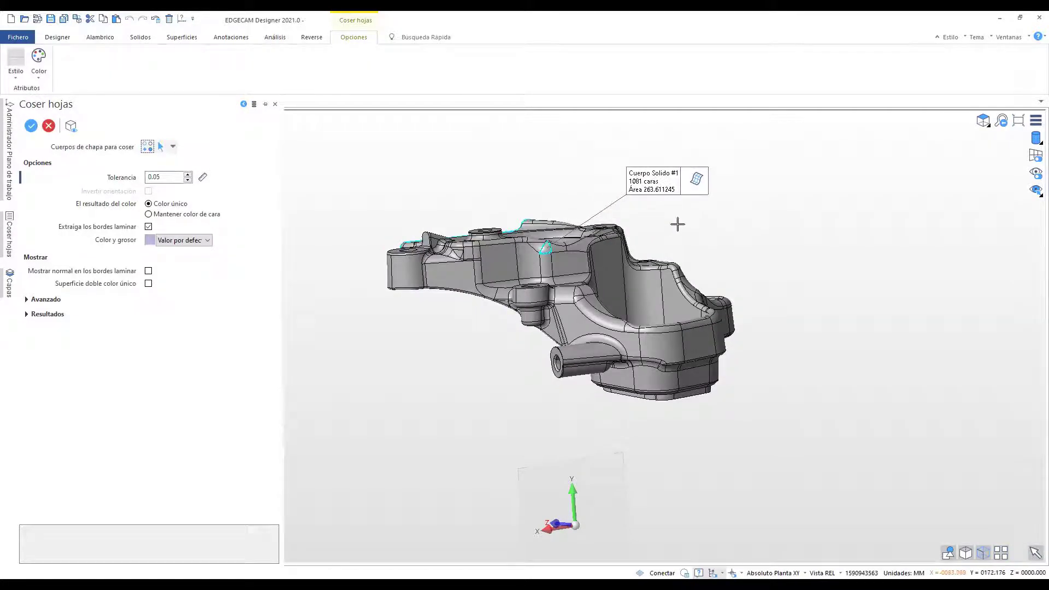
scroll(677, 224, up, 1)
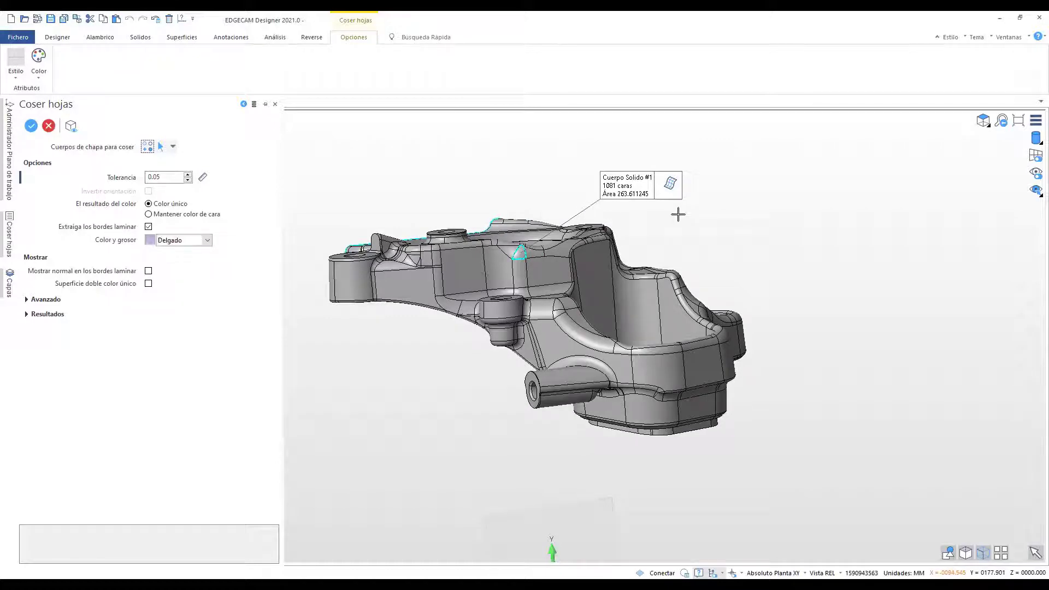
key(Escape)
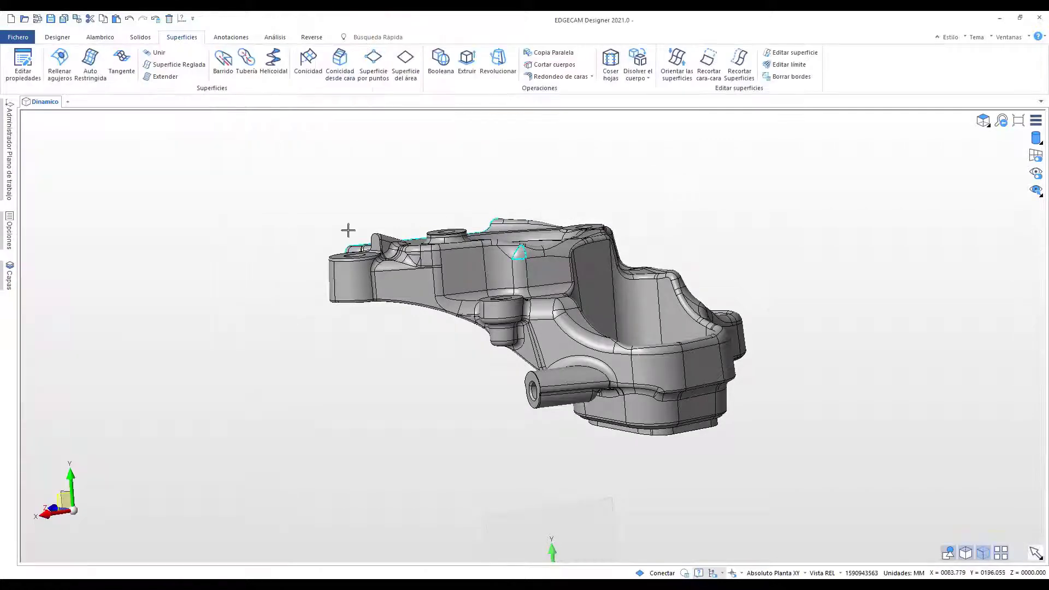
Check the sewn body in the layer tree and run a body validation on Solido_102 that highlights problem zones
click(9, 275)
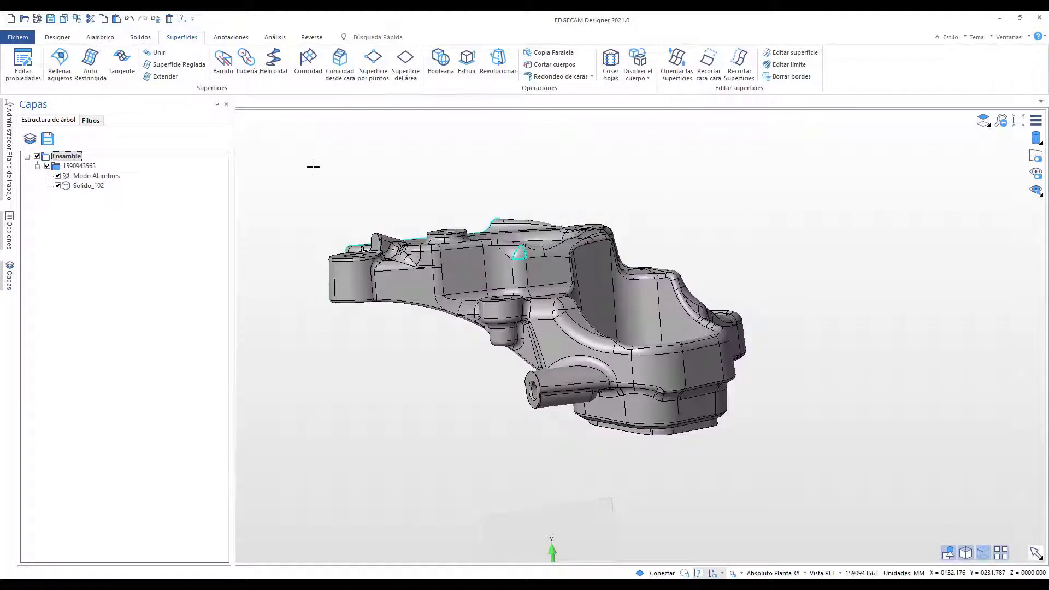
click(273, 38)
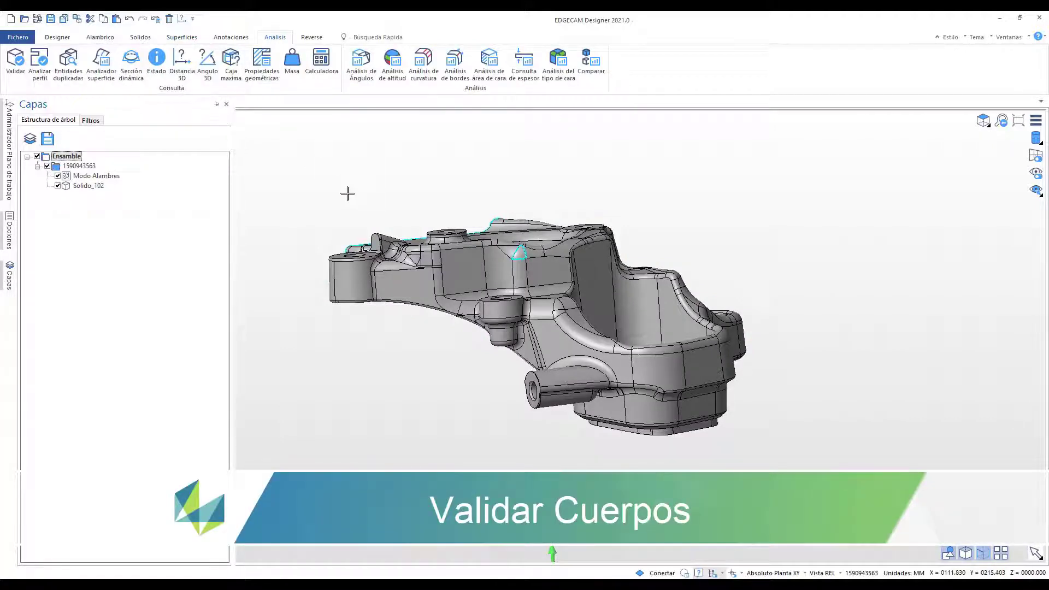
click(15, 59)
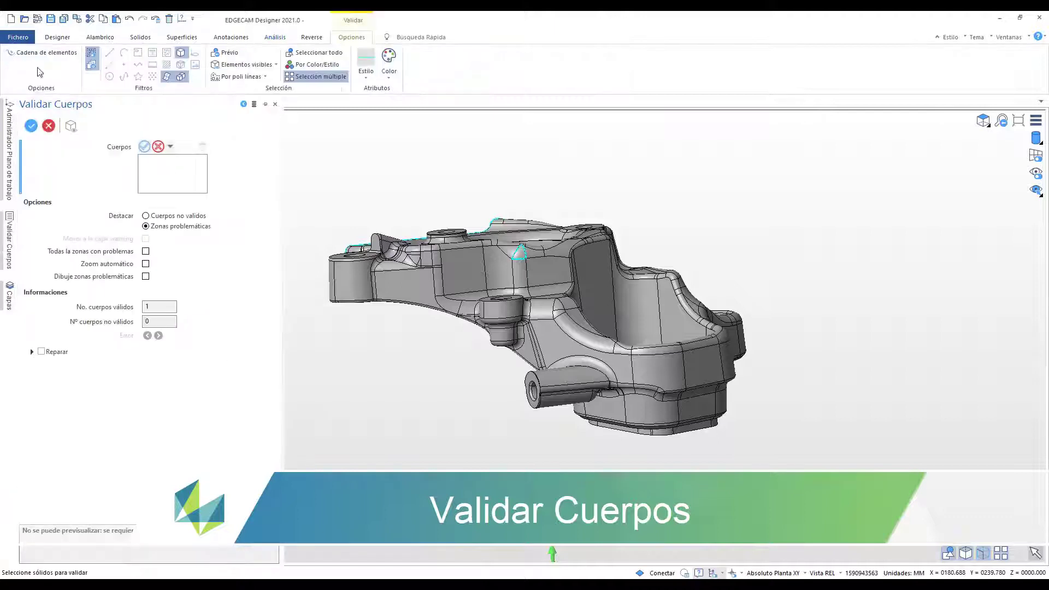
click(488, 271)
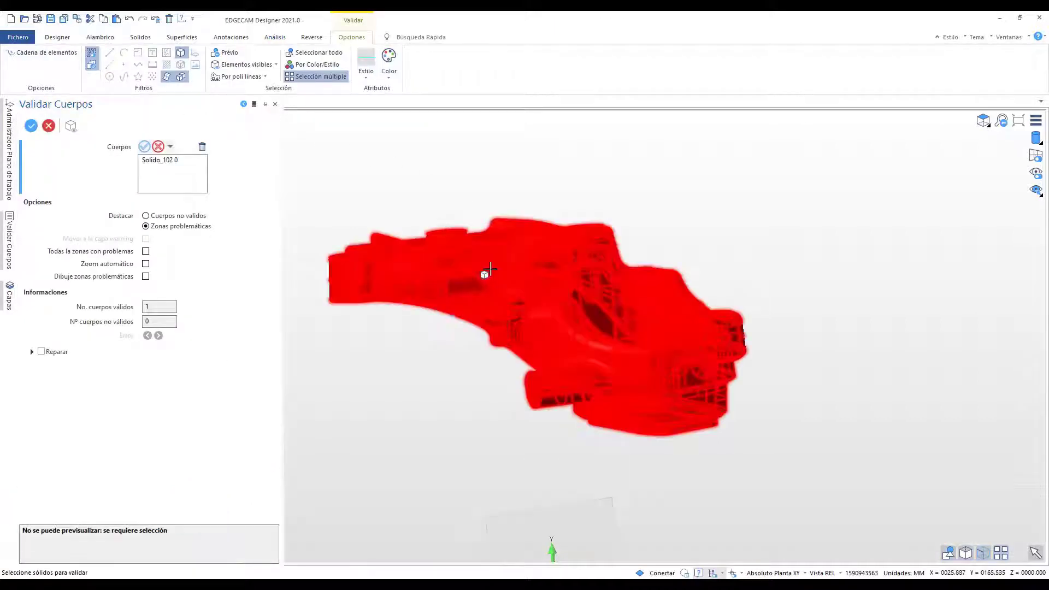
right_click(546, 164)
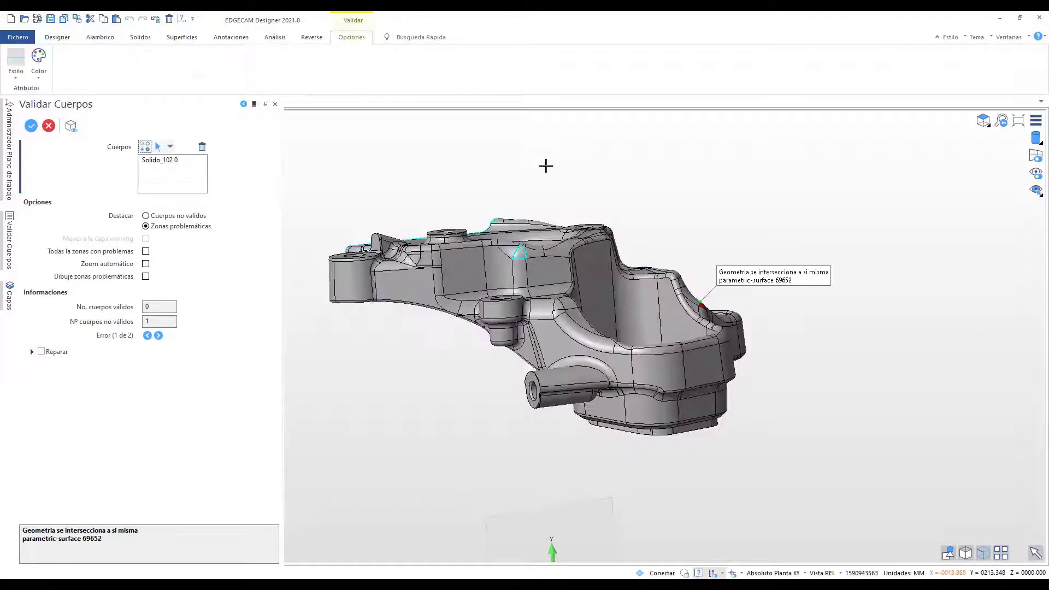
Examine each problem zone flagged by the validation closely on the model
middle_drag(741, 242, 683, 256)
scroll(686, 307, up, 8)
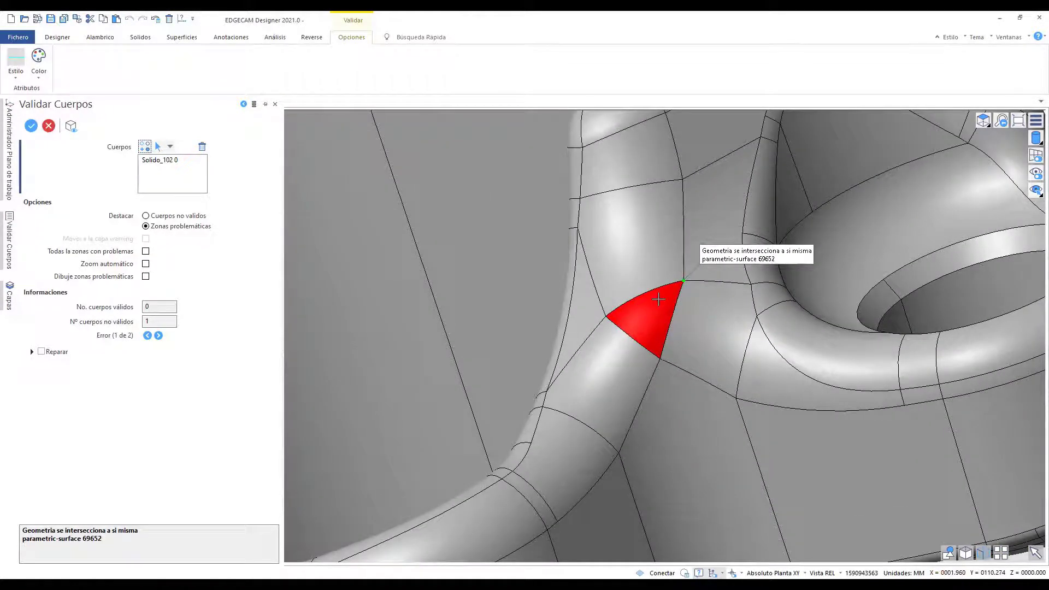
scroll(658, 300, down, 4)
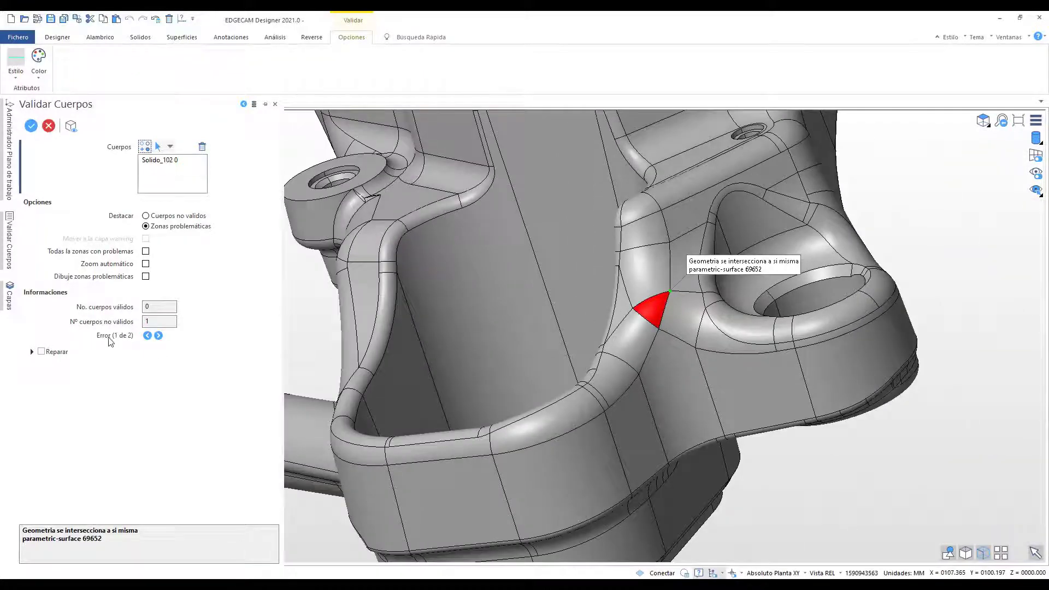
click(157, 336)
scroll(473, 232, down, 2)
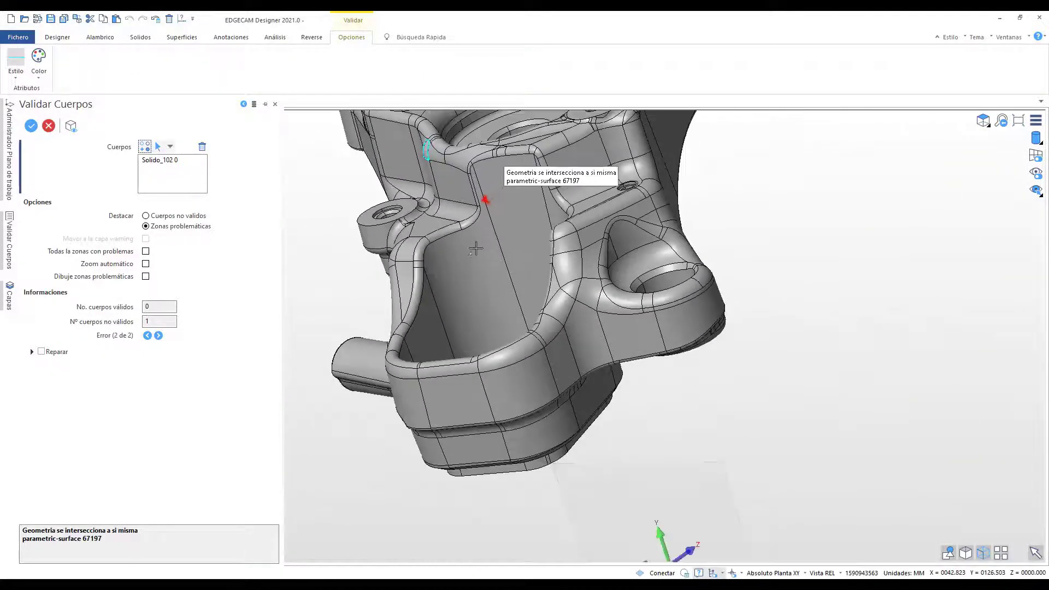
middle_drag(510, 325, 454, 223)
scroll(546, 279, up, 3)
scroll(563, 261, up, 2)
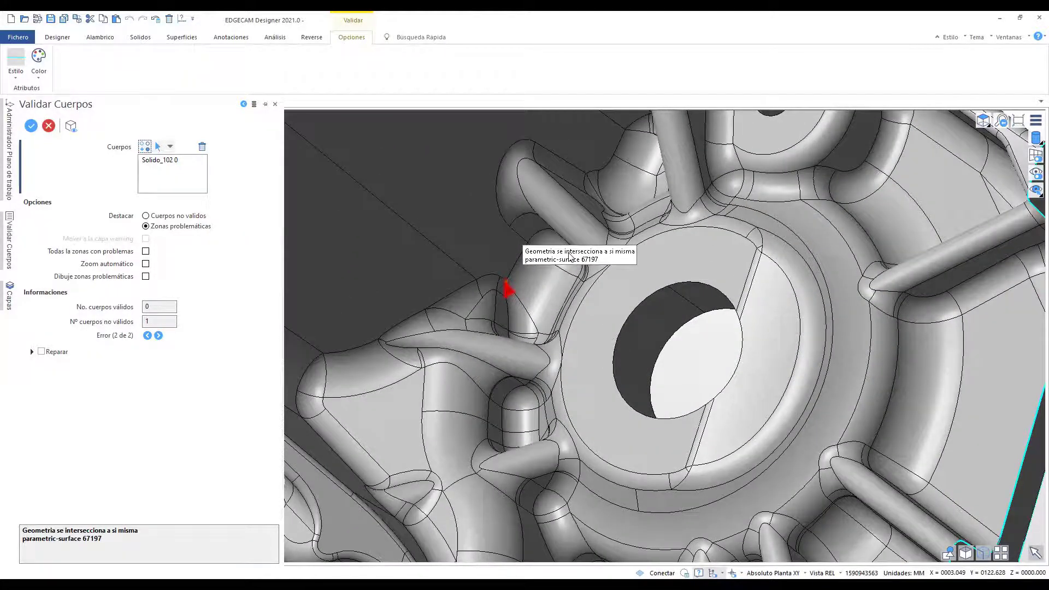
scroll(570, 257, down, 8)
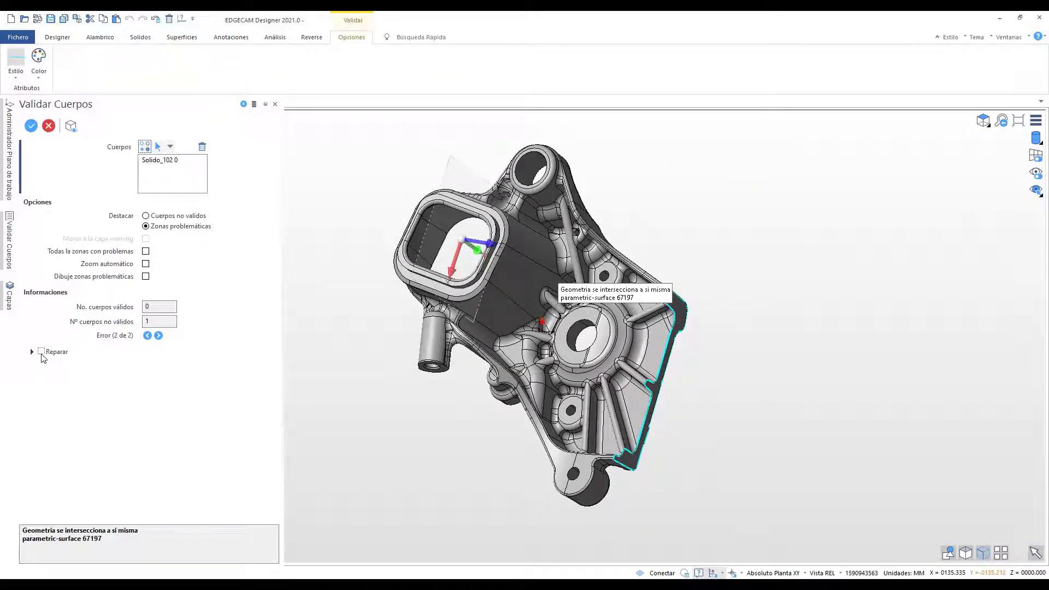
Repair the invalid geometry of Solido_102 within the body validation and apply the result
click(41, 352)
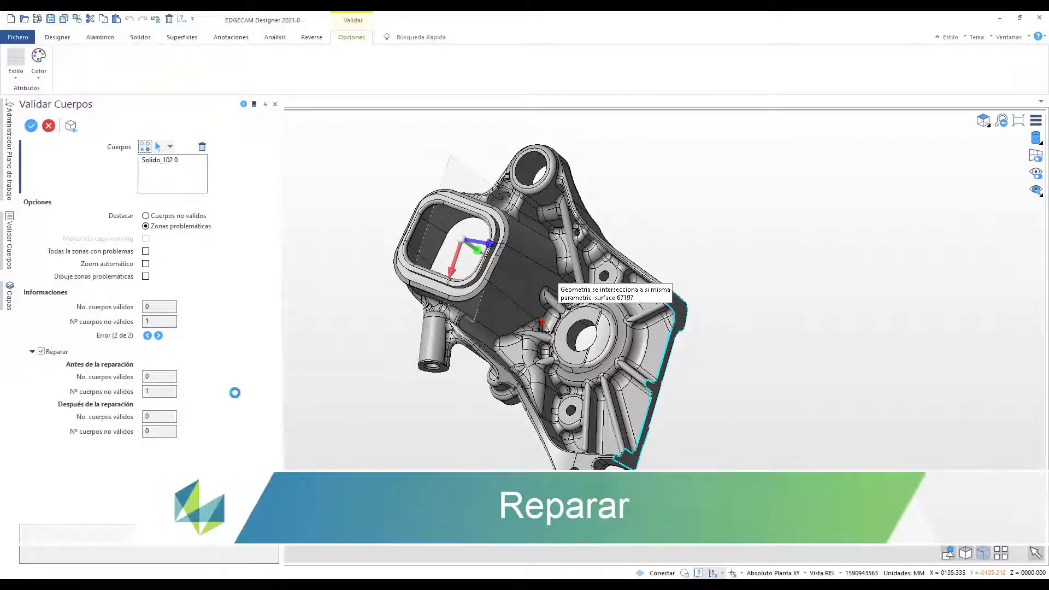
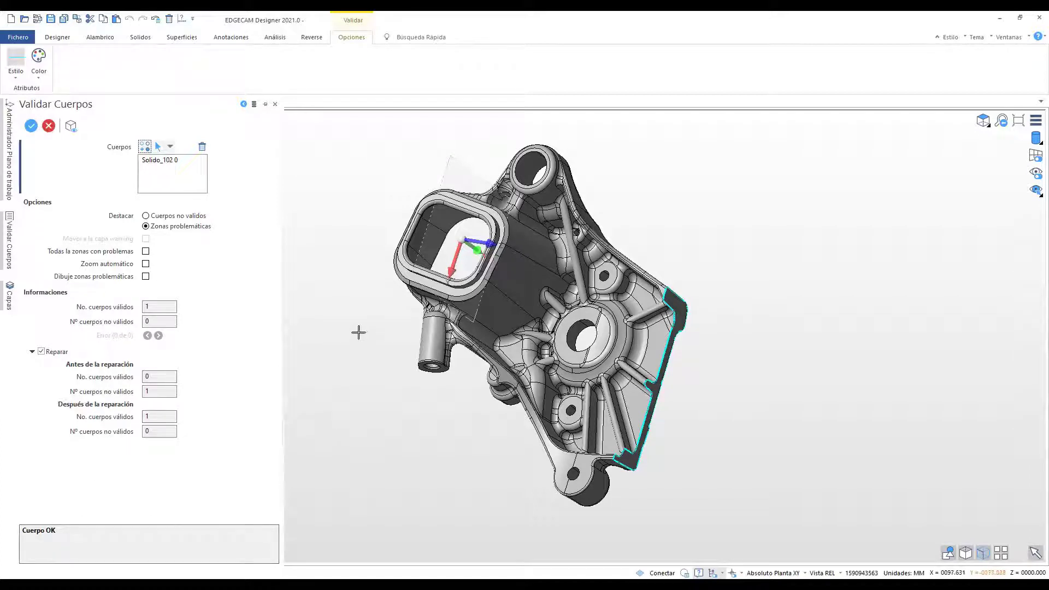
key(Return)
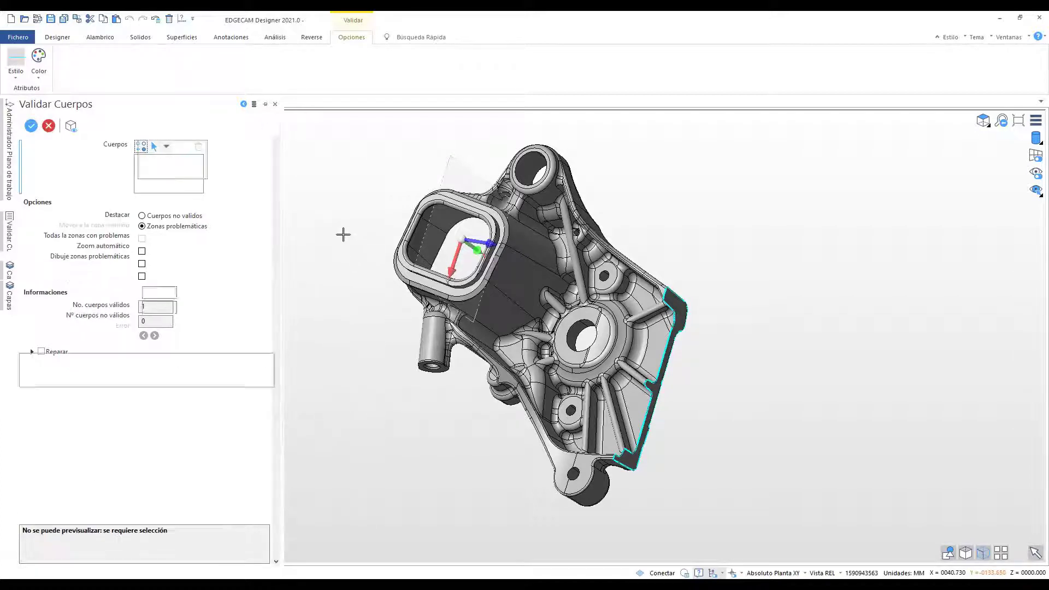
key(Escape)
Delete the leftover boundary curves along the casting's cut edge and around the filled triangular opening
middle_drag(468, 235, 623, 195)
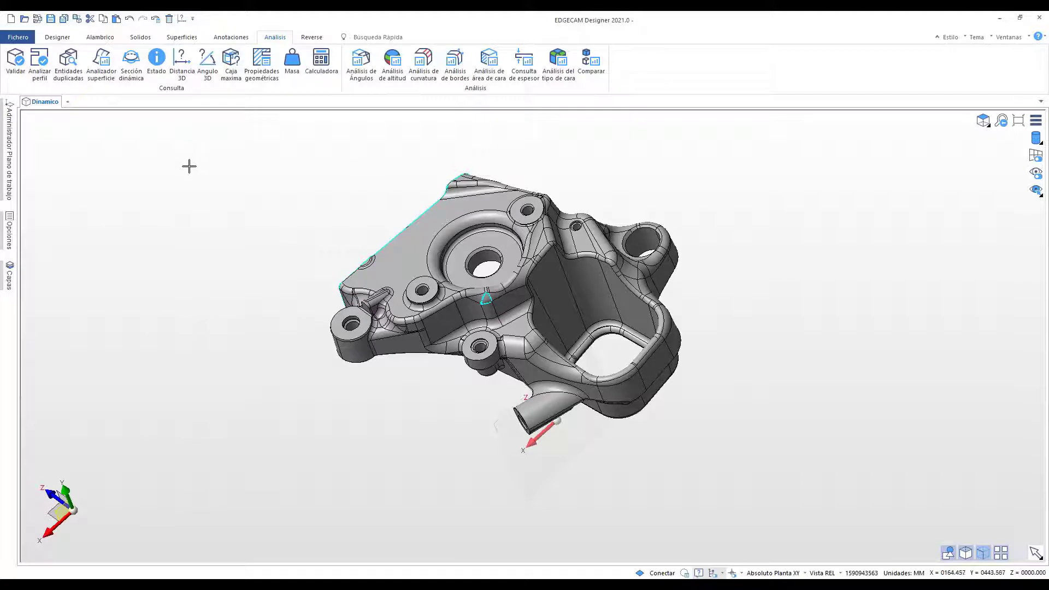
click(170, 20)
click(485, 266)
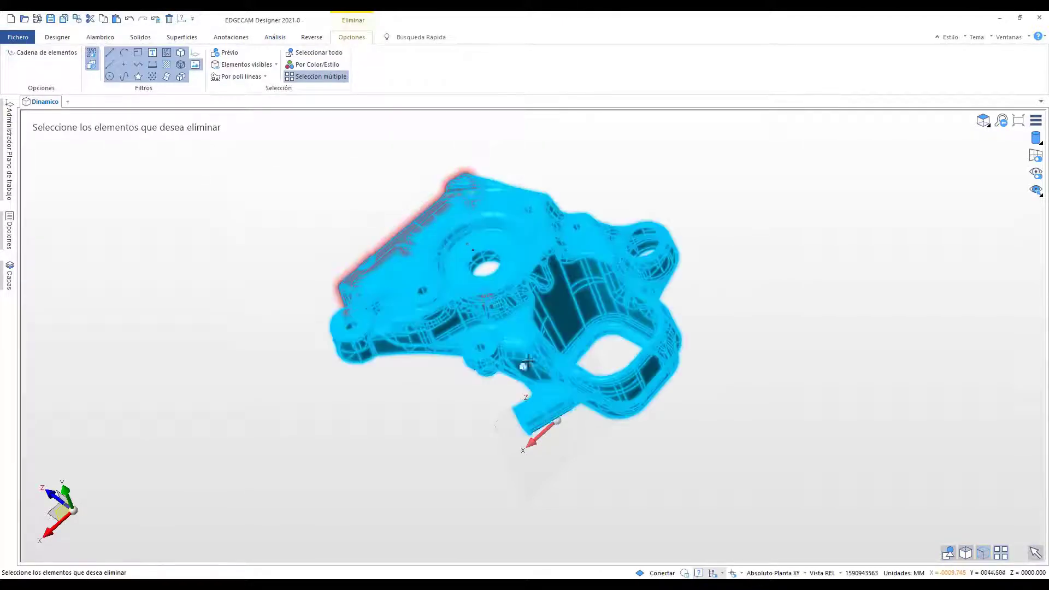
right_click(579, 157)
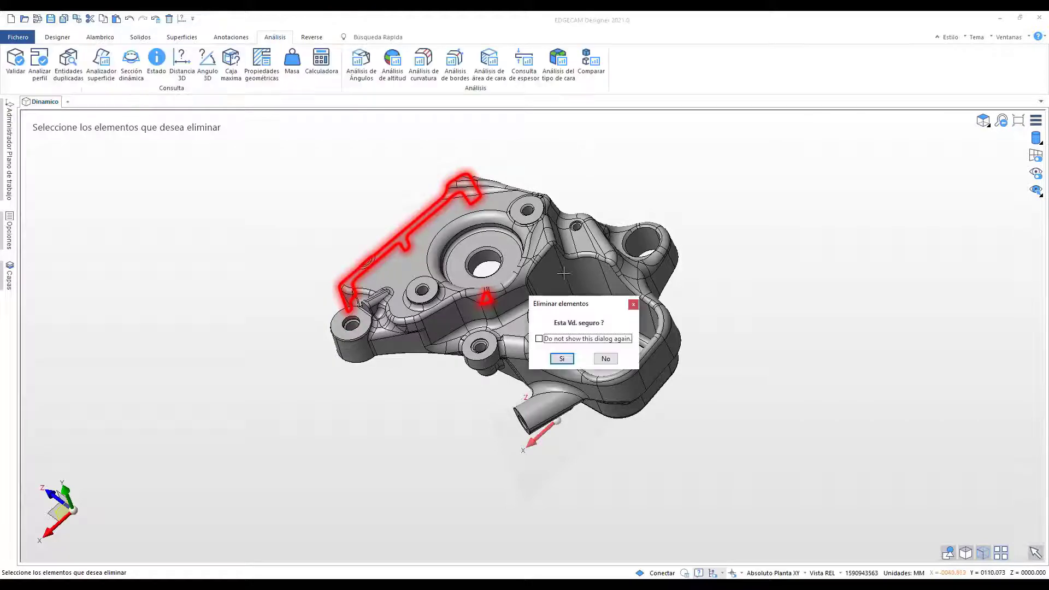
click(562, 358)
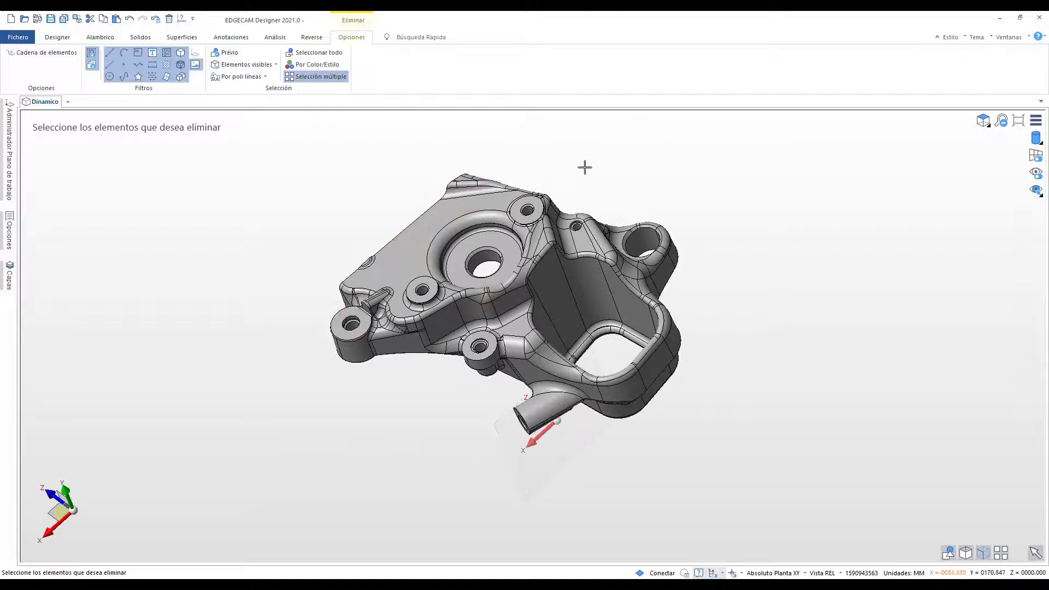
scroll(576, 164, up, 3)
key(Escape)
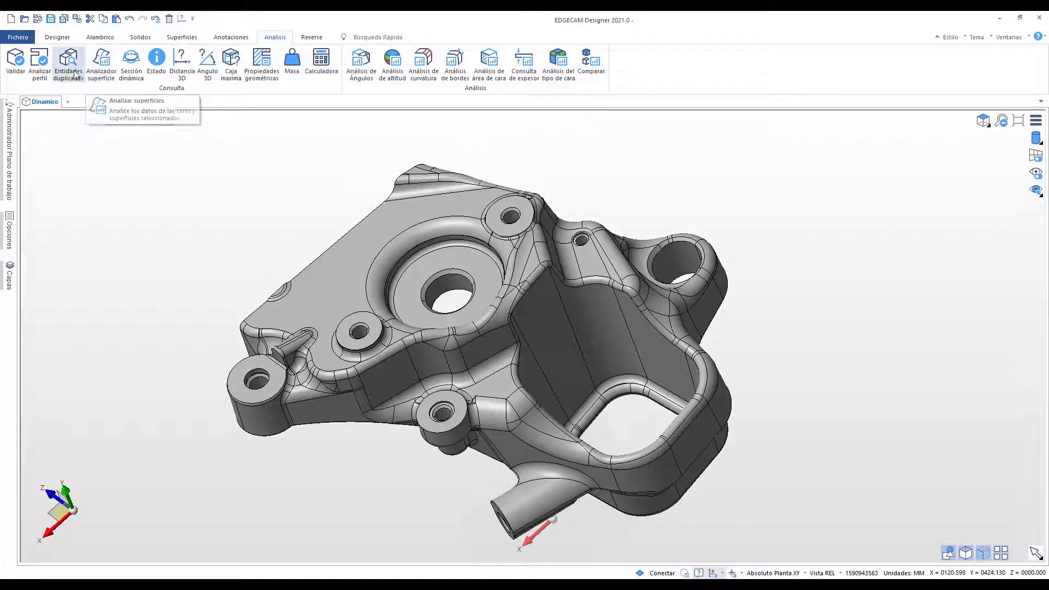
Analyze the curved blend surface around the large central bore with the surface analyzer
click(95, 61)
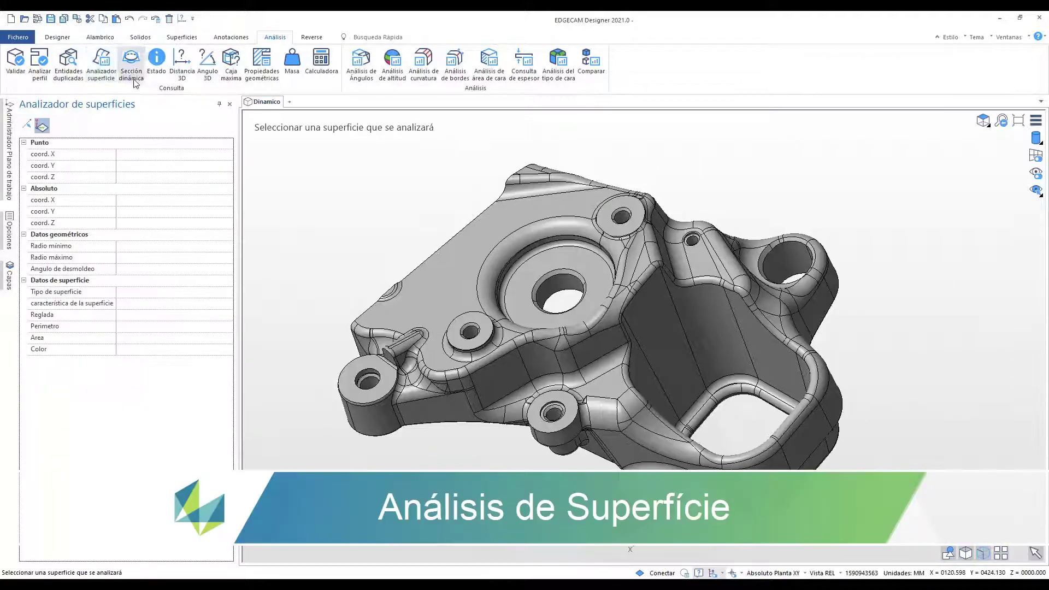
click(508, 246)
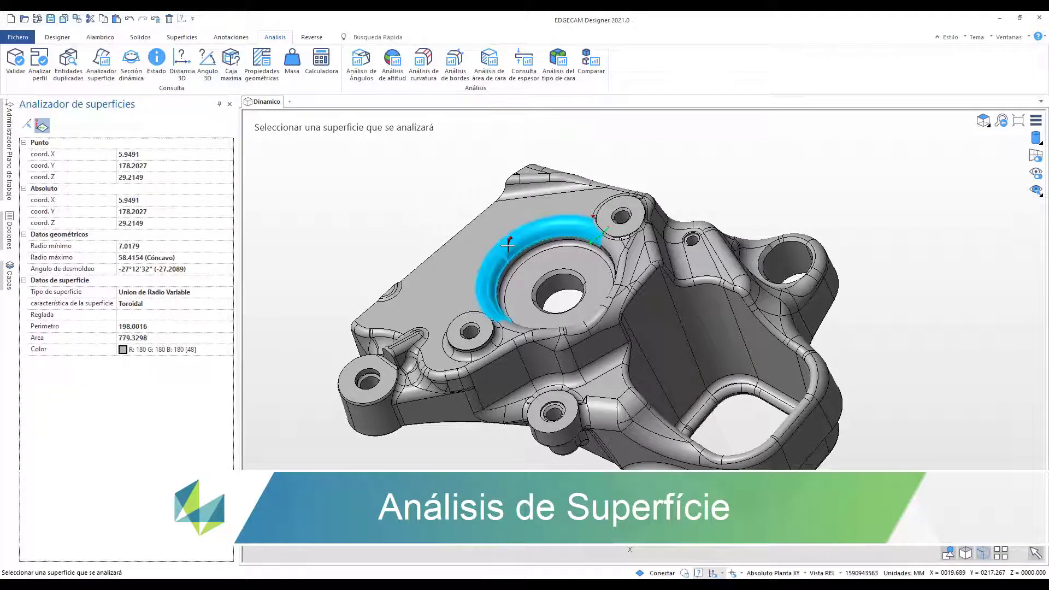
Inspect the small blend surface between the large central bore and the adjacent upper boss with the surface analyzer
click(617, 250)
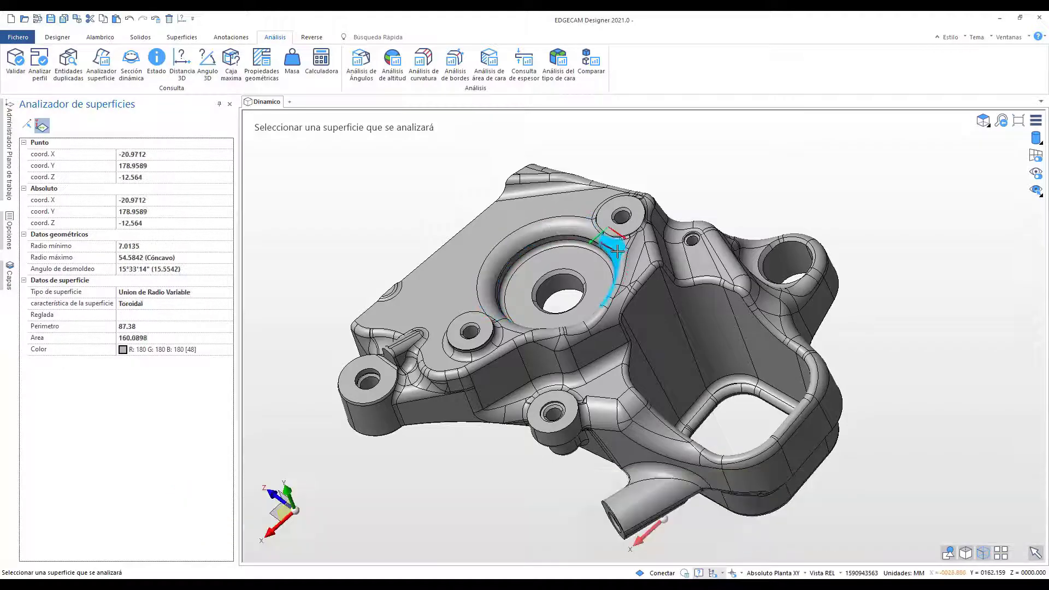
click(618, 252)
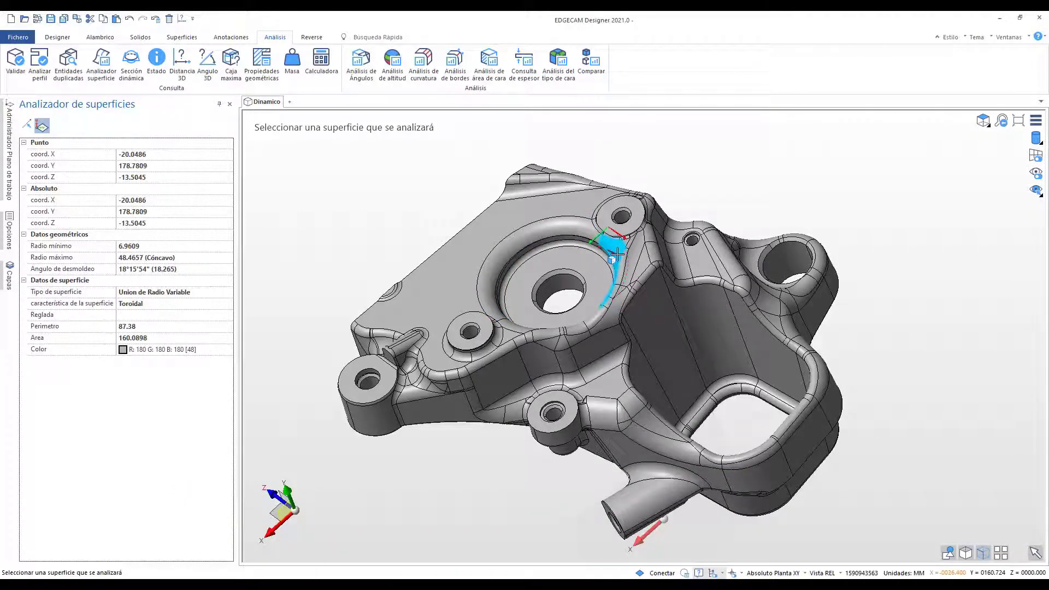
key(Escape)
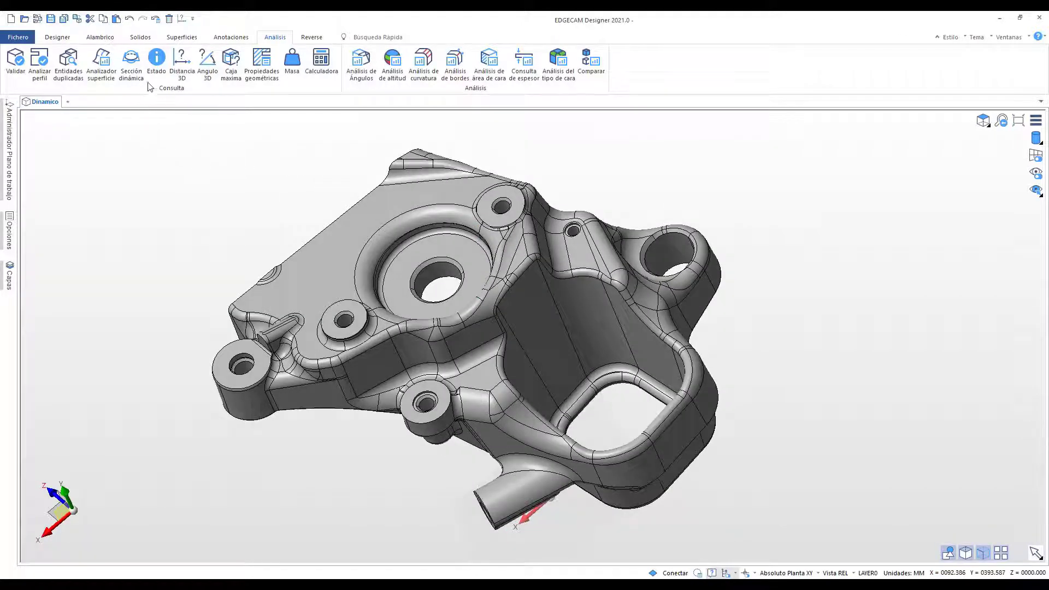
Examine the casting with a hatched dynamic section along the X axis, shifting the cutting plane through the part
click(131, 60)
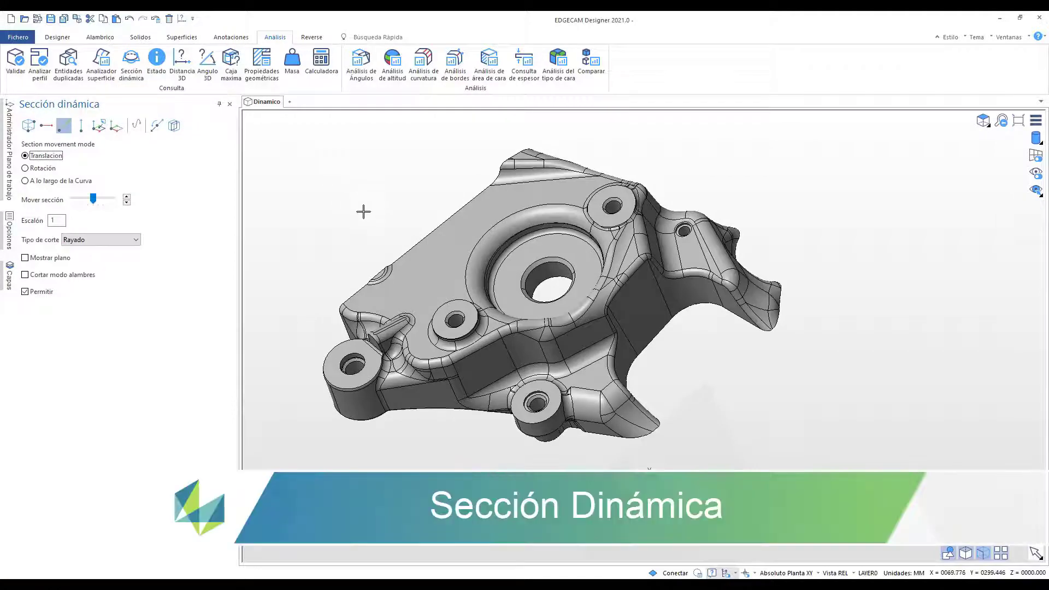
middle_drag(362, 211, 377, 177)
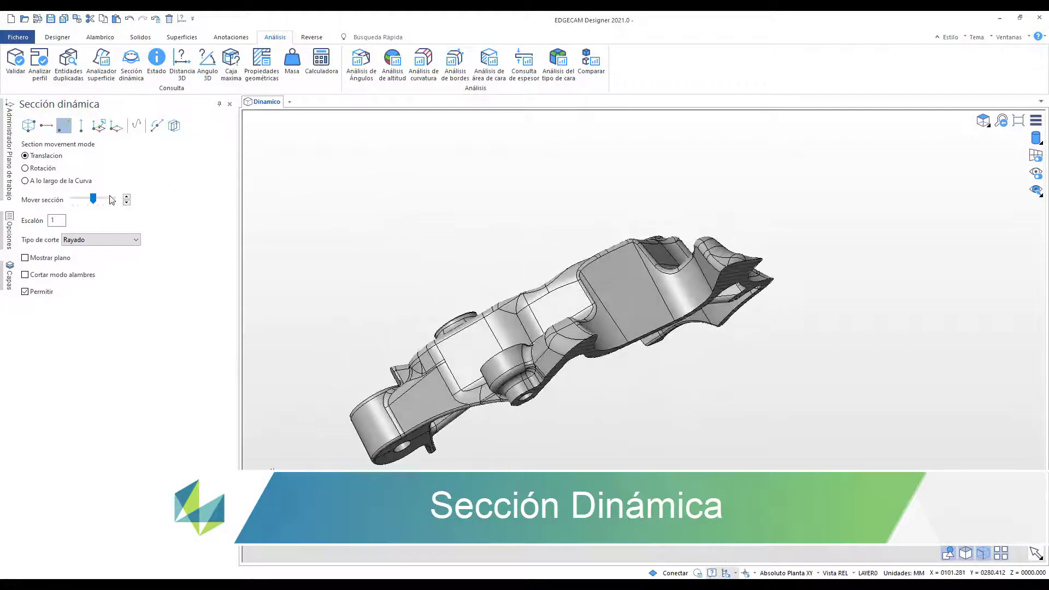
click(46, 126)
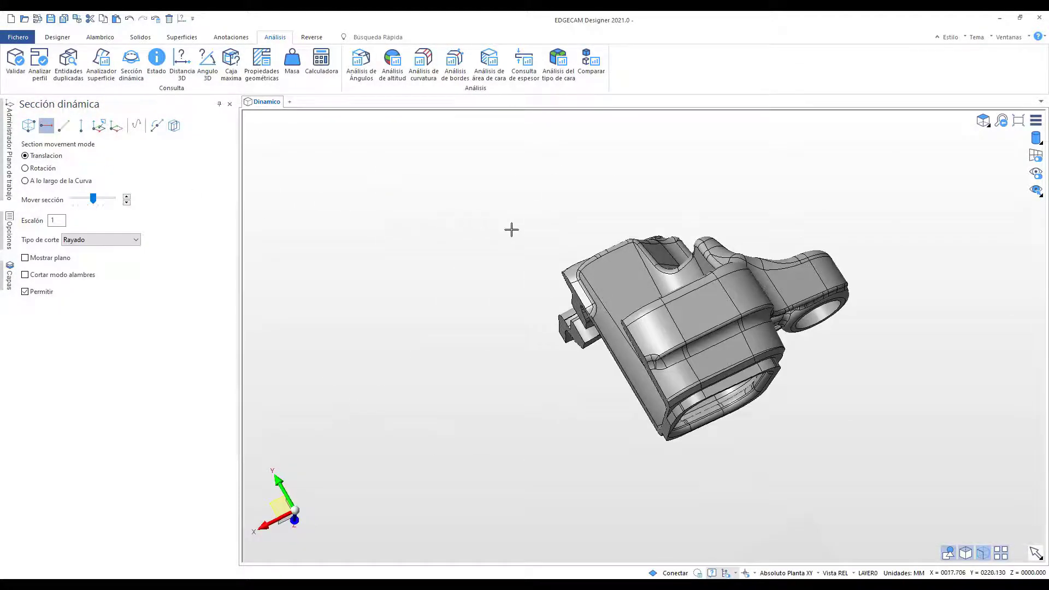
middle_drag(568, 222, 622, 246)
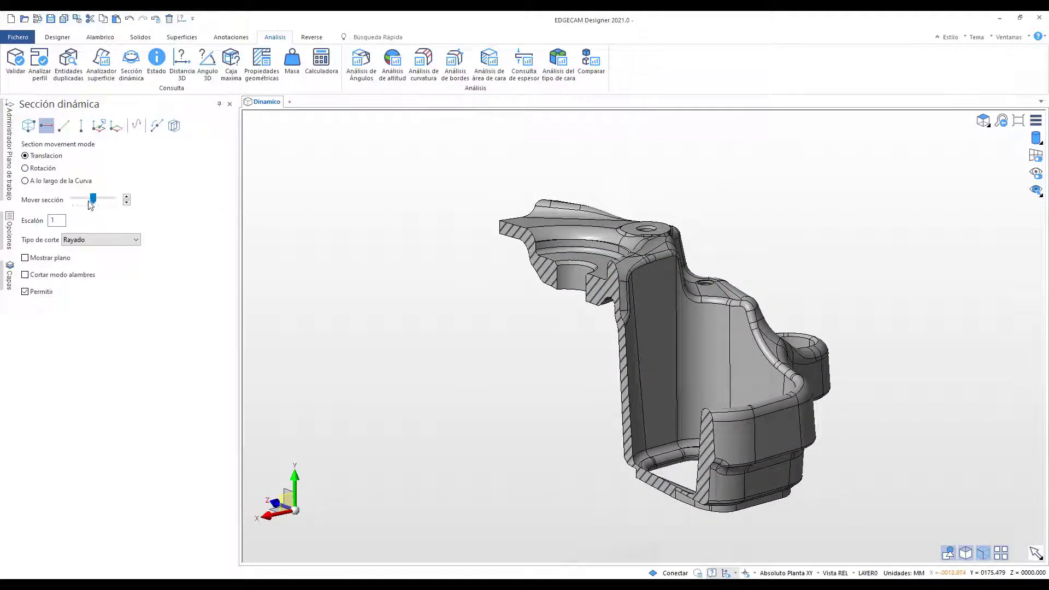
mouse_move(91, 204)
mouse_down()
mouse_move(80, 204)
mouse_move(96, 204)
mouse_up()
Pass the dynamic section plane through the center of the large bore, examine the cut, and end the section view
click(30, 129)
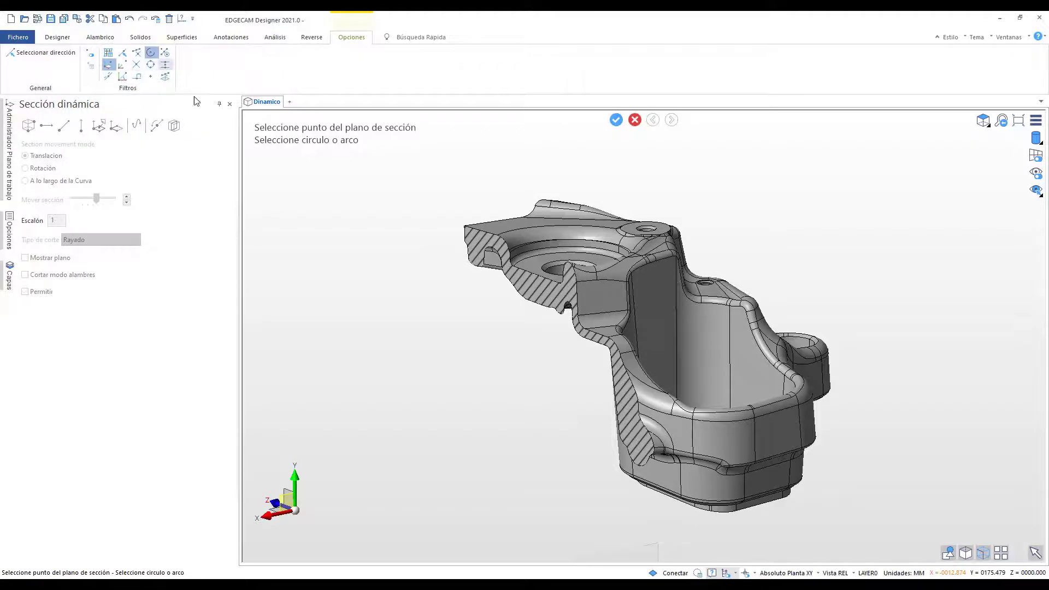
middle_drag(457, 173, 491, 219)
click(588, 248)
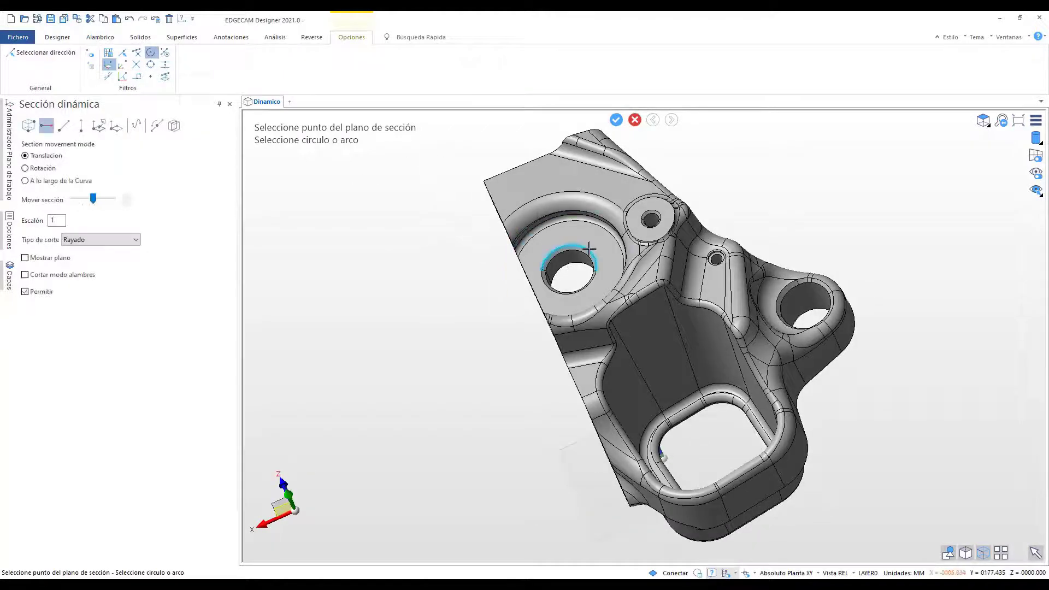
middle_drag(498, 352, 681, 407)
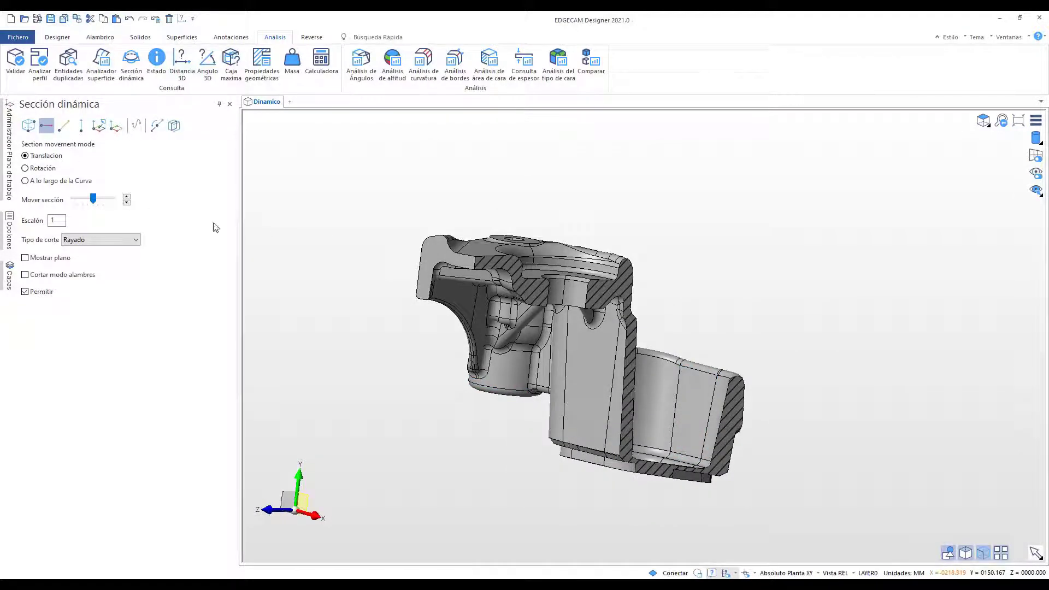
key(Escape)
Preview a rectangular solid bounding box around the whole casting, aligned to the current plane with zero offset
middle_drag(319, 187, 309, 215)
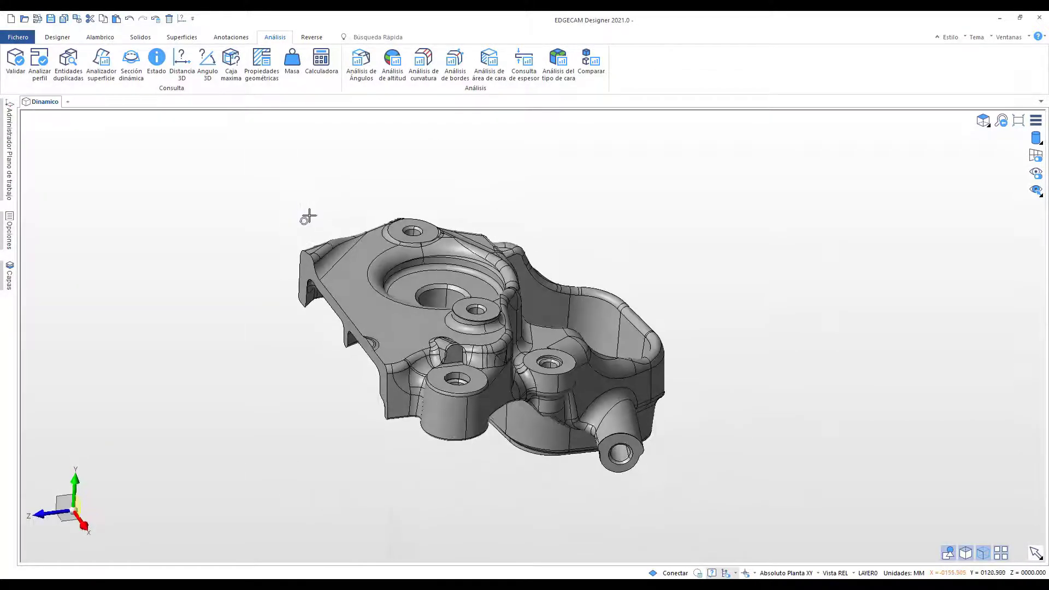
click(231, 64)
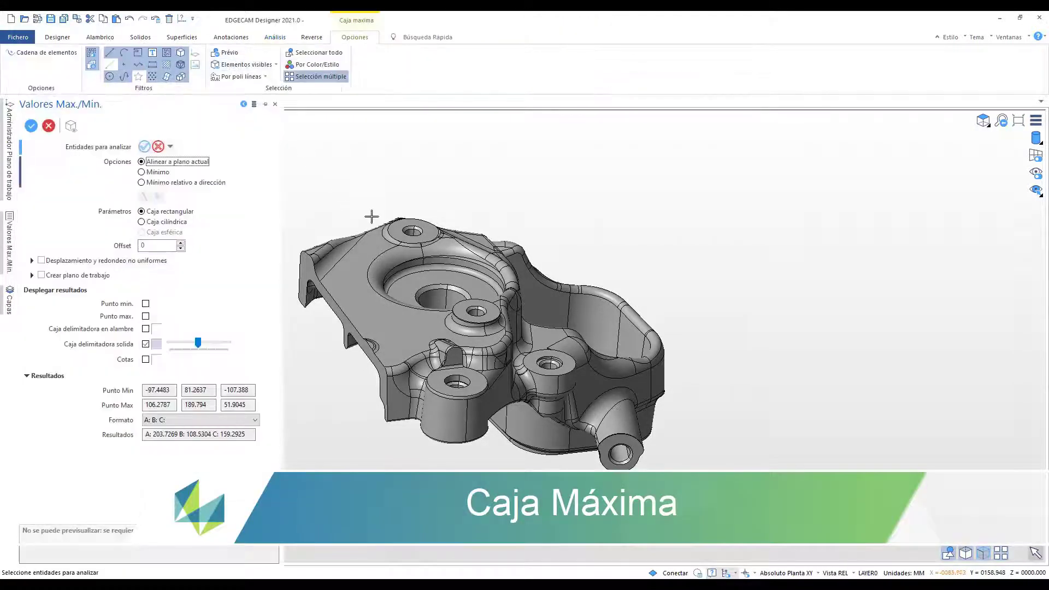
click(371, 251)
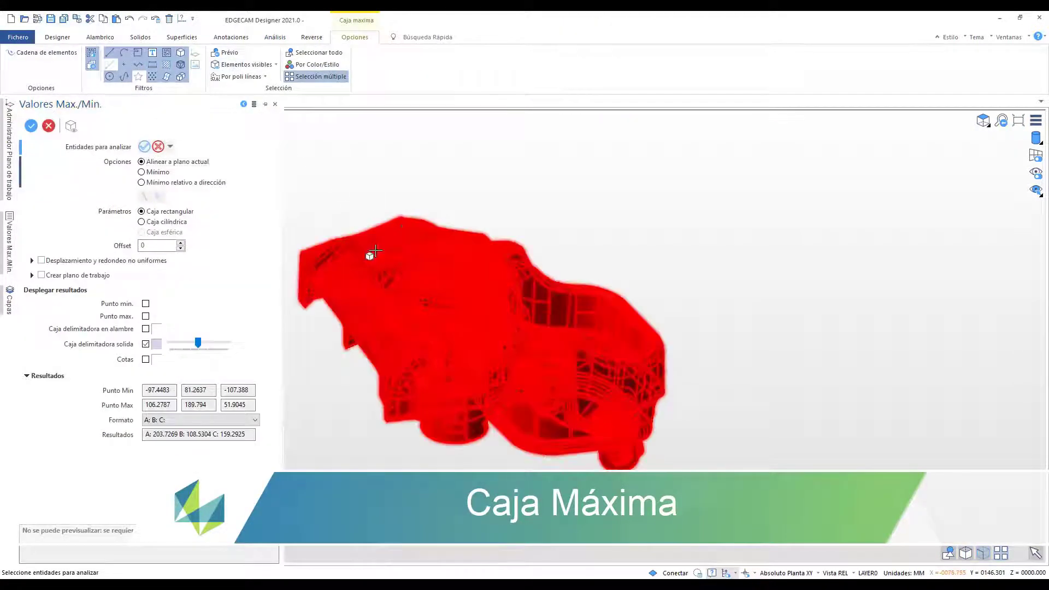
right_click(460, 169)
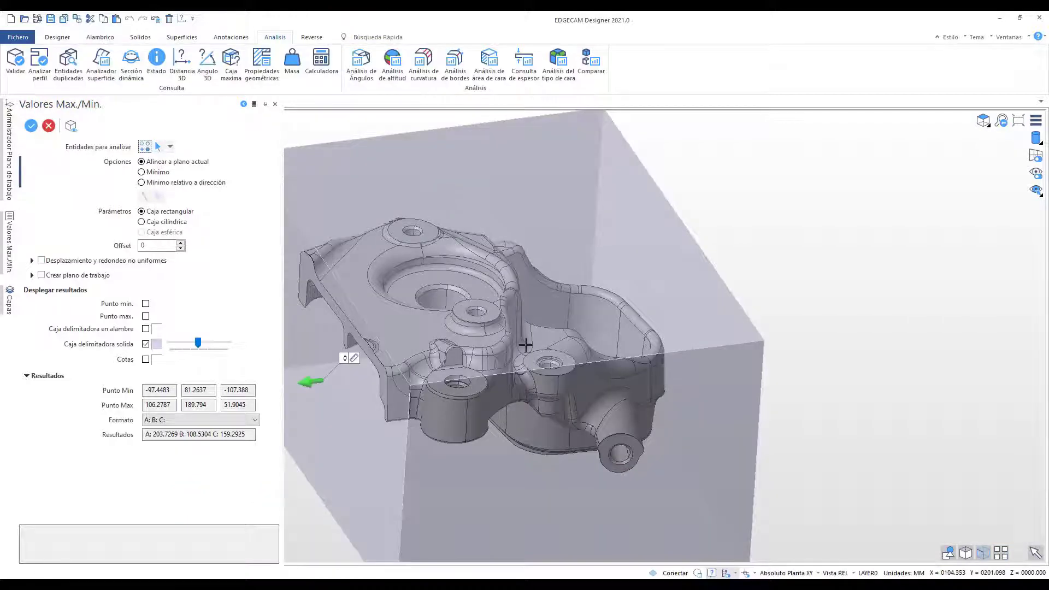
scroll(525, 345, down, 2)
middle_drag(526, 345, 454, 303)
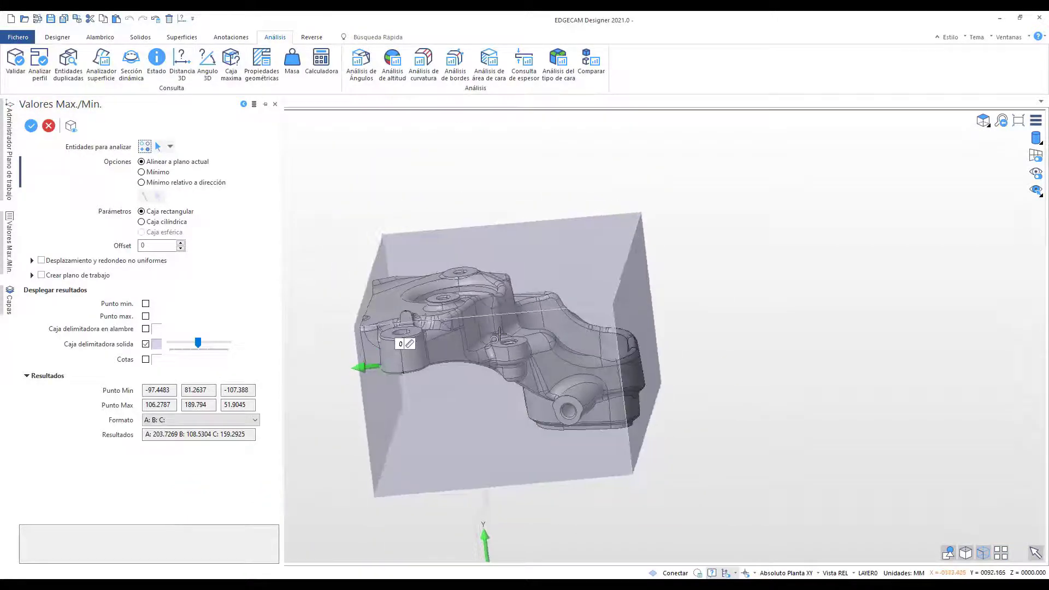
Try a 5 mm offset on the rectangular bounding box and return the offset to 0
click(182, 242)
click(182, 244)
click(182, 243)
click(181, 244)
click(181, 244)
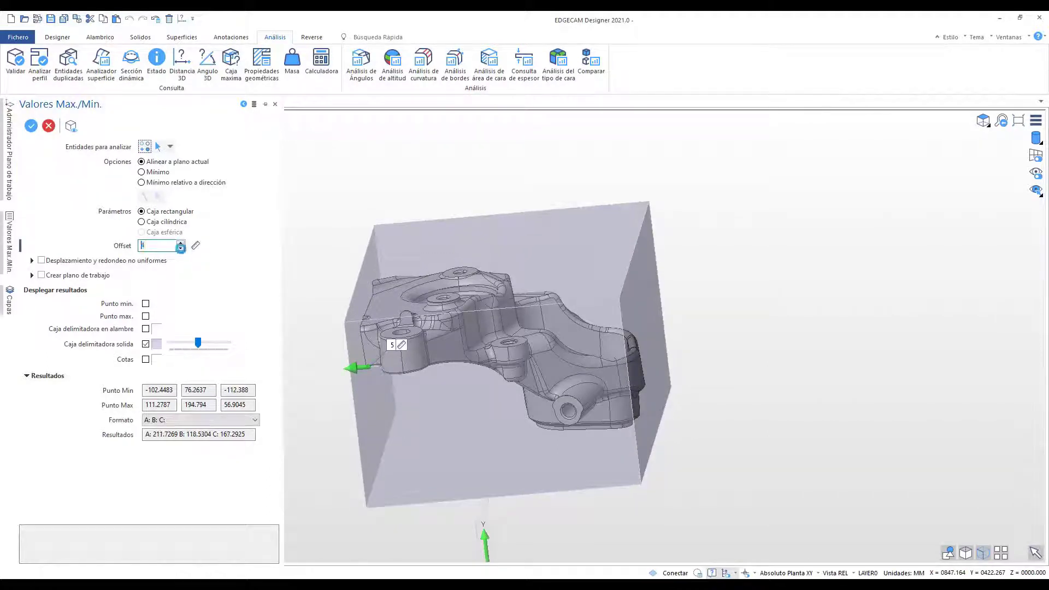
click(180, 248)
click(180, 248)
click(180, 248)
click(181, 248)
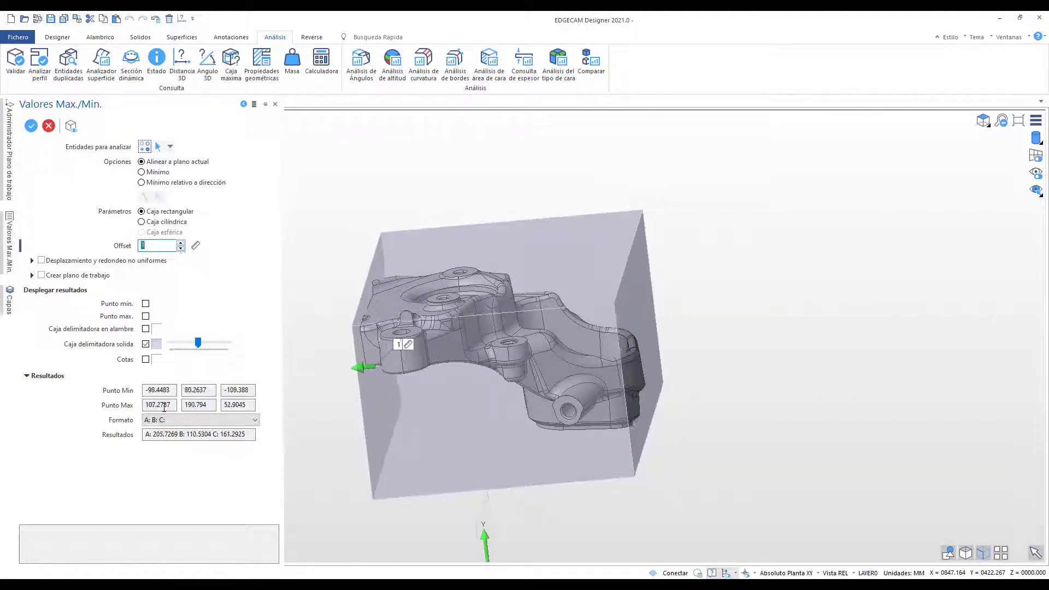
click(181, 248)
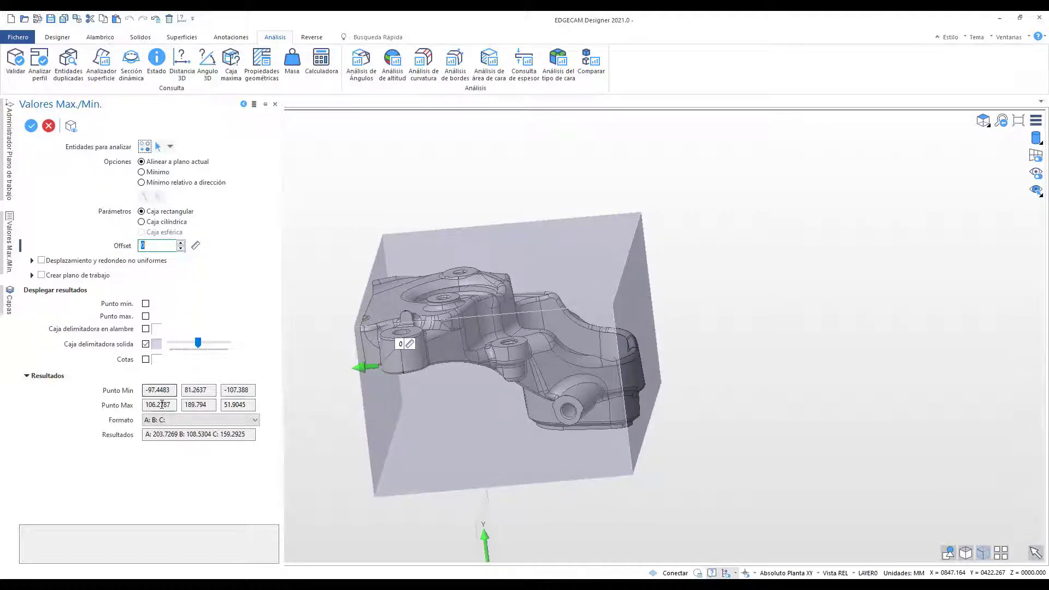
Preview the casting's bounding volume as a cylinder and view it from several angles
click(156, 226)
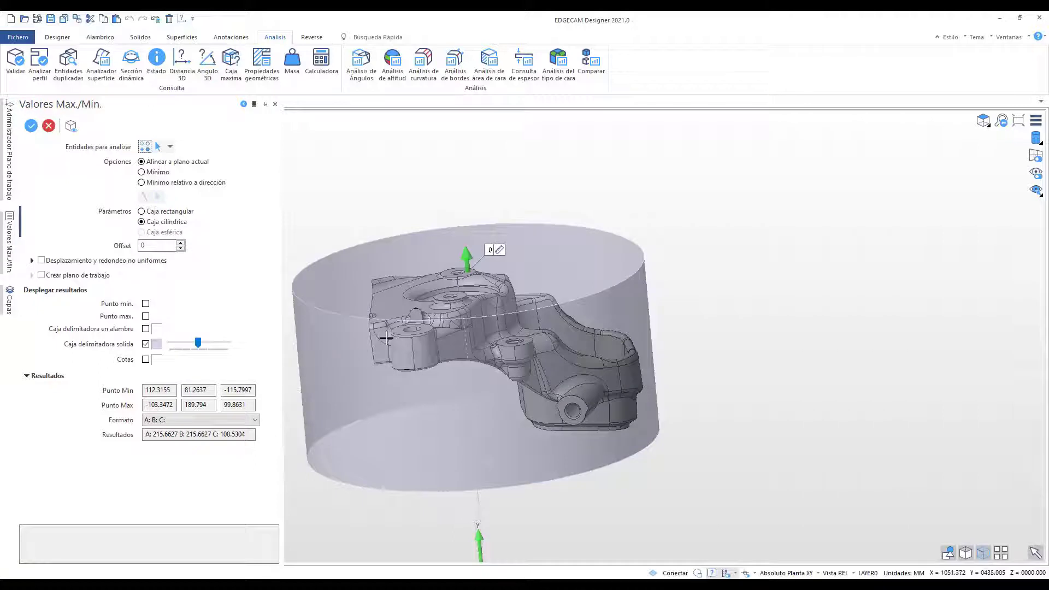
middle_drag(386, 337, 408, 338)
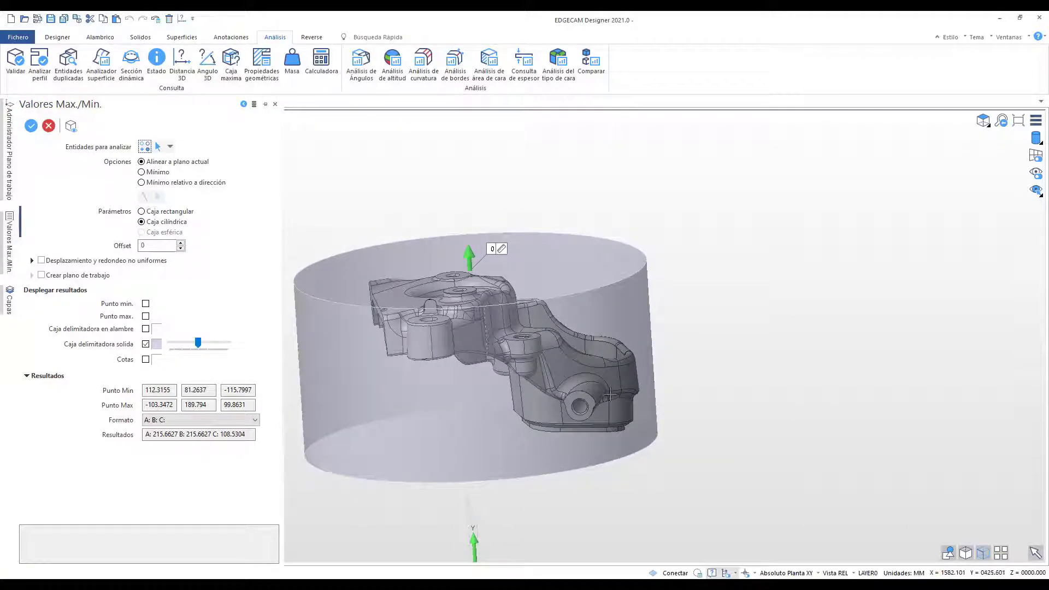
middle_drag(683, 349, 676, 376)
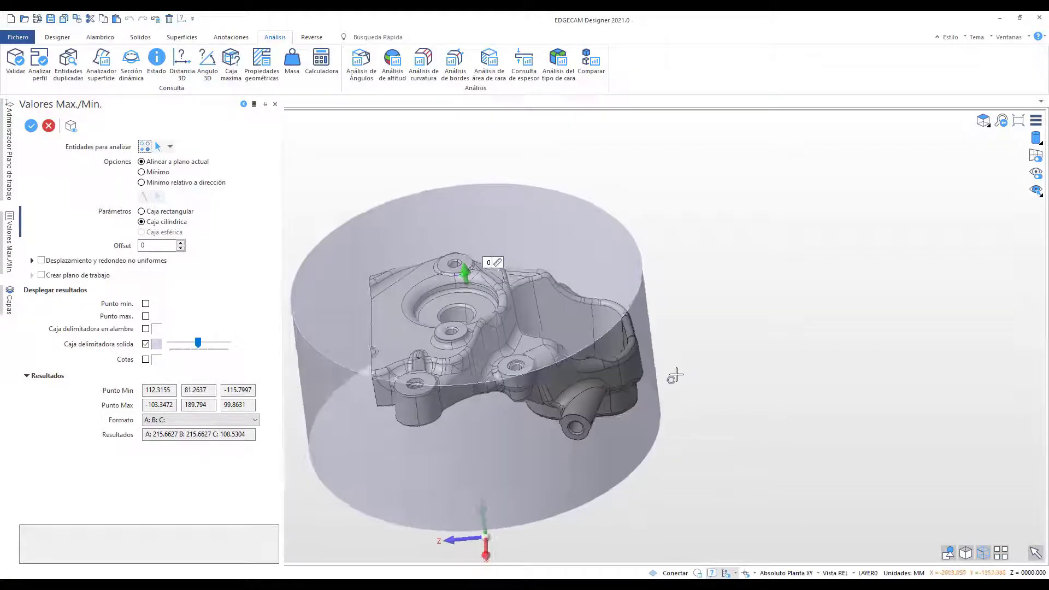
Restore the rectangular bounding shape, create the solid box around the casting, and leave the bounding box command
click(154, 213)
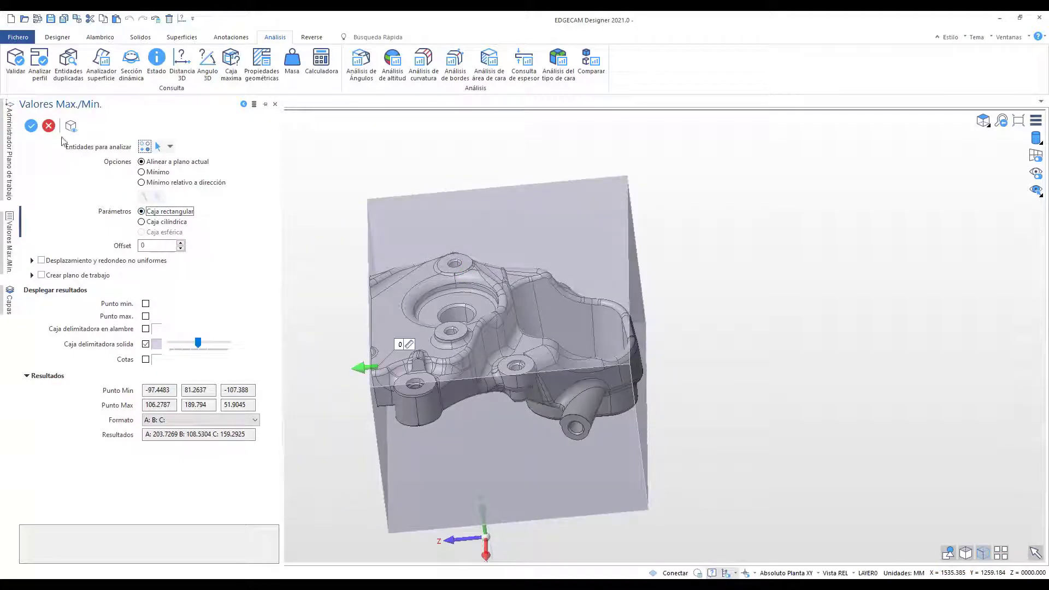
click(32, 128)
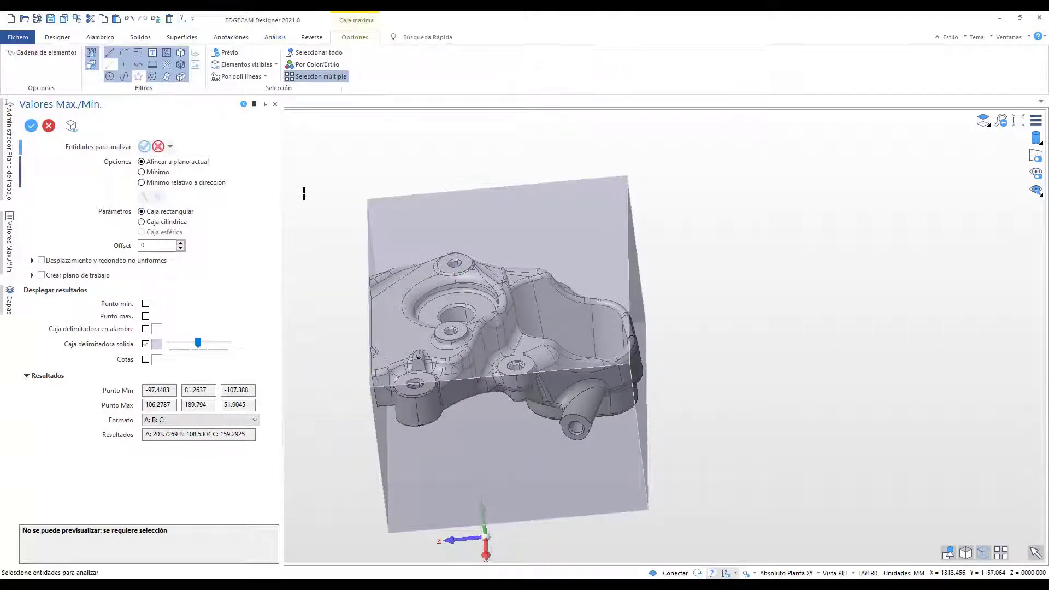
key(Escape)
Hide the bounding box solid Solido_538 so that only the casting is displayed
click(9, 276)
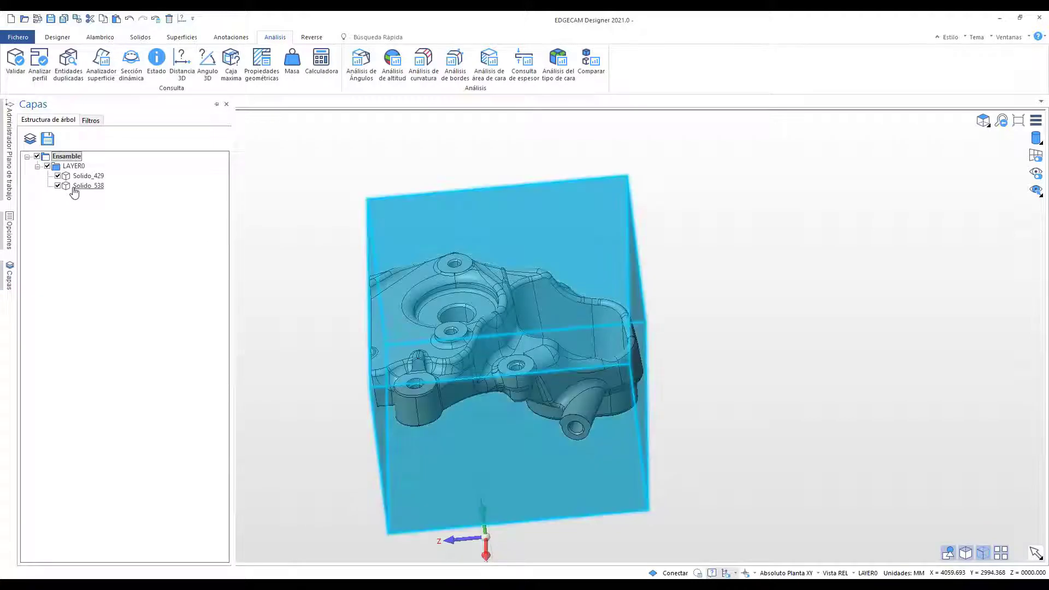
click(58, 186)
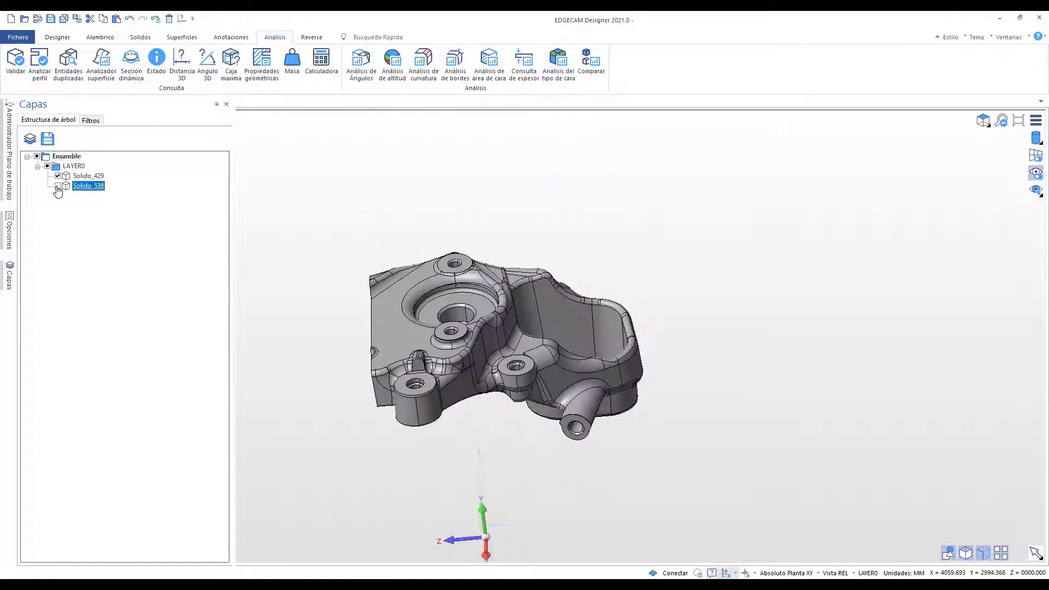
click(58, 186)
click(58, 186)
middle_drag(335, 243, 309, 232)
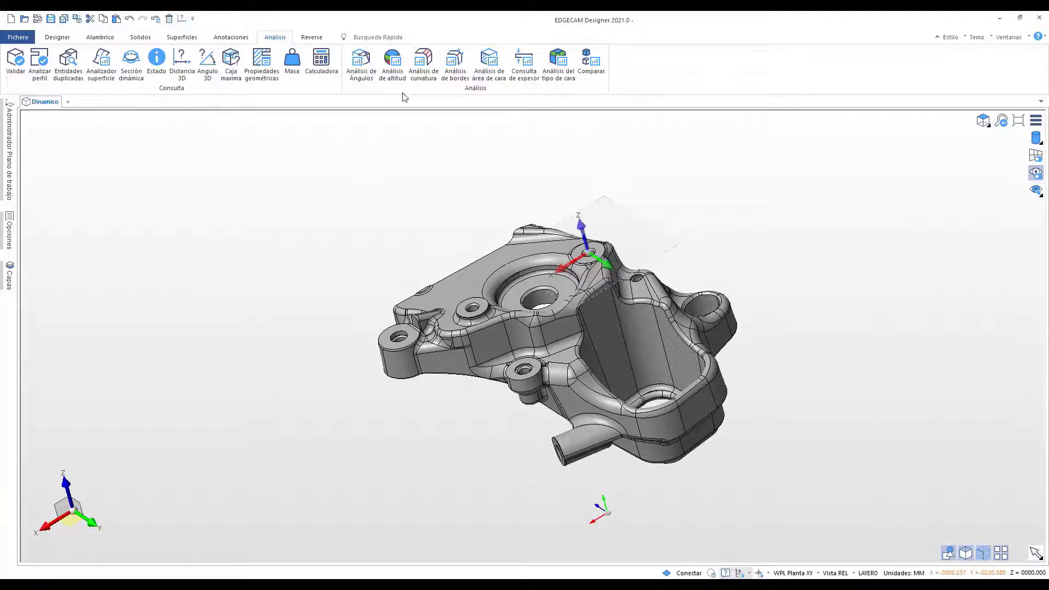
Preview an angle analysis of the whole casting with 3 ranges from -90 to 90 degrees, and discard it
click(361, 60)
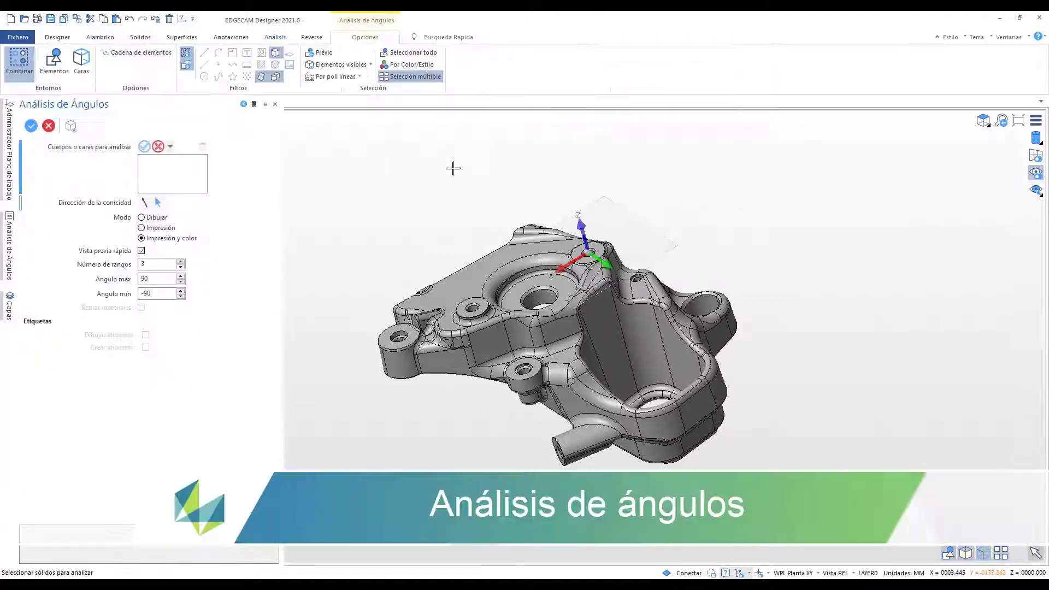
click(506, 277)
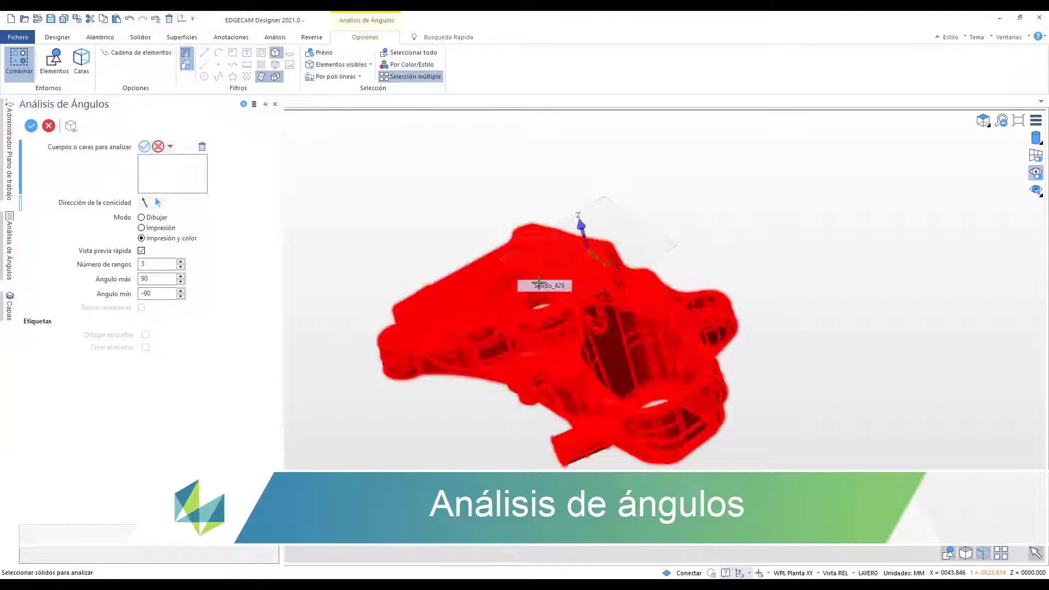
right_click(465, 176)
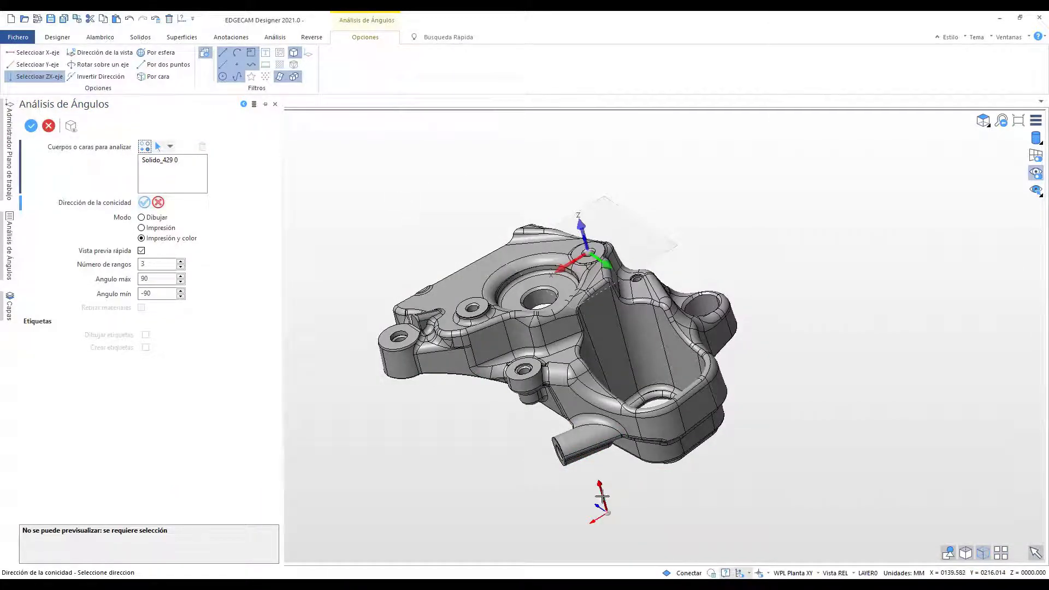
right_click(477, 460)
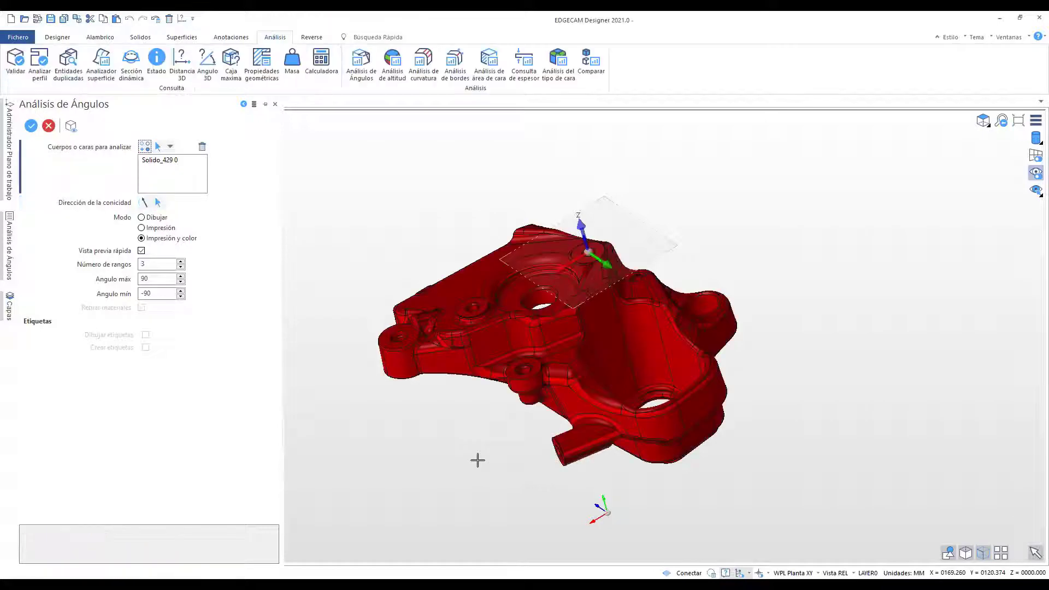
middle_drag(489, 454, 516, 436)
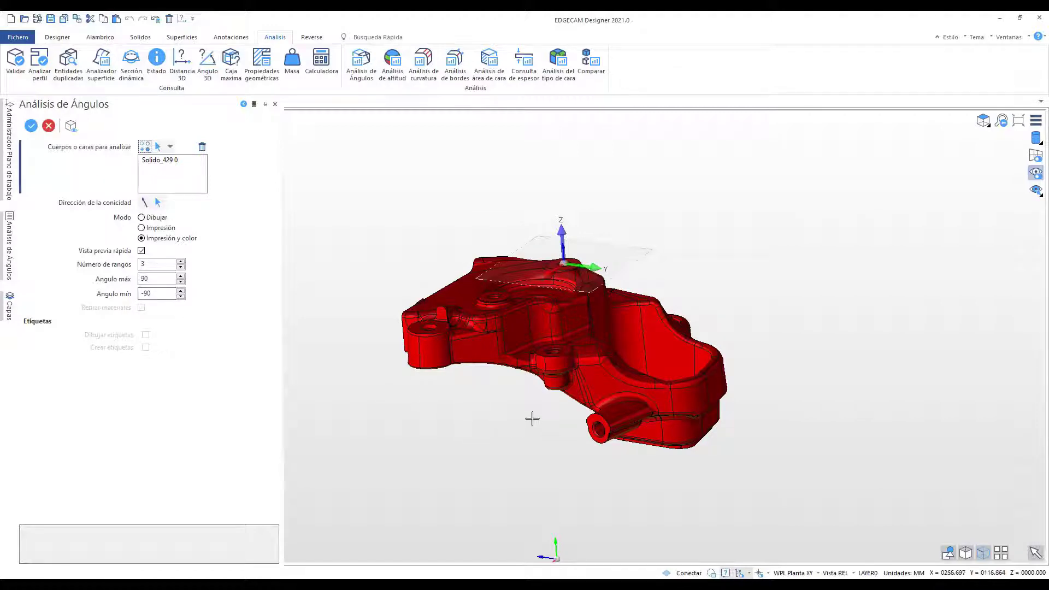
mouse_move(555, 370)
middle_down()
mouse_move(575, 281)
mouse_move(552, 361)
middle_up()
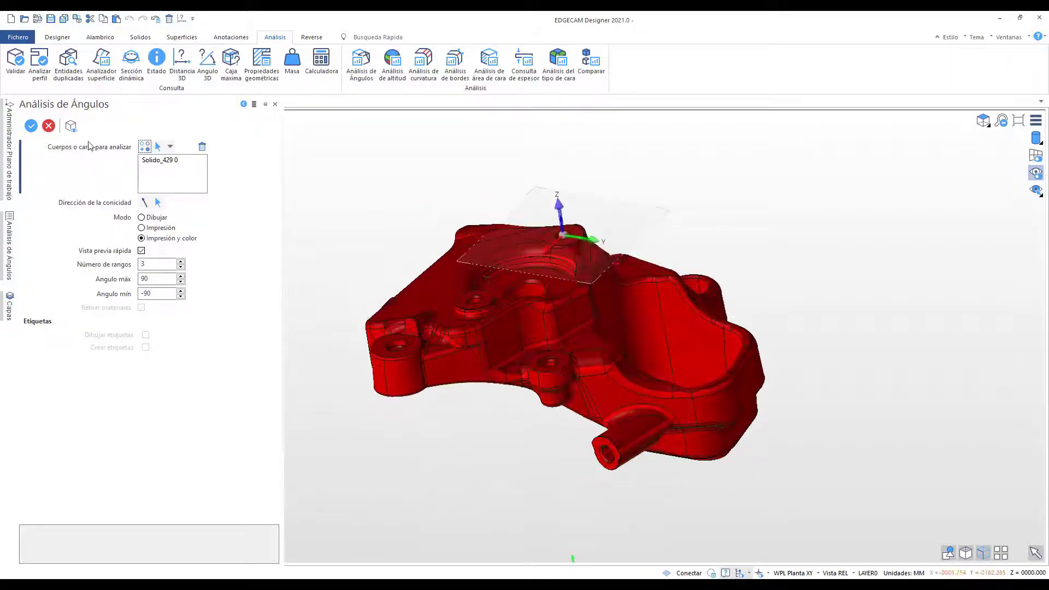
click(49, 125)
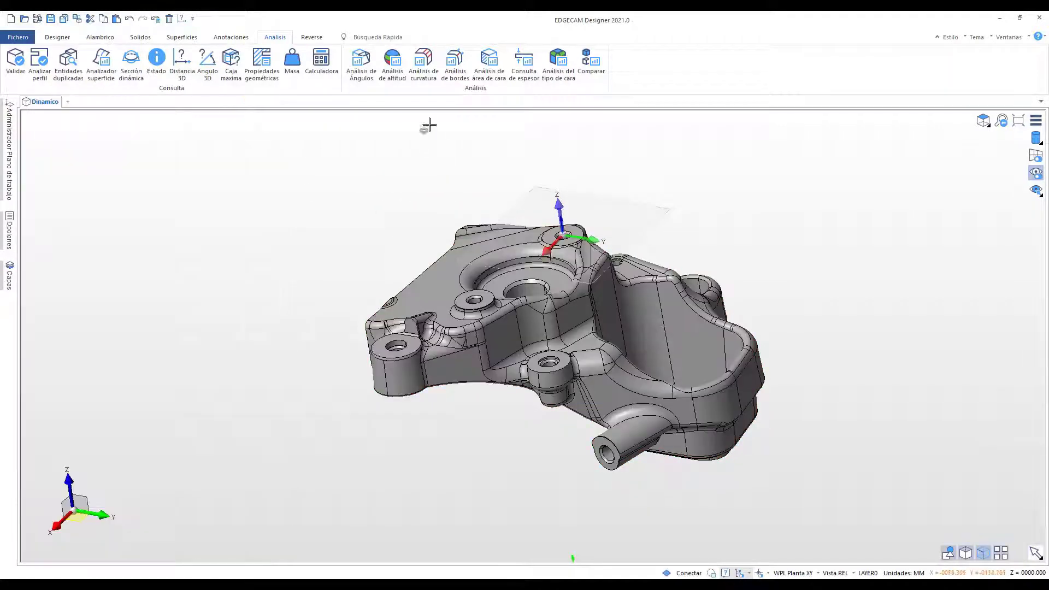
Run an altitude analysis on the whole casting with 3 ranges, printed in colour with labels
click(393, 59)
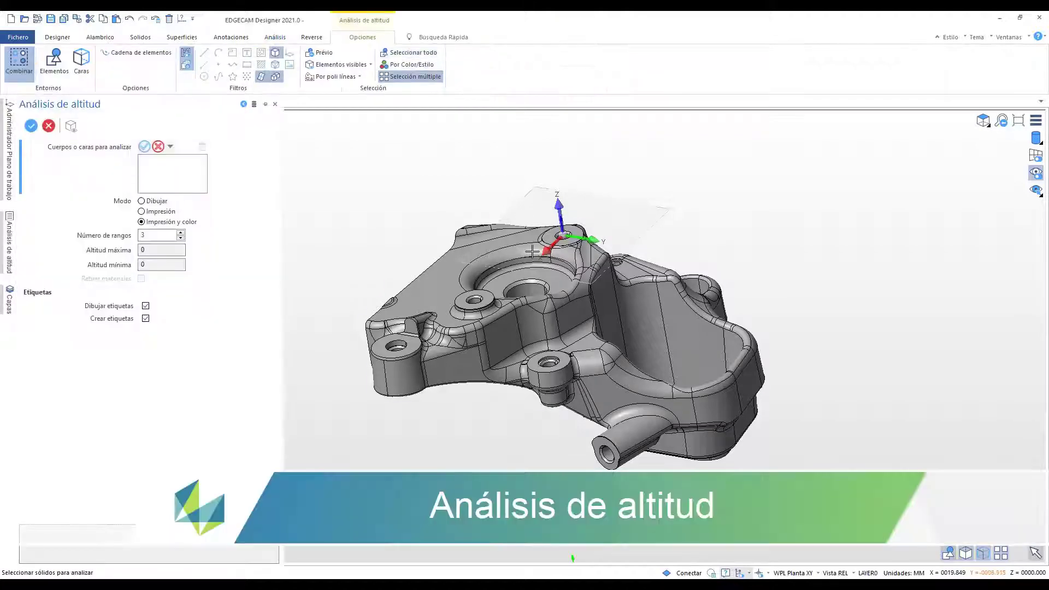
mouse_move(531, 252)
click(563, 265)
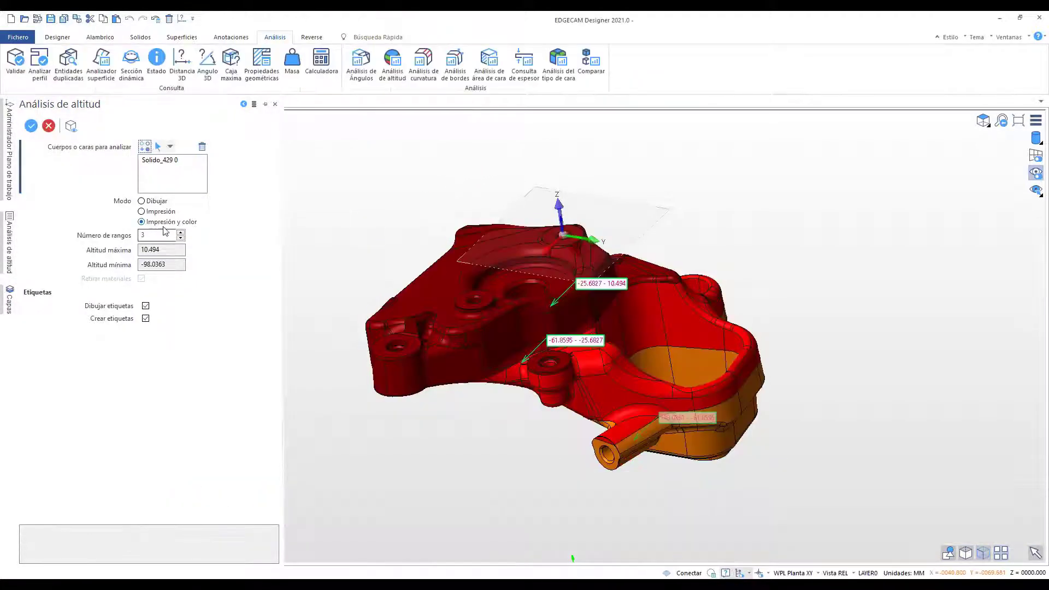
middle_drag(404, 220, 417, 195)
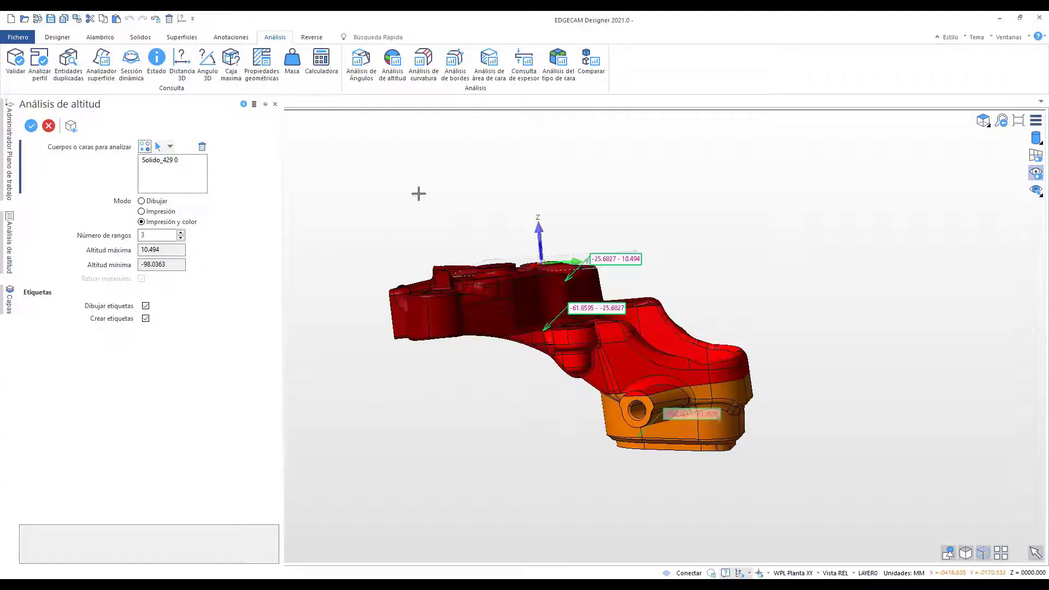
Spread the three altitude range labels clear of the casting to read them, and discard the altitude analysis
drag(617, 262, 503, 216)
drag(601, 308, 676, 243)
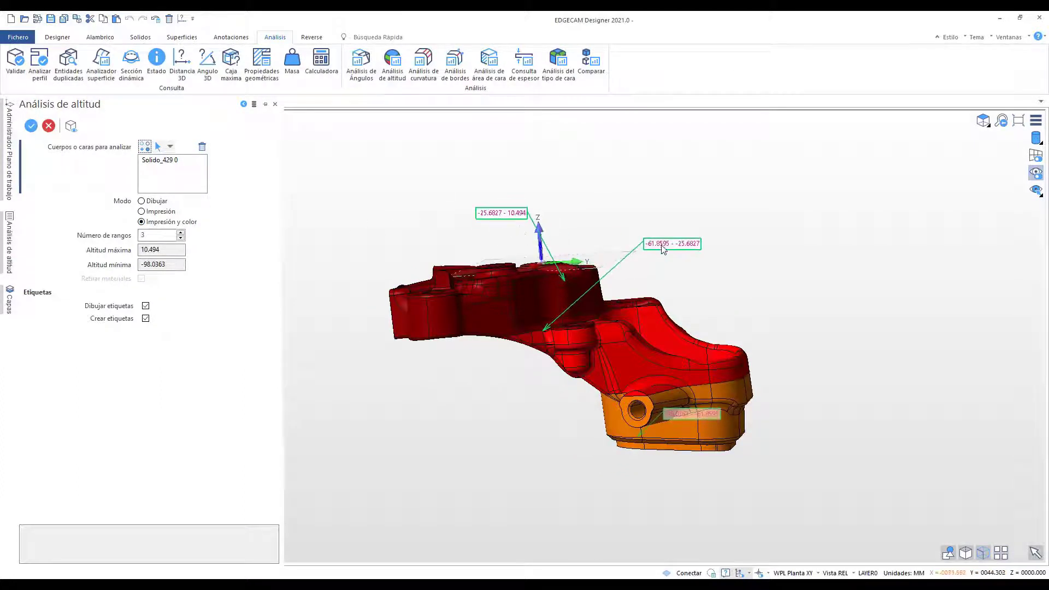
drag(715, 414, 882, 369)
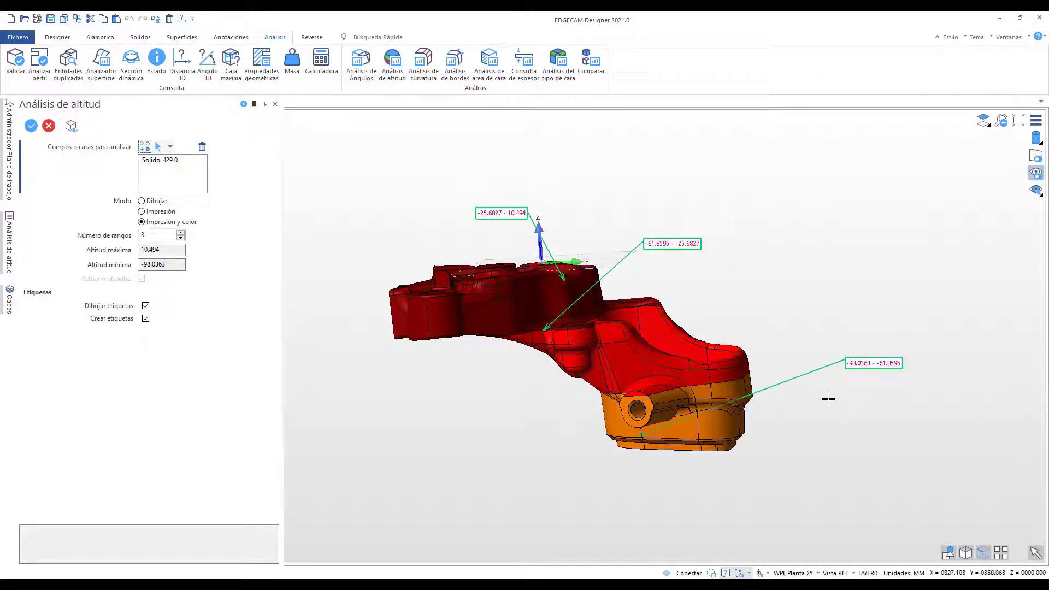
middle_drag(828, 399, 825, 417)
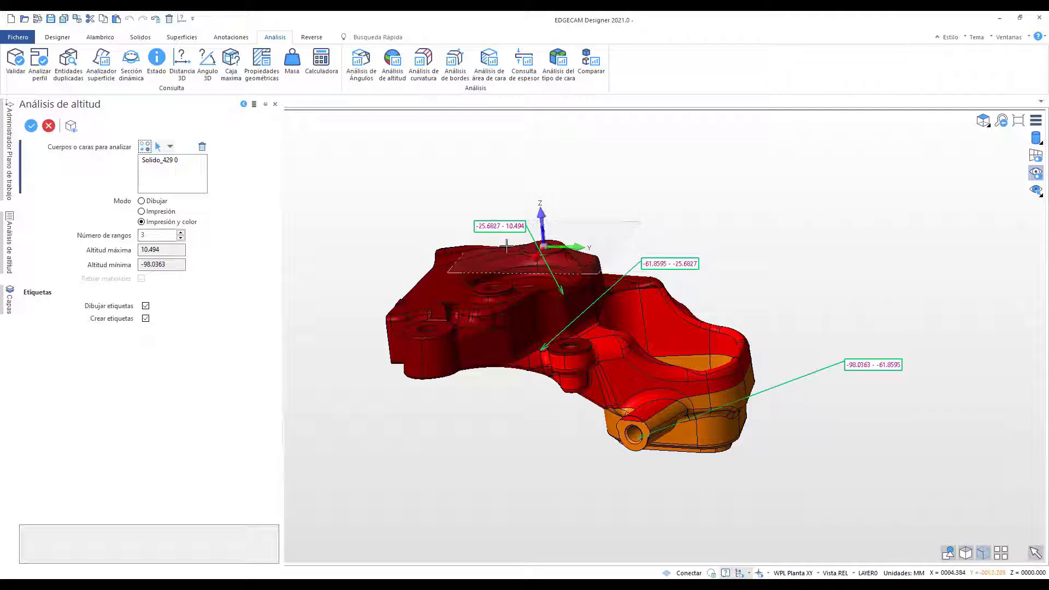
drag(513, 234, 520, 211)
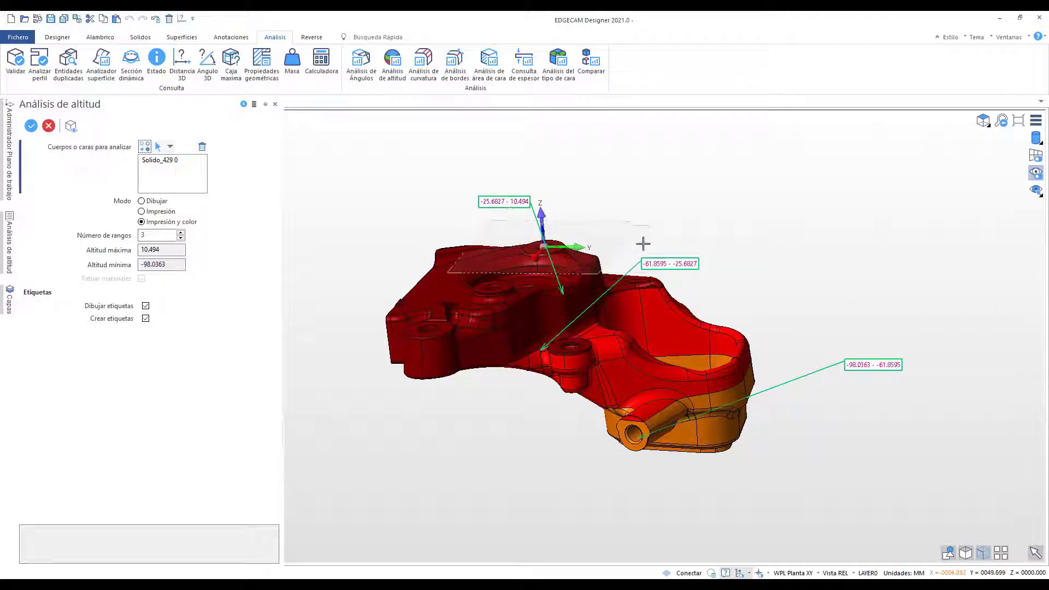
drag(680, 267, 689, 262)
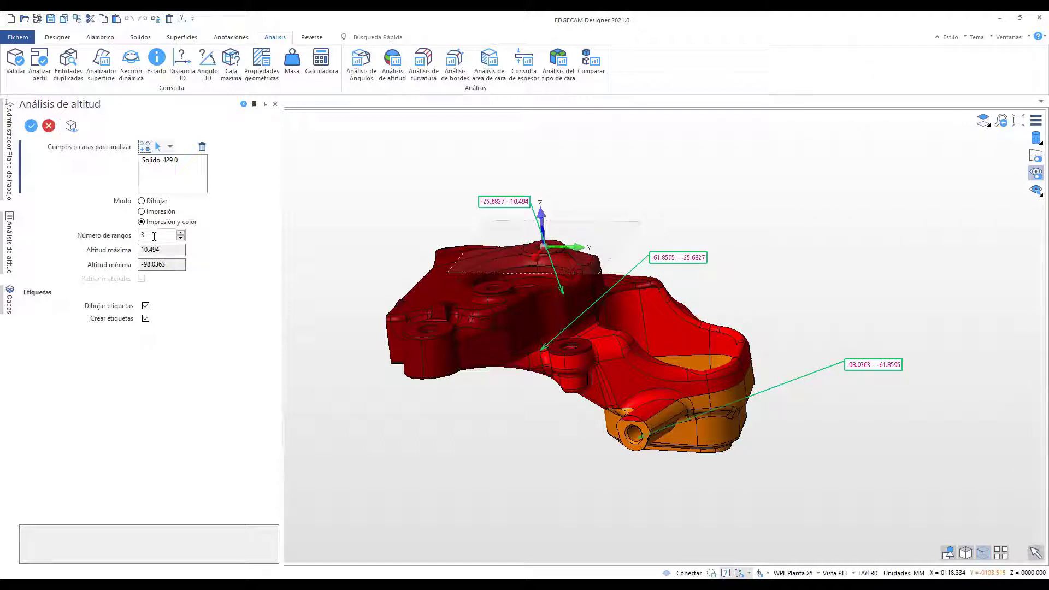
click(49, 125)
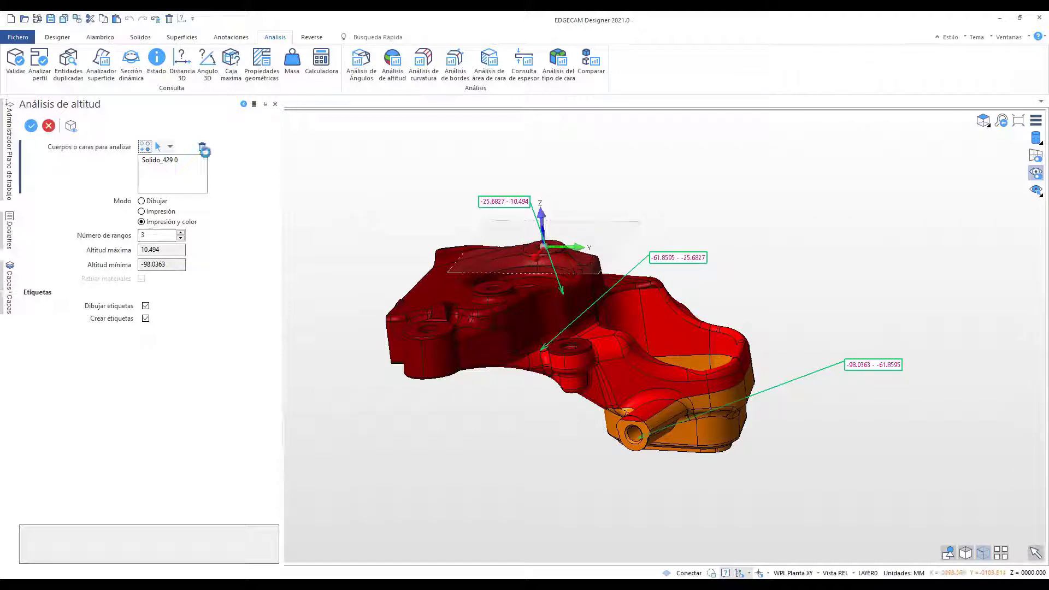
Run a curvature analysis on the whole casting, showing all faces with optimally distributed ranges
click(425, 61)
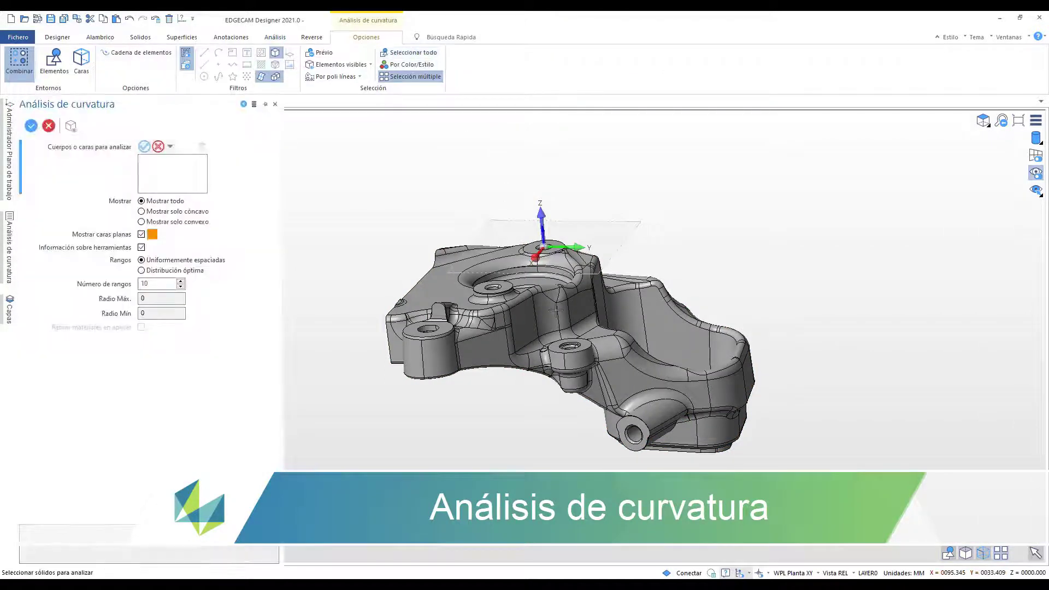
click(588, 322)
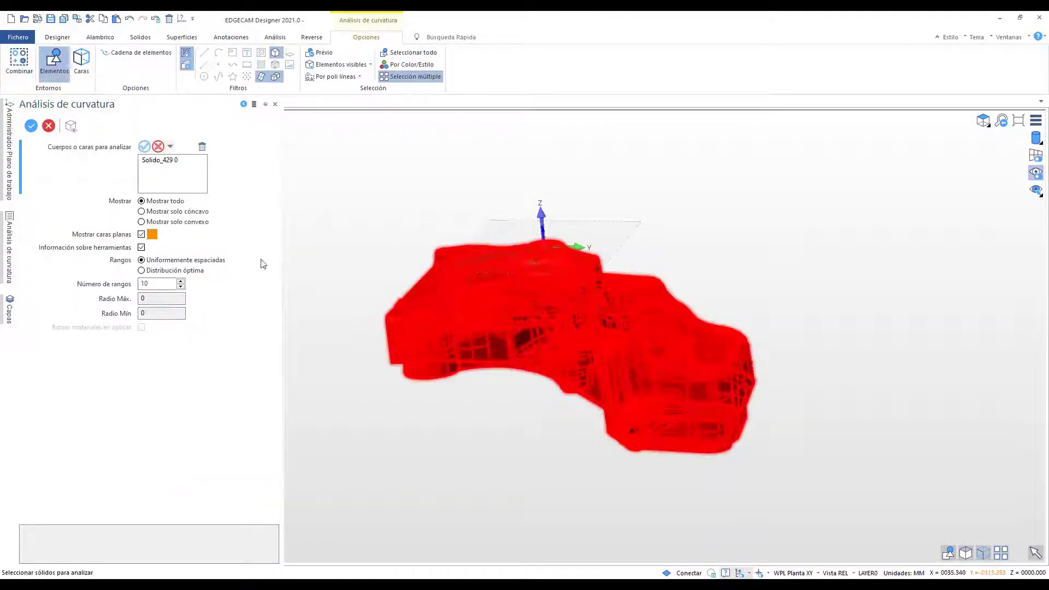
click(169, 272)
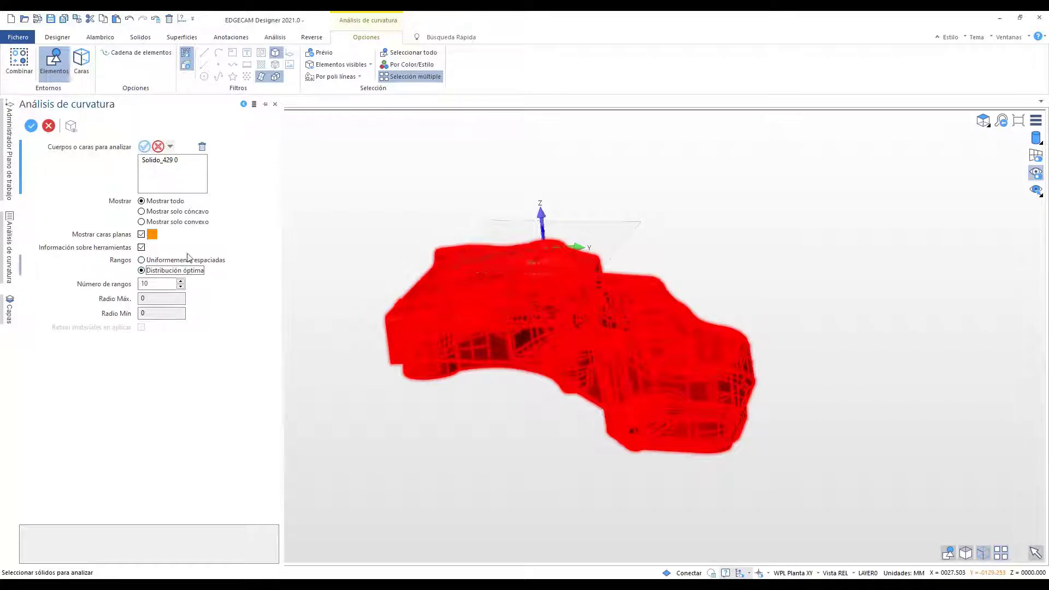
click(143, 147)
Inspect the radii of individual faces, restrict the curvature display to concave faces only, and discard the analysis
mouse_move(548, 326)
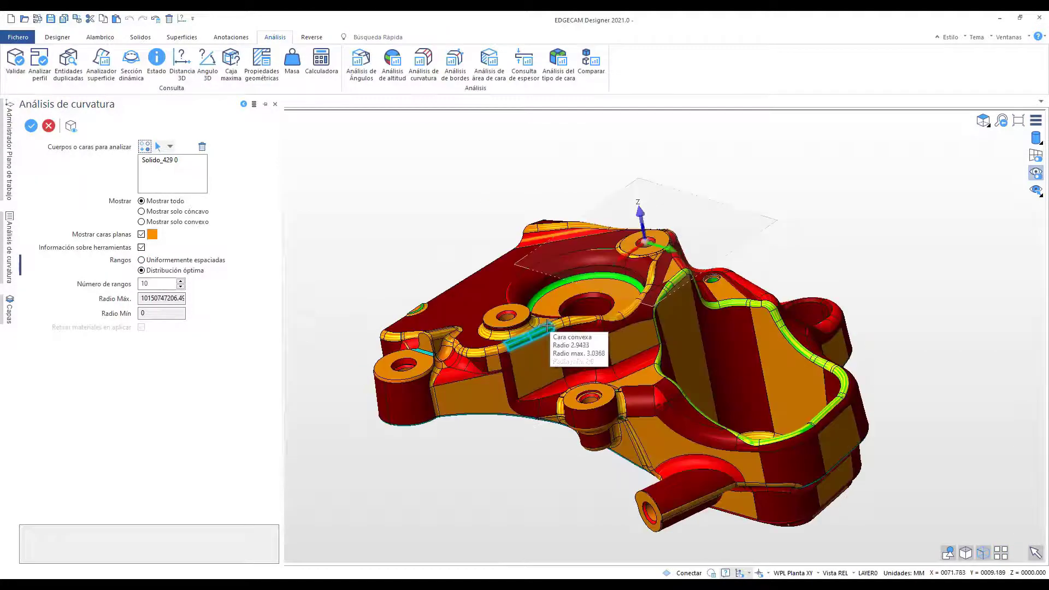
scroll(548, 326, up, 2)
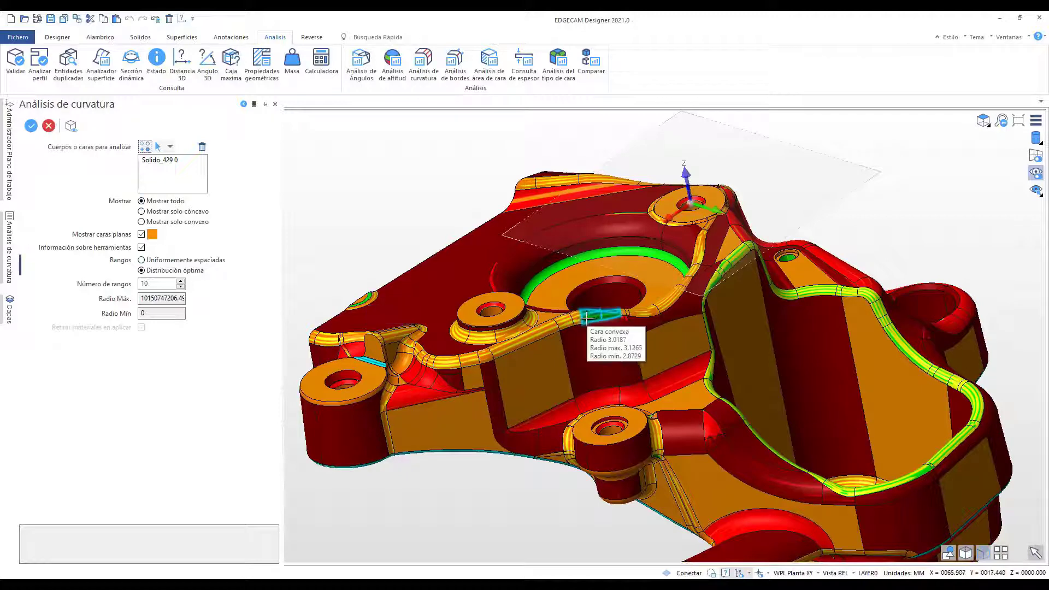
click(185, 212)
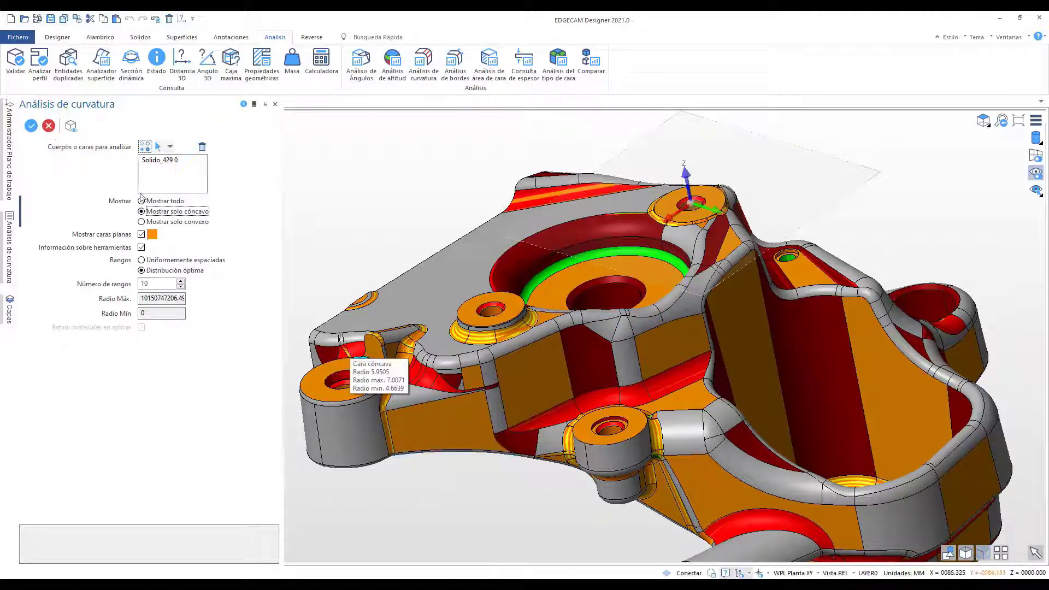
click(51, 128)
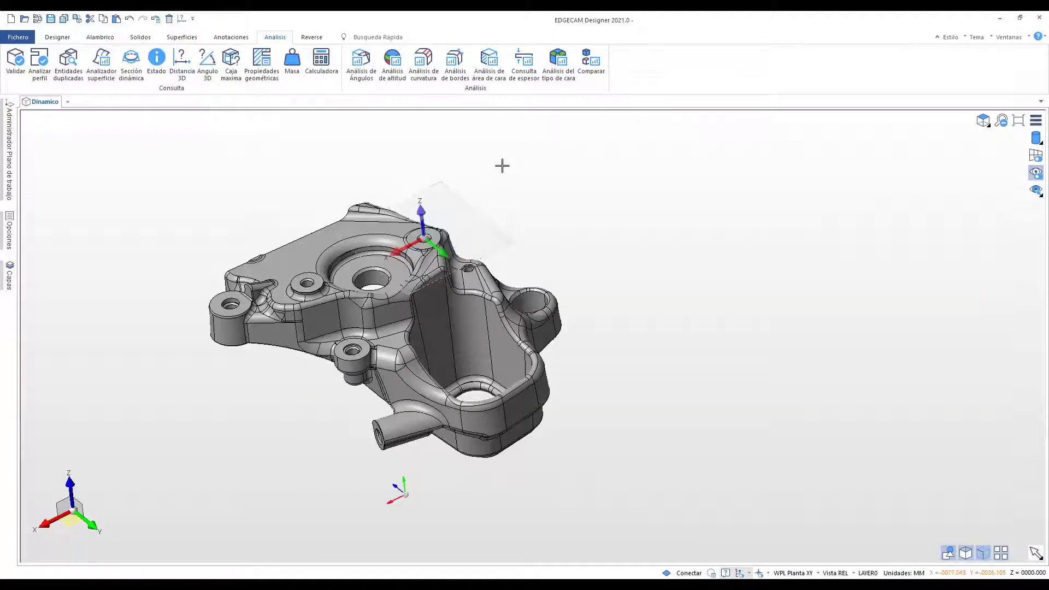
Run a face area analysis on the casting with a minimum area of 0.1, detecting the faces below it
click(489, 59)
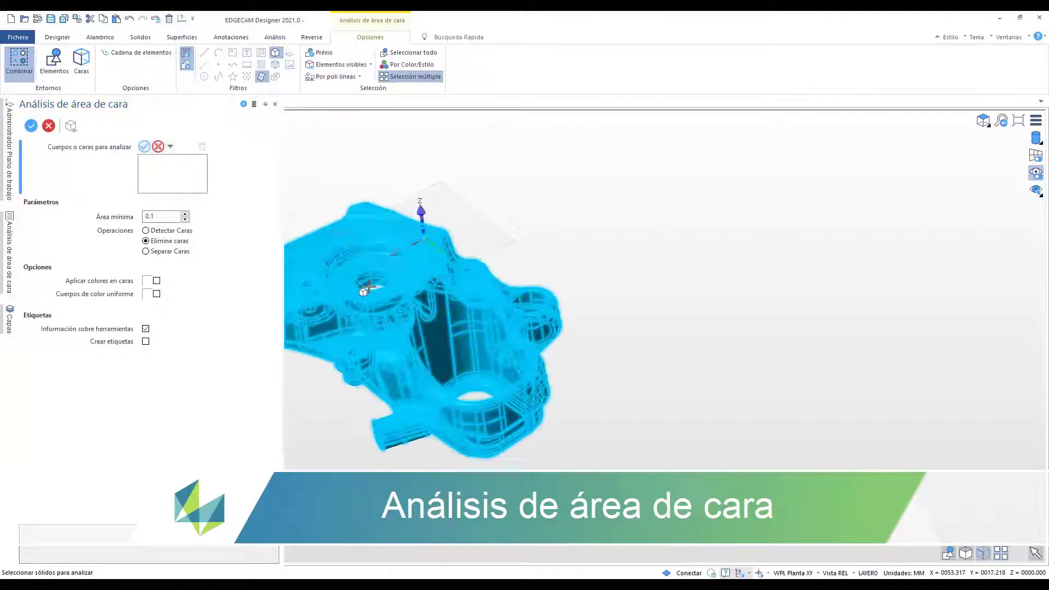
click(364, 293)
scroll(478, 240, down, 2)
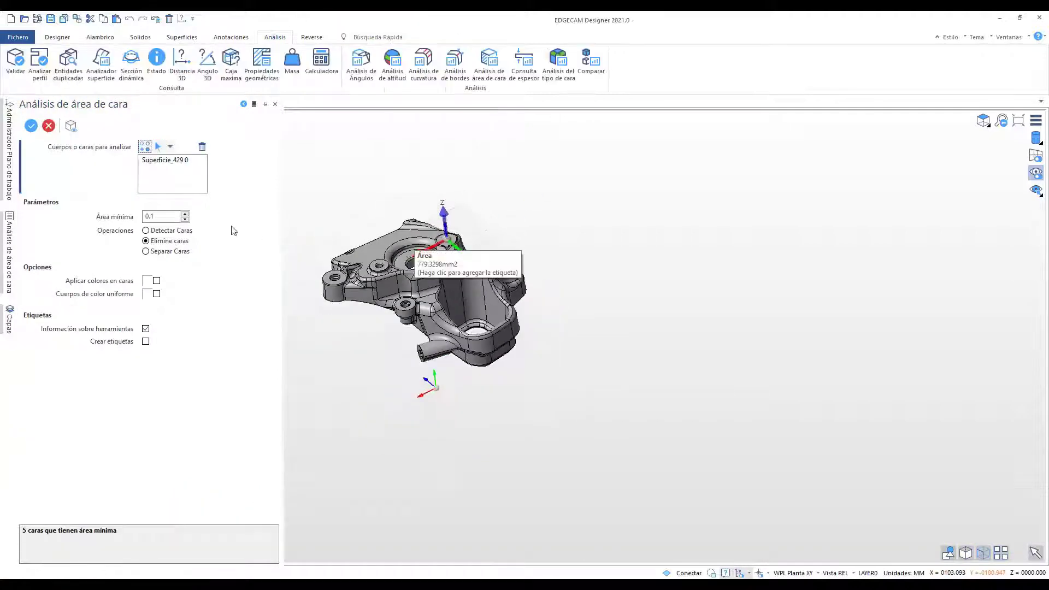
click(159, 217)
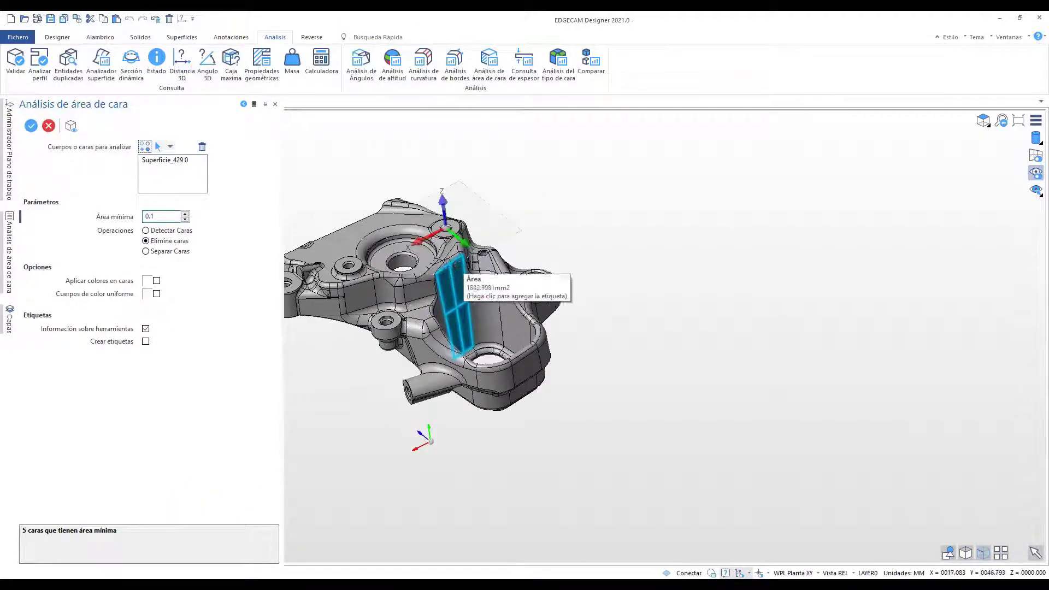
scroll(599, 253, up, 2)
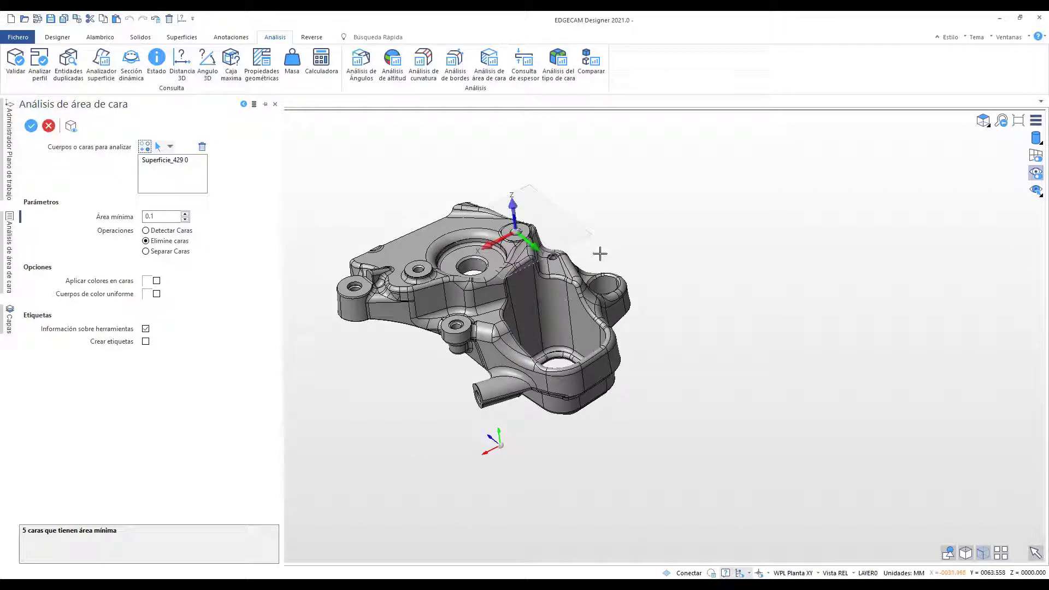
click(171, 230)
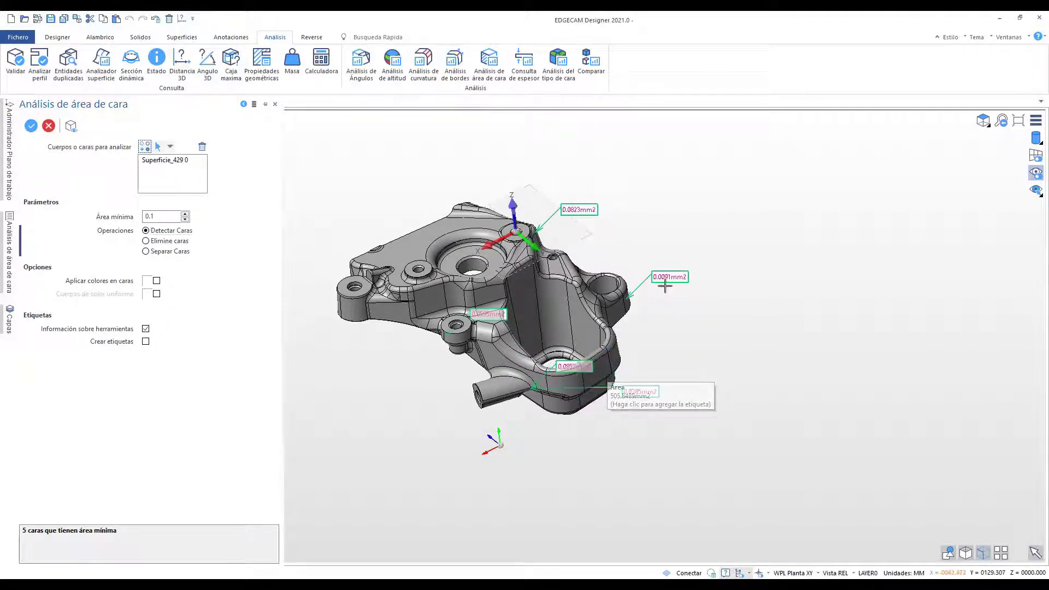
Examine the tiny face labelled on the lug's lower edge up close, and return to the whole casting
scroll(658, 301, up, 4)
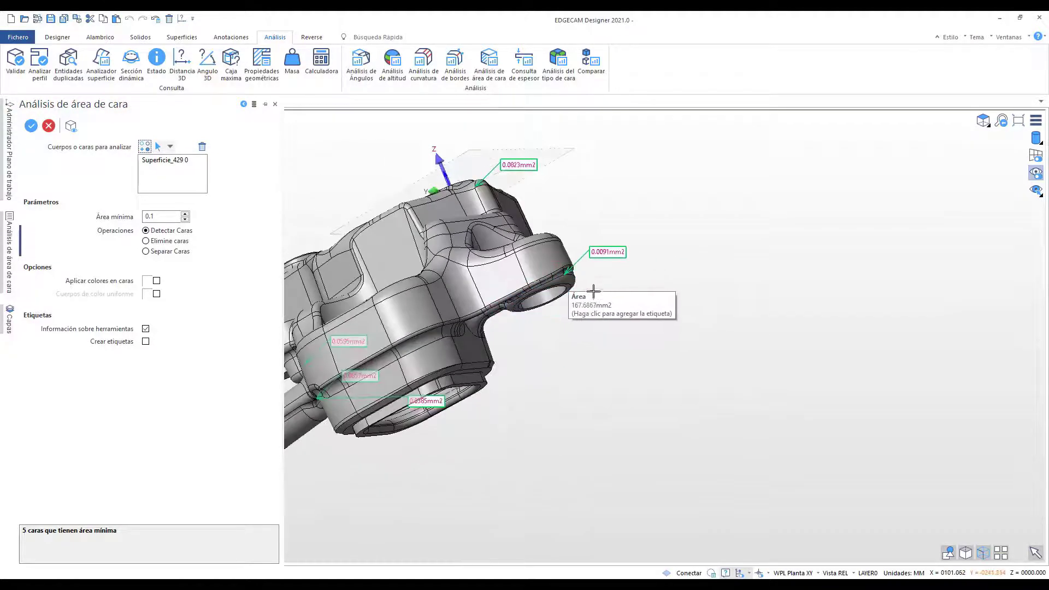
scroll(593, 291, up, 6)
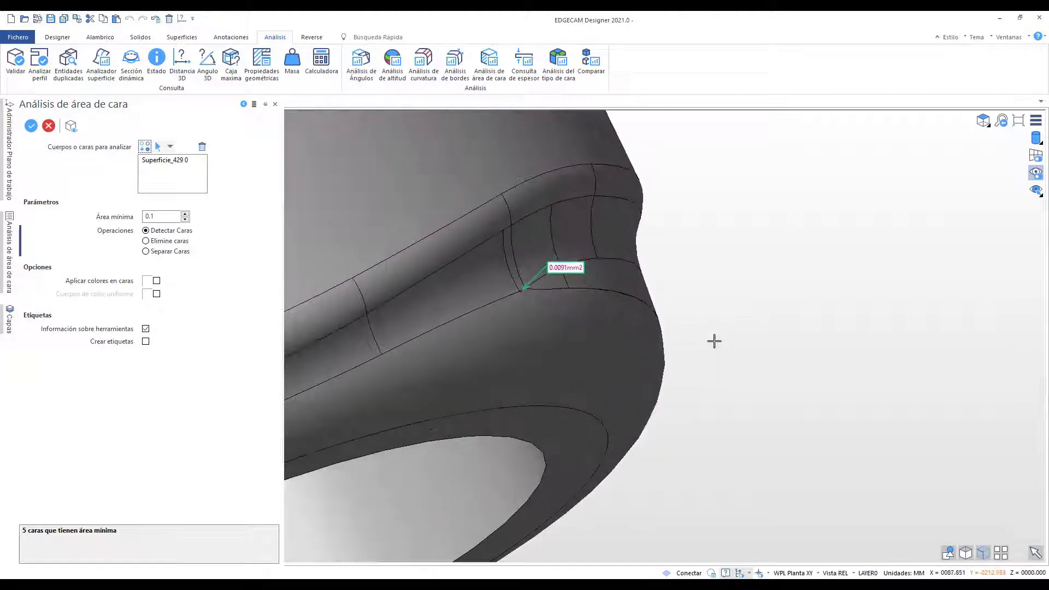
scroll(508, 273, up, 8)
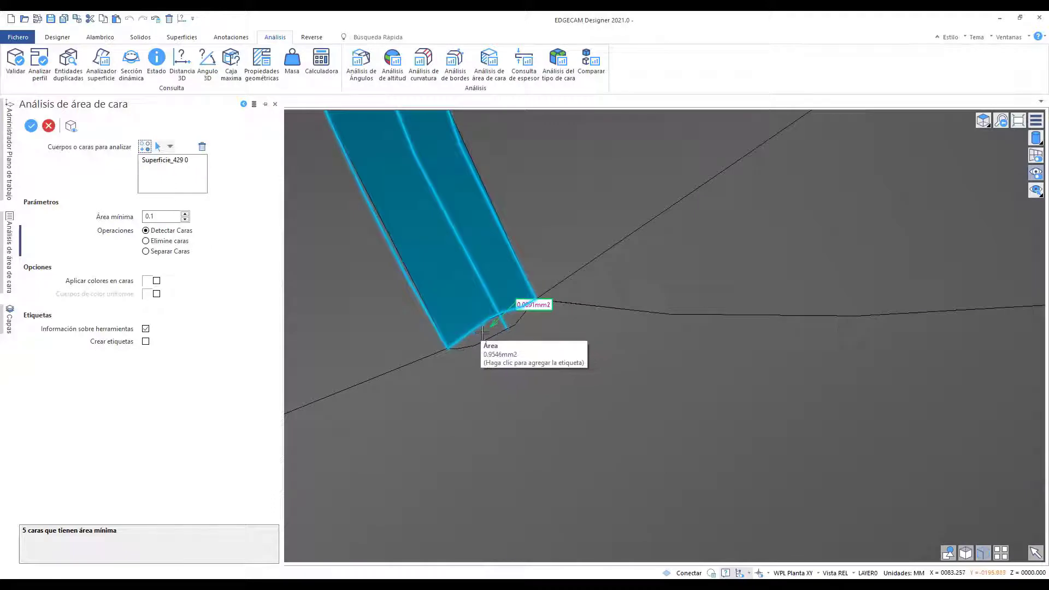
scroll(530, 310, down, 2)
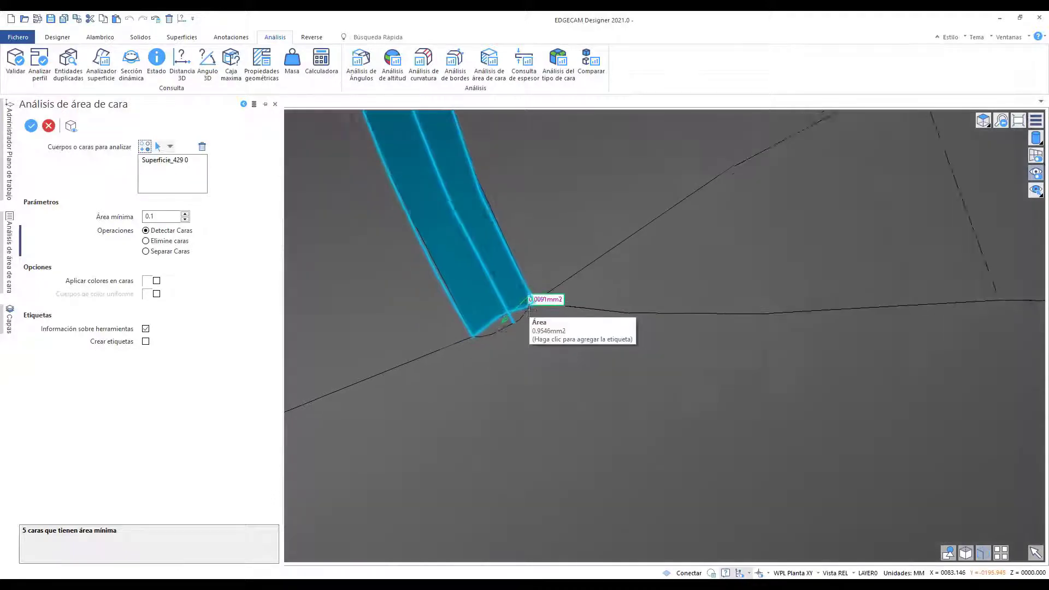
scroll(530, 310, down, 10)
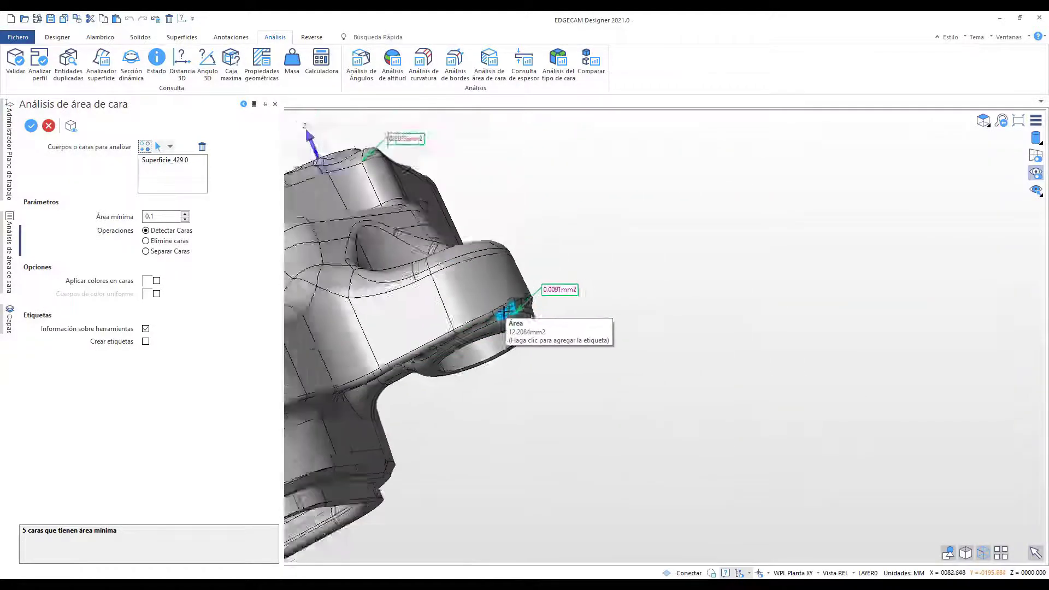
scroll(504, 312, down, 4)
middle_drag(458, 312, 689, 357)
scroll(672, 353, down, 3)
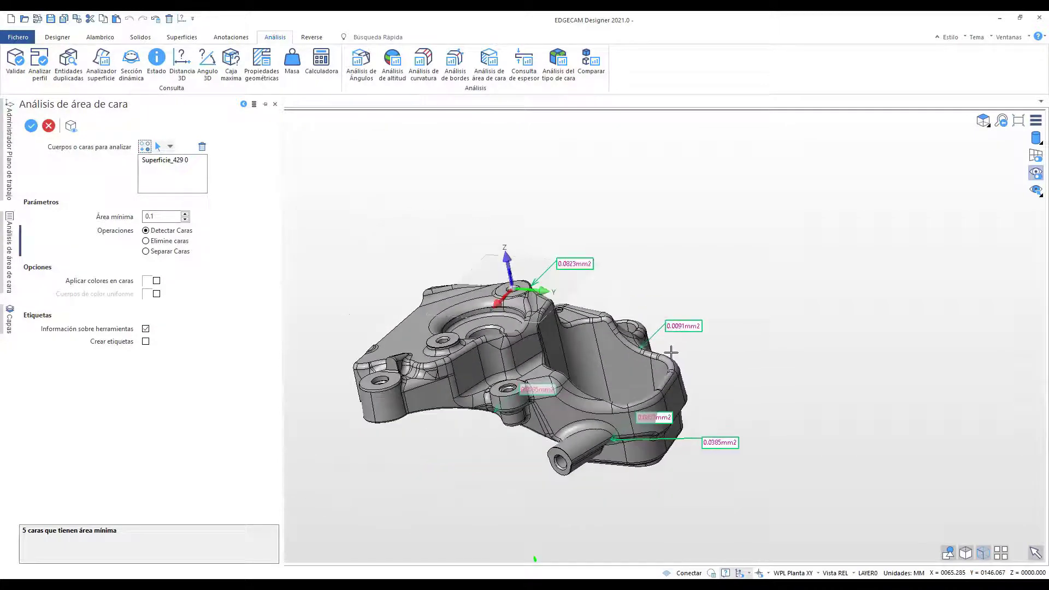
Change the face area operation to eliminating faces and apply it to the casting
click(169, 241)
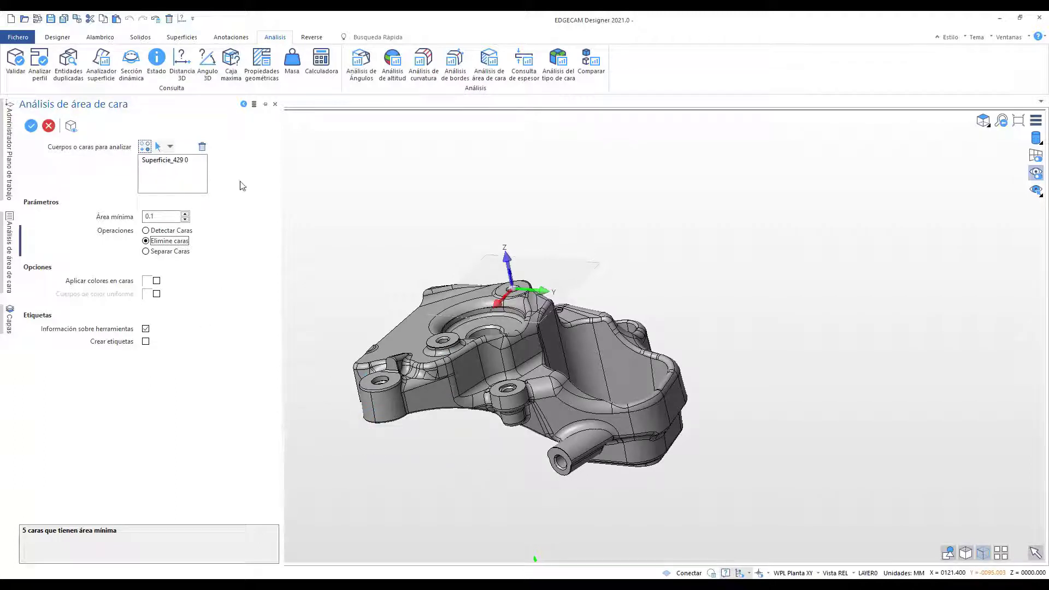
click(31, 126)
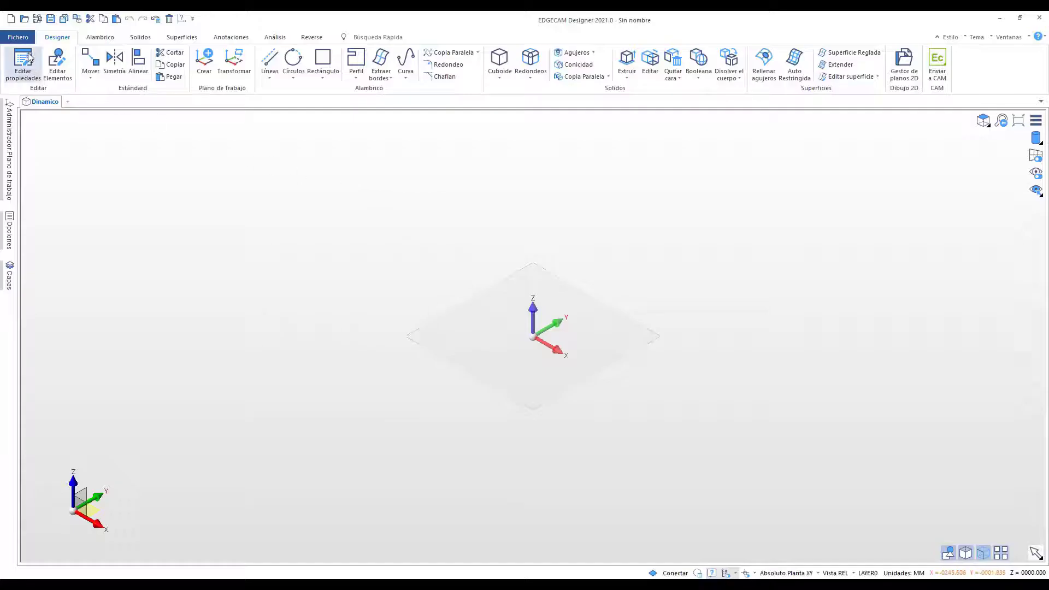
Import the STEP file 2 - Full Control Machining.stp from the Archivos folder
click(24, 18)
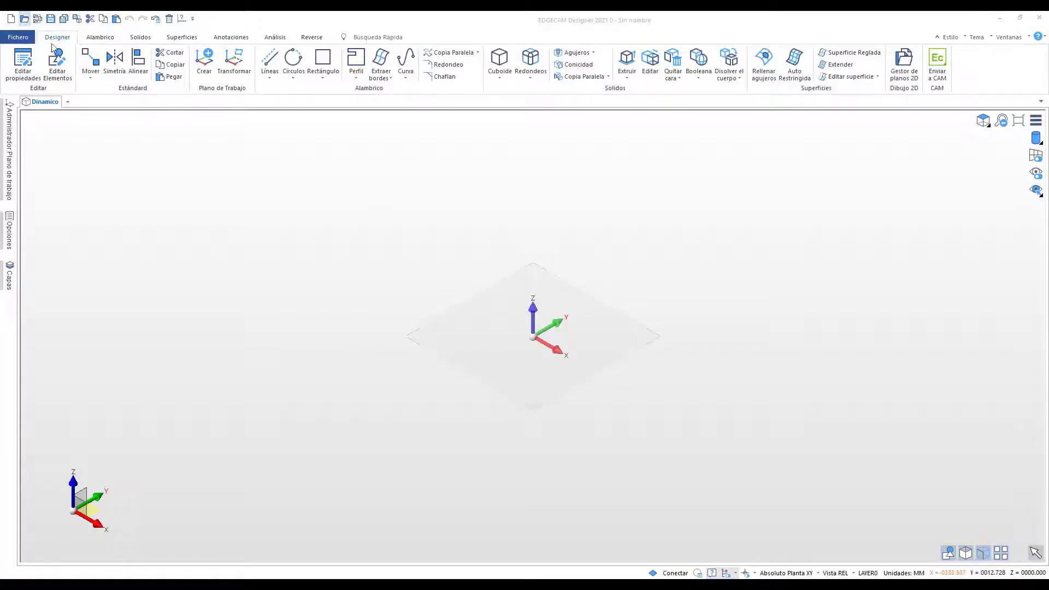
click(461, 269)
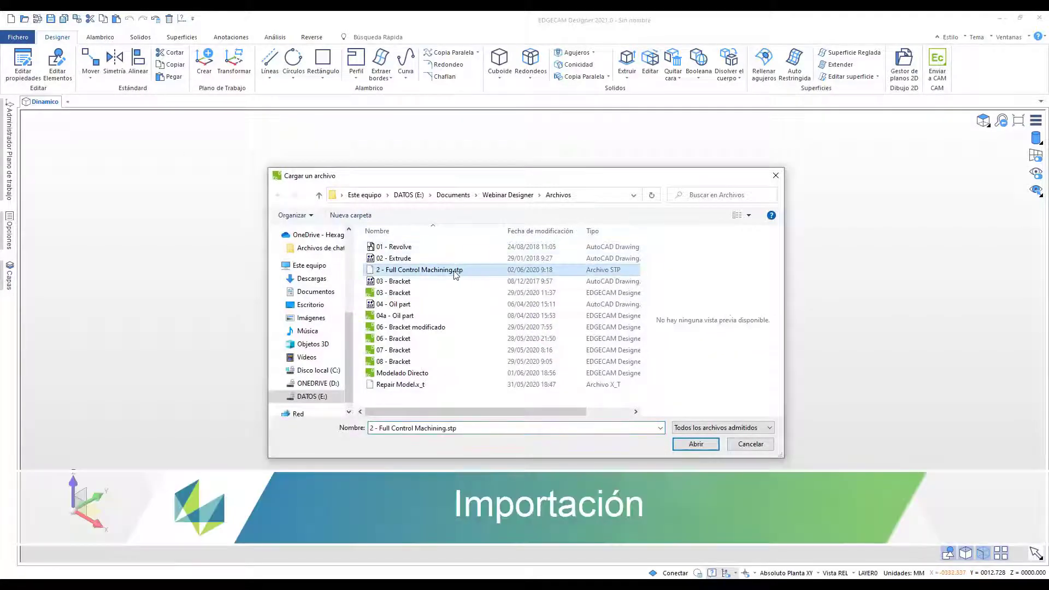
click(696, 443)
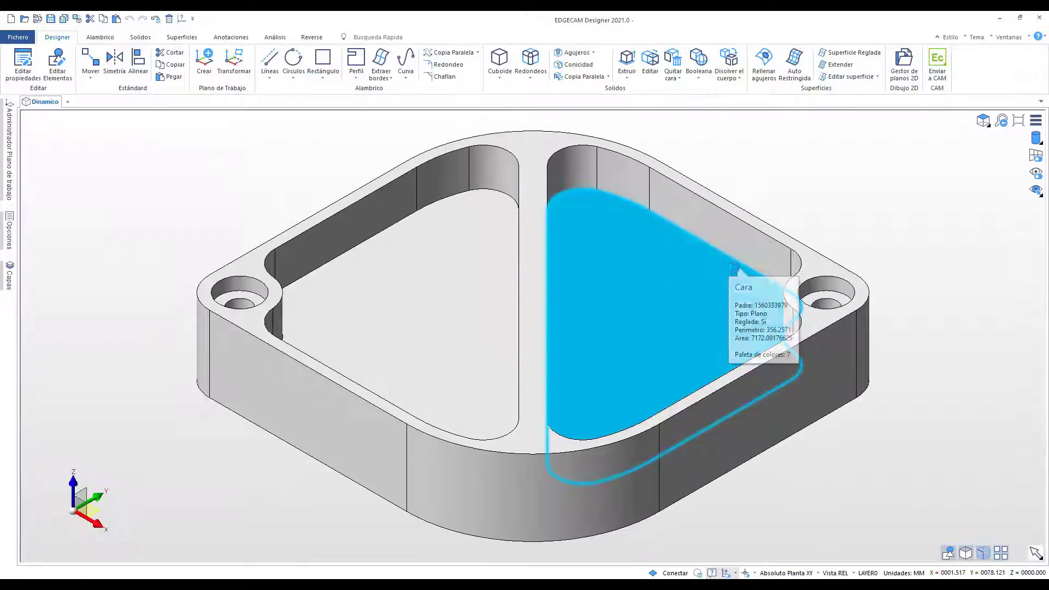
Send the imported part to EDGECAM for machining, and display it shaded in an isometric view
click(943, 62)
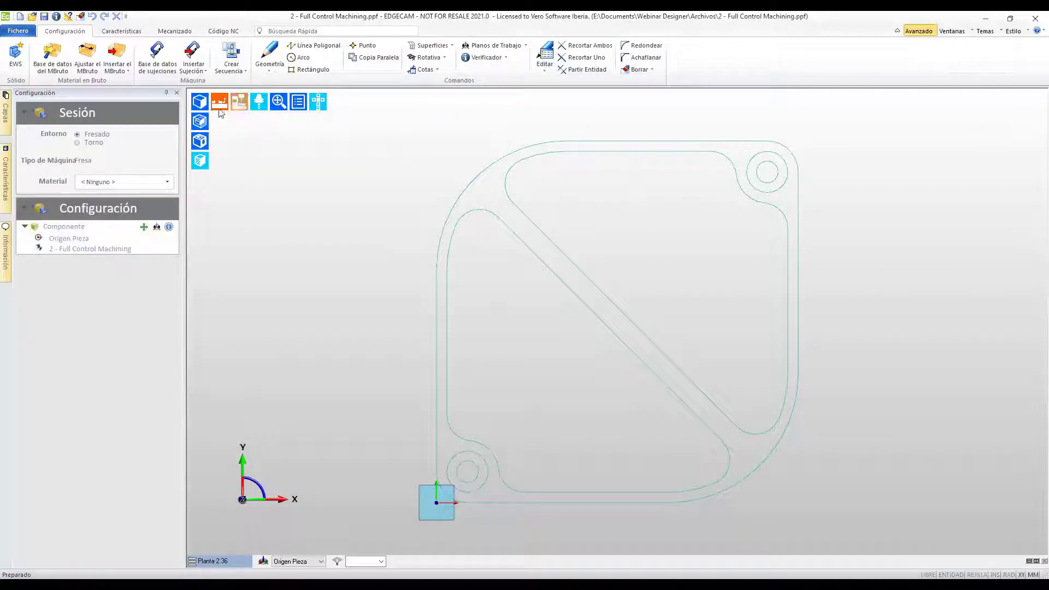
click(200, 101)
mouse_move(319, 102)
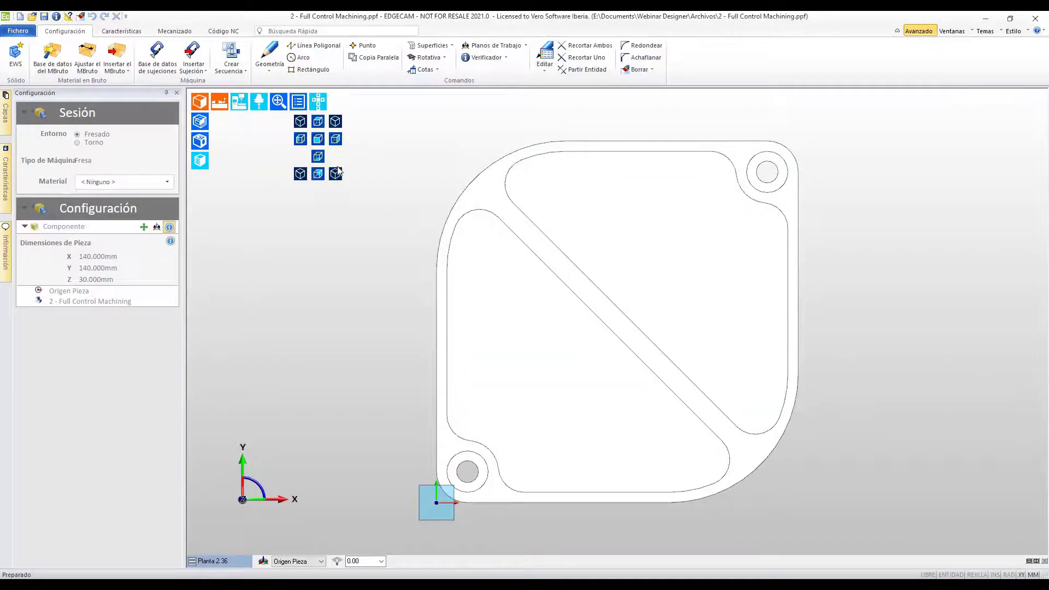
click(336, 173)
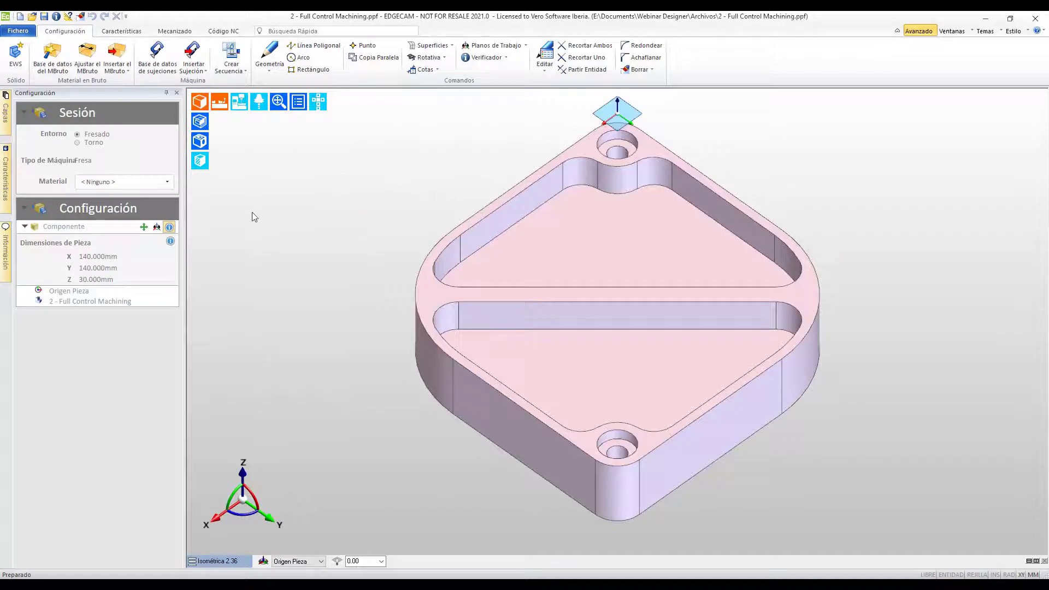
Place the part's datum at the XY centre of the component's upper face
click(144, 227)
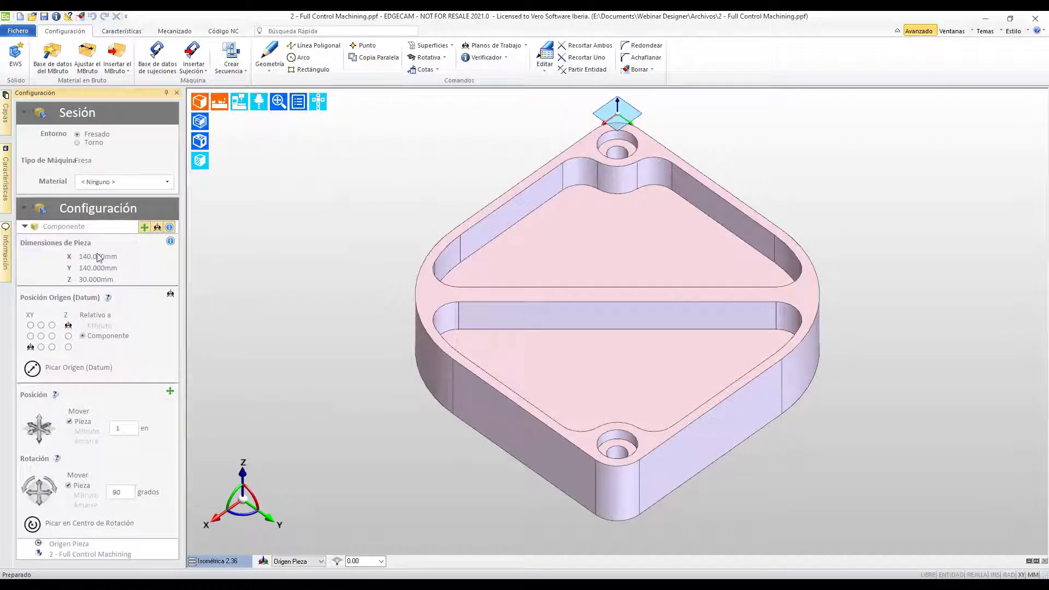
click(41, 336)
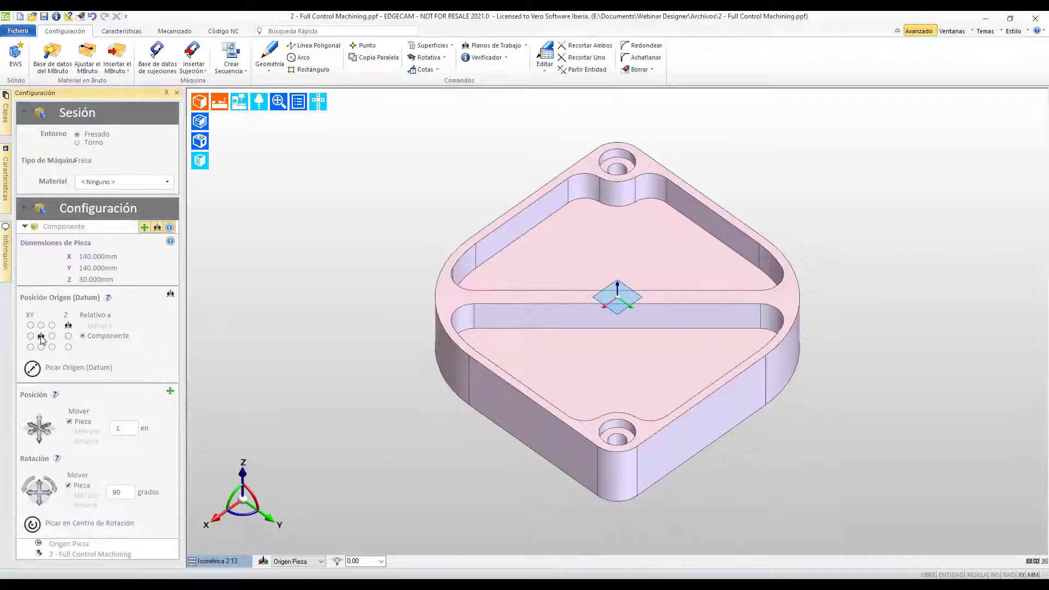
click(31, 325)
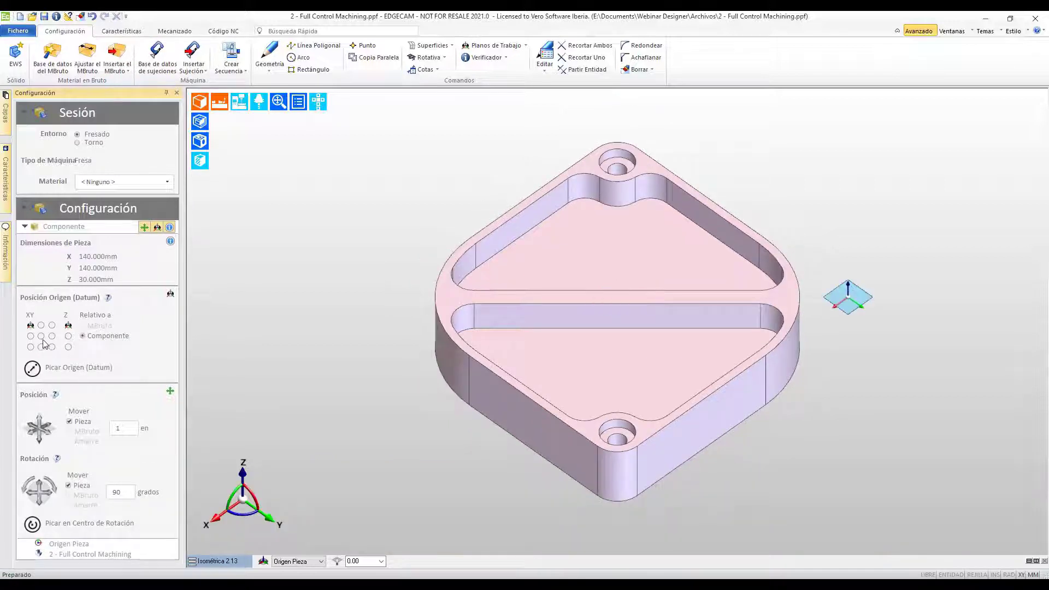
click(52, 347)
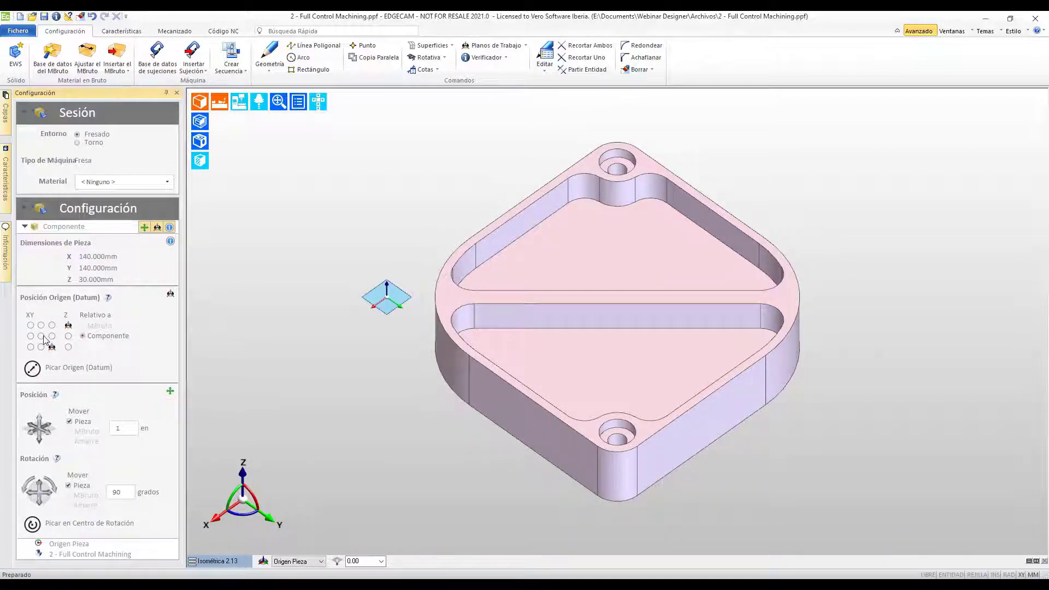
click(41, 336)
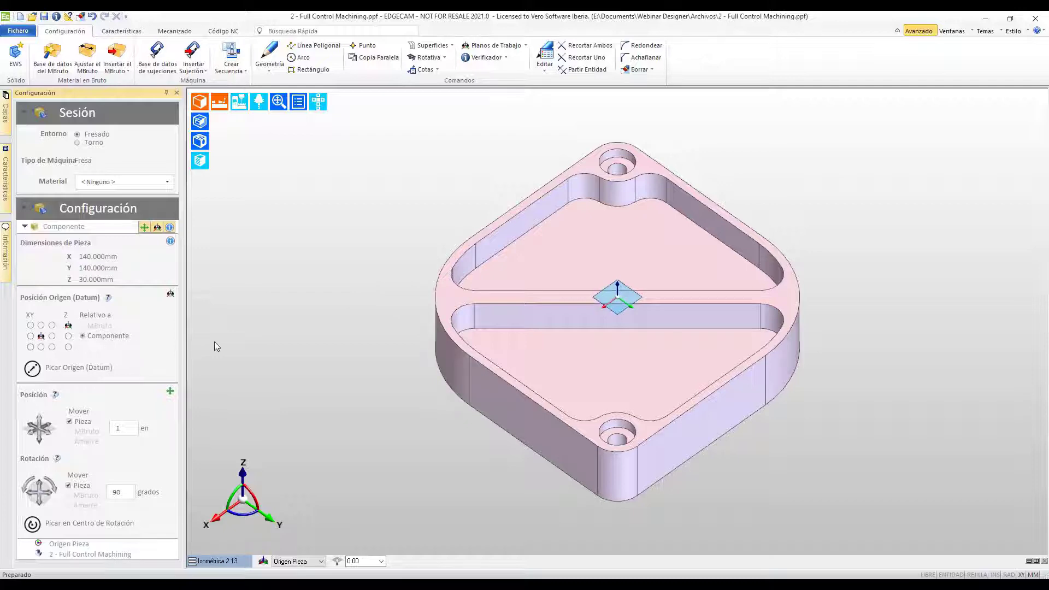
Create a box stock with a material height of 35 mm, adding the extra material beneath the part through the lower offset
click(87, 55)
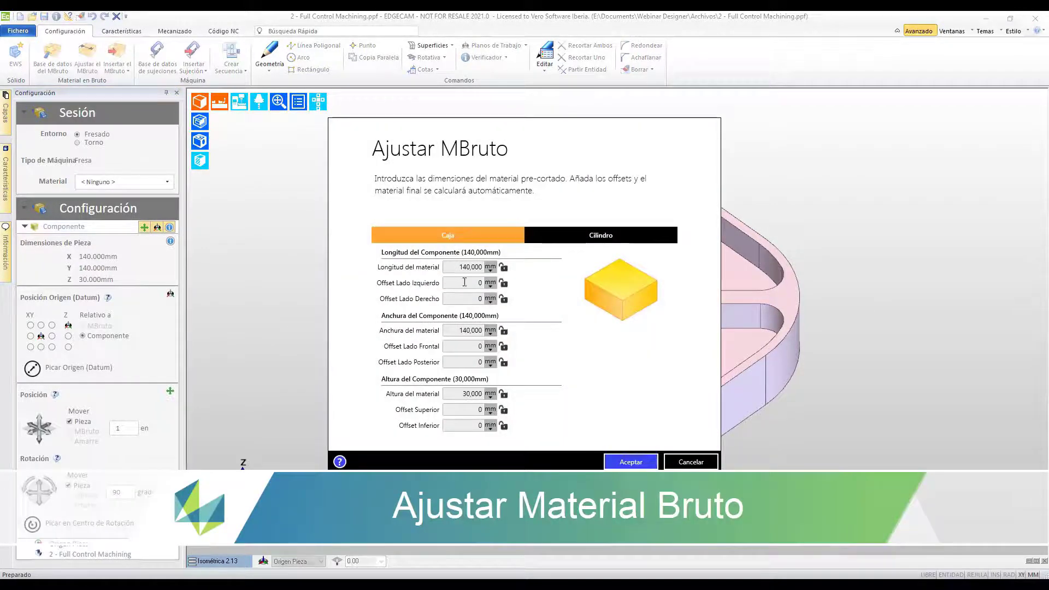
click(468, 281)
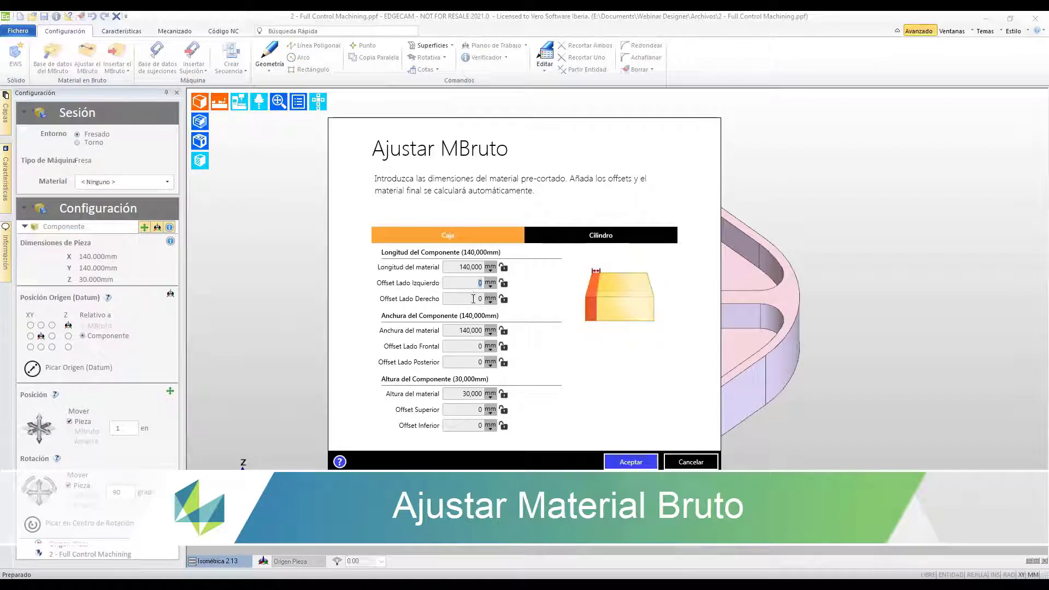
click(473, 298)
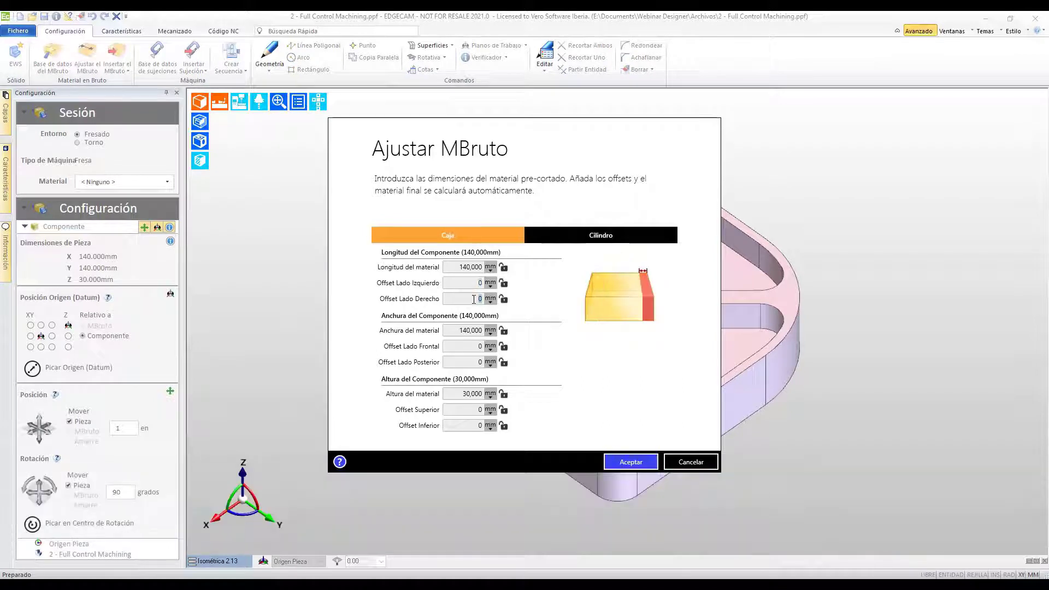
click(476, 348)
click(476, 361)
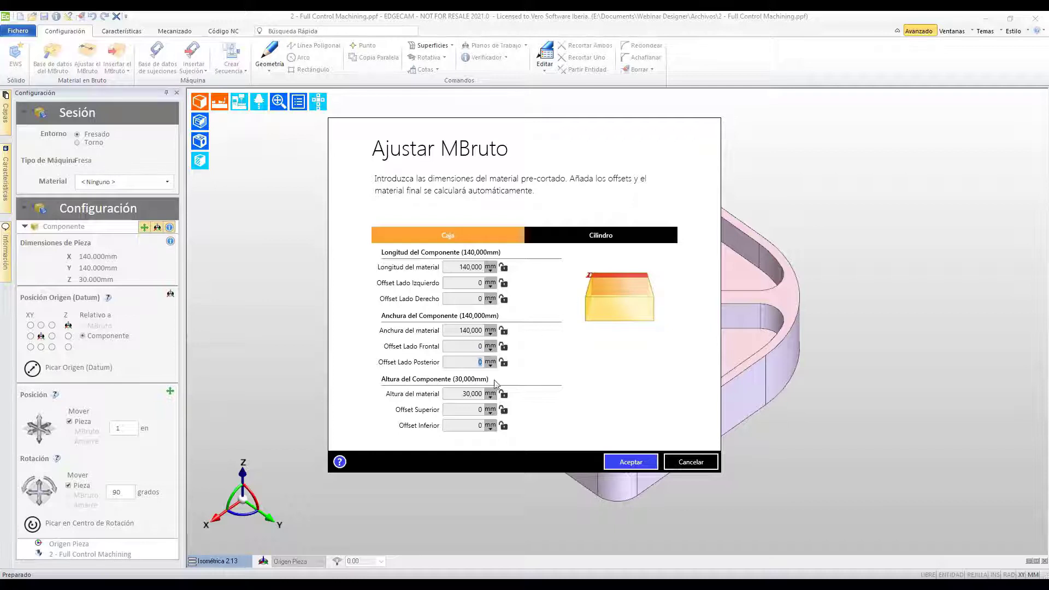
click(480, 409)
click(477, 427)
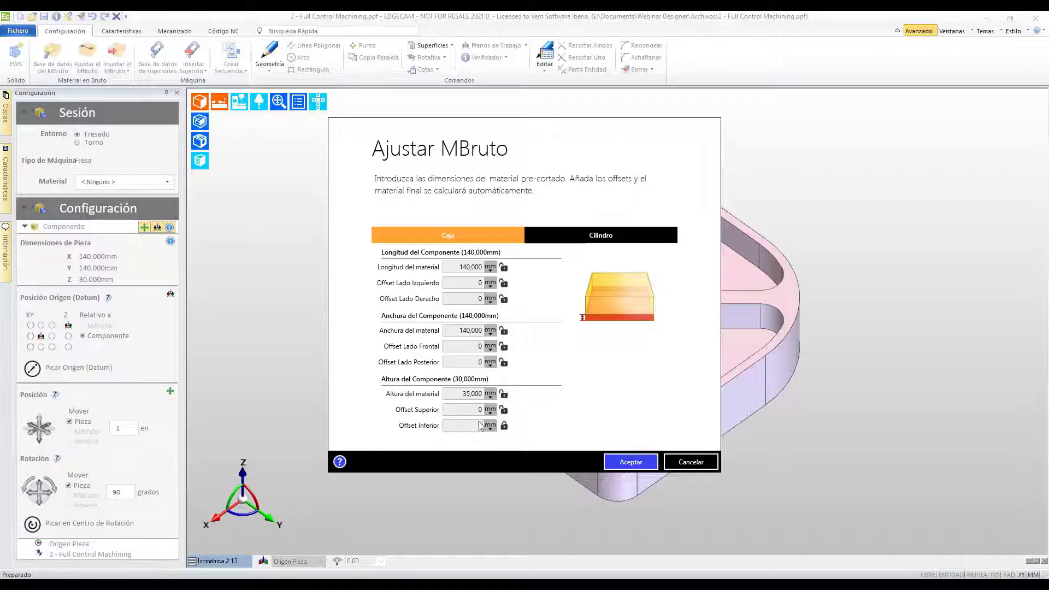
click(631, 461)
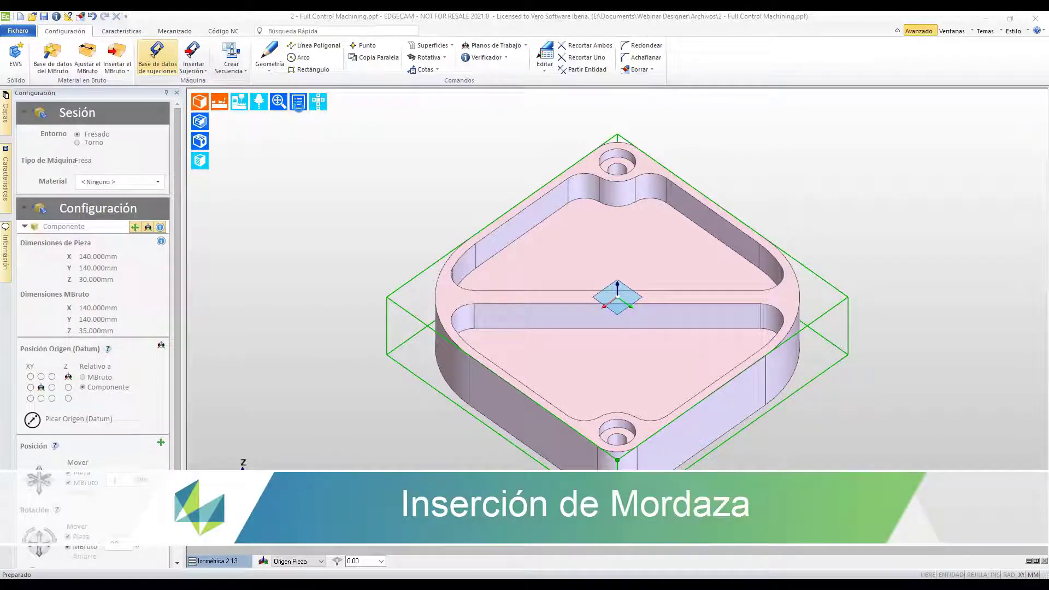
Fit the 5th Axis V6105 vice to the stock at 0 degrees rotation with auto positioning, and return to the isometric view
mouse_move(319, 105)
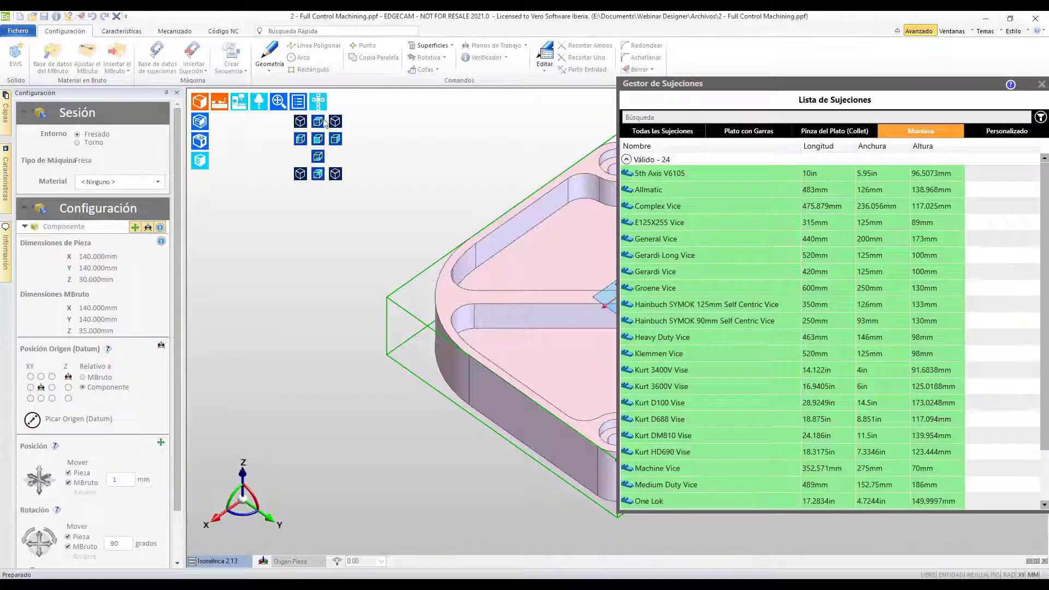
click(335, 139)
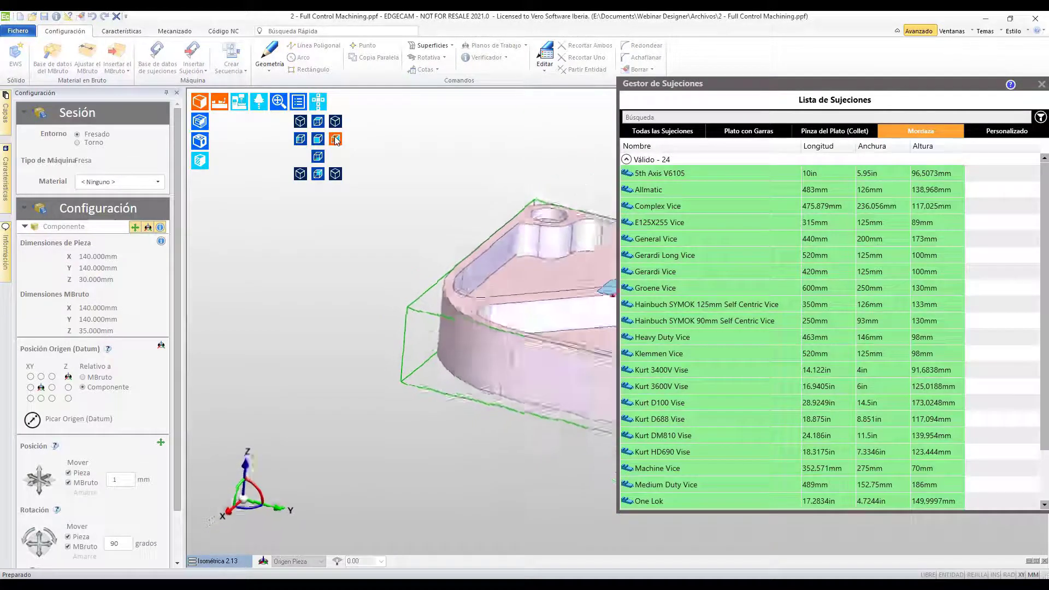
click(673, 190)
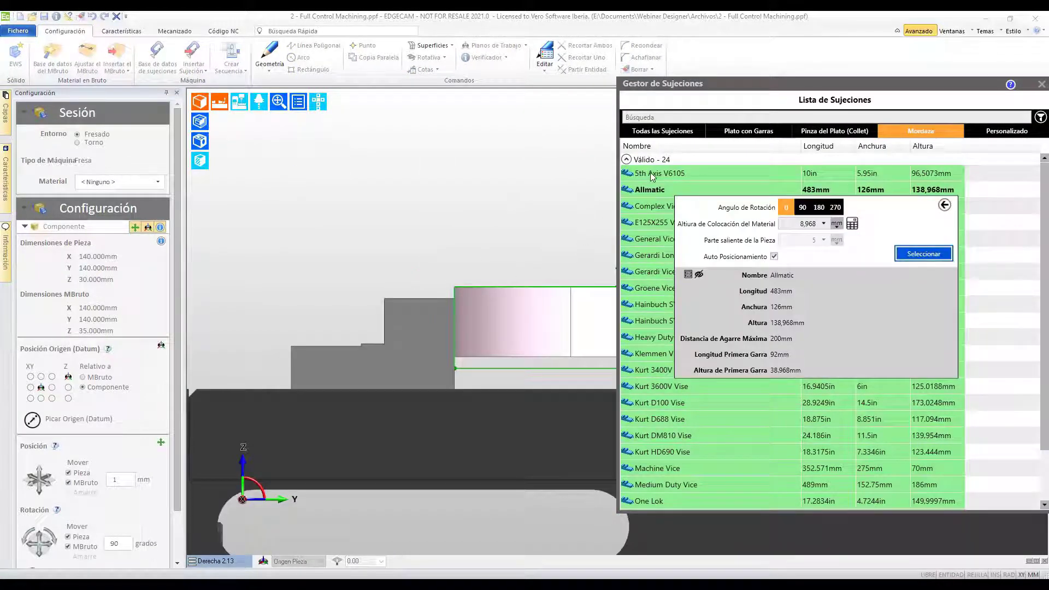
click(652, 174)
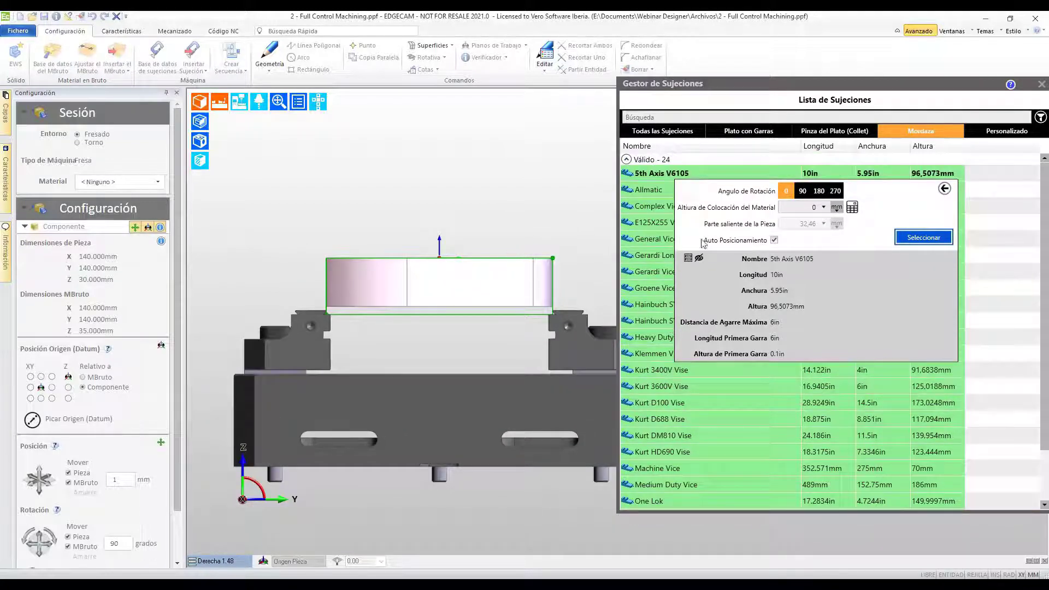
click(919, 236)
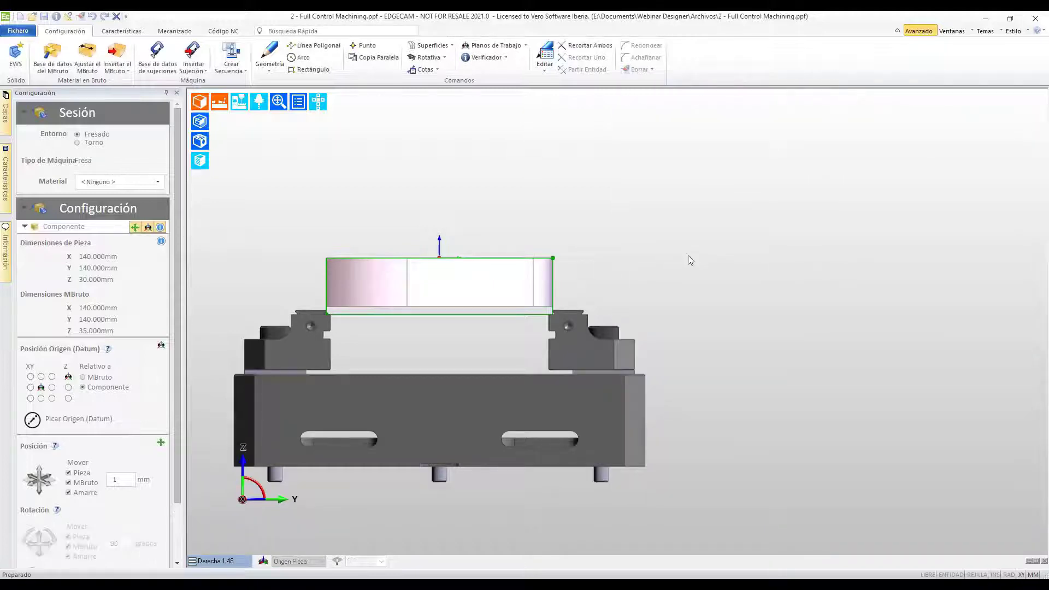
click(337, 175)
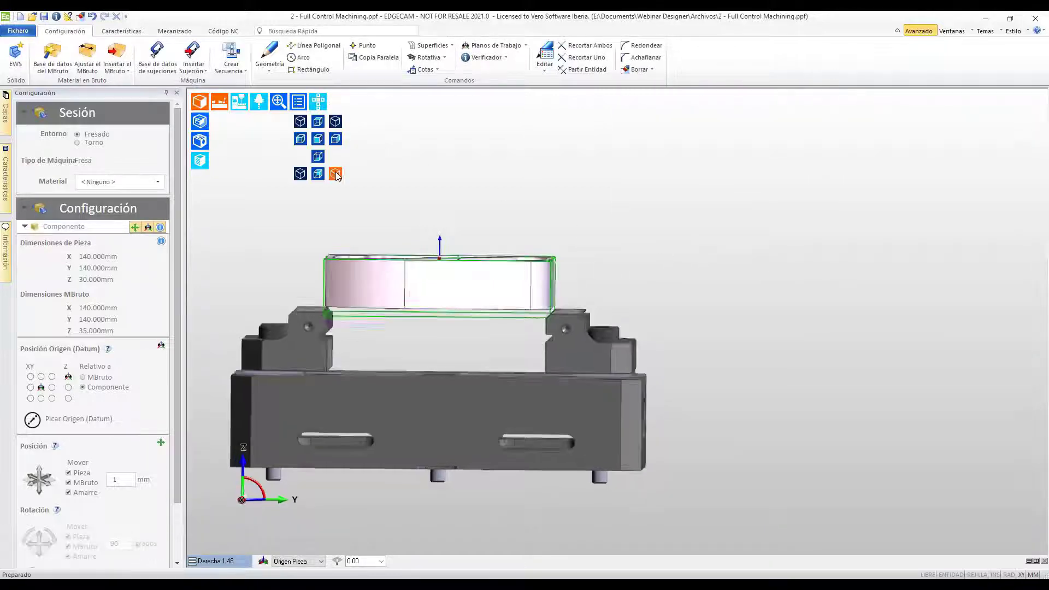
Create a milling sequence named NuevoToolkit.10 on the Sample Mill Vertical mm.mcp machine with the NuevoToolkit.10 toolkit
click(231, 57)
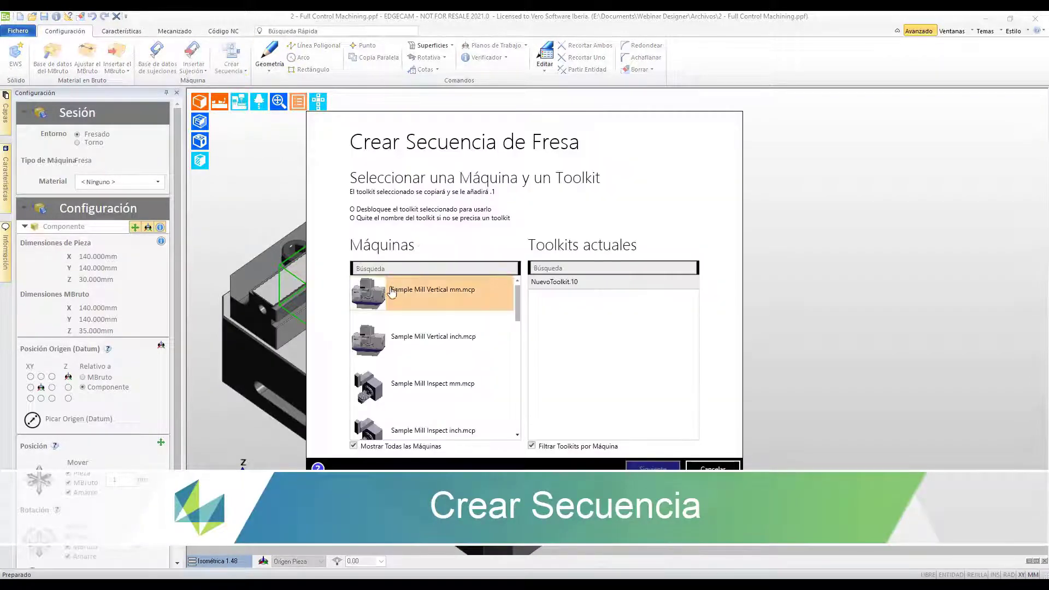
click(475, 294)
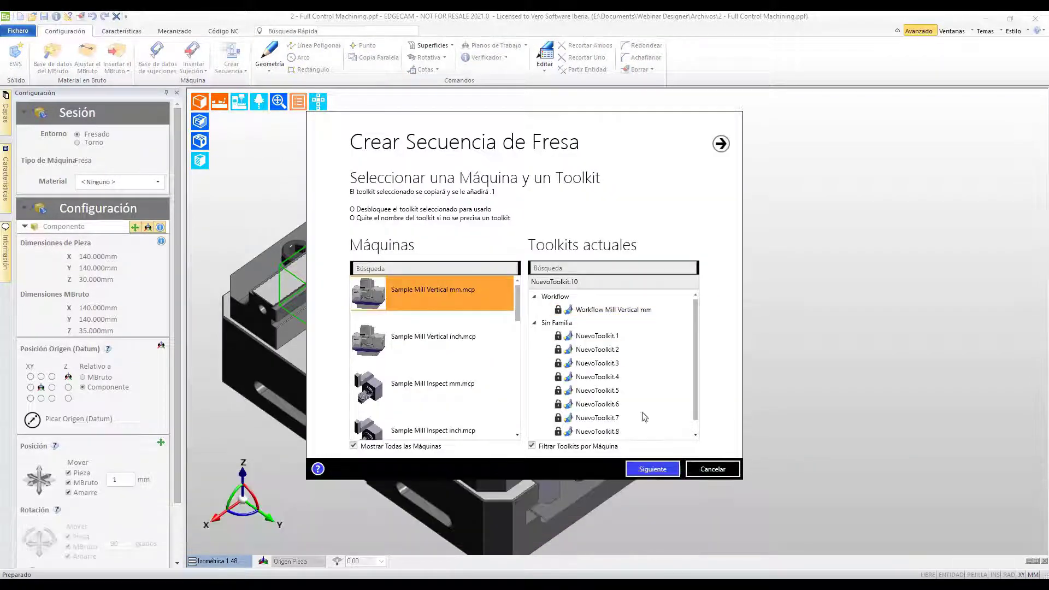
click(656, 470)
click(652, 470)
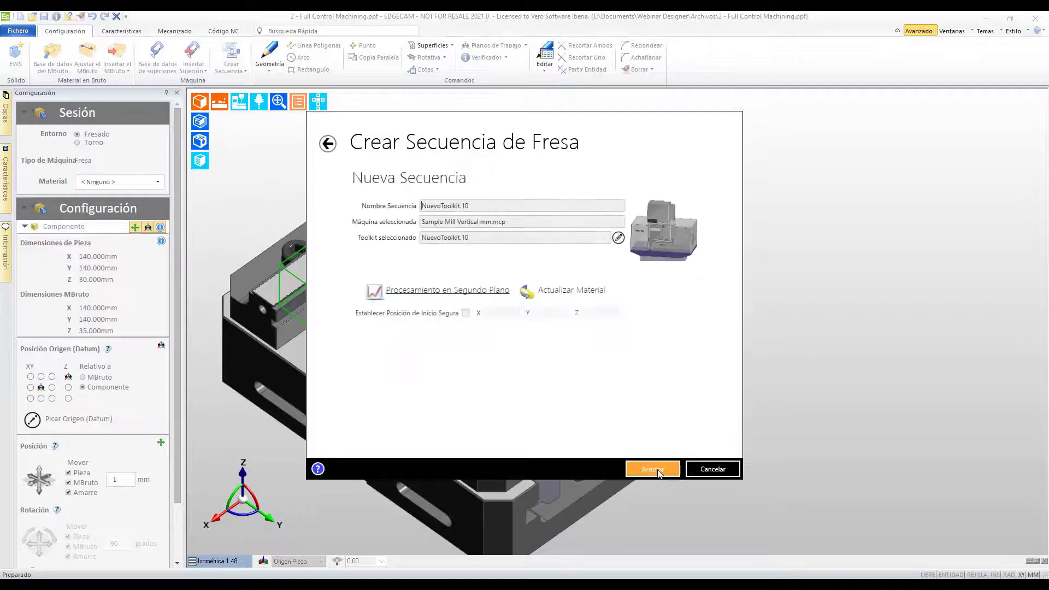
click(653, 470)
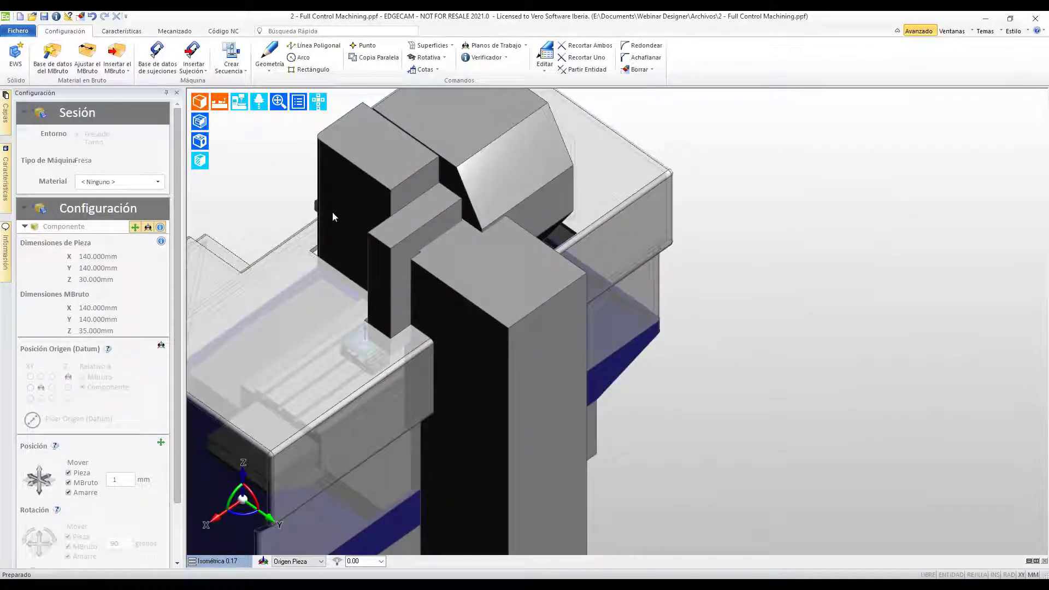
View the machine from the front, hide the machine and vice, and show the part and stock in an isometric view
mouse_move(318, 102)
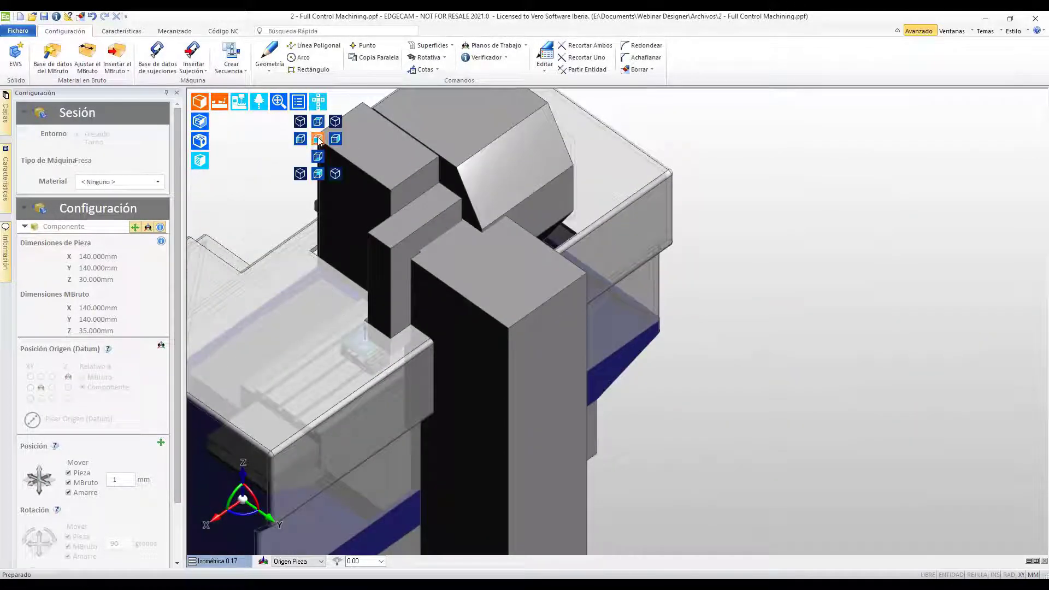
click(319, 139)
scroll(476, 363, up, 4)
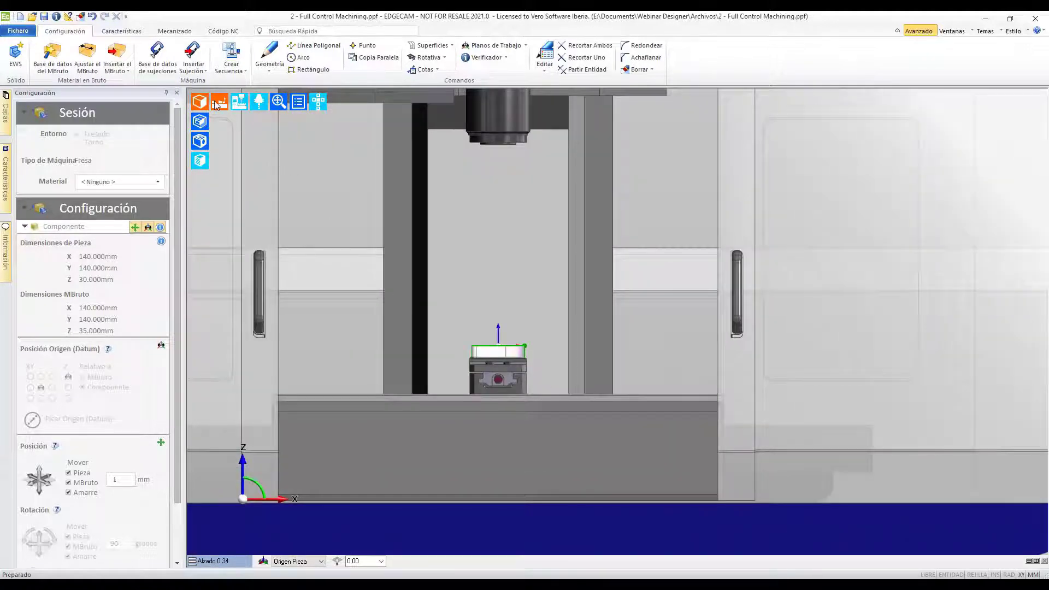
mouse_move(218, 102)
click(259, 122)
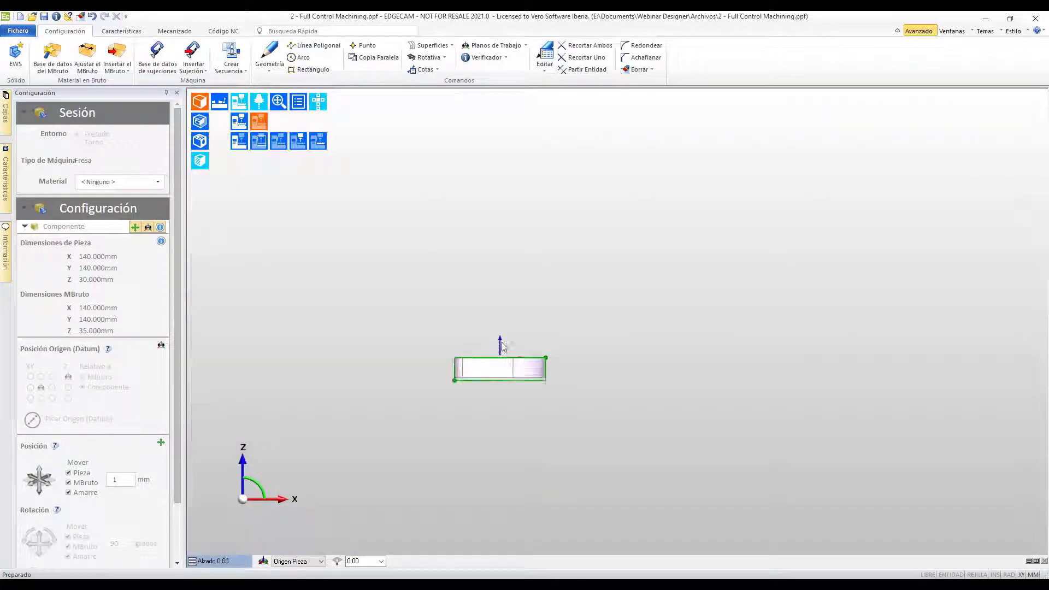
scroll(503, 347, up, 4)
mouse_move(318, 102)
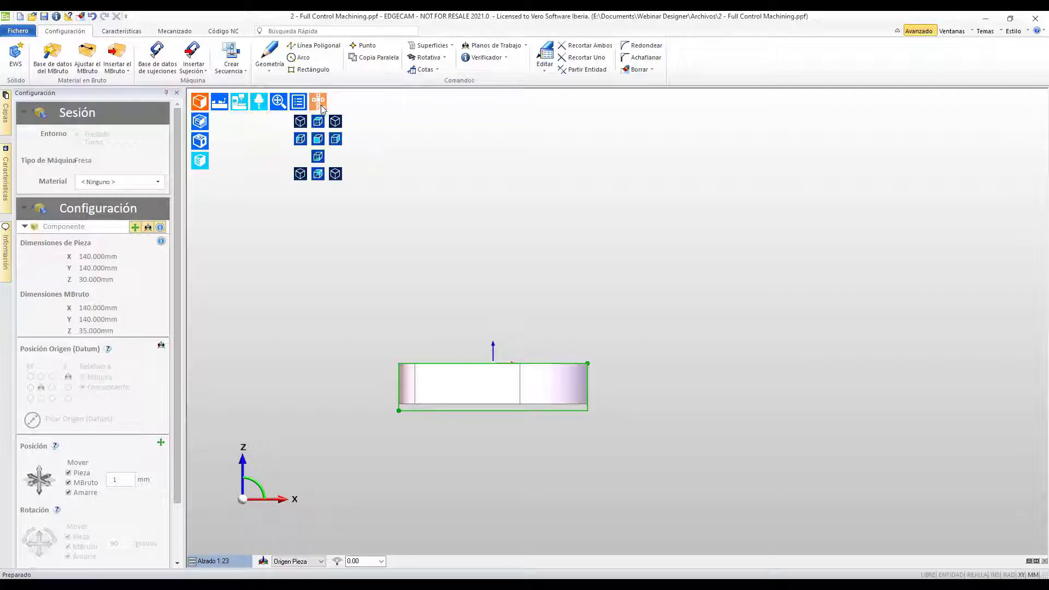
click(335, 173)
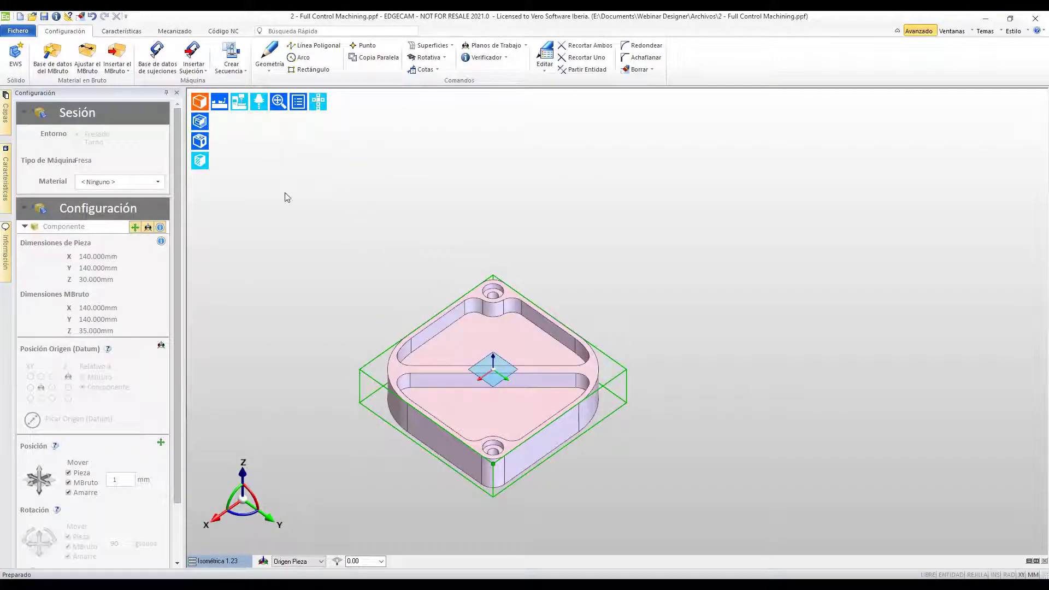
Find the part's milling features, including 2D pockets, 2D bosses, open pockets, open mill features and vertical holes, without flat faces
click(136, 34)
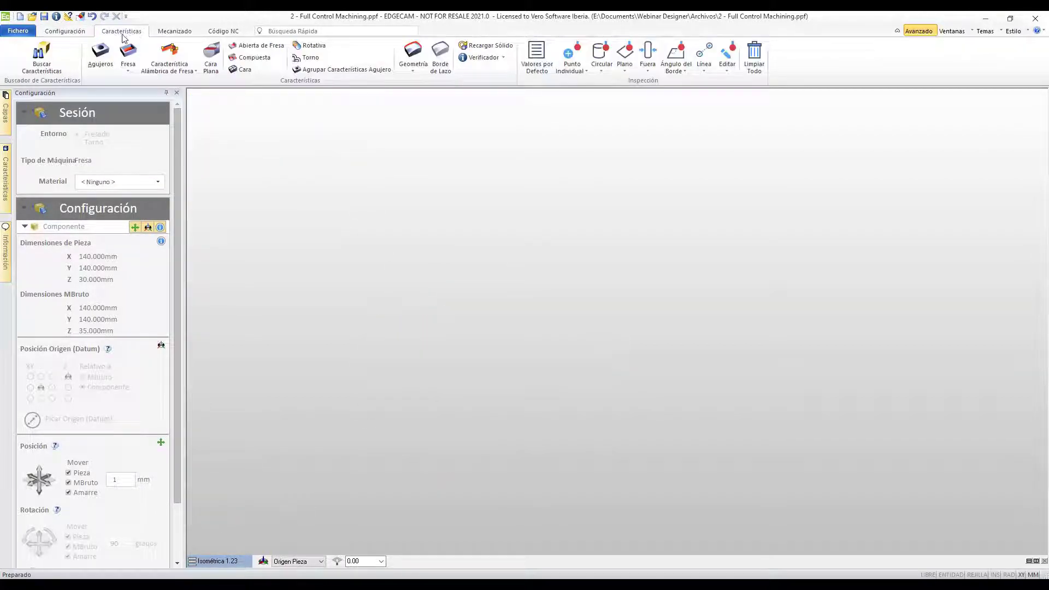
click(40, 58)
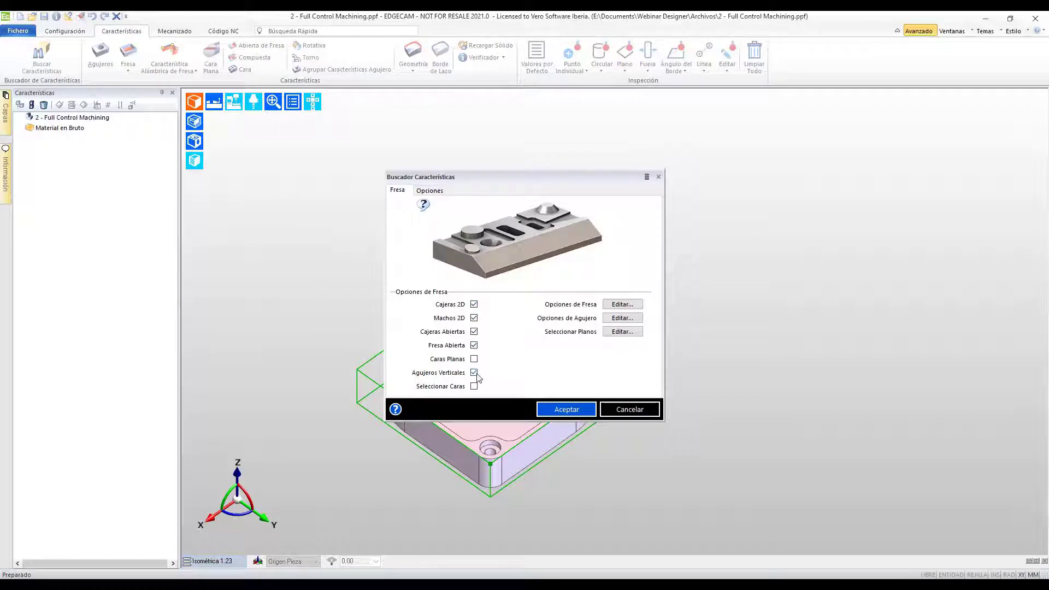
click(565, 411)
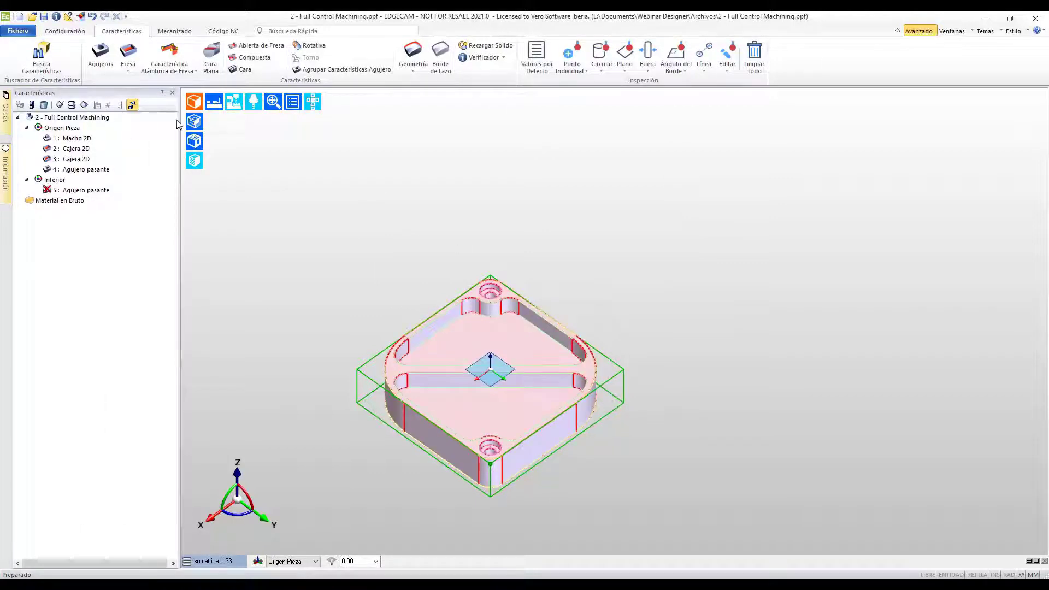
Examine the found boss, pocket and through-hole features in the shaded feature display, and show the solid again
click(194, 141)
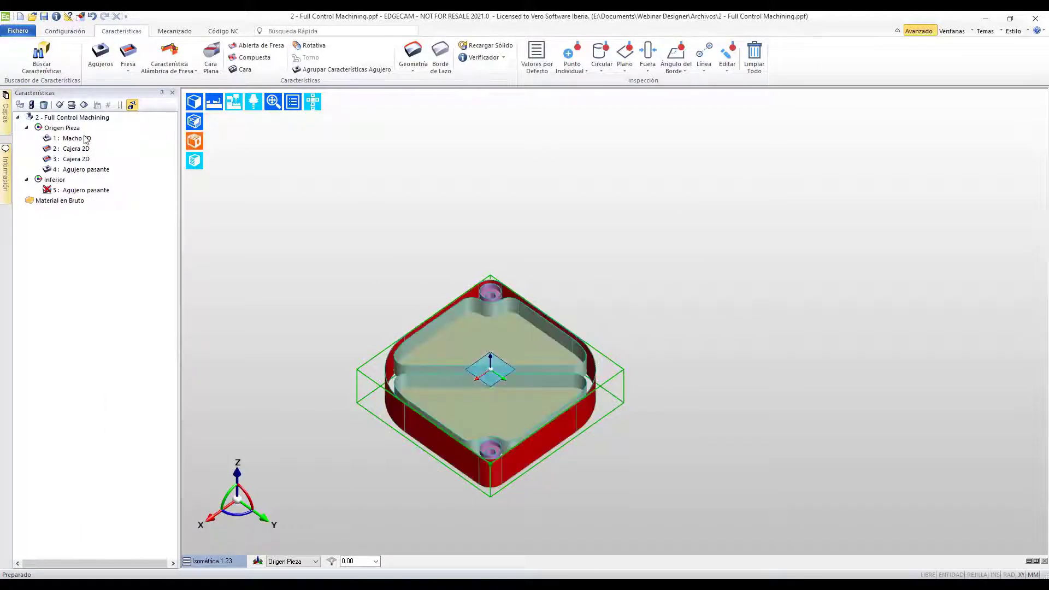
click(80, 171)
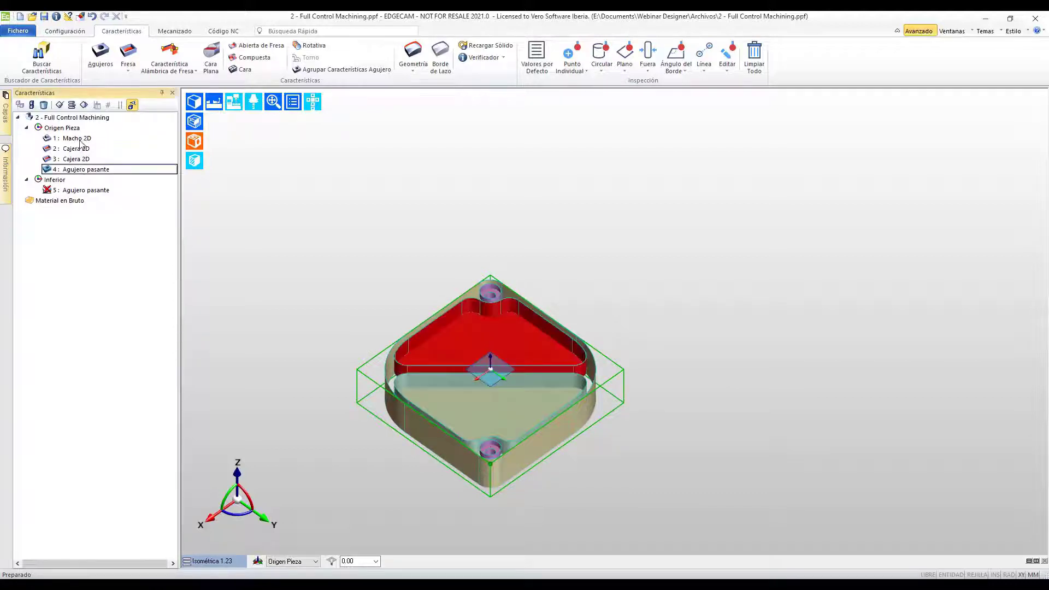
click(196, 103)
click(194, 123)
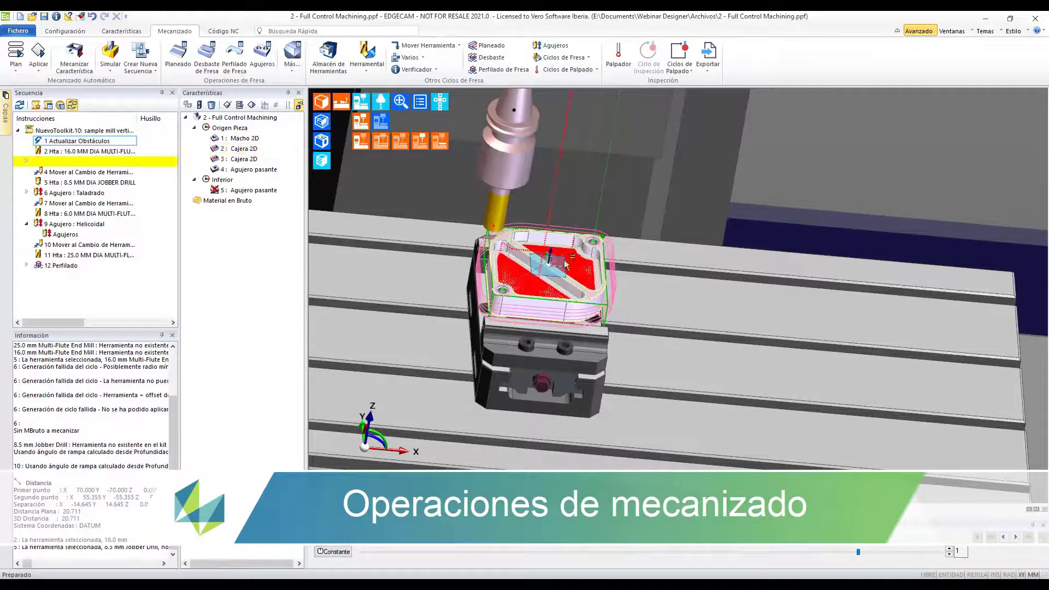
Open the machining sequence in the simulator, run the simulation and increase its speed slightly
click(110, 58)
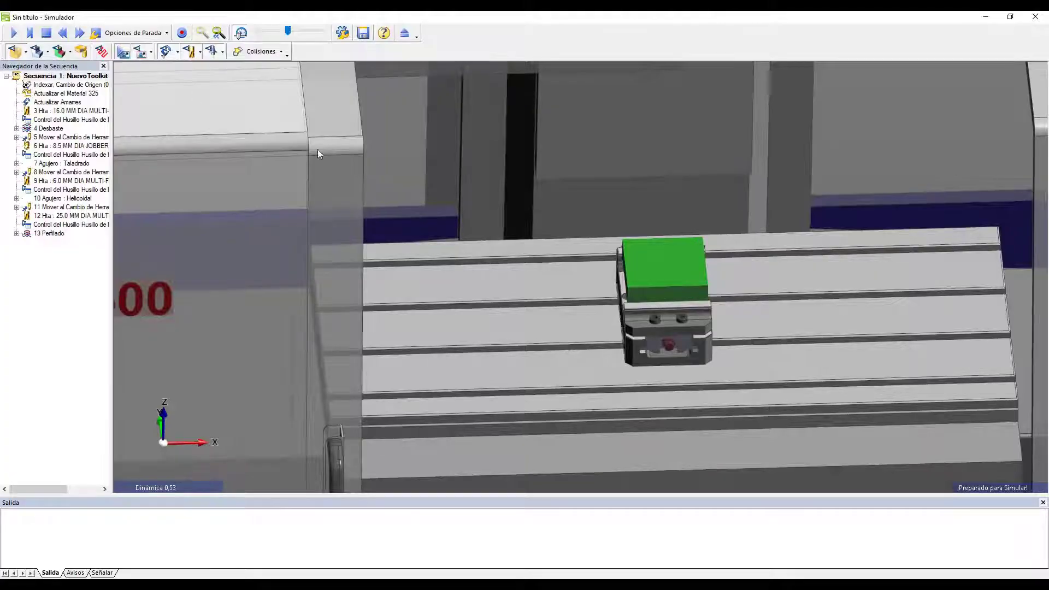
click(14, 32)
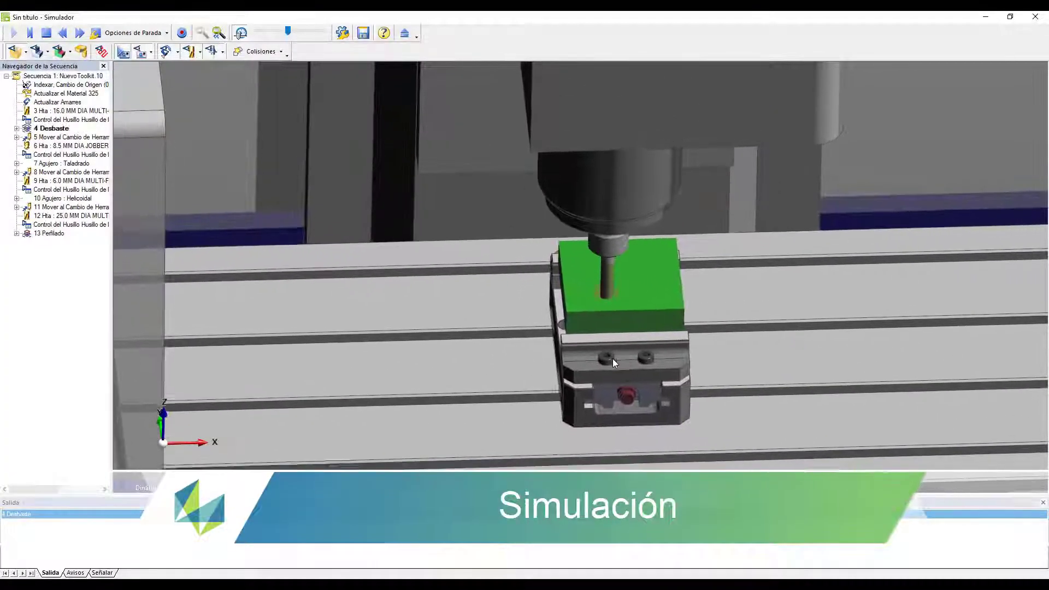
mouse_move(288, 31)
mouse_down()
mouse_move(303, 30)
mouse_move(290, 31)
mouse_up()
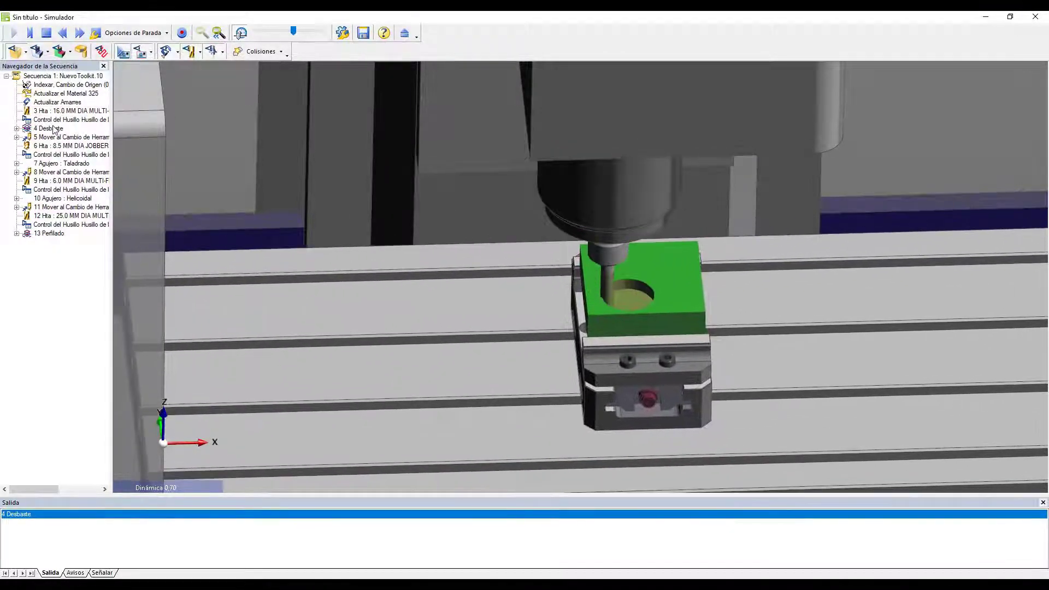
Advance the simulation through 7 Agujero : Taladrado, 10 Agujero : Helicoidal and 13 Perfilado, examine the machined part and exit the simulator
click(59, 163)
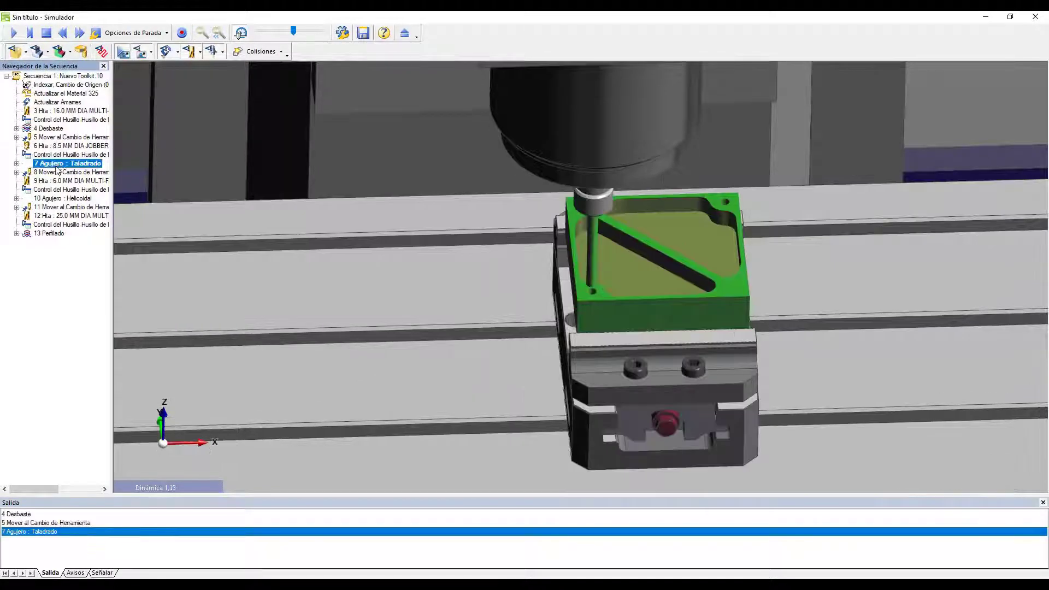
click(57, 199)
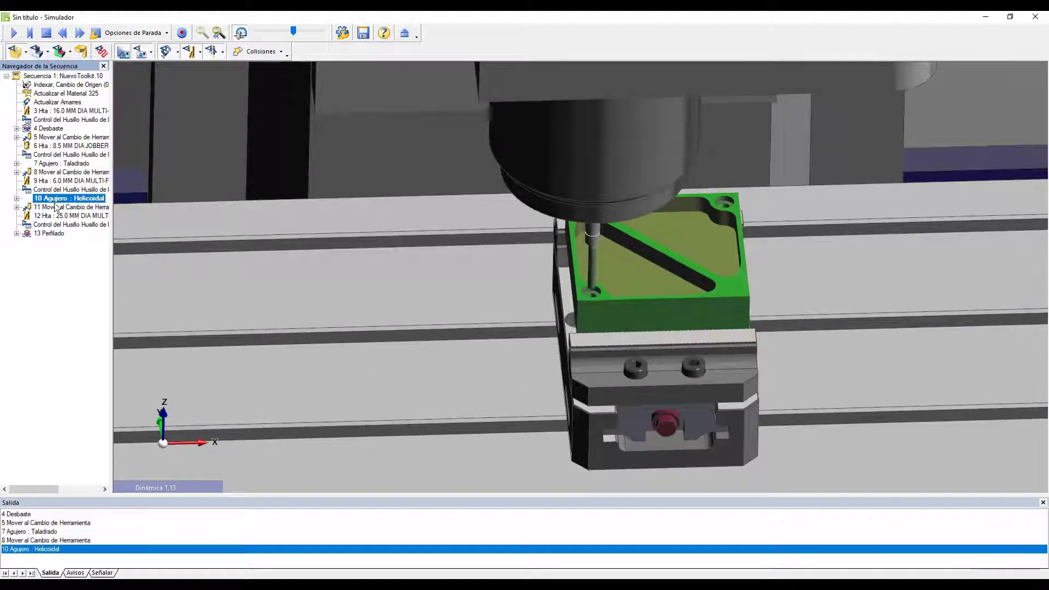
click(53, 234)
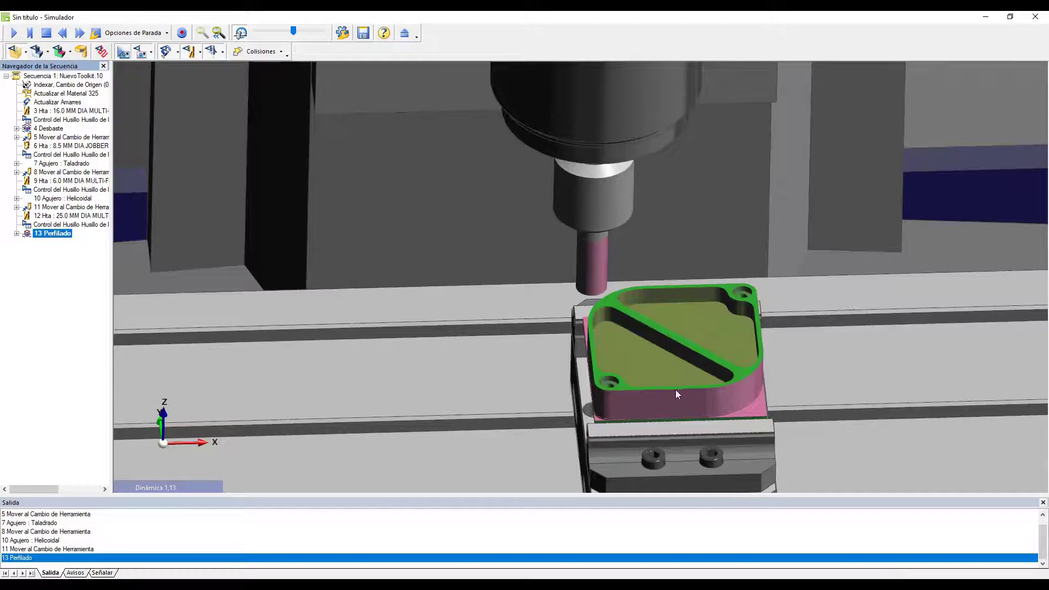
scroll(690, 361, up, 2)
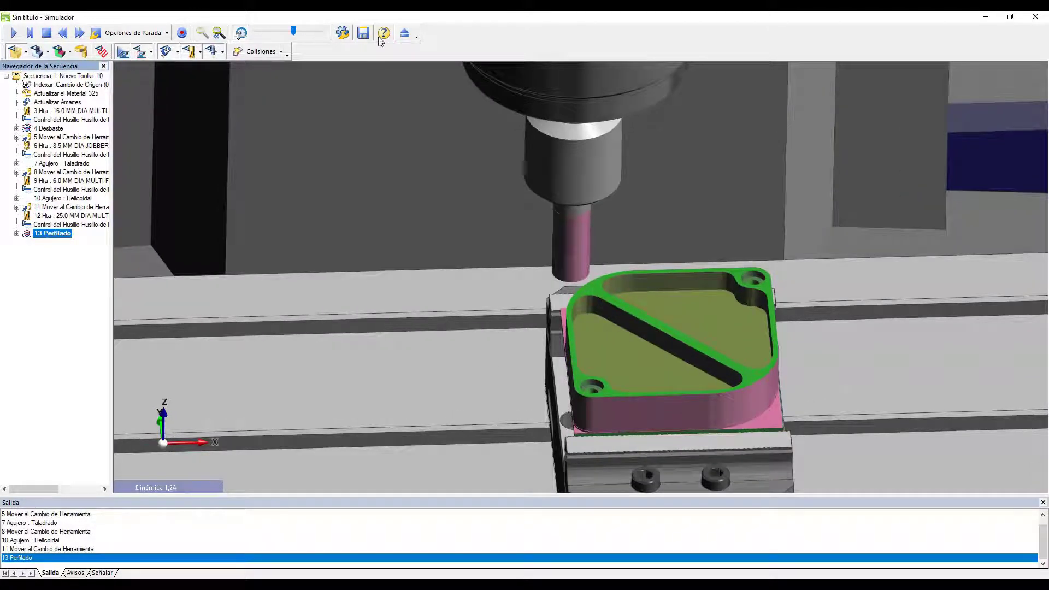
click(405, 34)
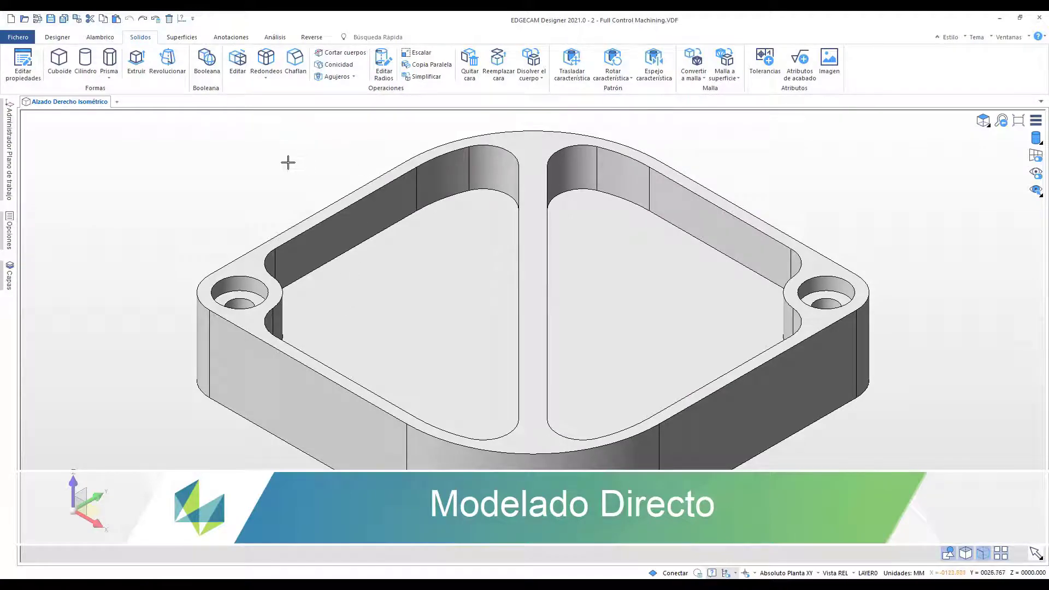
Remove the four rounded corner faces at both ends of the diagonal rib using the Quitar y reparar operation
middle_drag(285, 180, 306, 175)
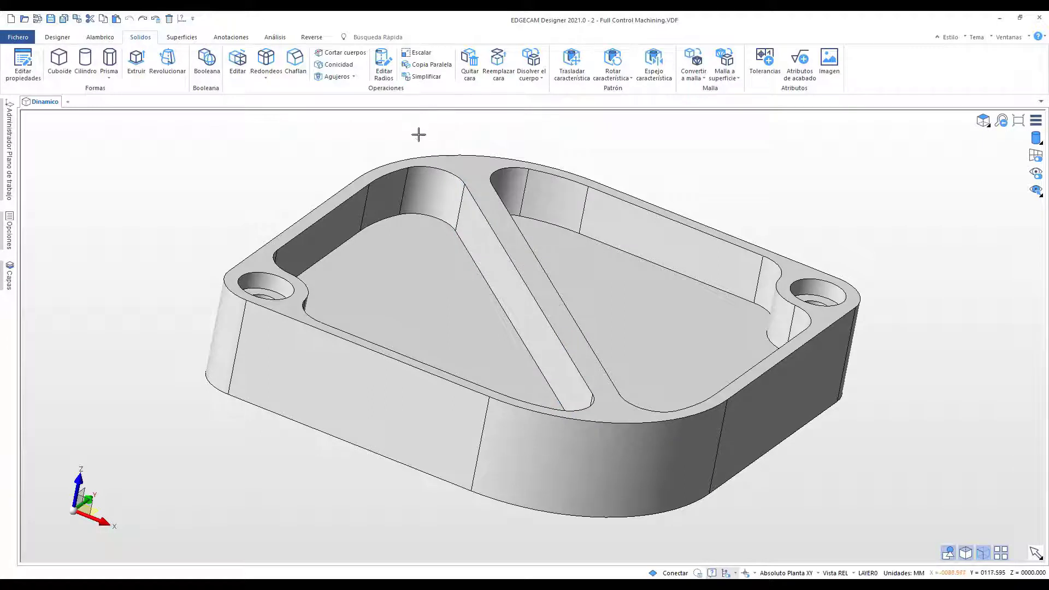
mouse_move(435, 191)
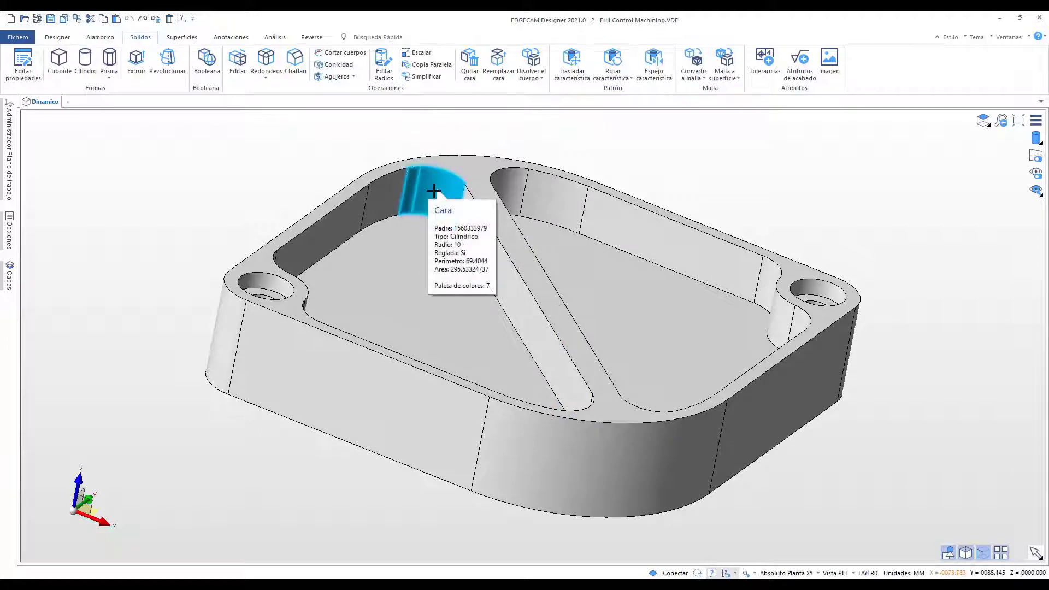
mouse_move(461, 264)
middle_down()
mouse_move(438, 262)
mouse_move(468, 253)
middle_up()
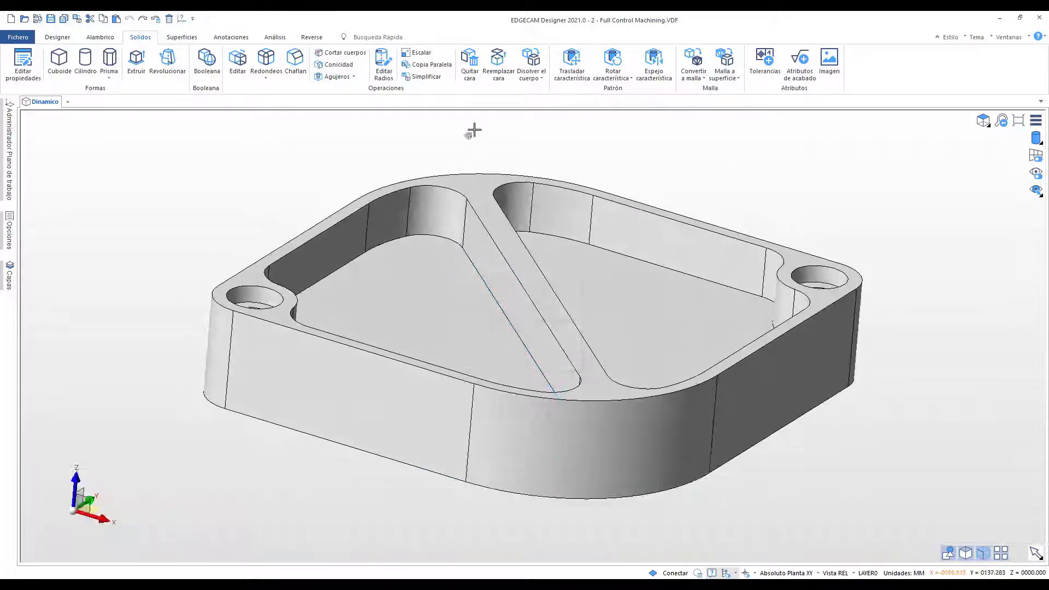
click(470, 57)
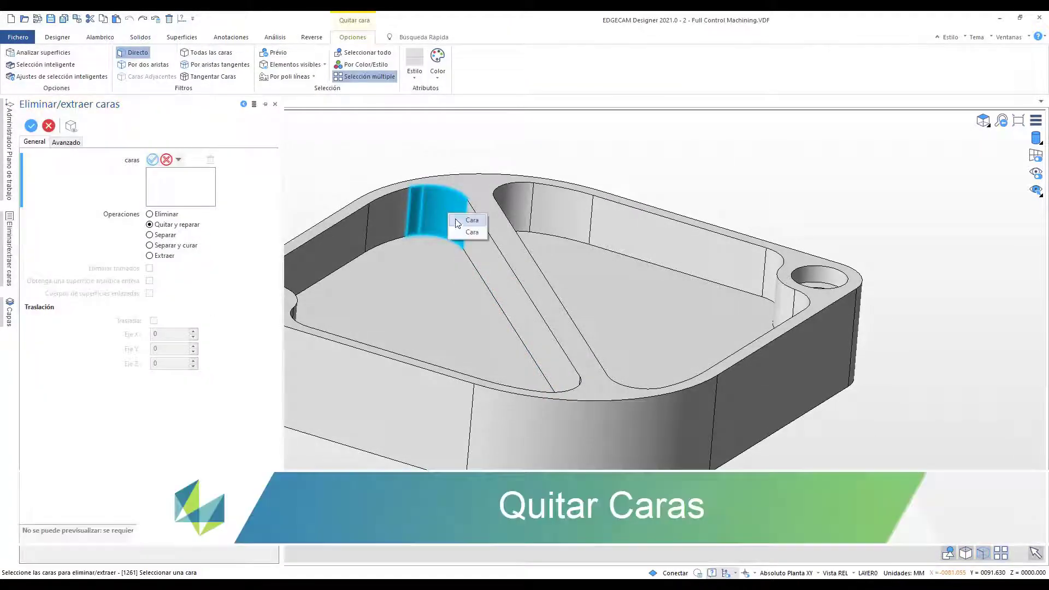
click(459, 221)
middle_drag(459, 221, 572, 374)
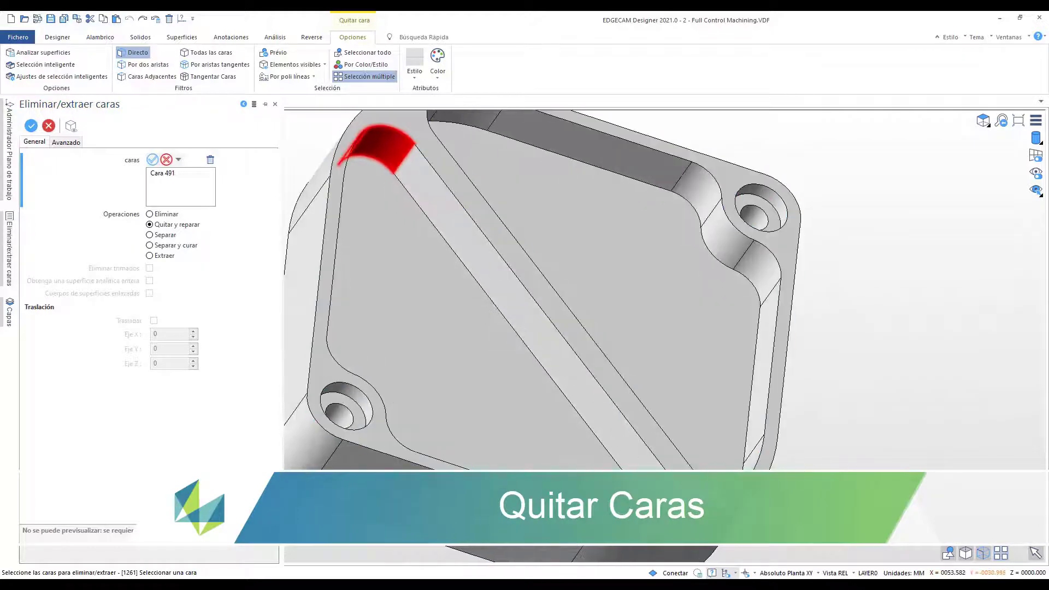
click(661, 507)
middle_drag(661, 507, 593, 307)
click(626, 170)
middle_drag(625, 170, 446, 535)
click(464, 549)
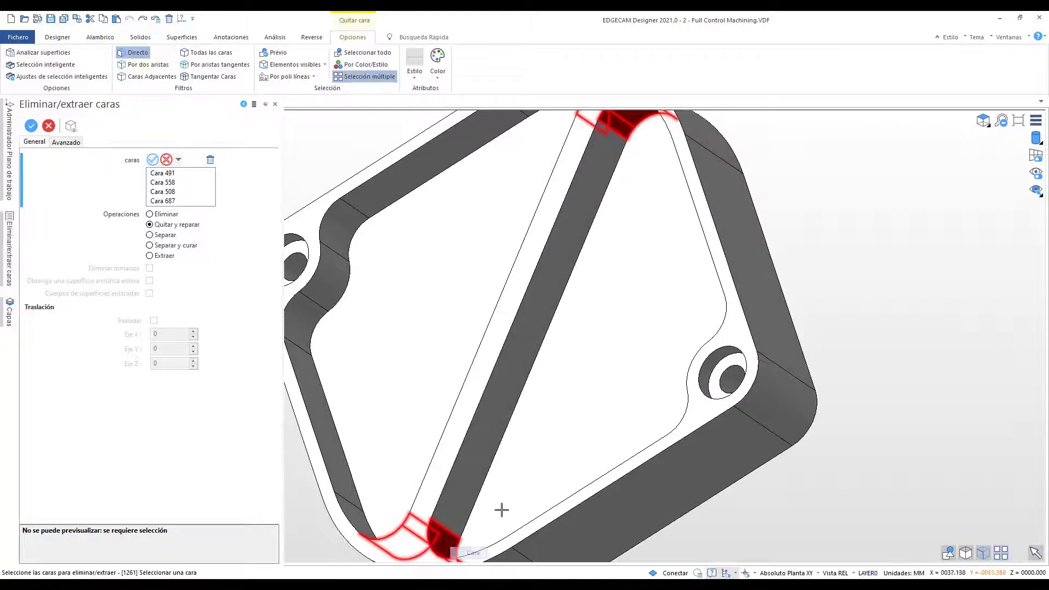
middle_drag(501, 508, 794, 232)
right_click(818, 214)
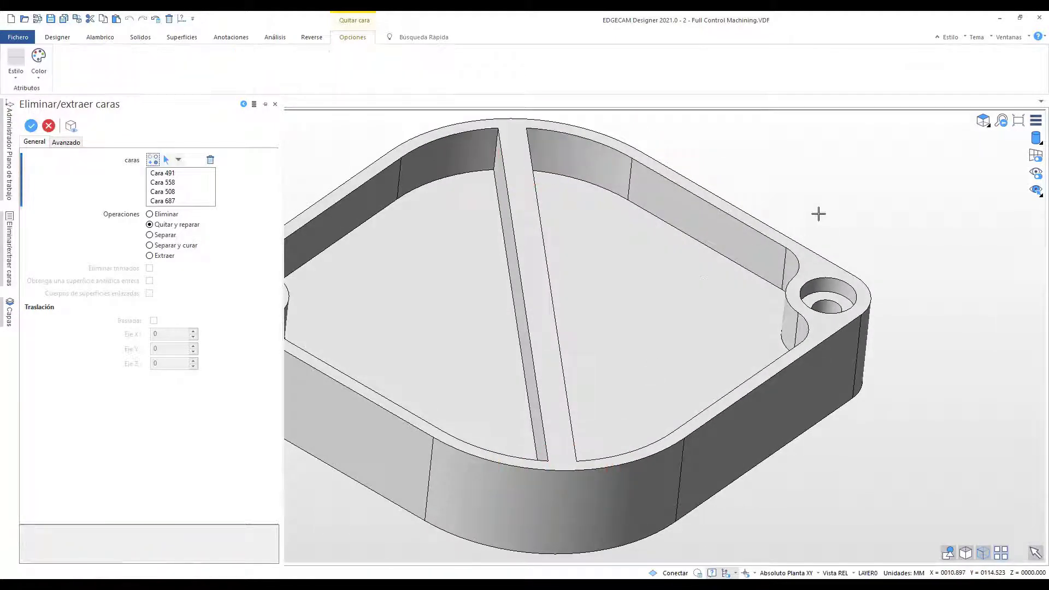
right_click(818, 214)
middle_drag(686, 370, 717, 205)
right_click(719, 199)
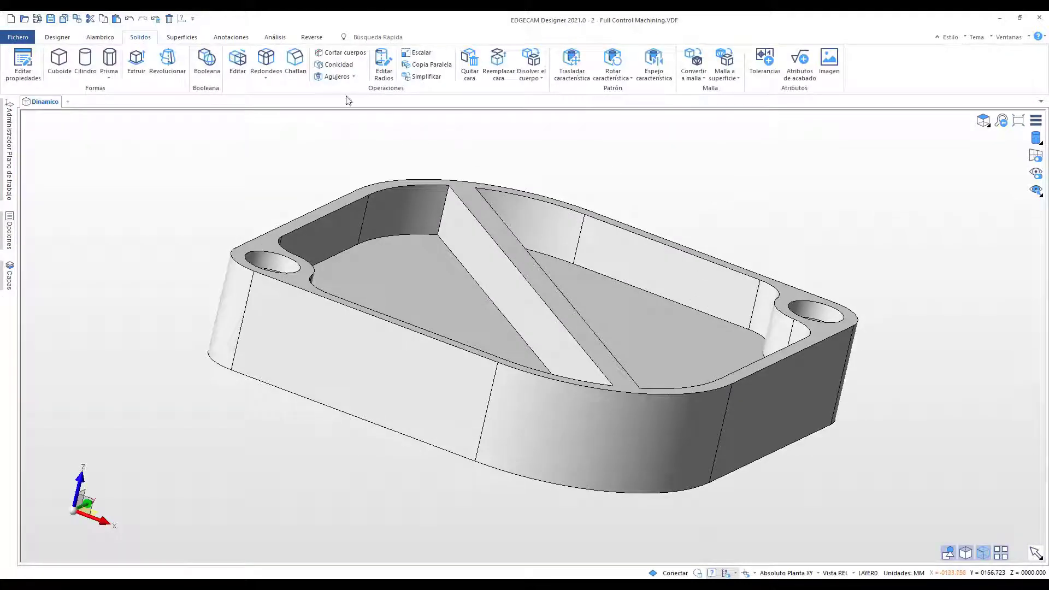
Taper one side face of the diagonal rib from its lower edge along the Z axis with a 3-degree draft angle
click(336, 65)
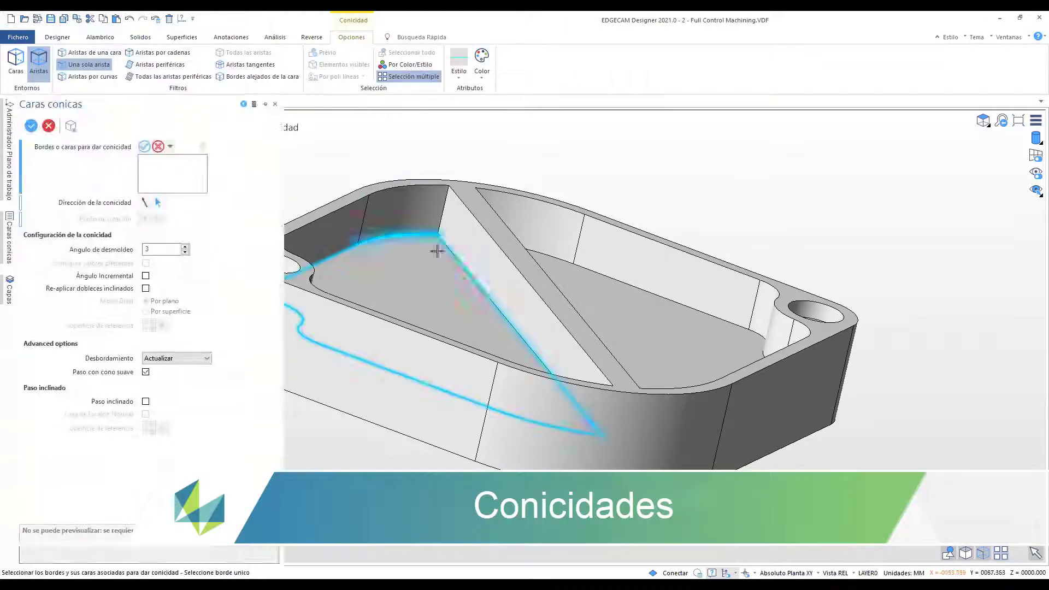
click(474, 277)
click(495, 285)
right_click(389, 160)
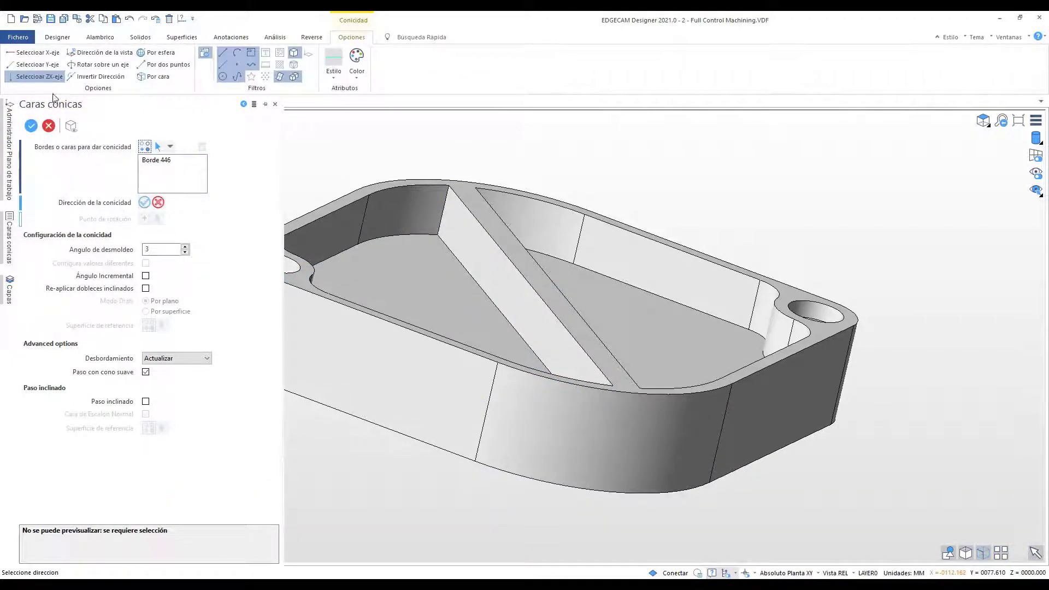
click(41, 78)
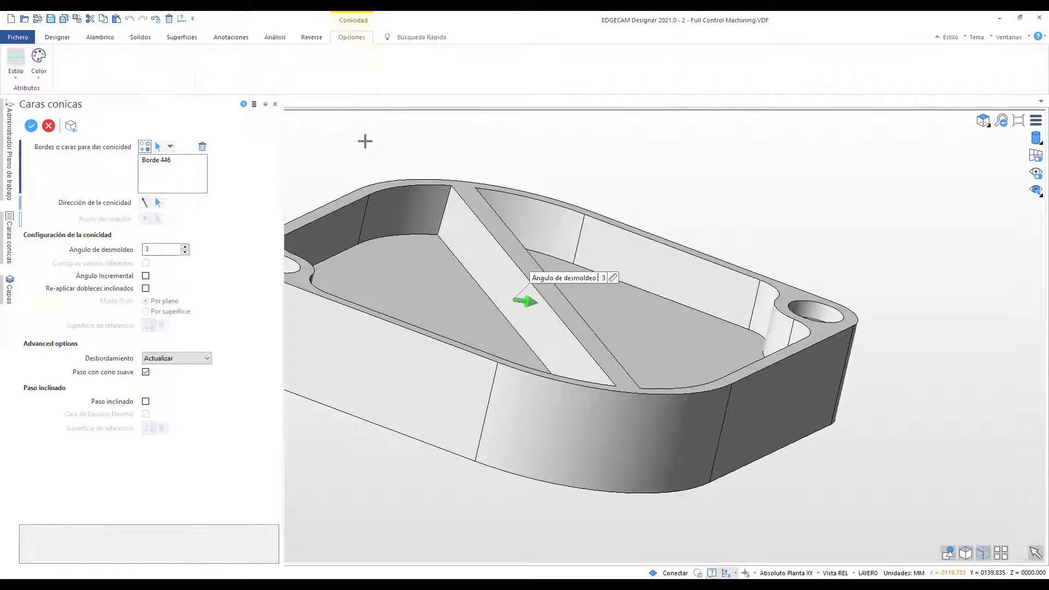
middle_drag(476, 282, 464, 296)
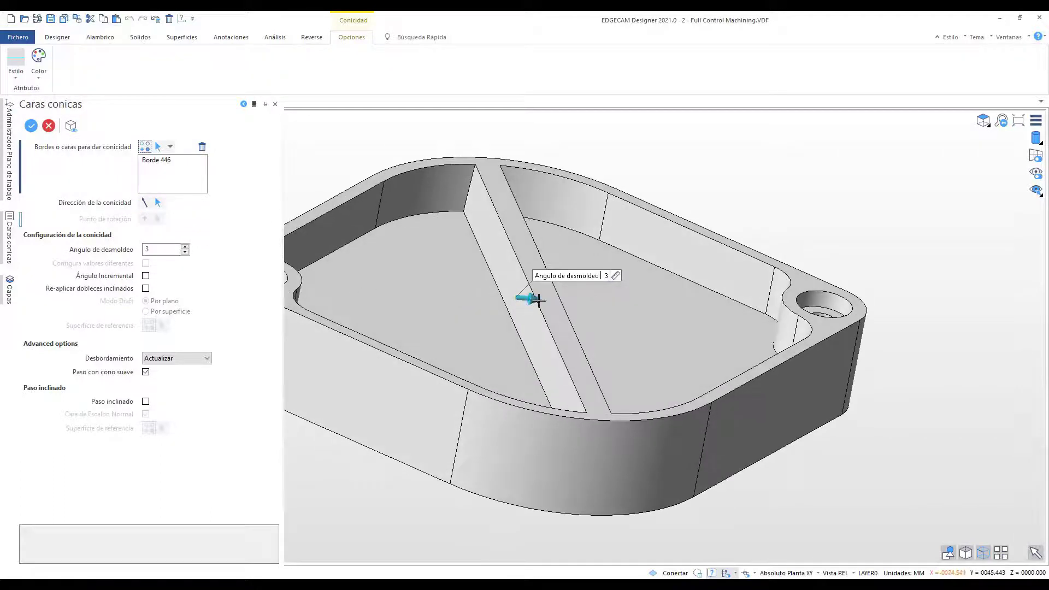
drag(529, 298, 528, 295)
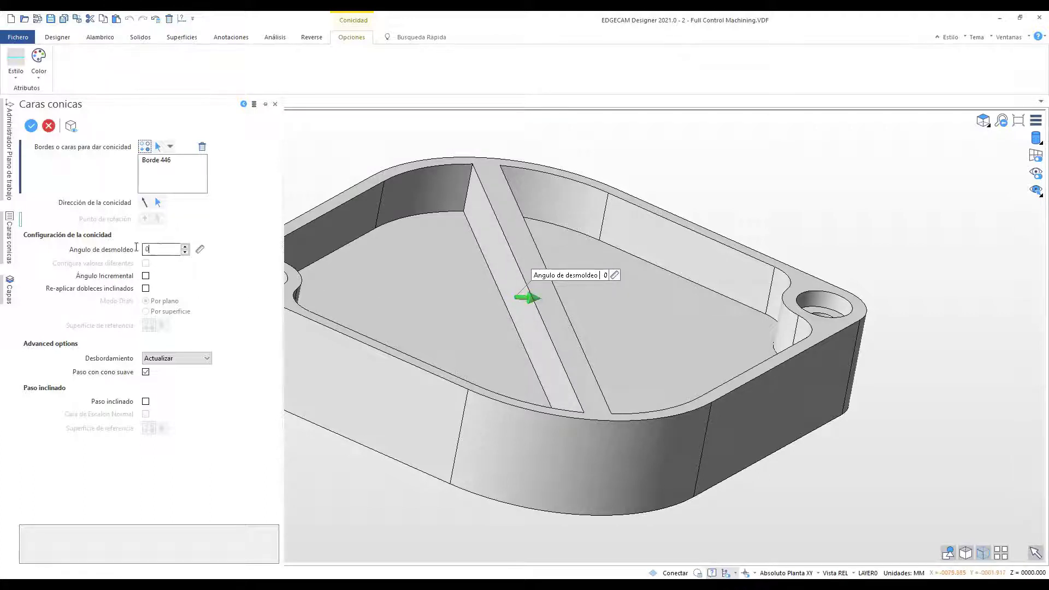
text(3)
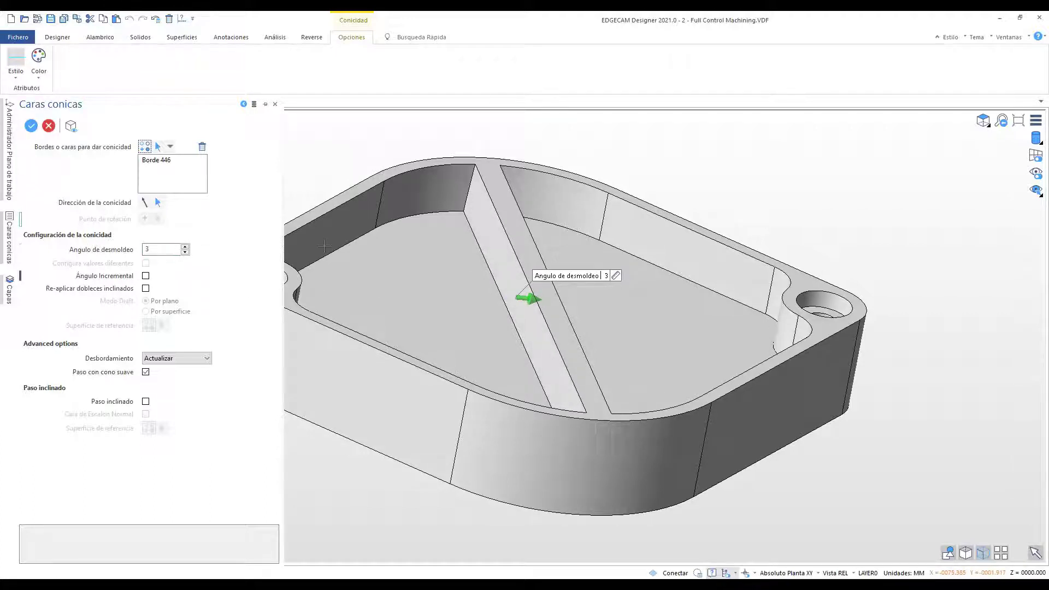
right_click(642, 169)
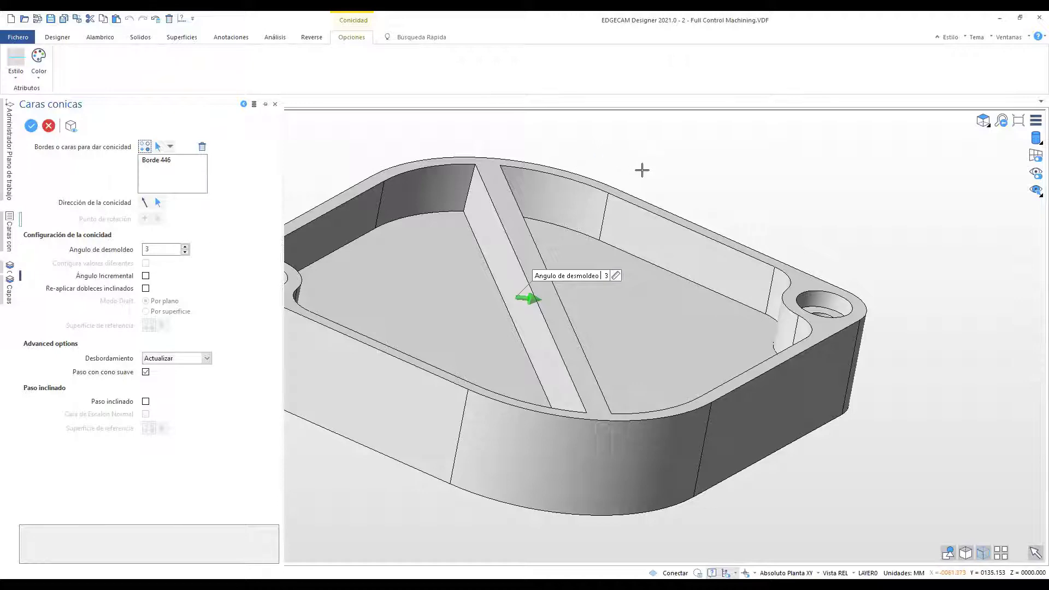
Taper the diagonal rib's opposite side face from its lower edge with a 3-degree draft angle
middle_drag(689, 167, 648, 181)
click(583, 276)
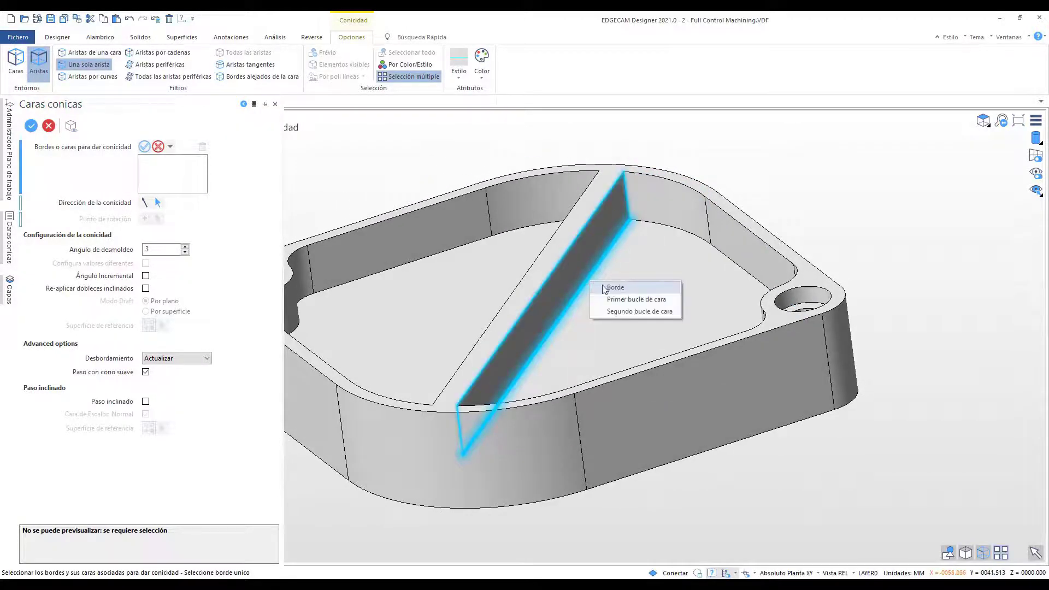
click(604, 288)
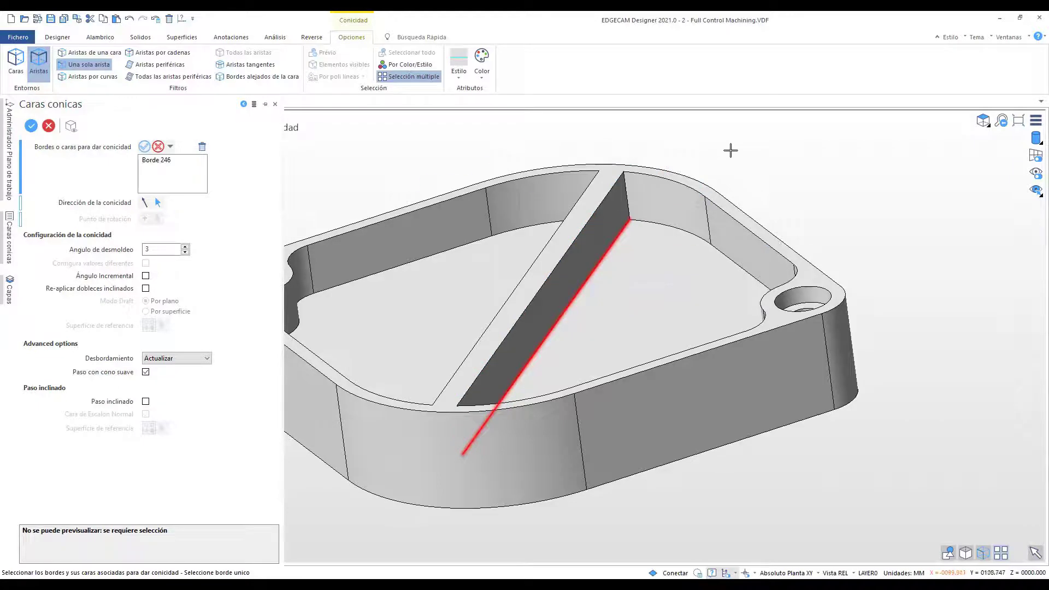
right_click(380, 174)
middle_drag(537, 327, 585, 315)
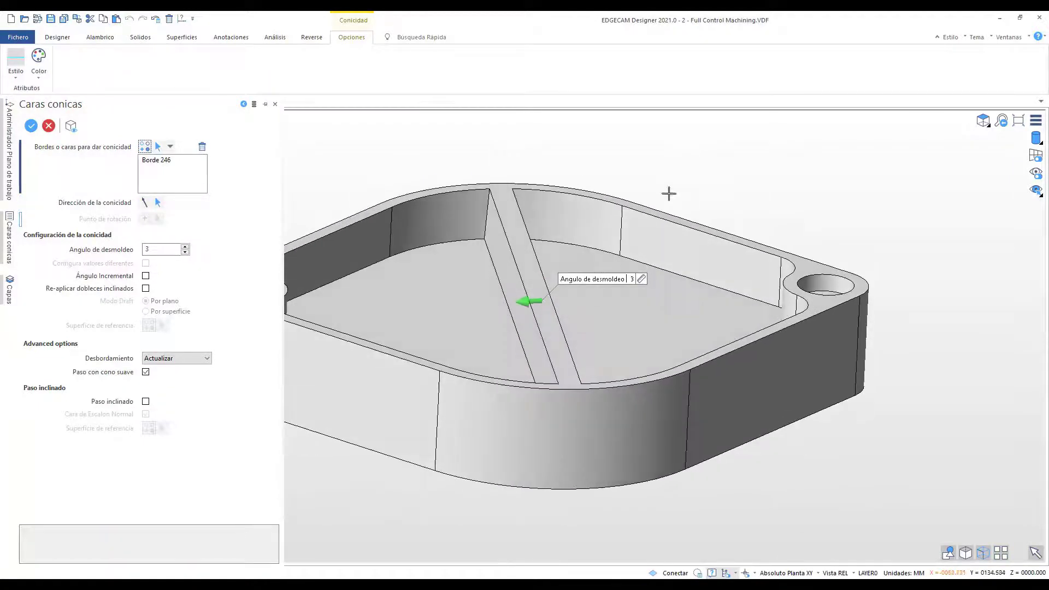
middle_drag(646, 227, 695, 167)
right_click(692, 168)
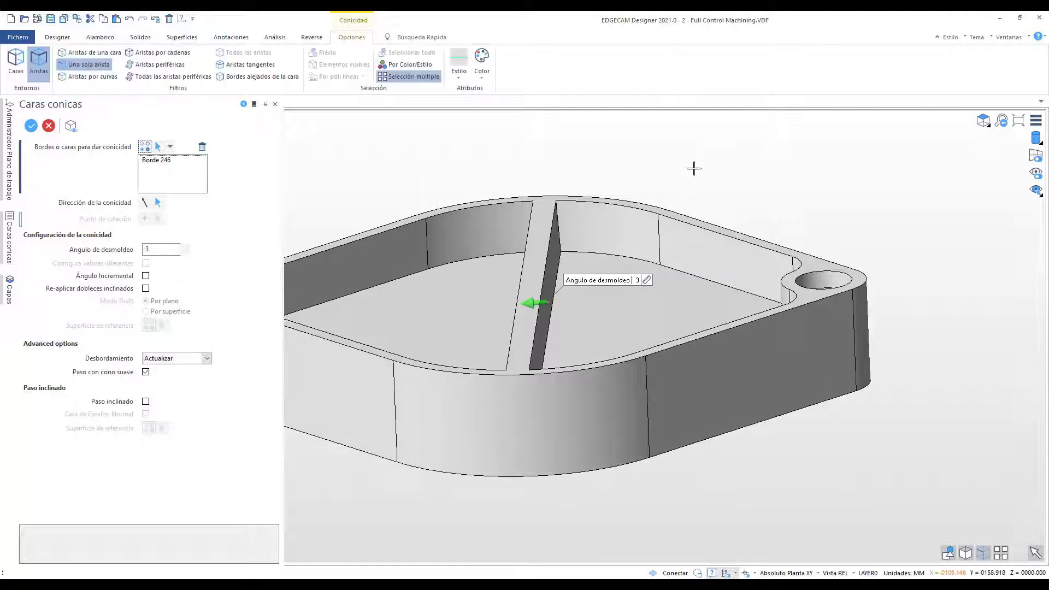
right_click(693, 168)
Fillet the four vertical corner edges where the diagonal rib meets the pocket walls with a constant 10 mm radius
middle_drag(611, 300, 618, 309)
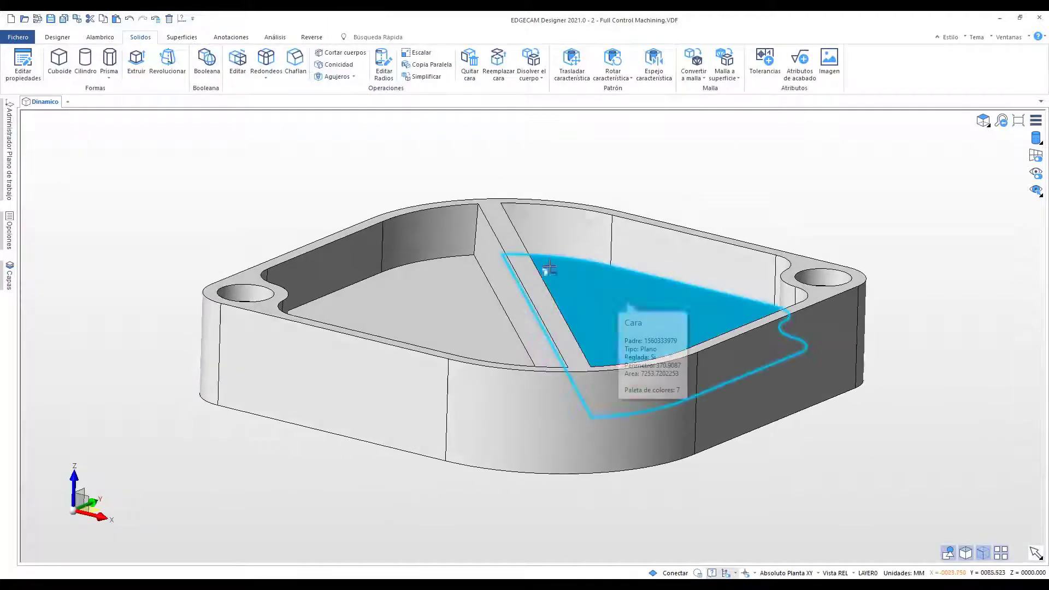
click(266, 59)
click(488, 234)
click(489, 236)
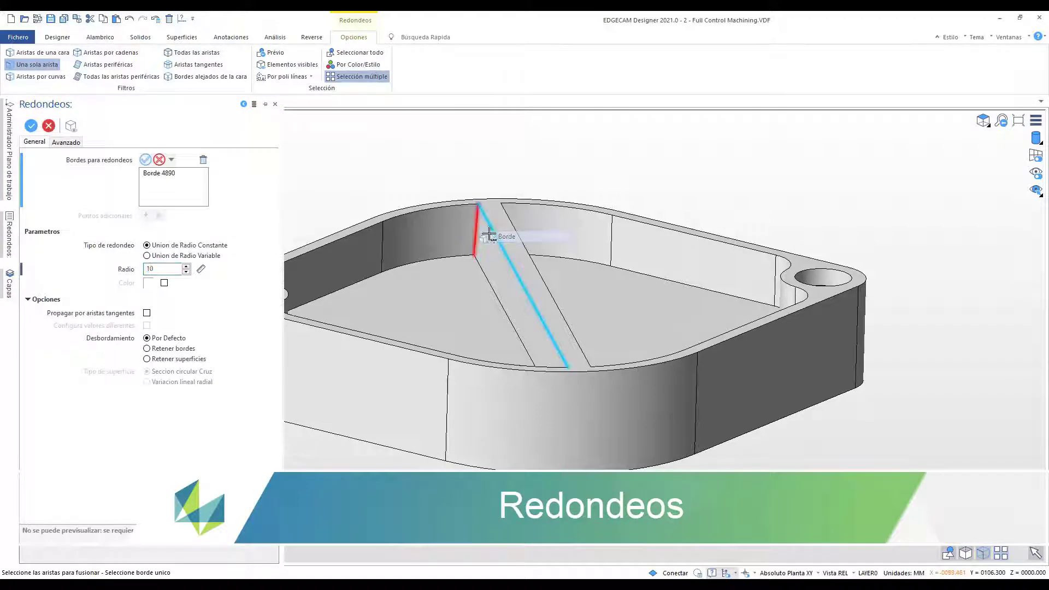
middle_drag(558, 276, 603, 220)
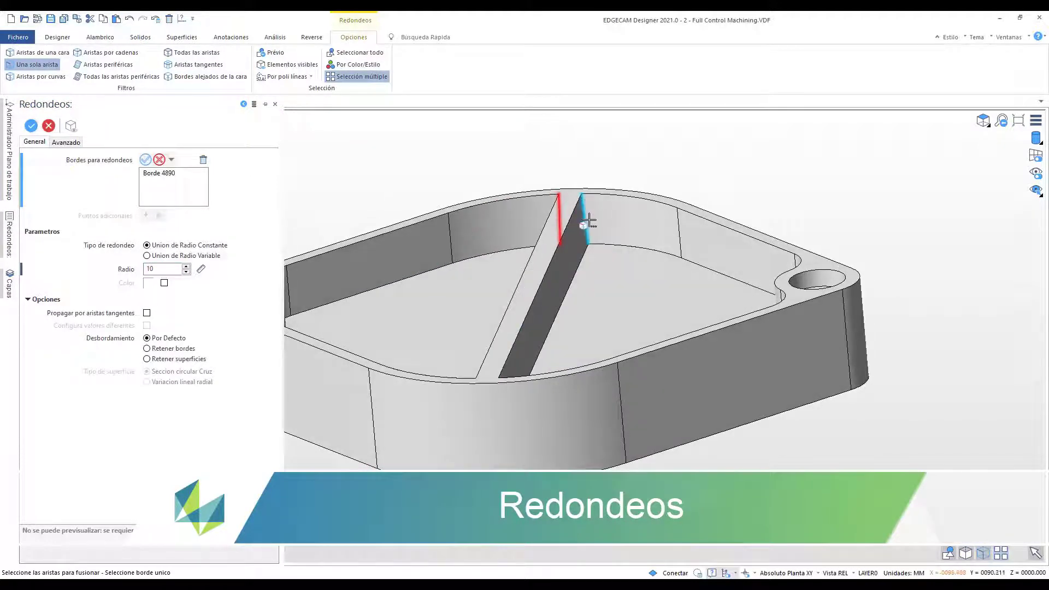
click(587, 221)
click(613, 230)
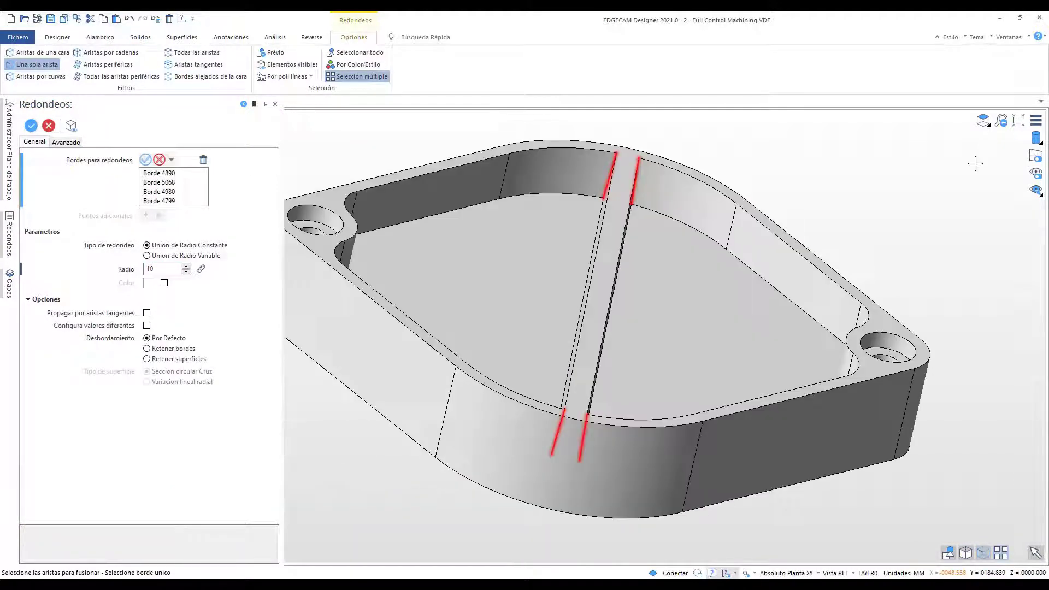
right_click(975, 163)
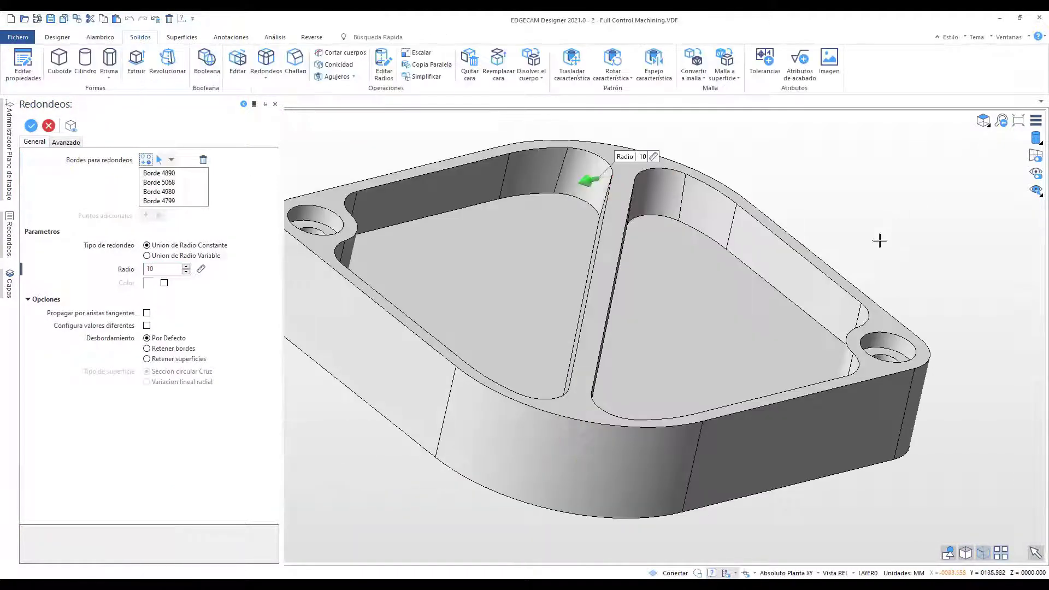
middle_drag(877, 452, 906, 244)
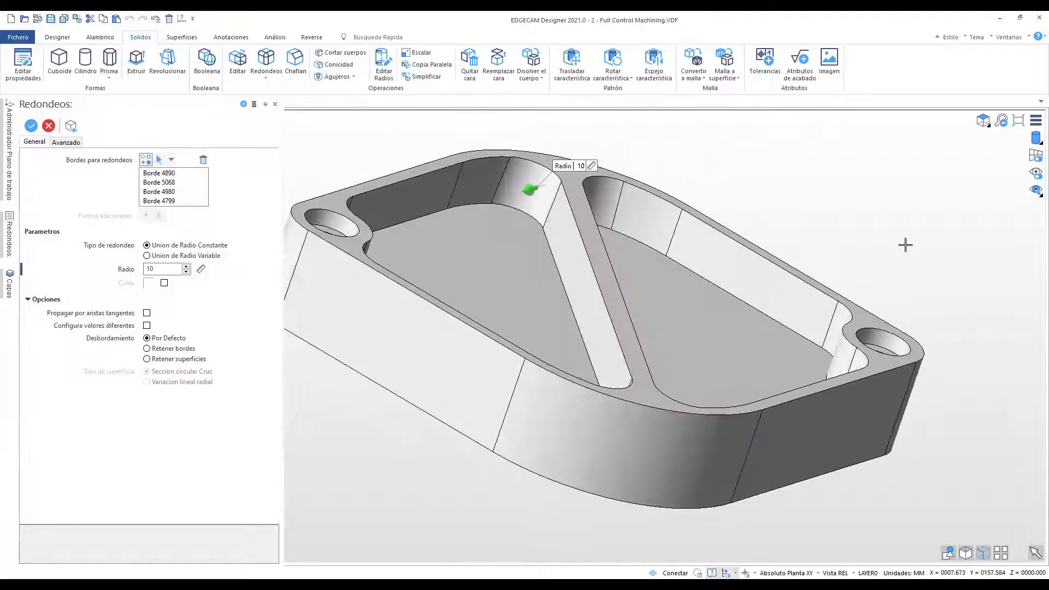
right_click(941, 164)
mouse_move(983, 124)
click(983, 242)
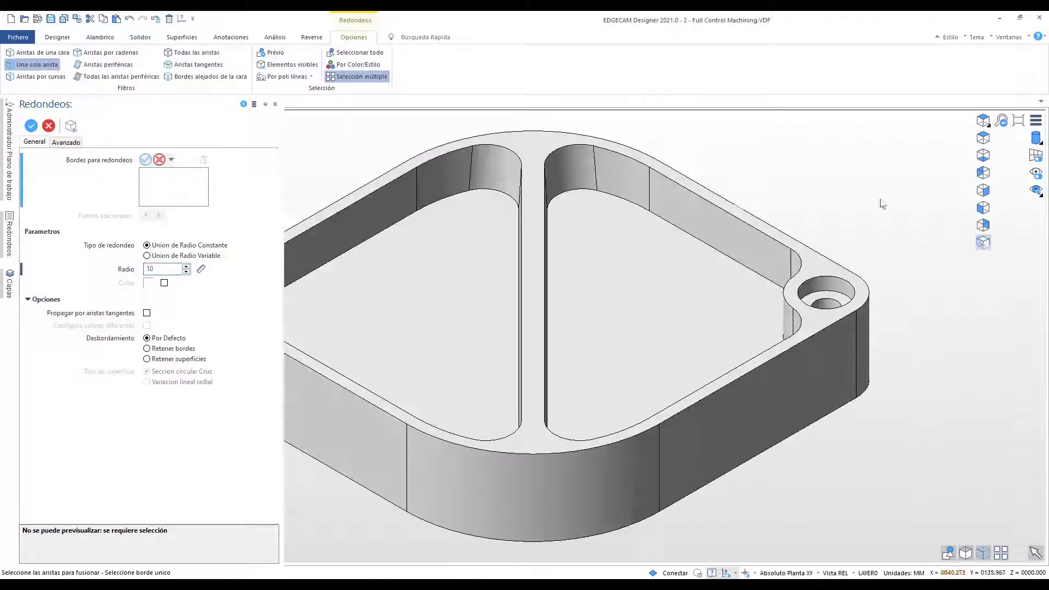
right_click(785, 156)
right_click(779, 155)
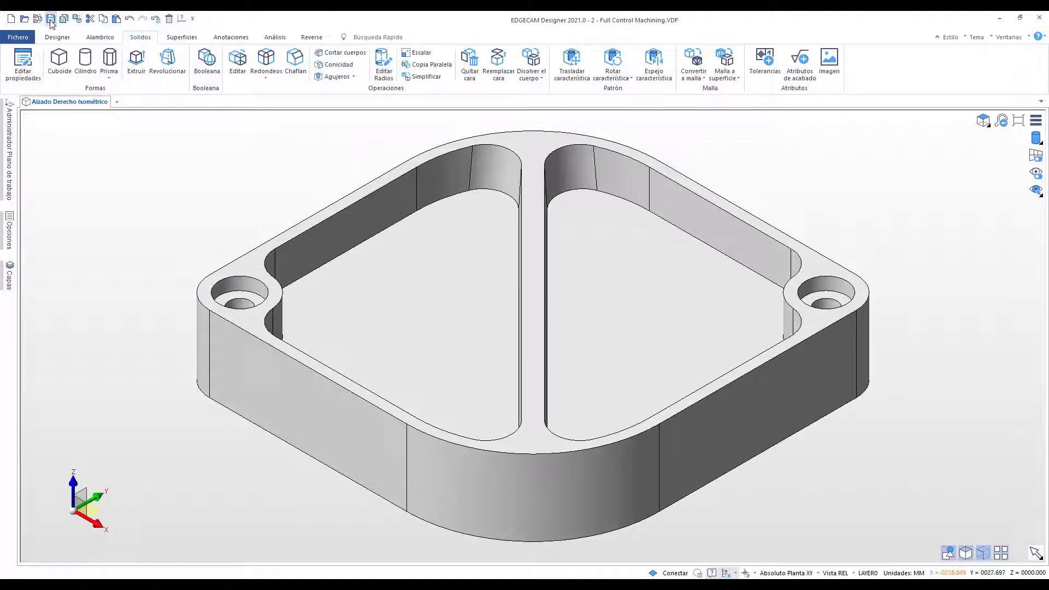
Save the edited part and reload the modified 2 - Full Control Machining.VDF file in EDGECAM
click(282, 584)
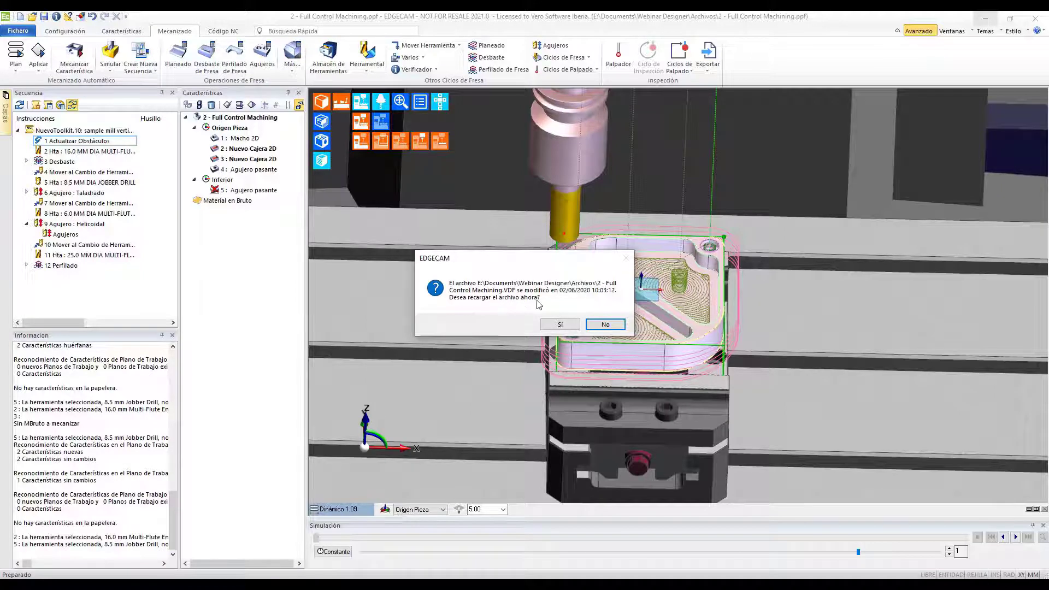
click(557, 324)
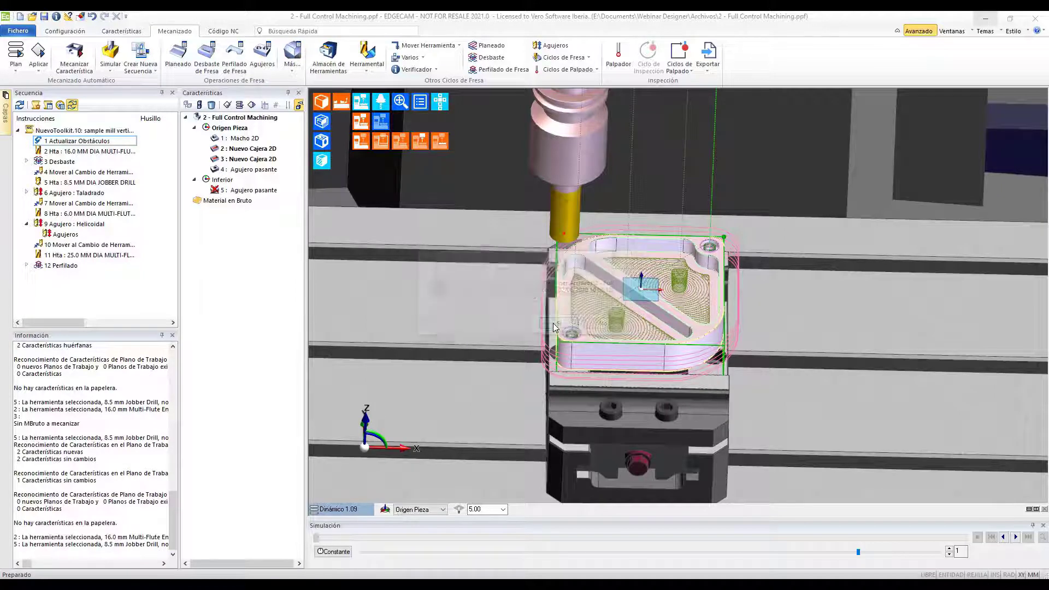
click(538, 324)
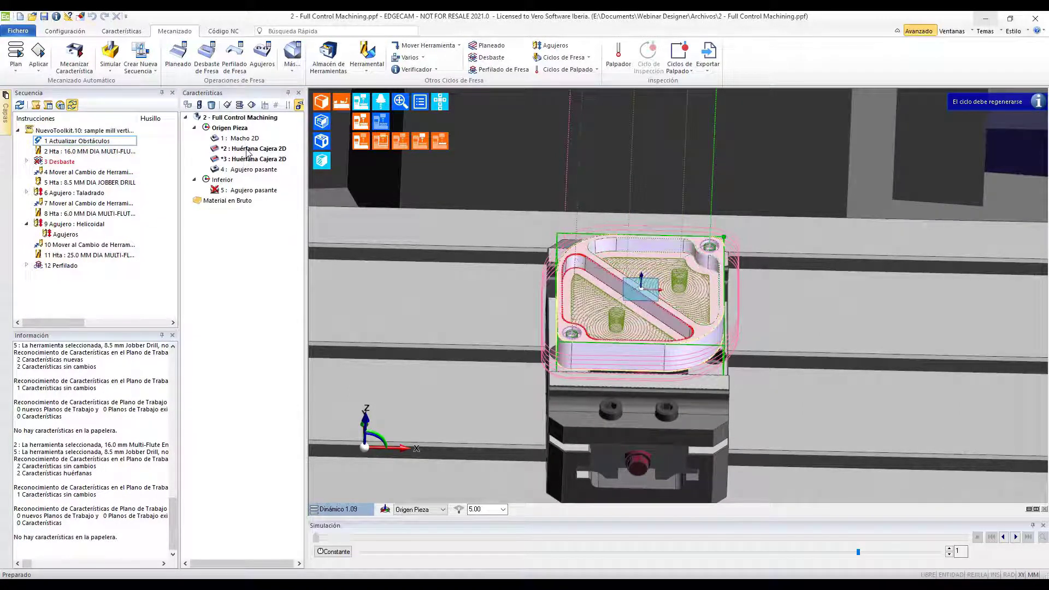
Run the feature finder on the reloaded part with Cajeras 3D detection enabled in the milling options
scroll(606, 271, up, 5)
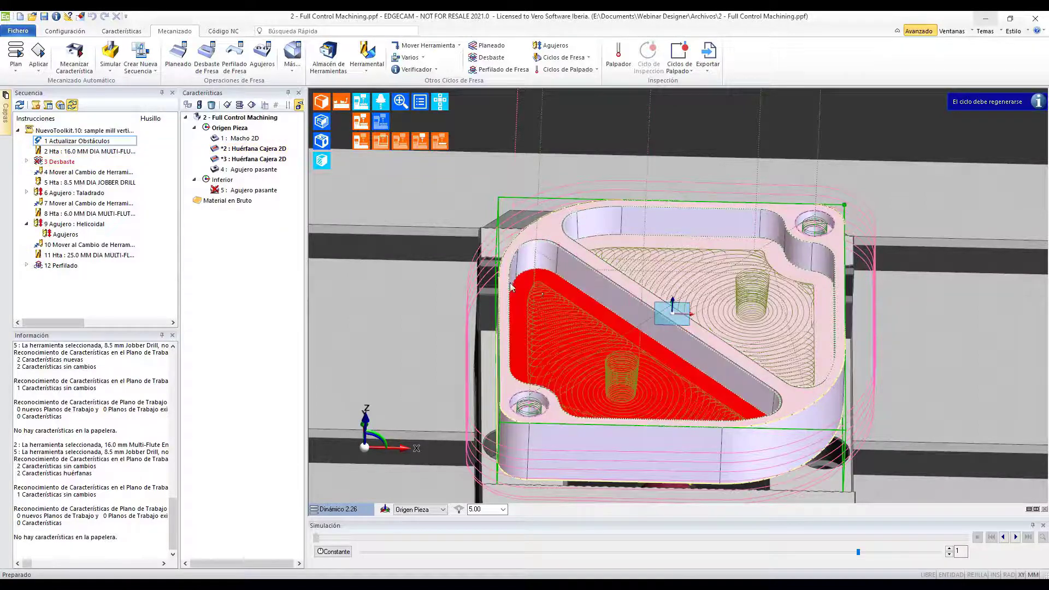
click(121, 31)
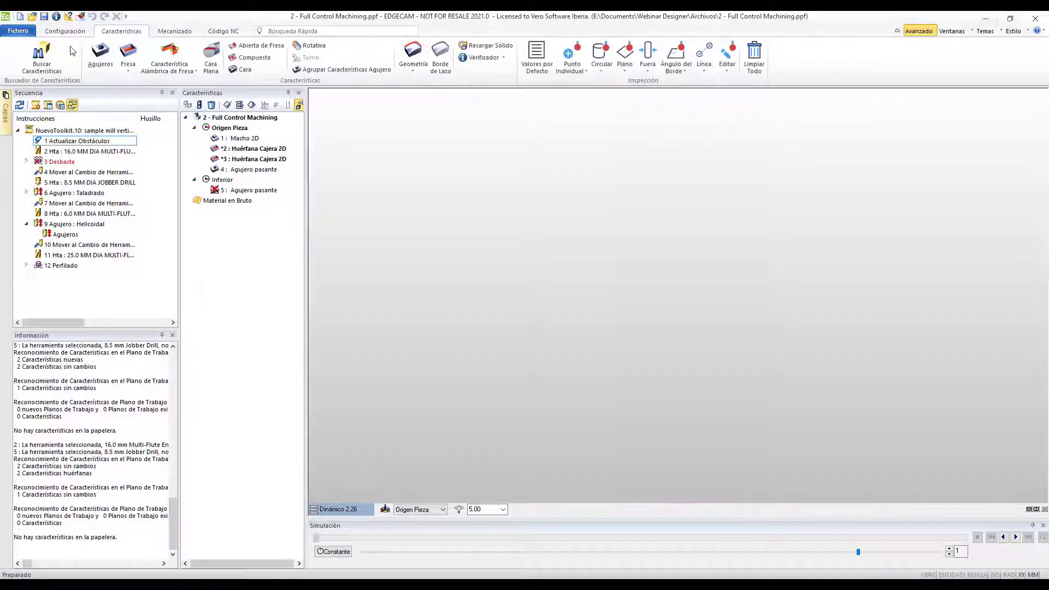
click(41, 60)
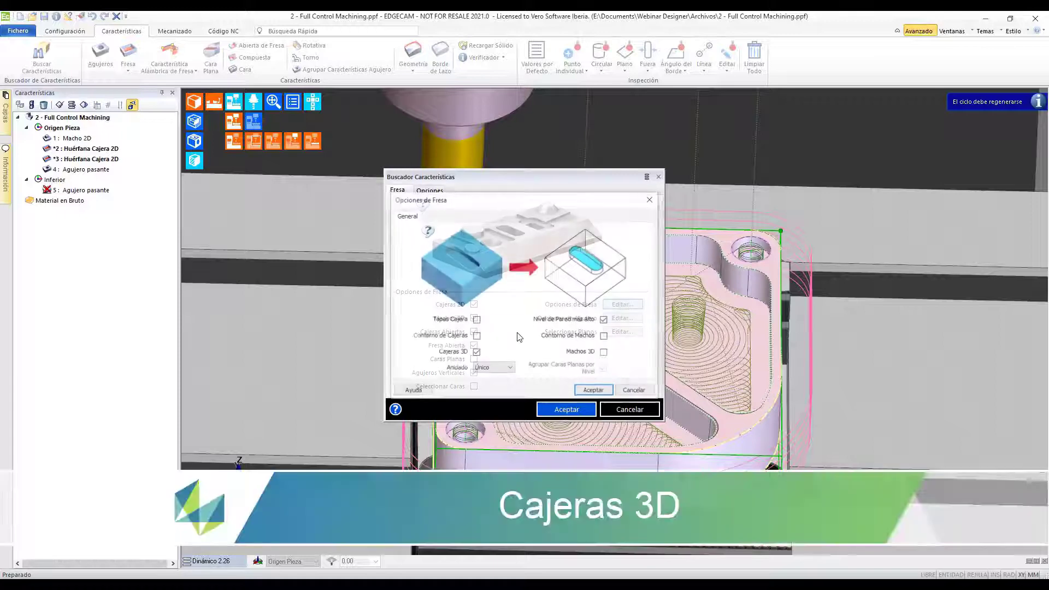
click(612, 307)
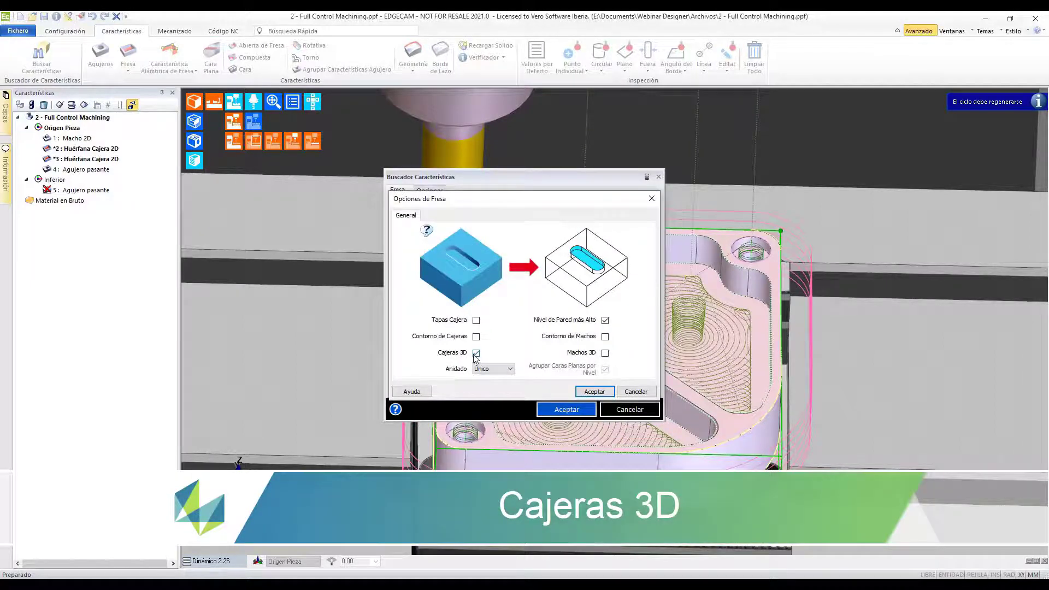
click(595, 392)
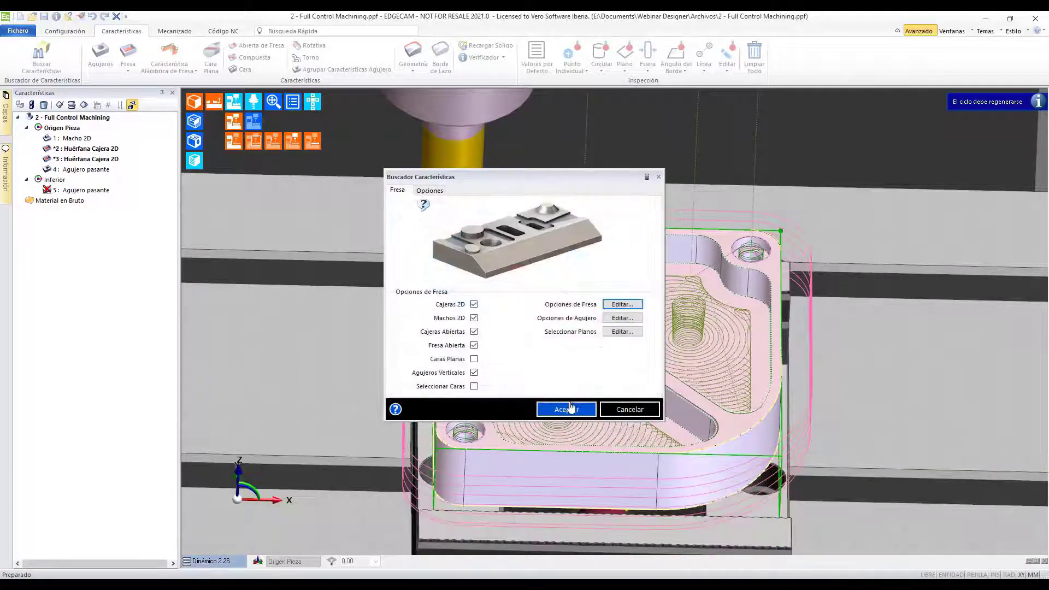
click(567, 409)
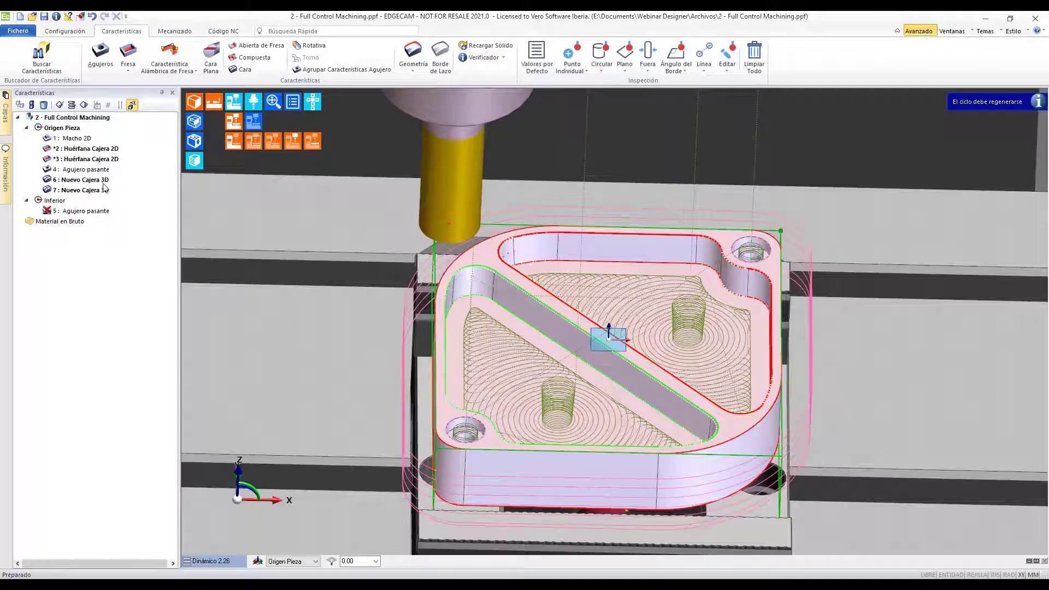
Edit the Desbaste roughing cycle and assign it the two new Cajera 3D features, 6 and 7, as machining geometry
click(176, 31)
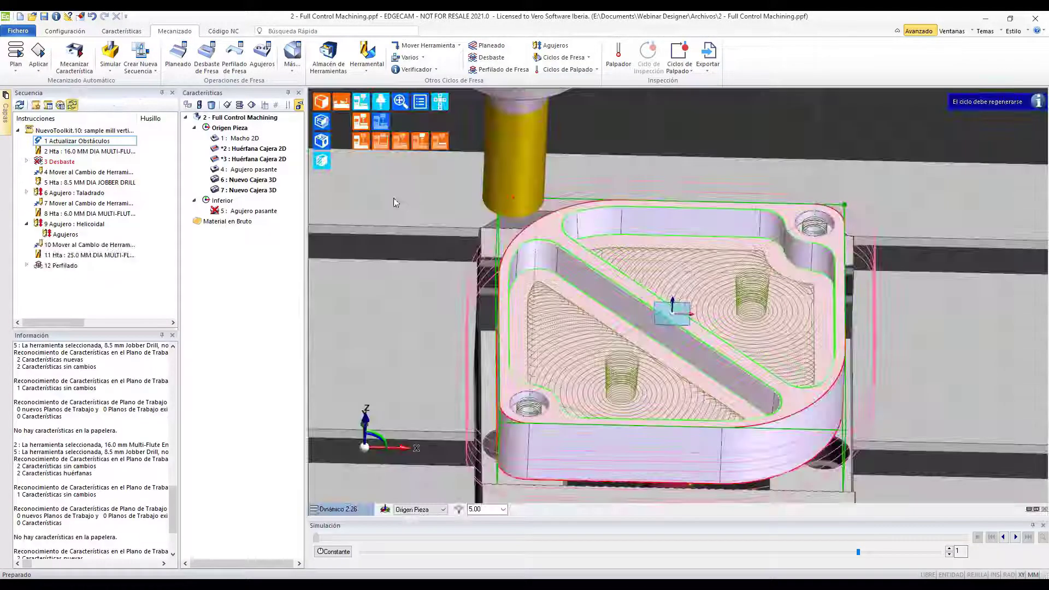
double_click(62, 161)
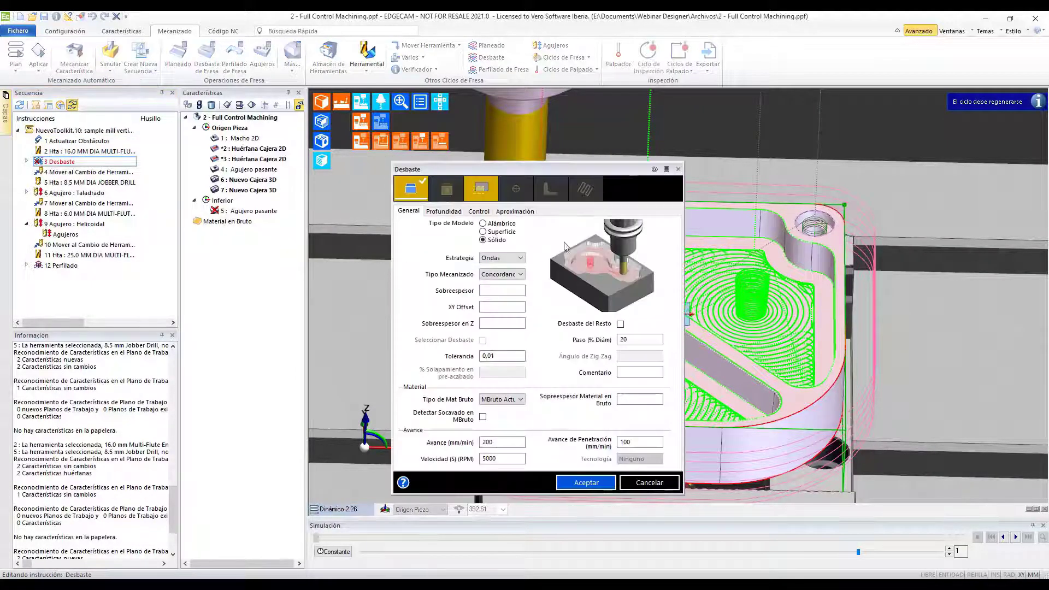
click(568, 483)
click(606, 321)
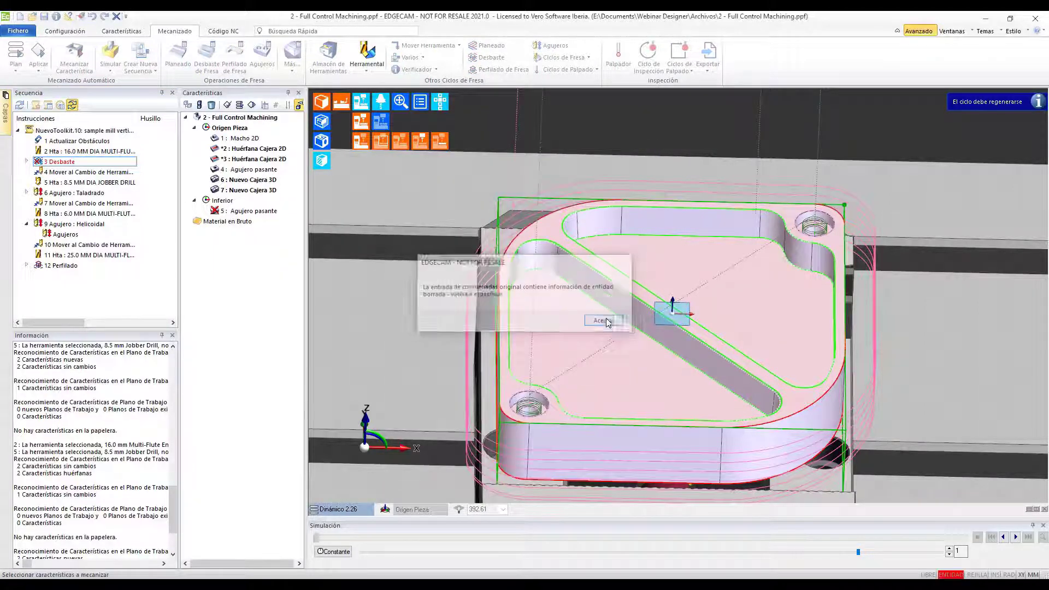
click(257, 180)
click(262, 191)
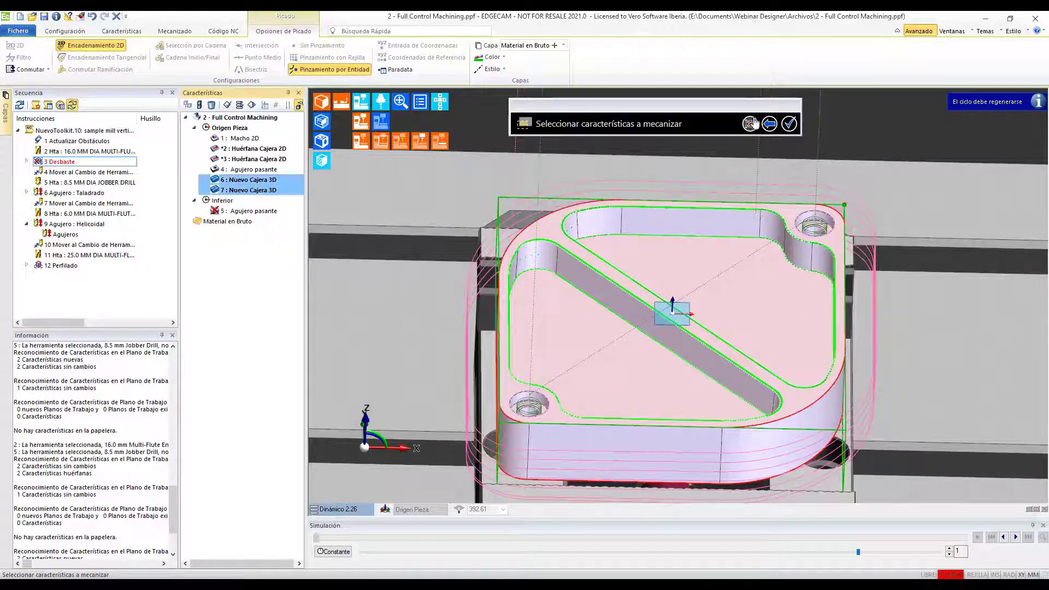
click(789, 124)
click(789, 124)
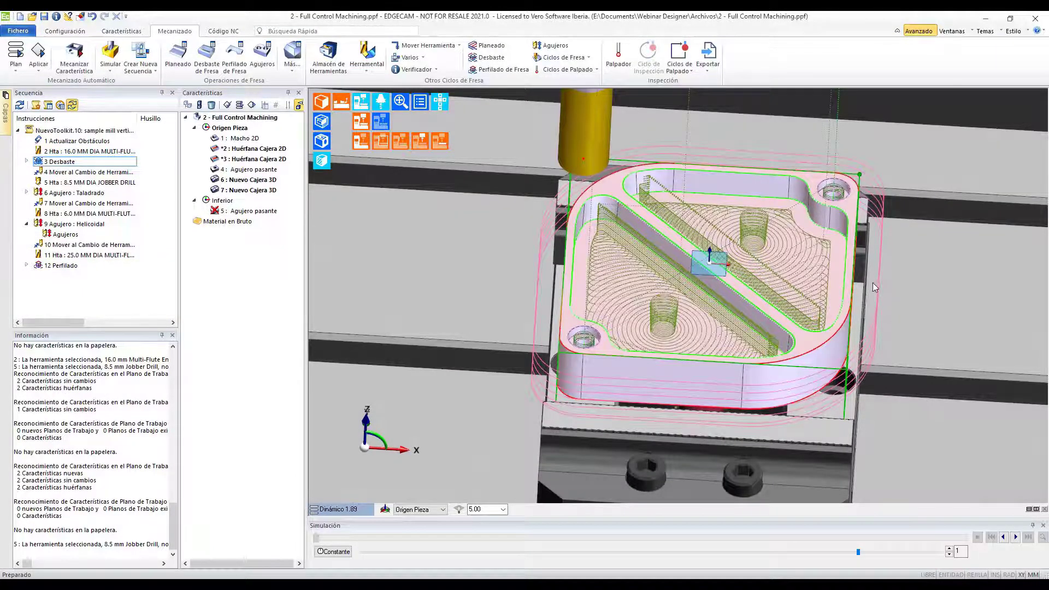
Examine the regenerated roughing toolpath along the diagonal rib's tapered side walls
scroll(874, 285, up, 3)
click(583, 291)
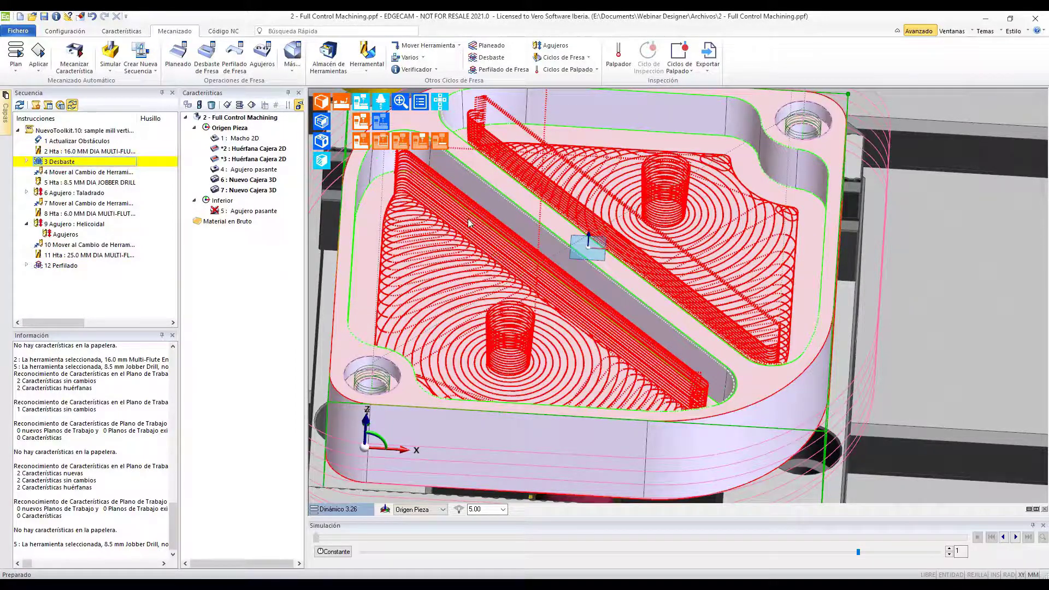
mouse_move(470, 216)
scroll(470, 215, down, 1)
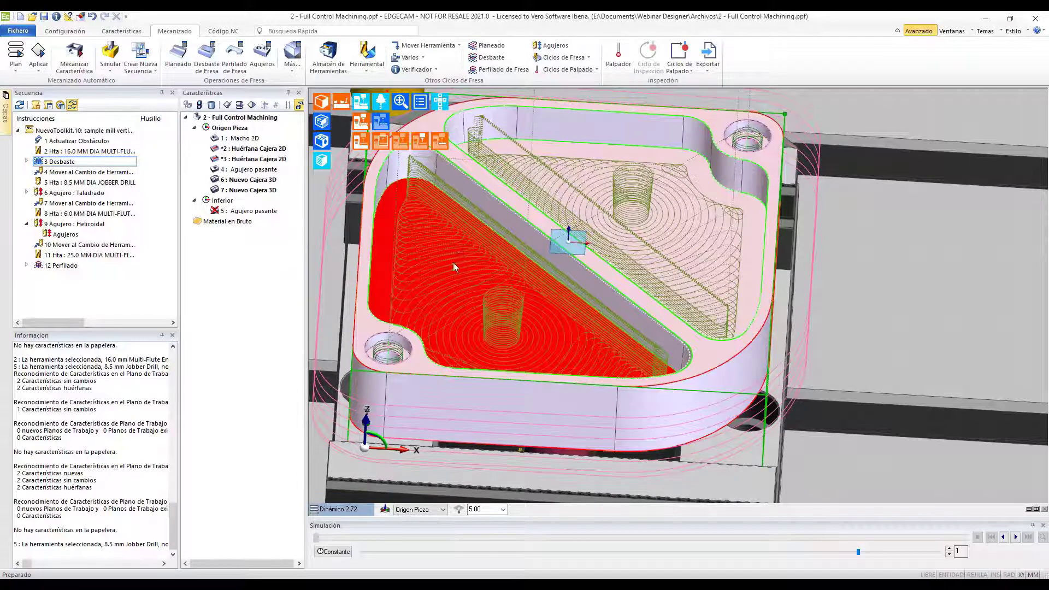
Simulate the machining sequence through the final Perfilado operation and examine the stepped finish on the diagonal rib's tapered wall
click(111, 59)
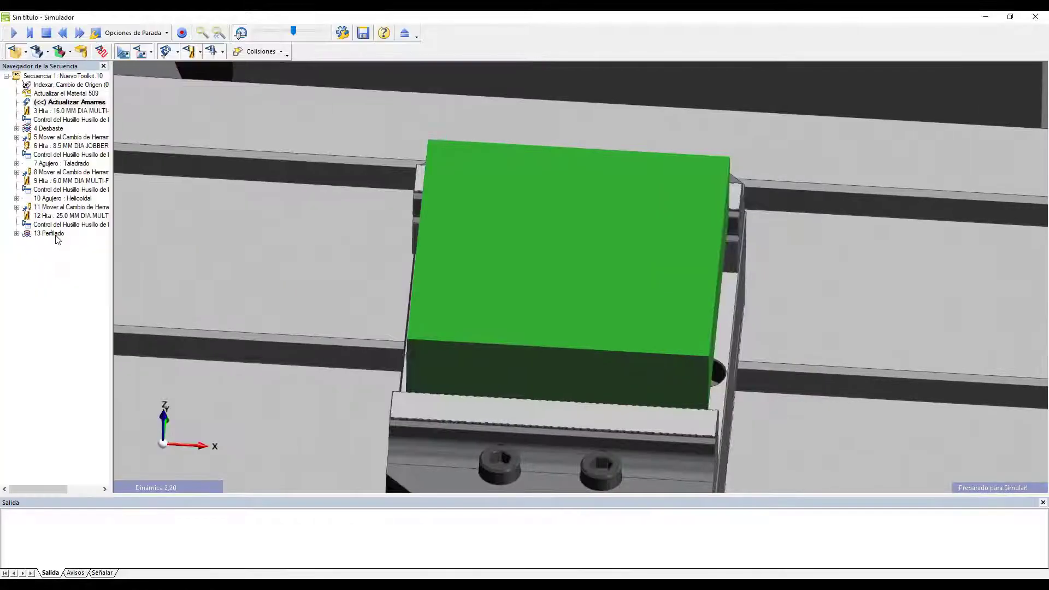
double_click(56, 235)
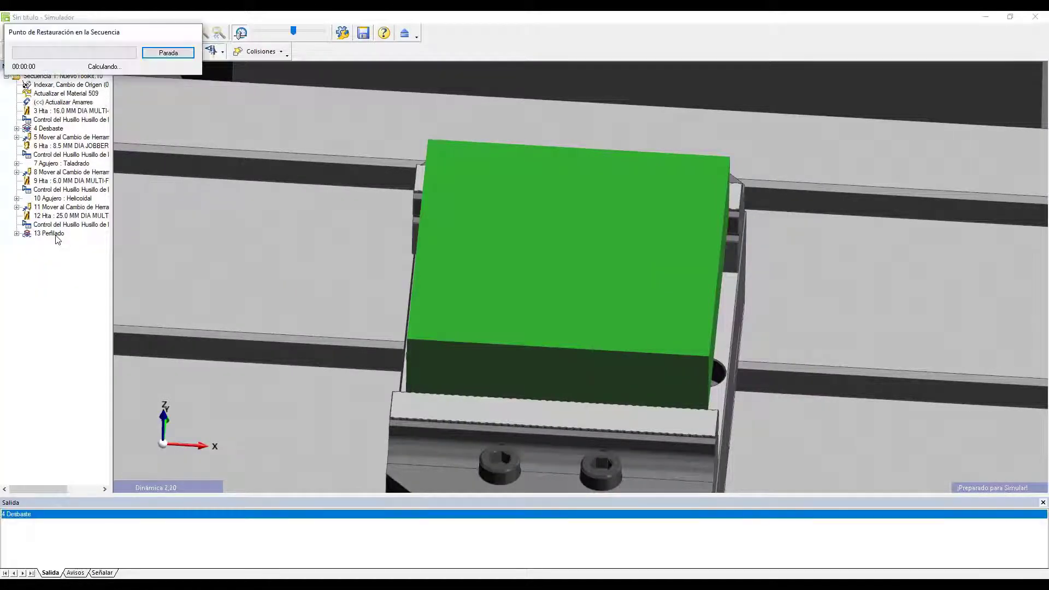
scroll(624, 319, up, 8)
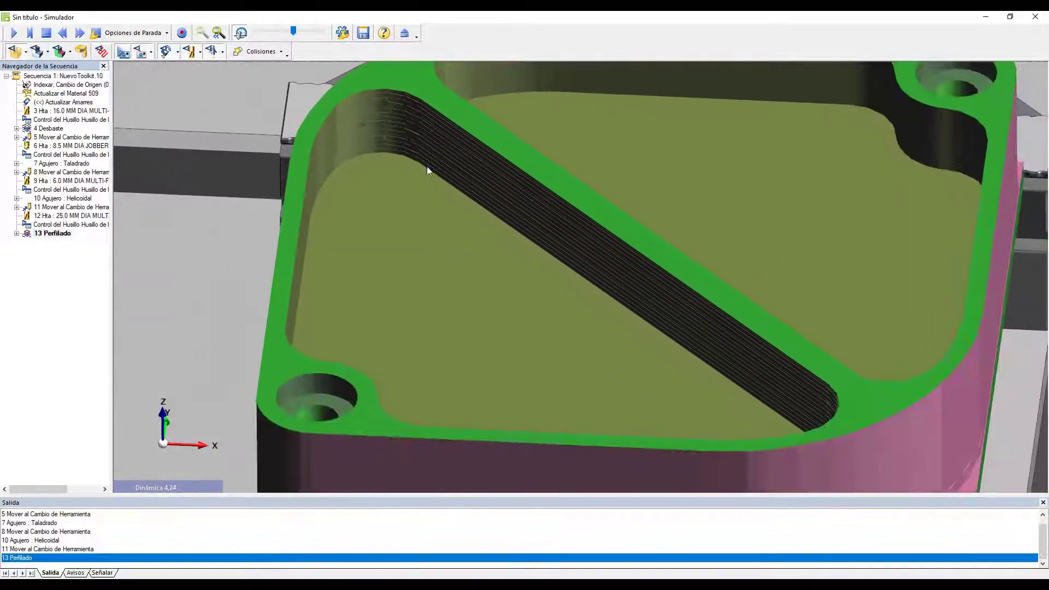
middle_drag(427, 166, 425, 164)
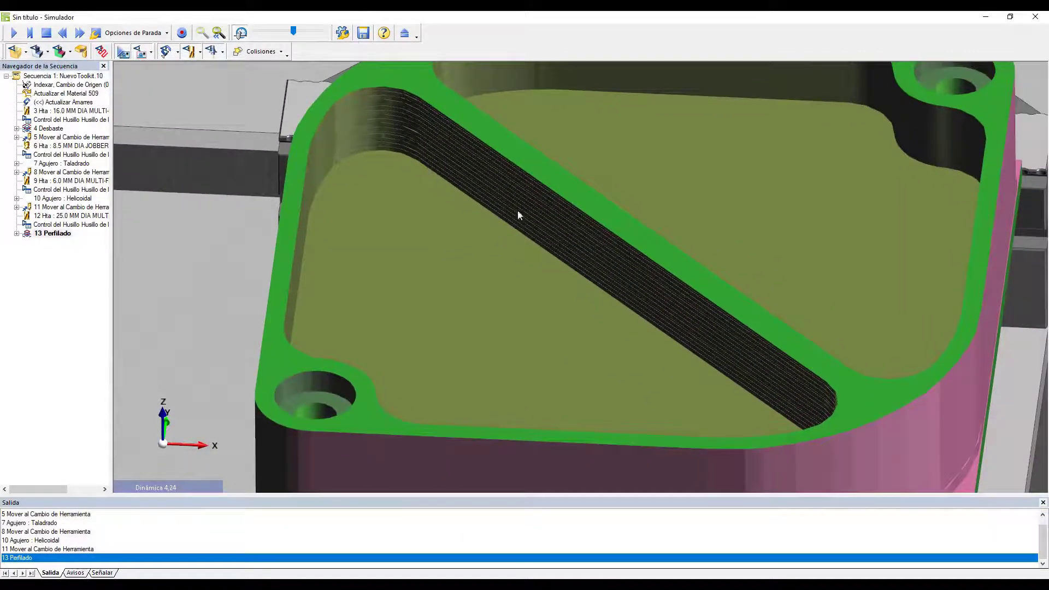
middle_drag(493, 220, 465, 214)
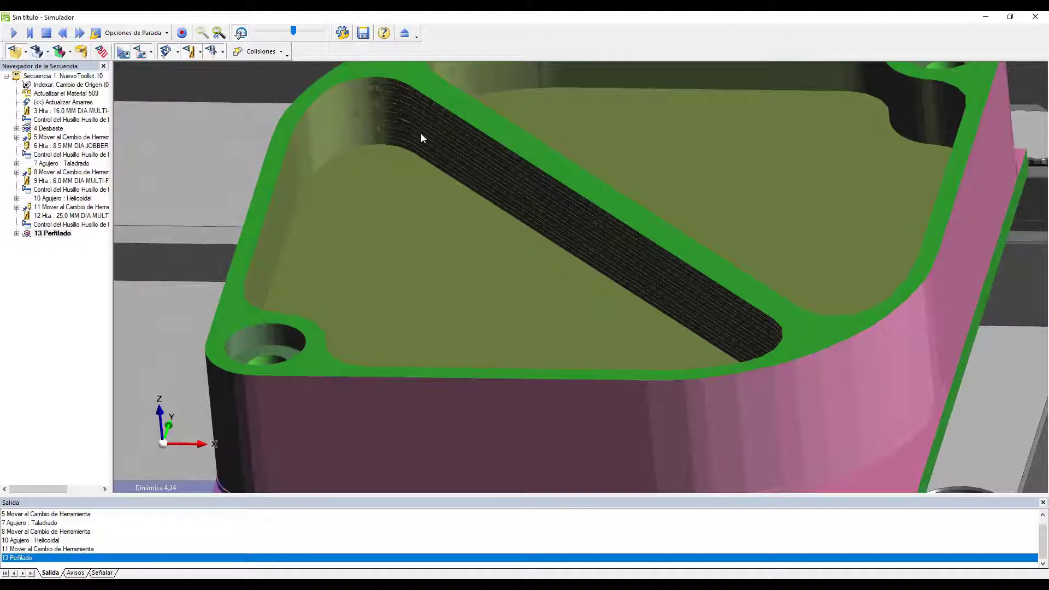
scroll(422, 135, up, 2)
scroll(389, 123, down, 2)
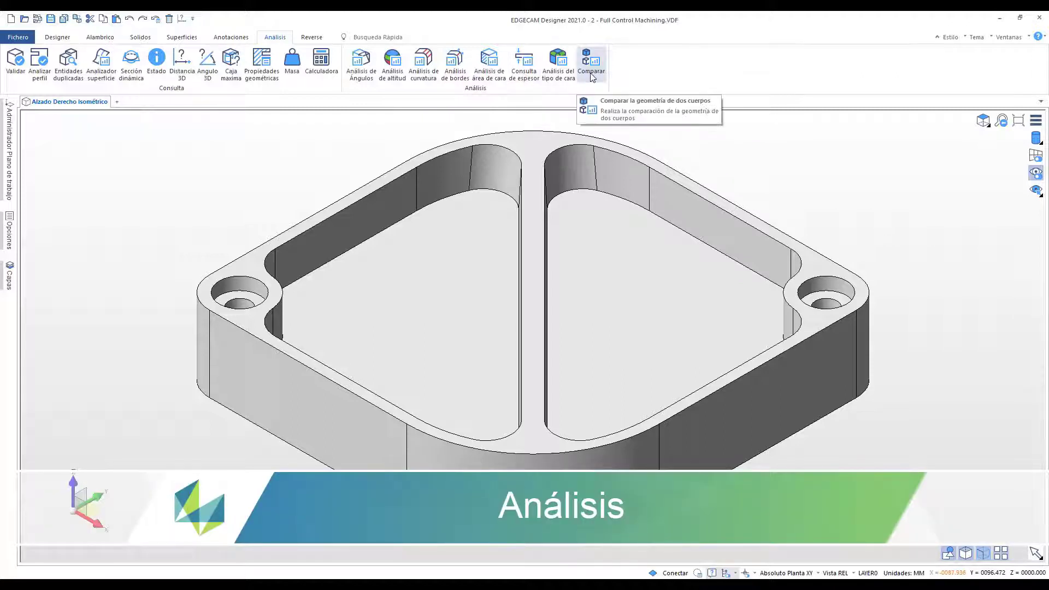
Switch to EDGECAM Designer and query the part's thickness at the rib's top face in nearest-face mode
click(524, 61)
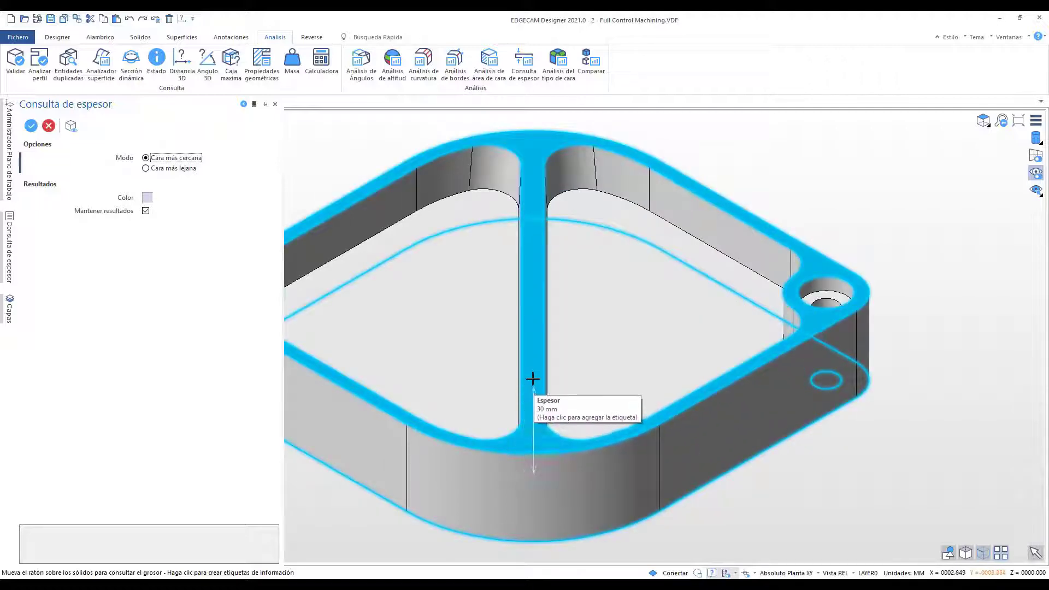
click(48, 126)
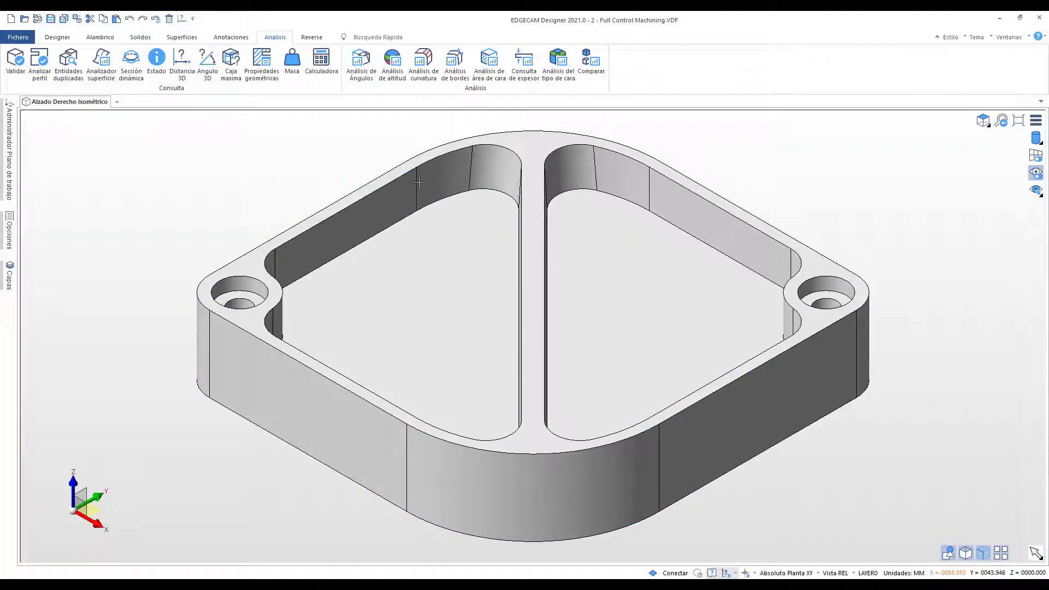
Use Mover Caras with Offset/Reblend to offset the lower bore face of one counterbored corner hole by 1 mm
click(145, 39)
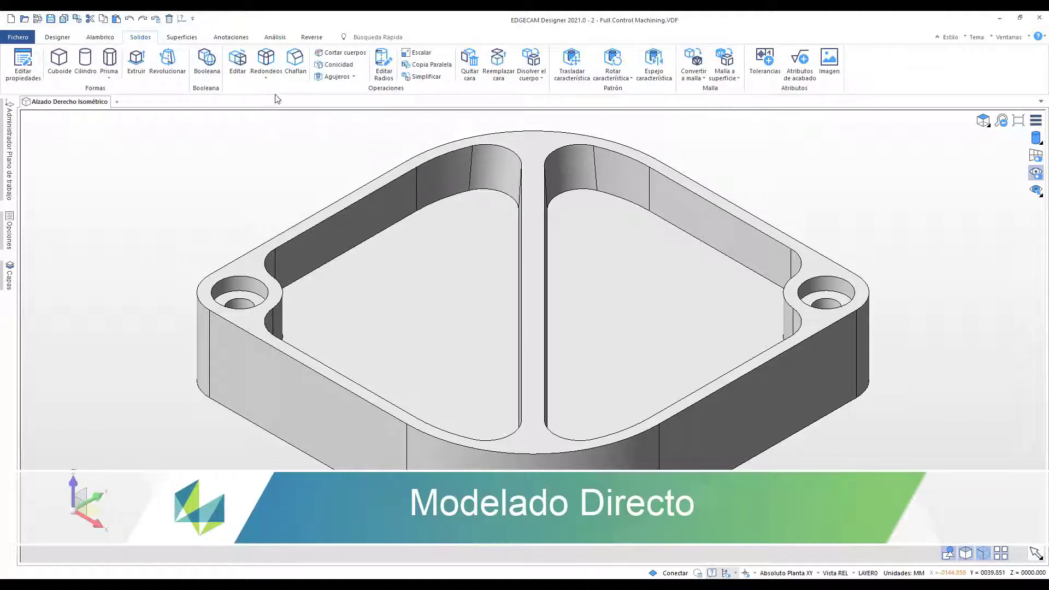
click(237, 60)
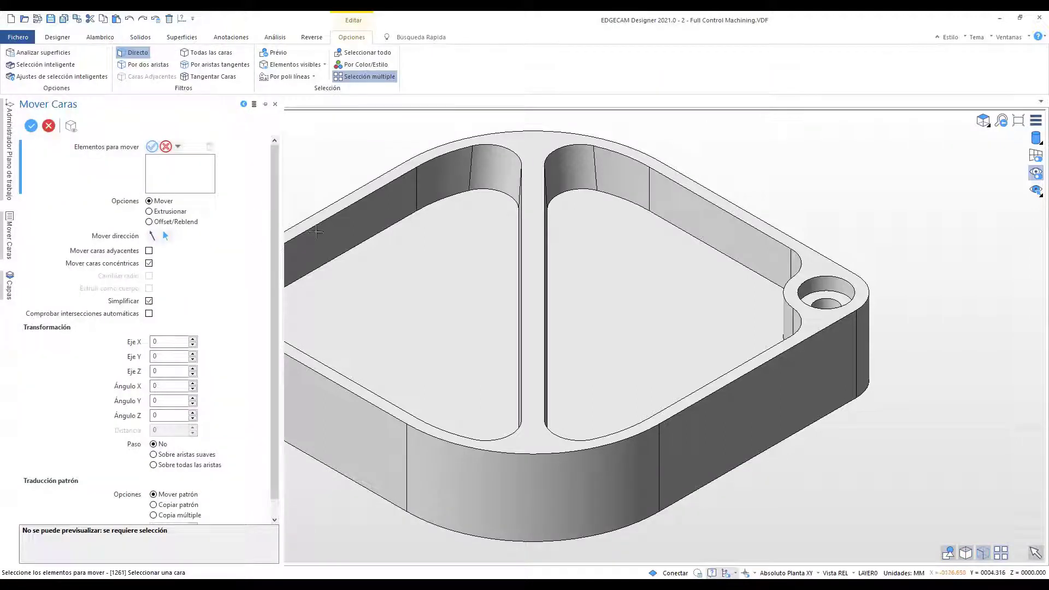
scroll(461, 263, down, 3)
scroll(355, 307, up, 5)
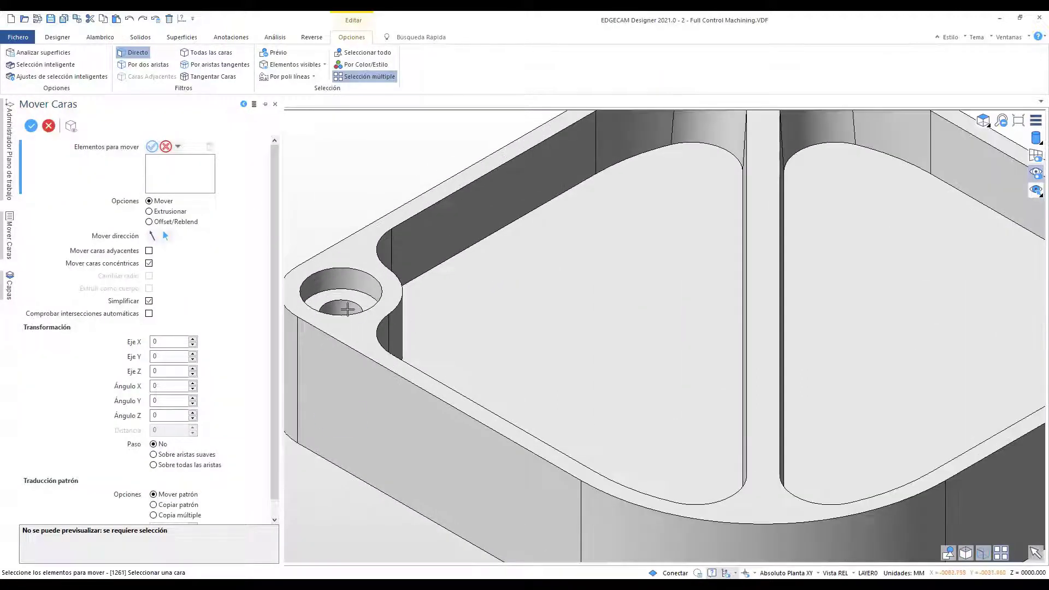
click(349, 311)
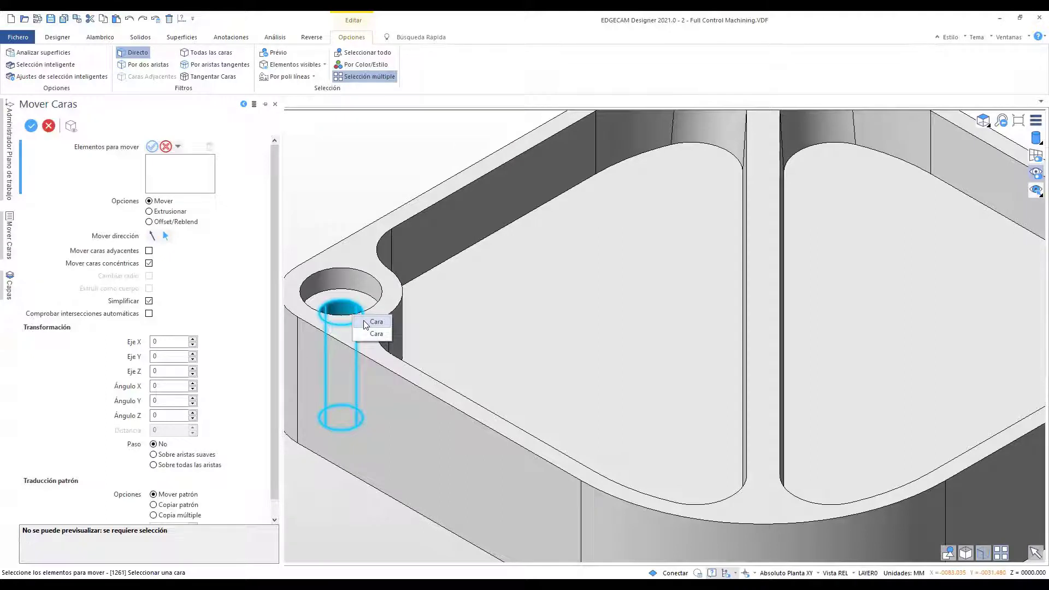
click(369, 323)
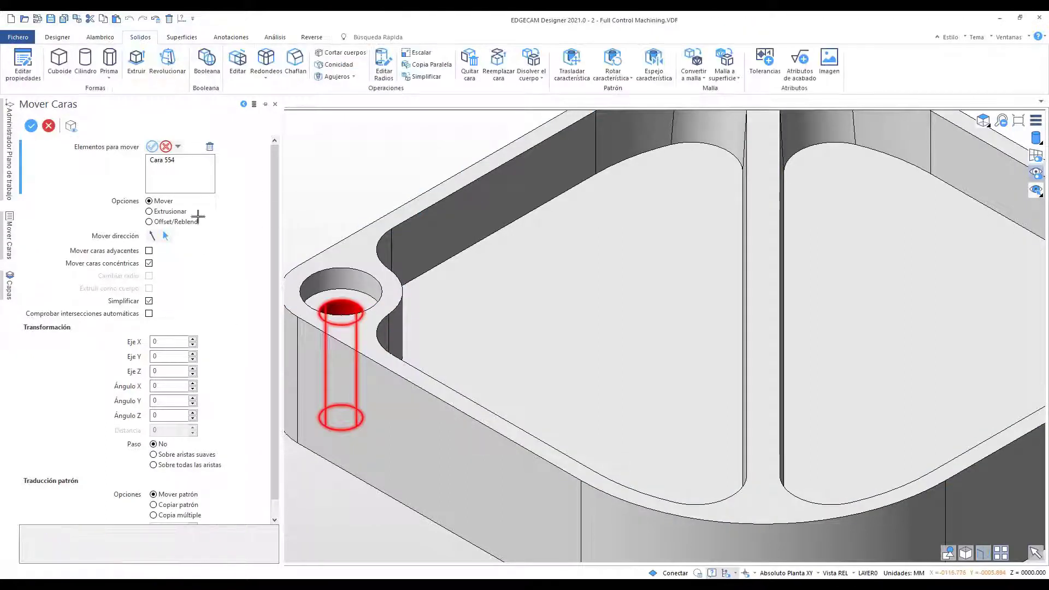
click(176, 221)
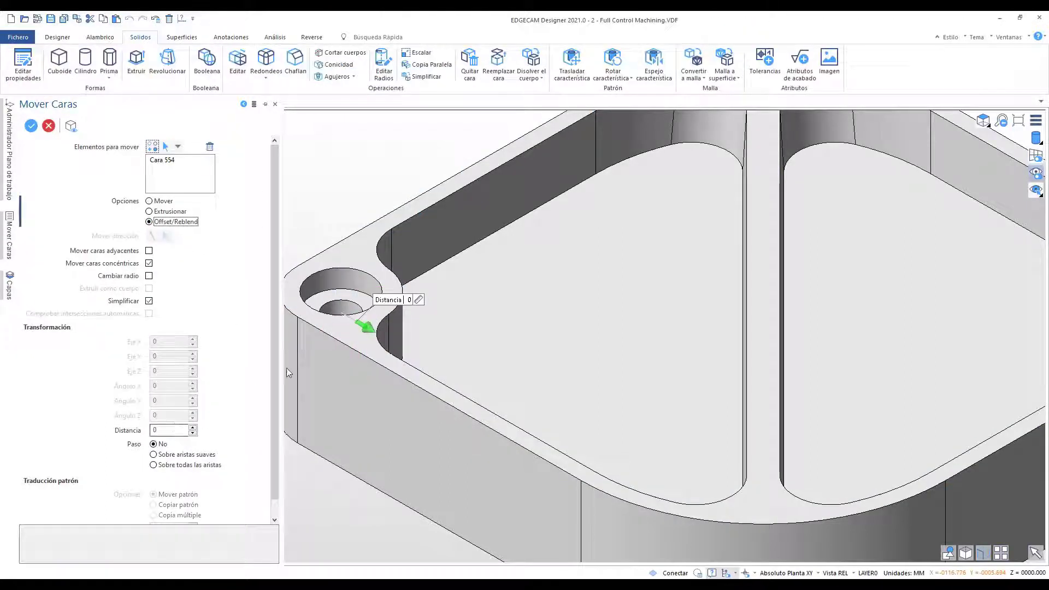
drag(365, 326, 371, 327)
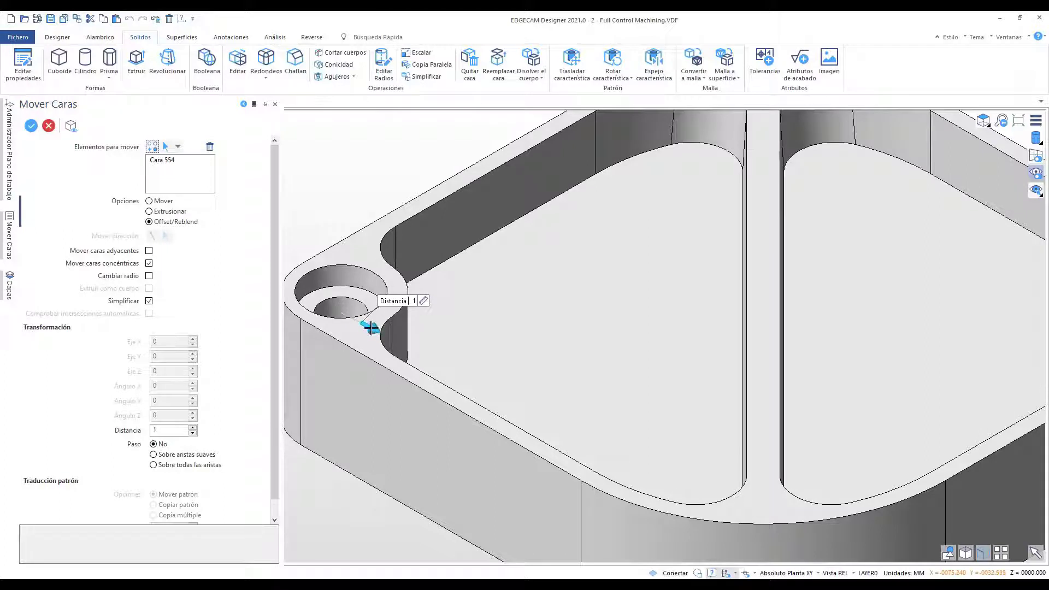
Disable moving concentric faces, set the selected bore face's offset to 3 mm, and apply the change
click(149, 264)
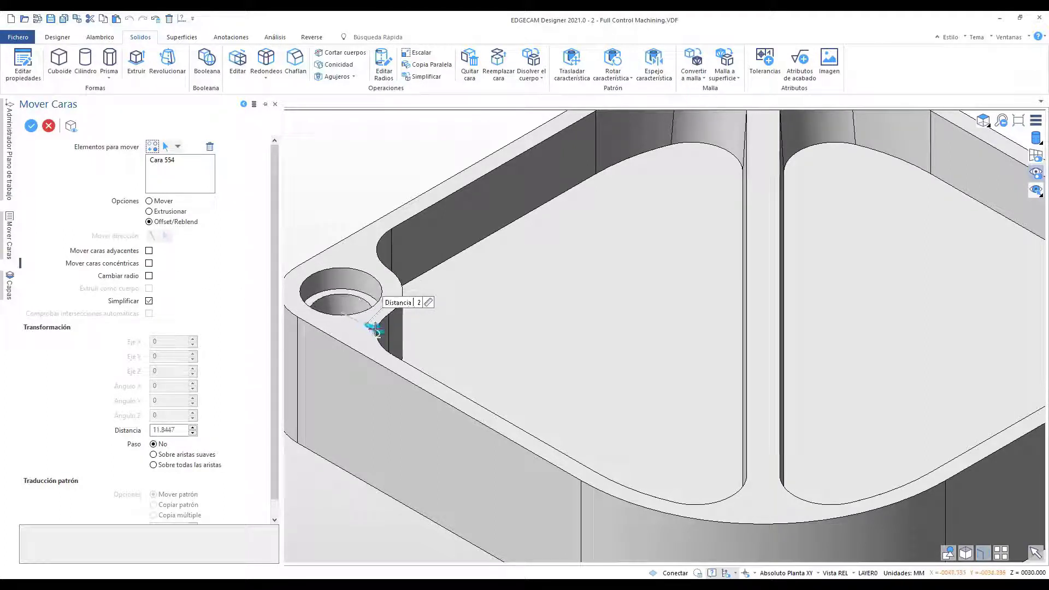
mouse_move(375, 332)
mouse_down()
mouse_move(367, 347)
mouse_move(367, 334)
mouse_up()
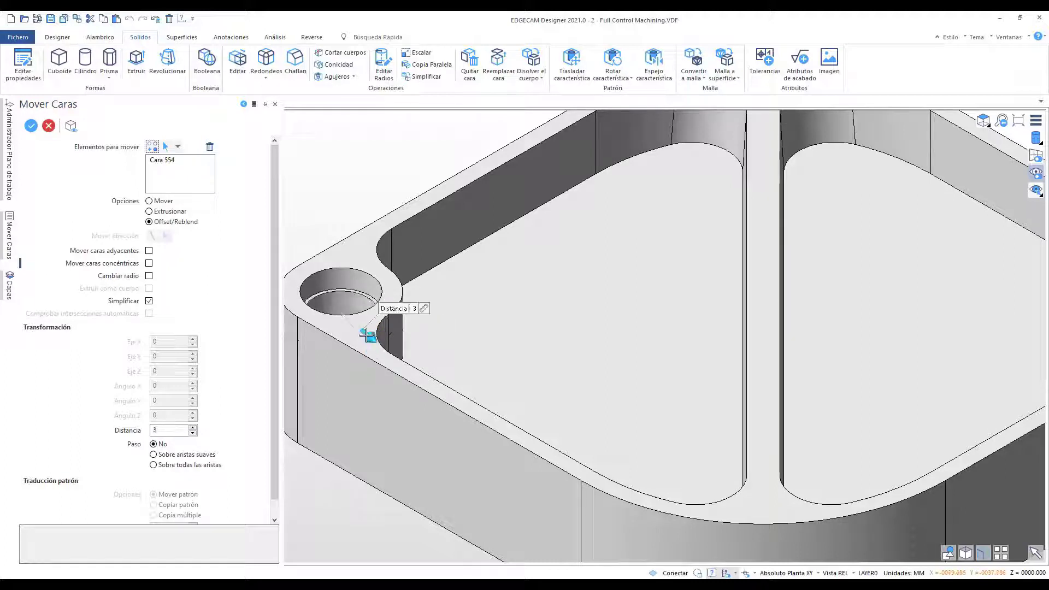
scroll(421, 228, down, 2)
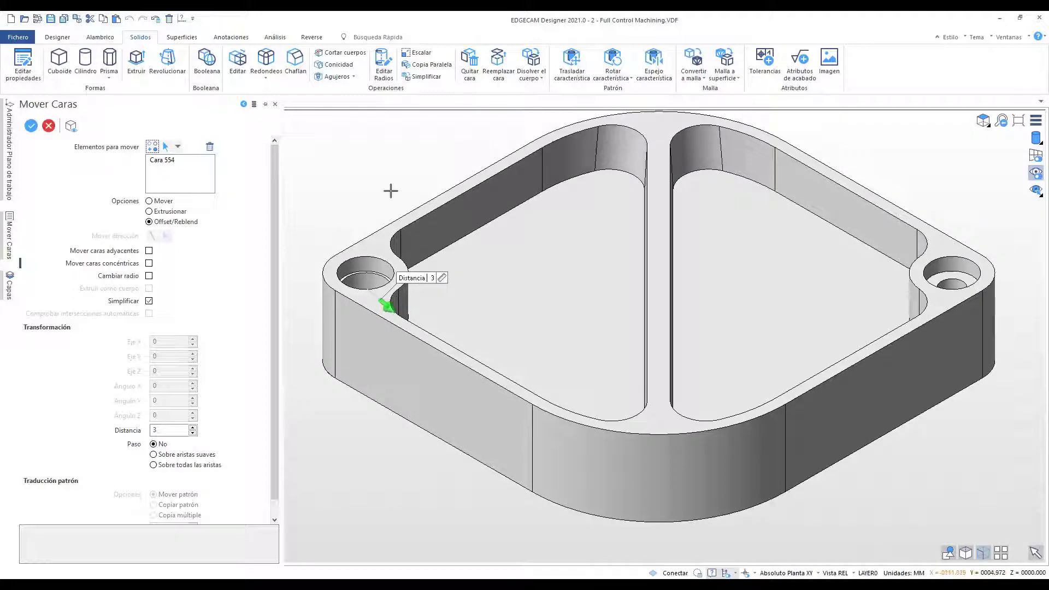
key(Return)
key(Escape)
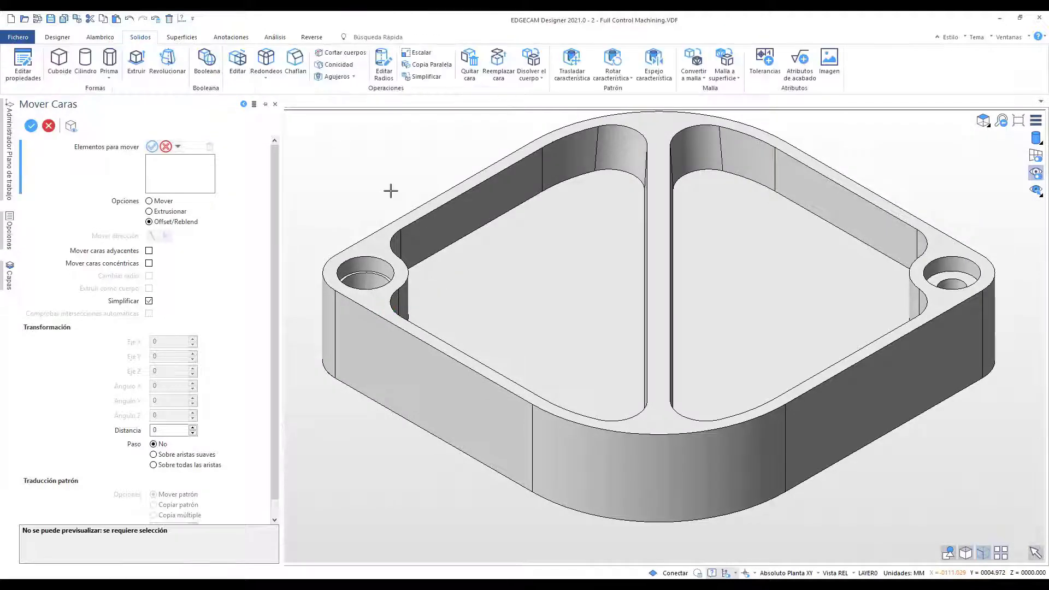
scroll(426, 176, down, 1)
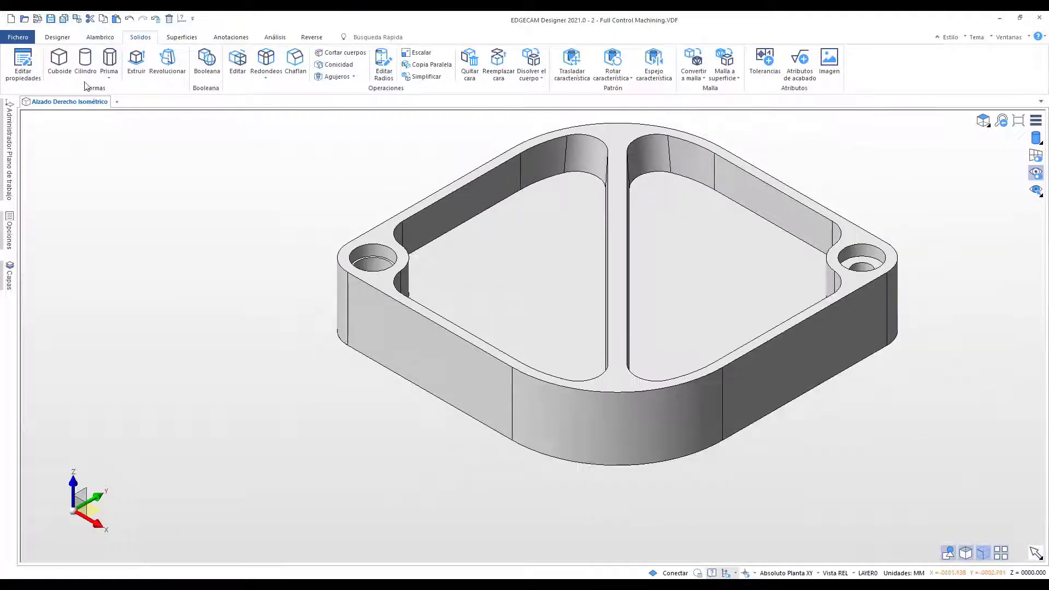
Insert the file 2 - Full Control Machining.stp by node name into the current part, placing it point to point at the origin
click(18, 36)
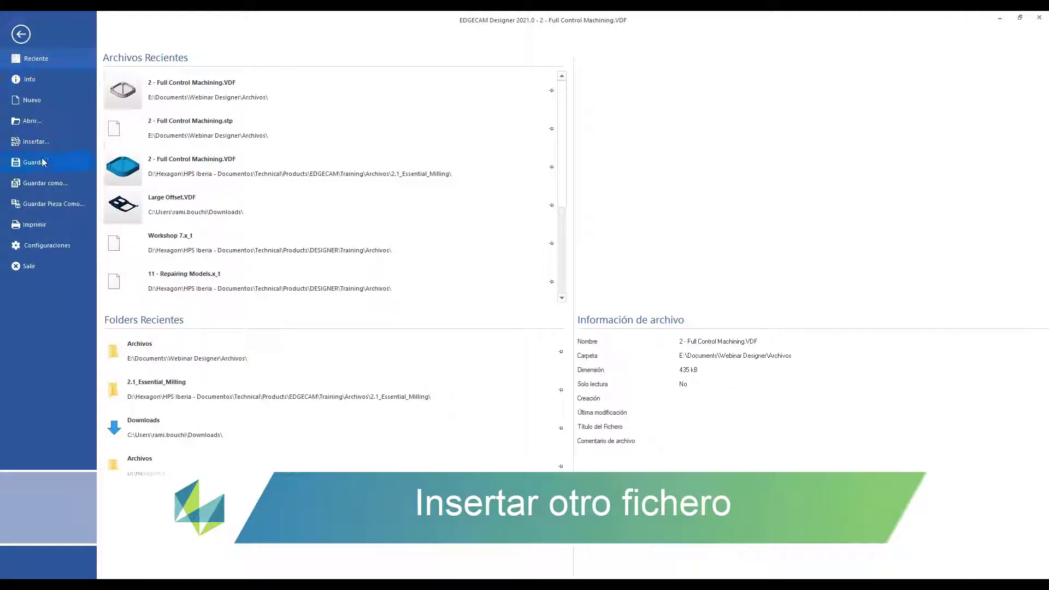
click(46, 142)
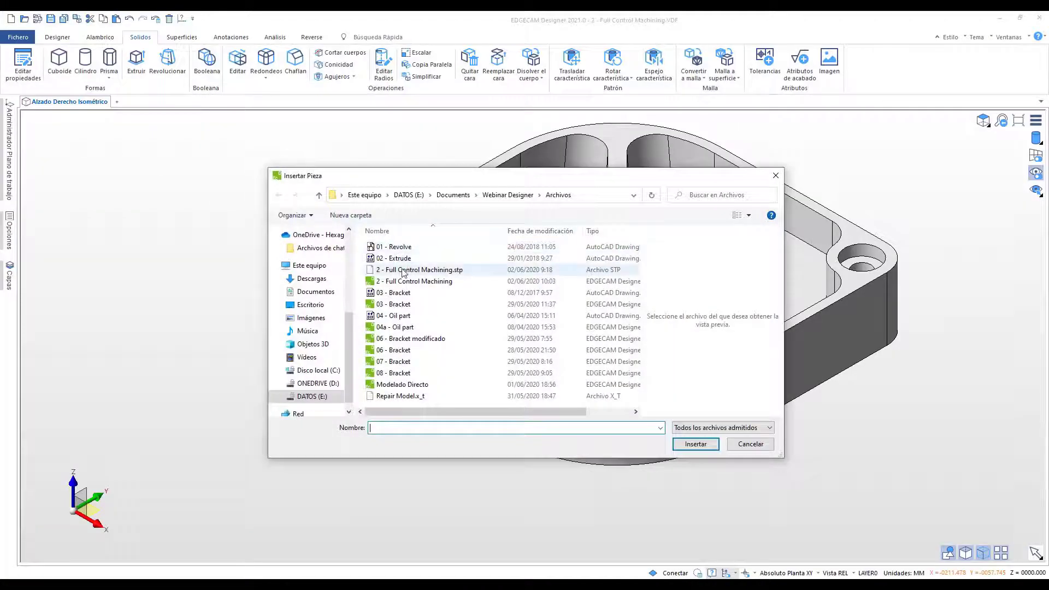
click(404, 269)
click(689, 444)
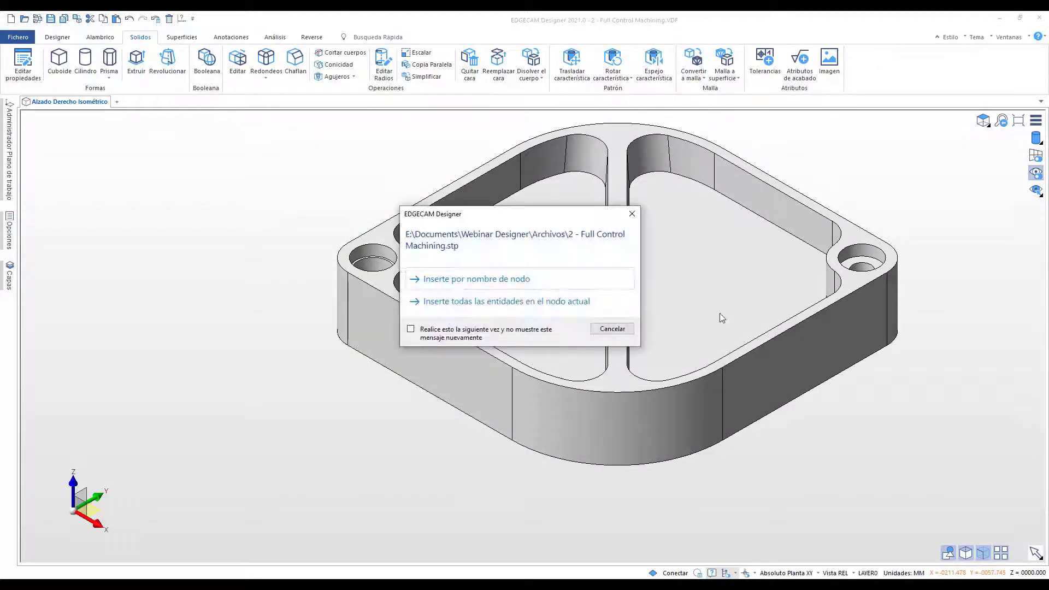
click(544, 280)
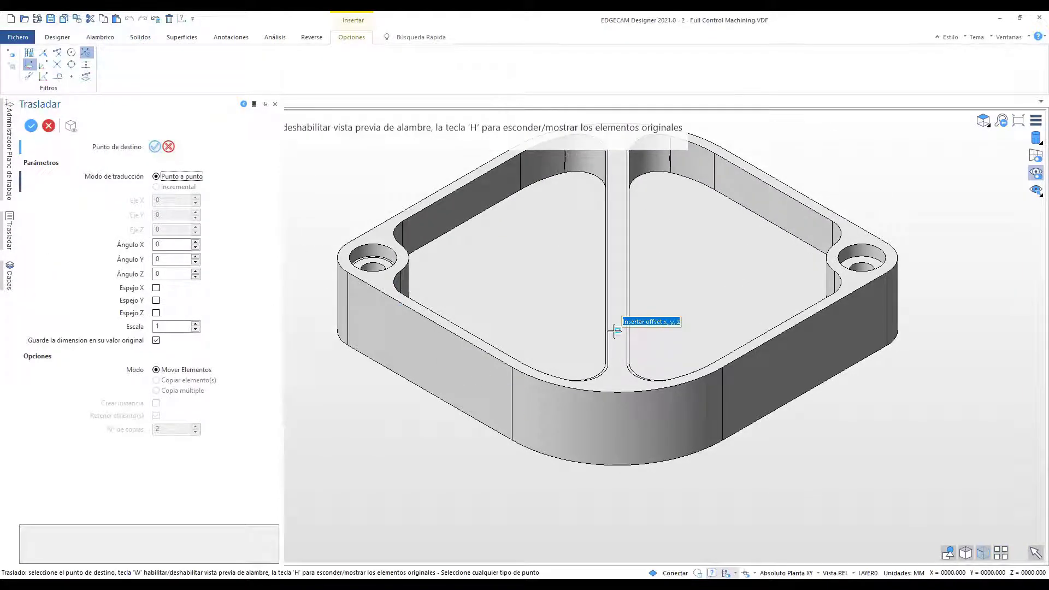
click(614, 331)
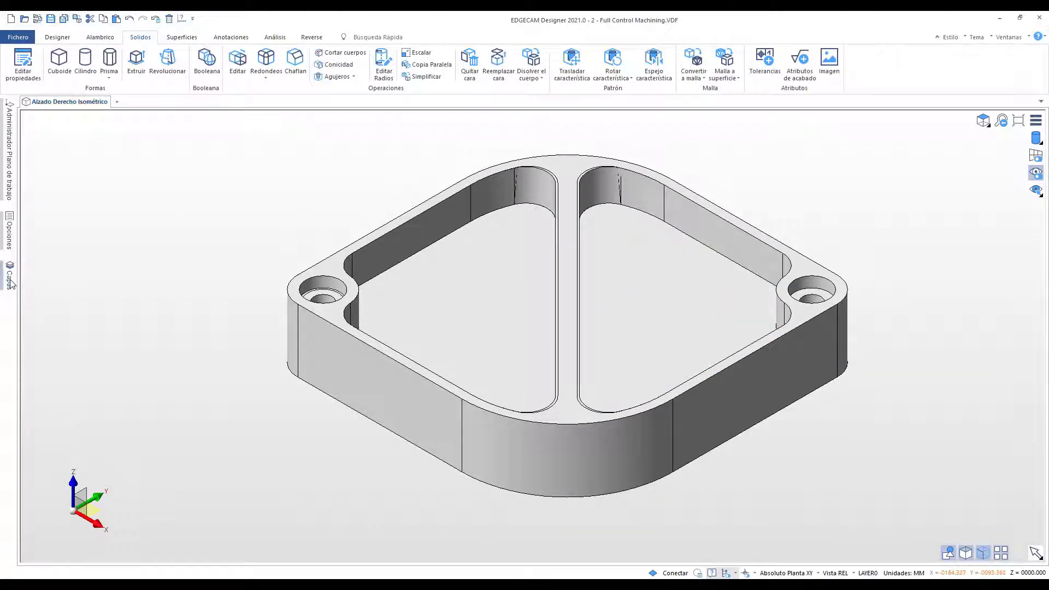
Toggle the visibility of the 2 - Full Control Machining and LAYER0 layers off and back on to check both overlapping bodies
click(11, 280)
click(37, 167)
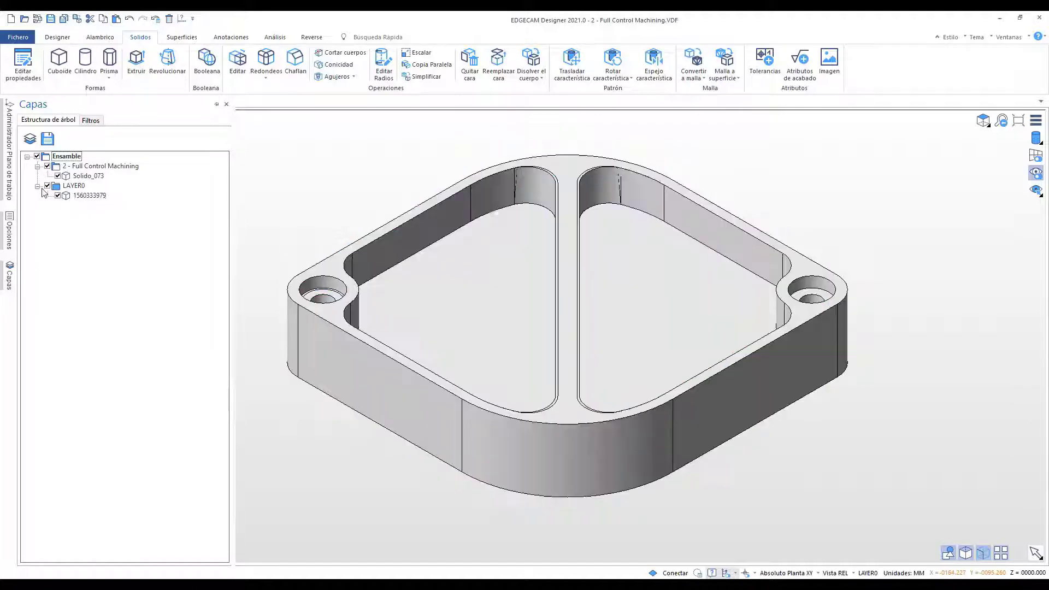
click(48, 185)
click(47, 166)
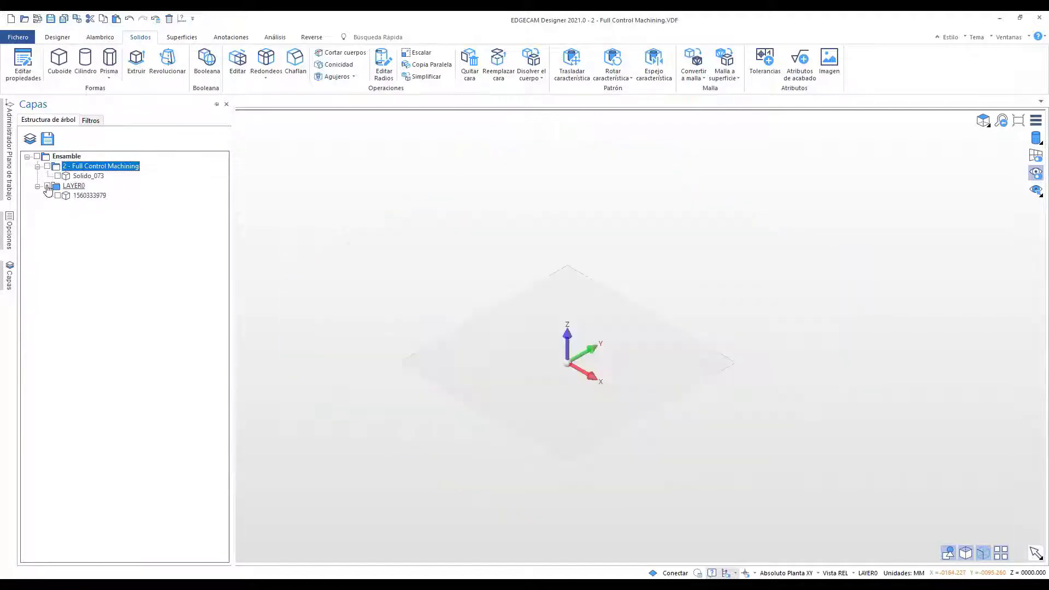
click(47, 186)
click(47, 166)
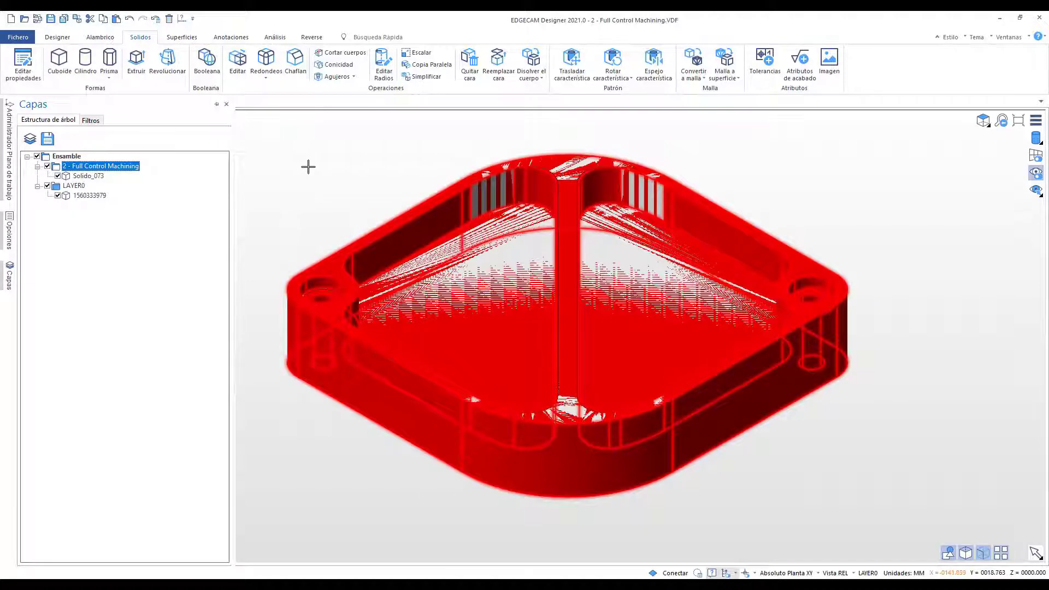
click(308, 167)
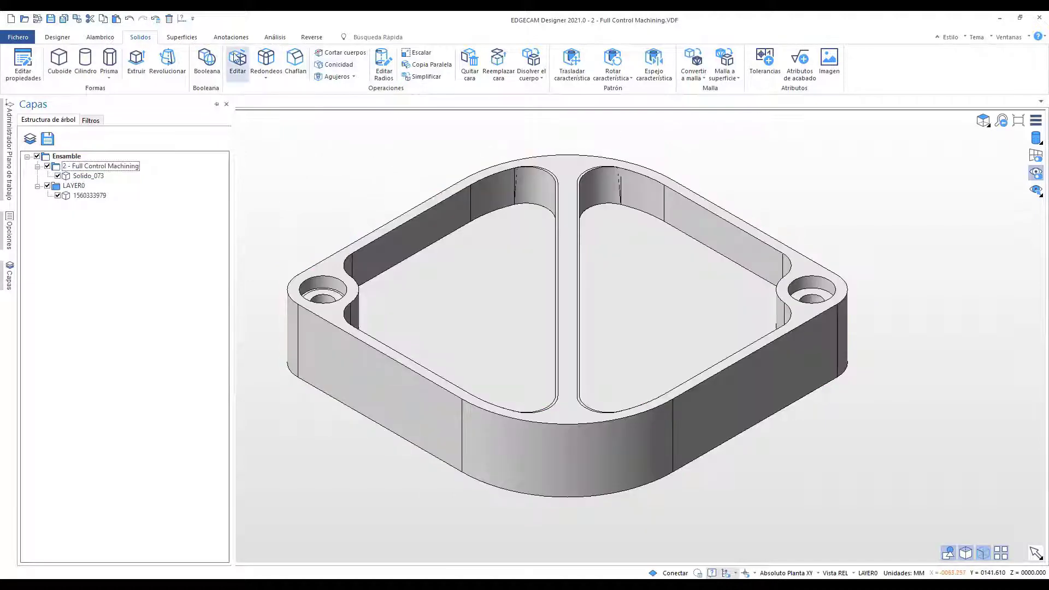
Compare the inserted body Solido_073 with the LAYER0 body using the Comparar analysis
click(275, 37)
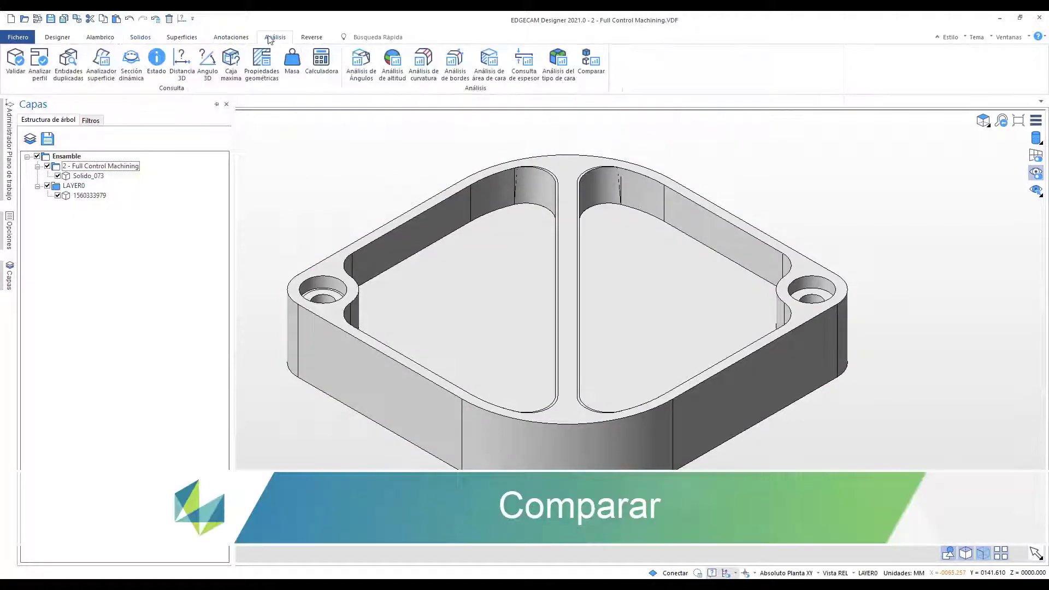
click(592, 58)
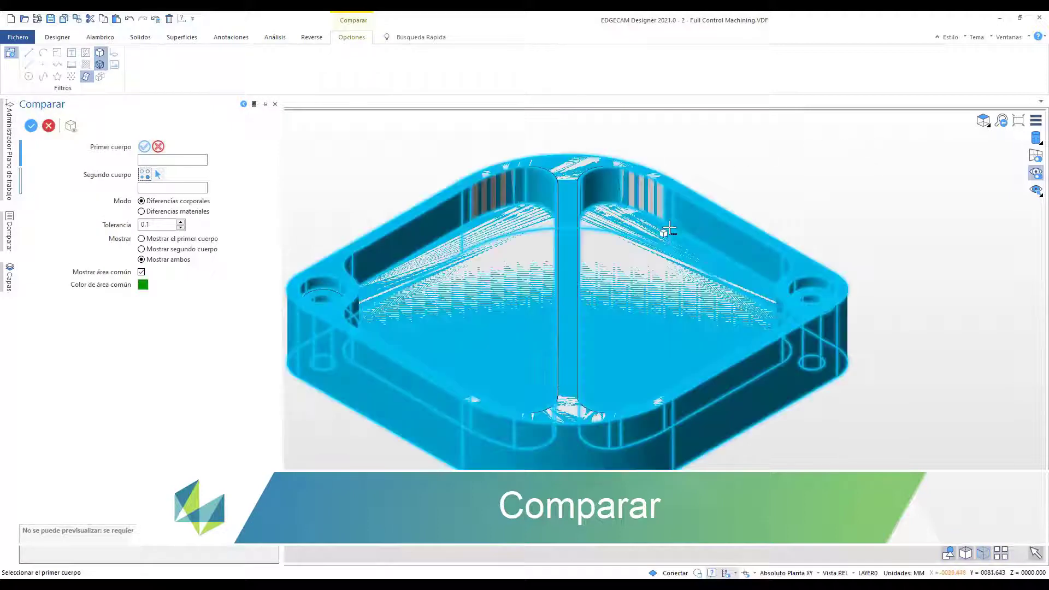
click(657, 231)
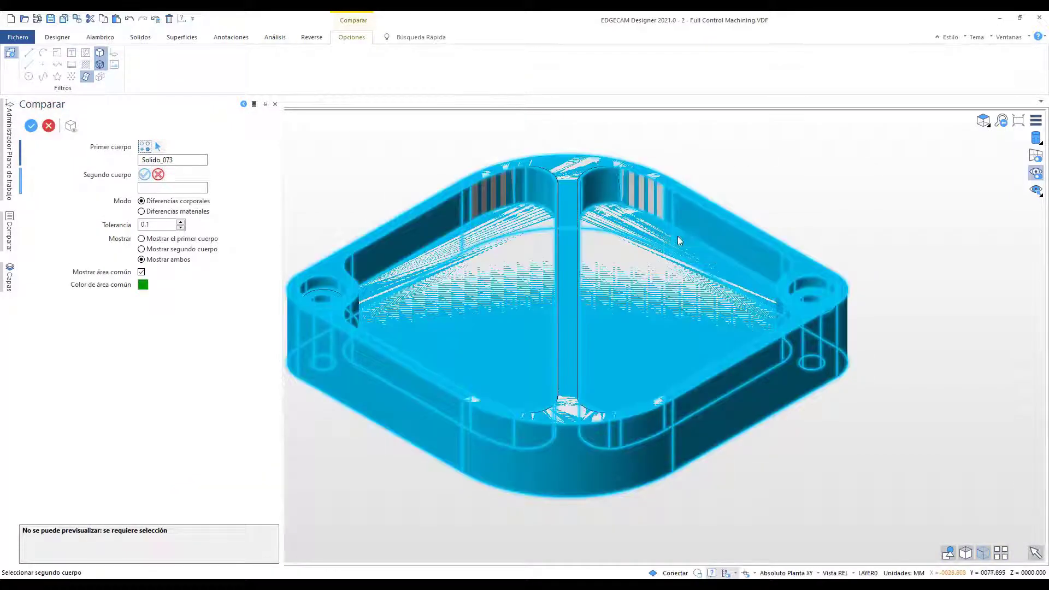
click(650, 269)
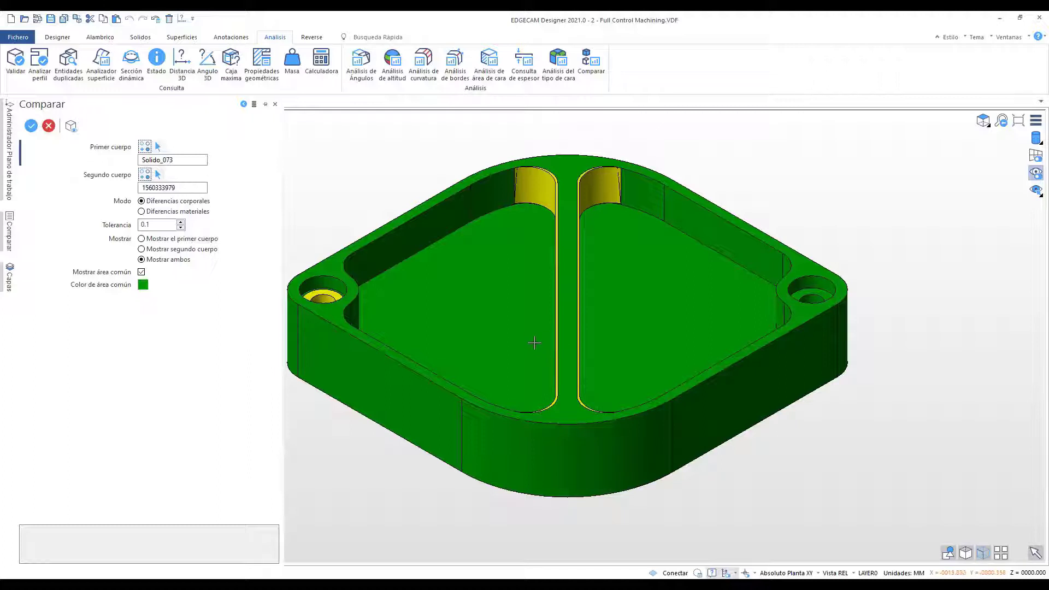
Examine the differences at the rib walls and corner hole, hiding the common area temporarily to isolate the changed faces
middle_drag(535, 342, 550, 356)
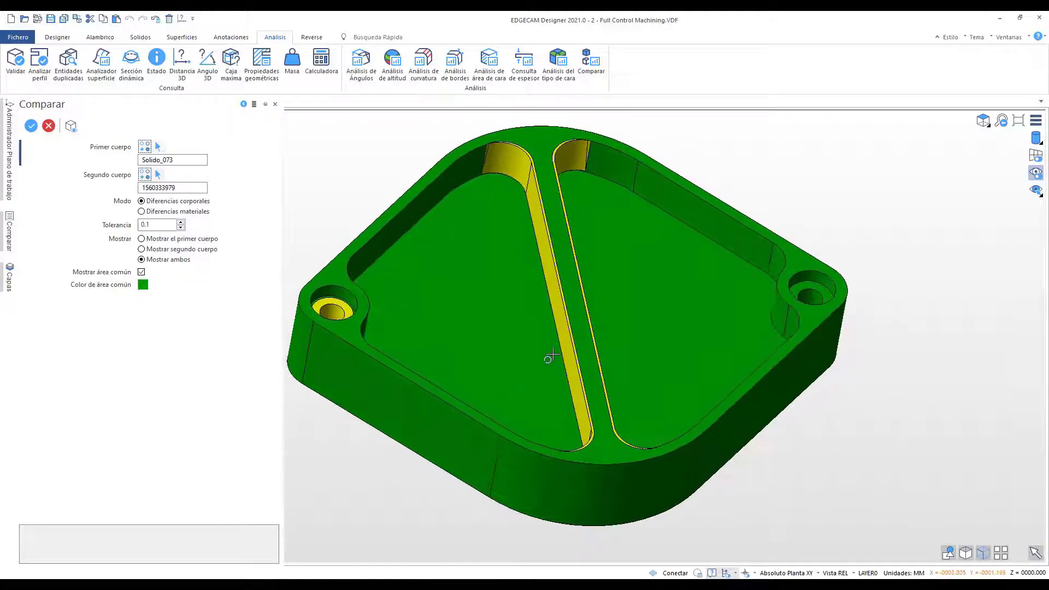
middle_drag(343, 309, 340, 326)
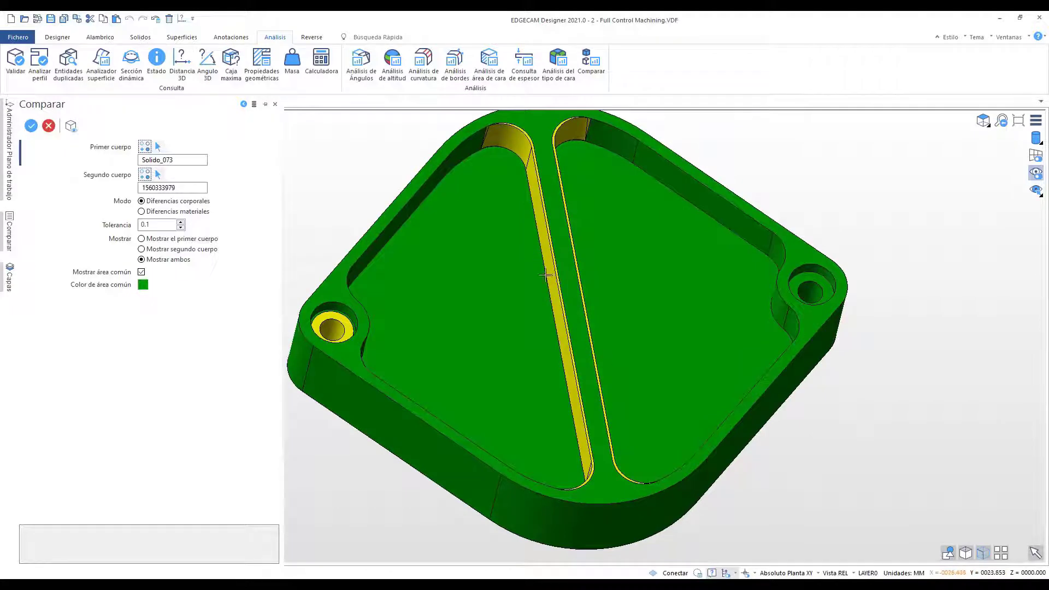
middle_drag(484, 291, 476, 283)
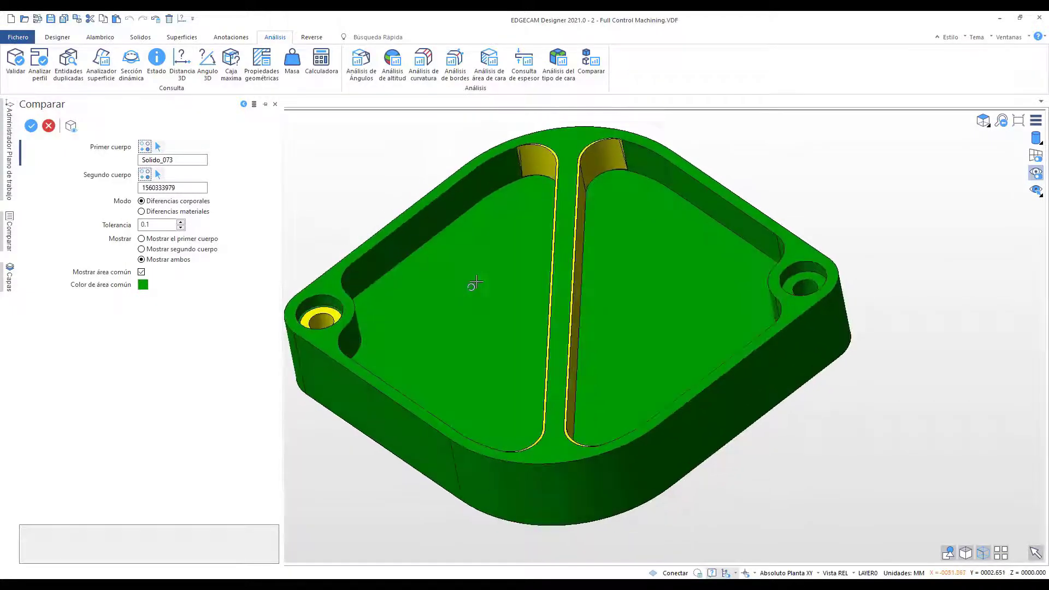
click(142, 272)
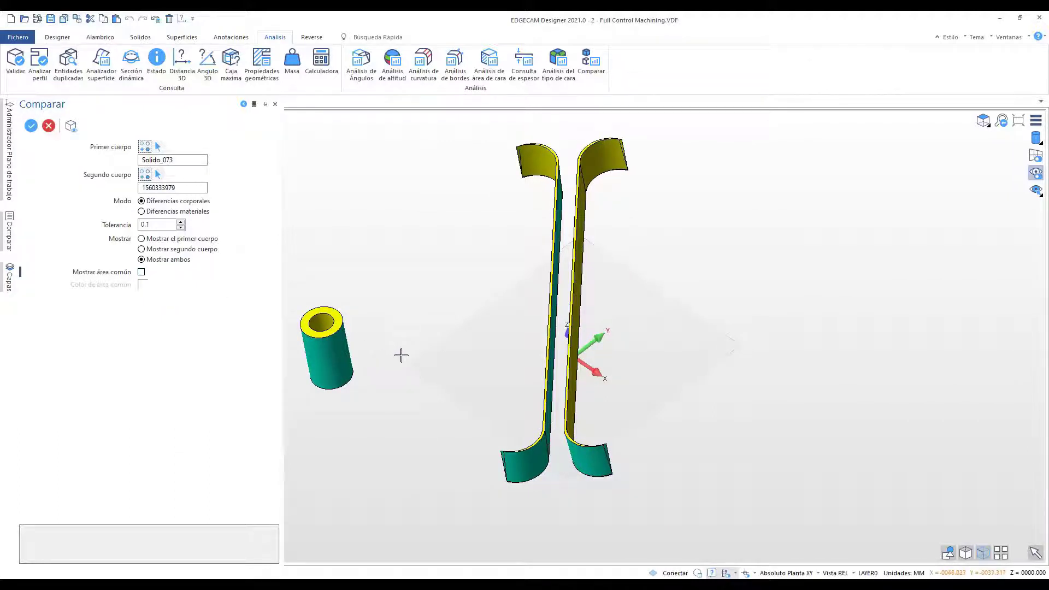
middle_drag(401, 355, 426, 346)
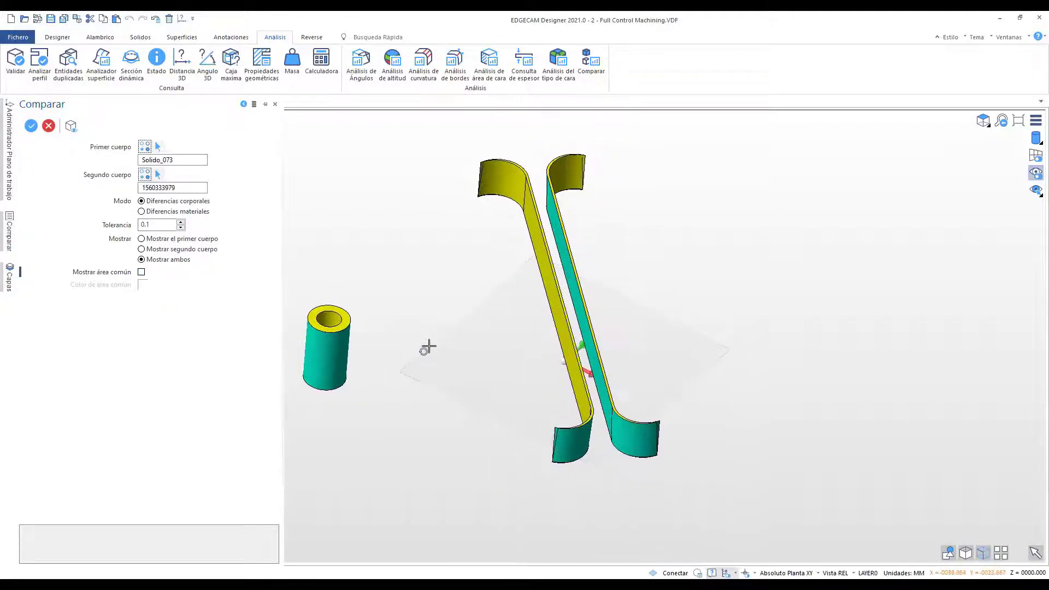
click(141, 272)
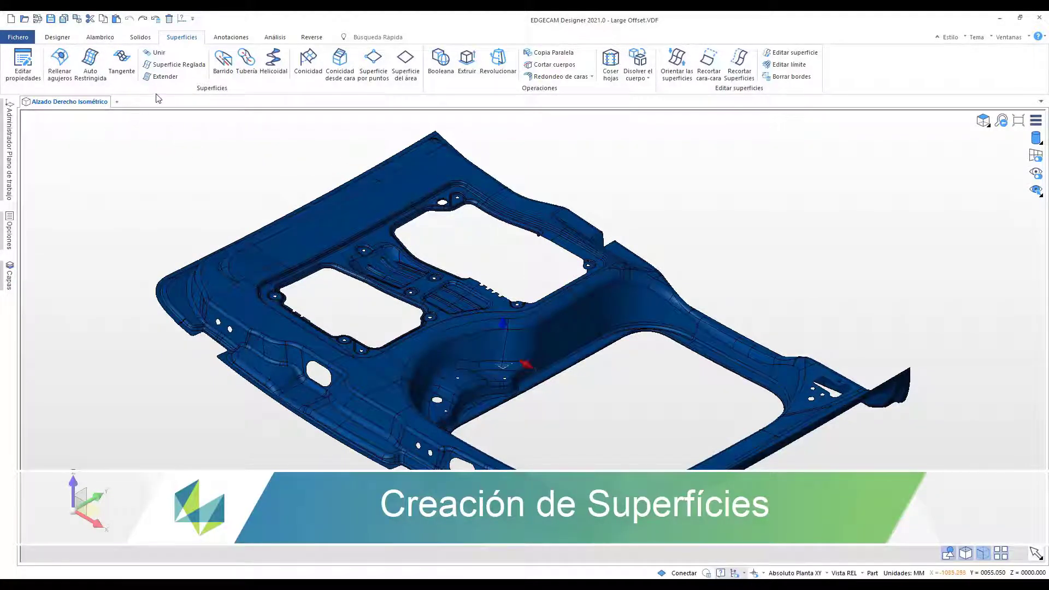
Extend the sheet panel's outer peripheral edges by 5 mm using the Avanzado extension type
click(163, 76)
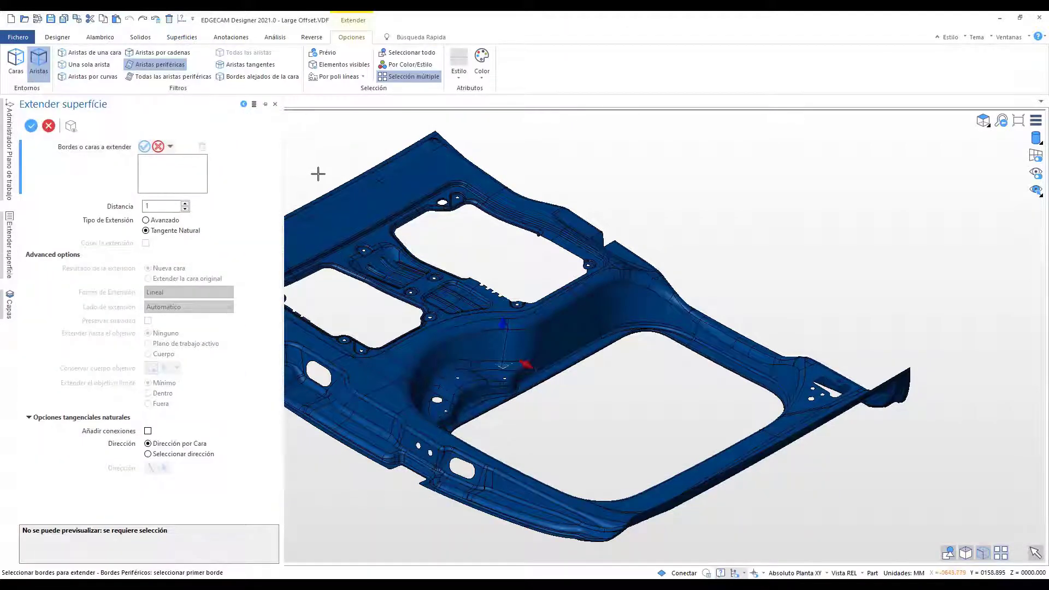
click(331, 188)
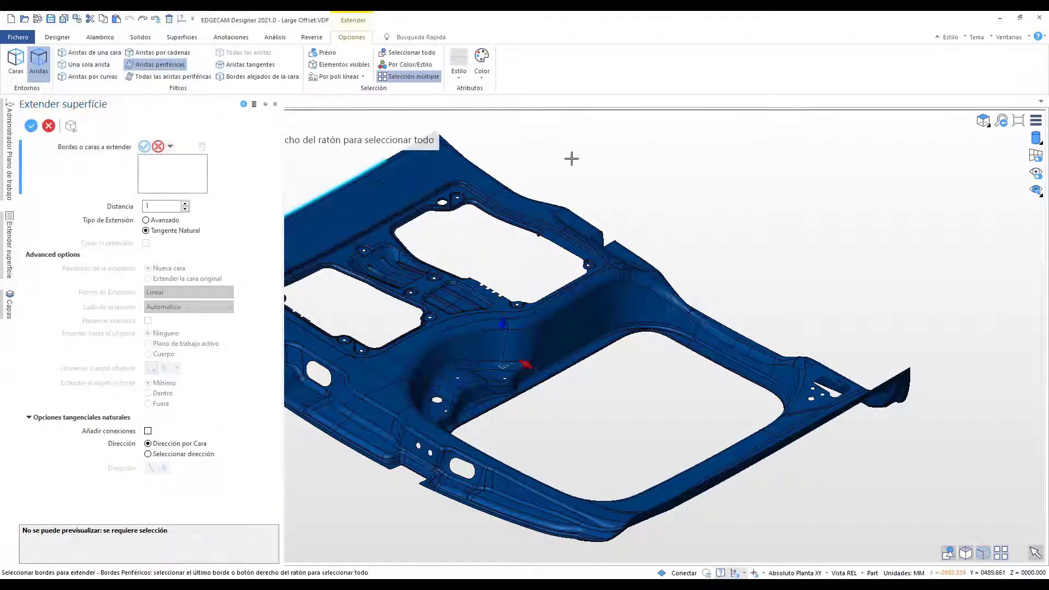
right_click(579, 157)
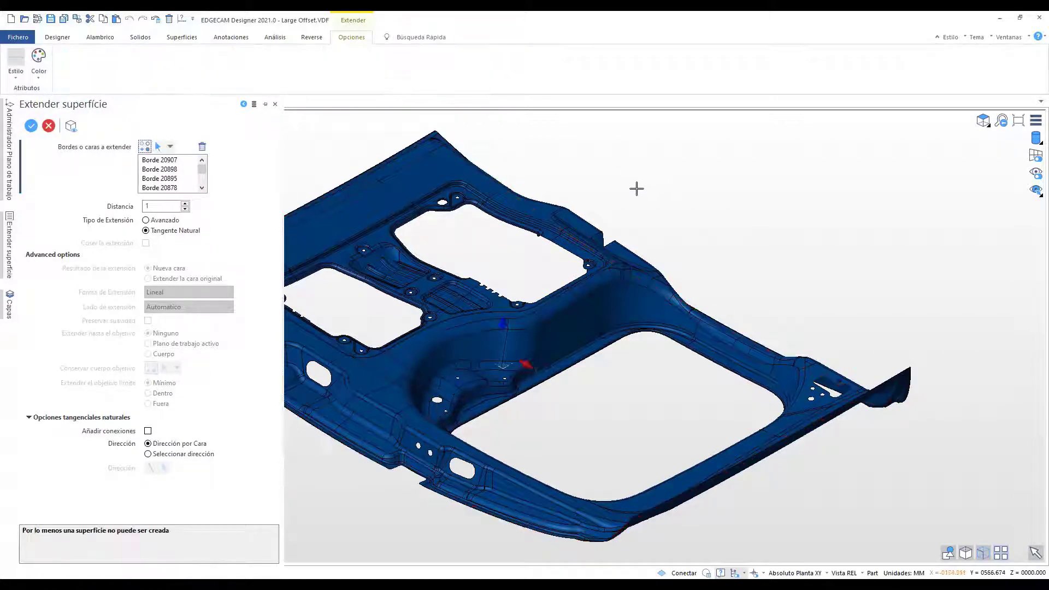
click(164, 207)
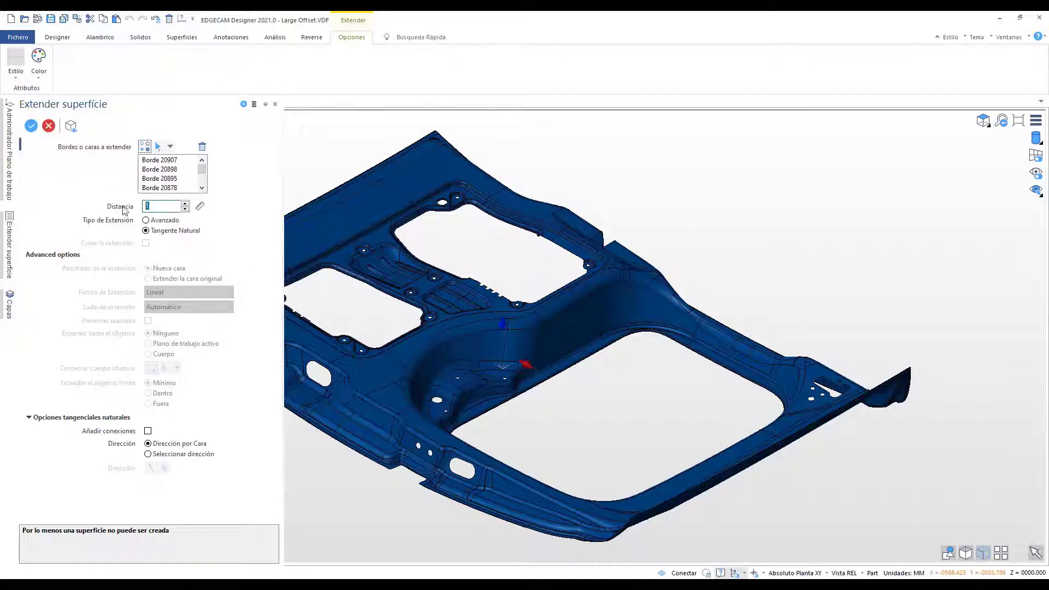
key(Tab)
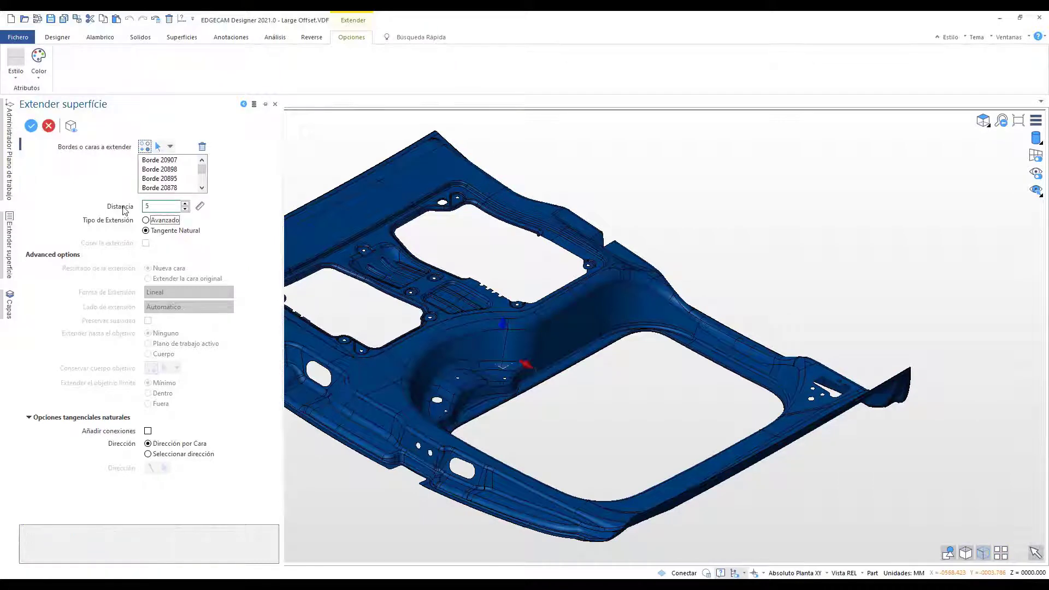
key(space)
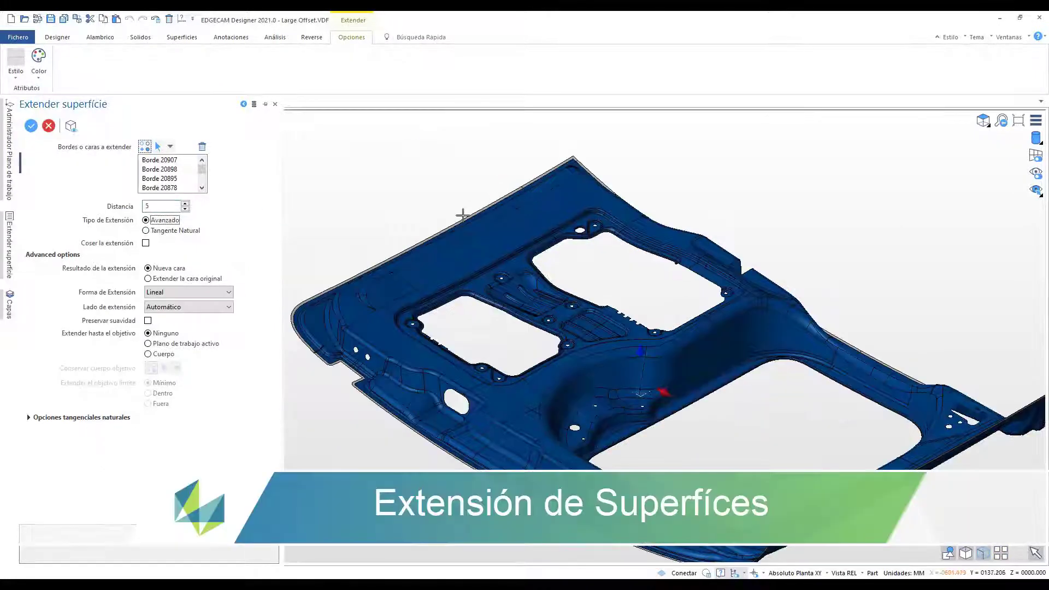
middle_drag(474, 369, 520, 373)
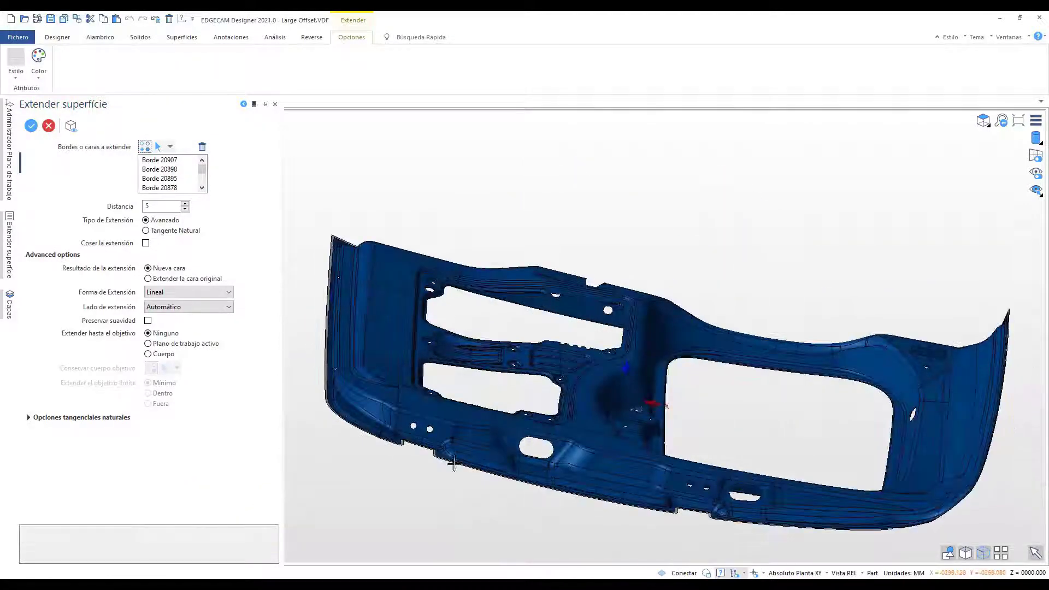
scroll(453, 466, up, 5)
scroll(463, 459, down, 5)
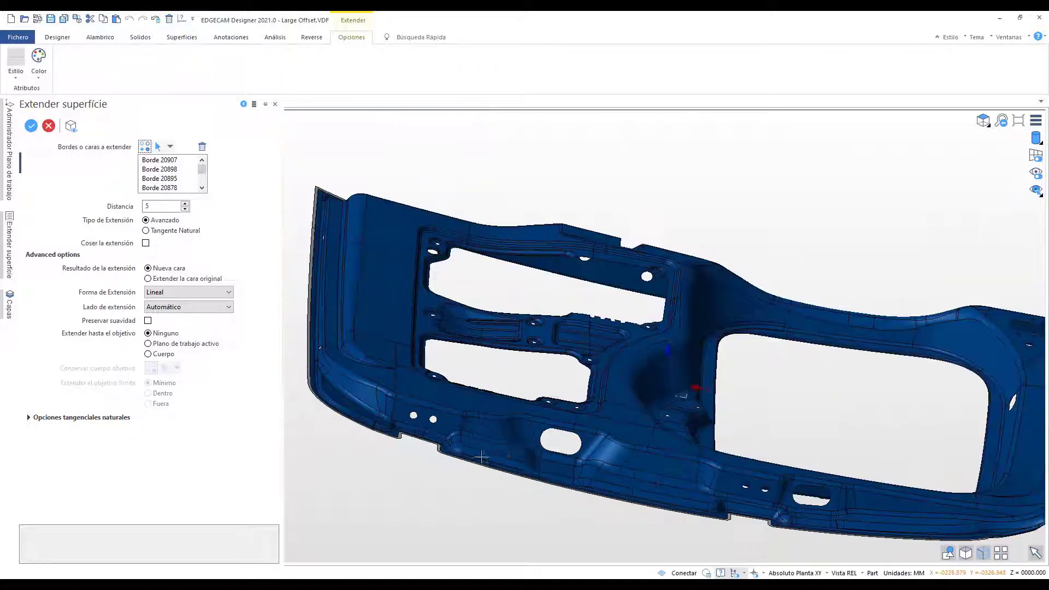
middle_drag(463, 458, 419, 323)
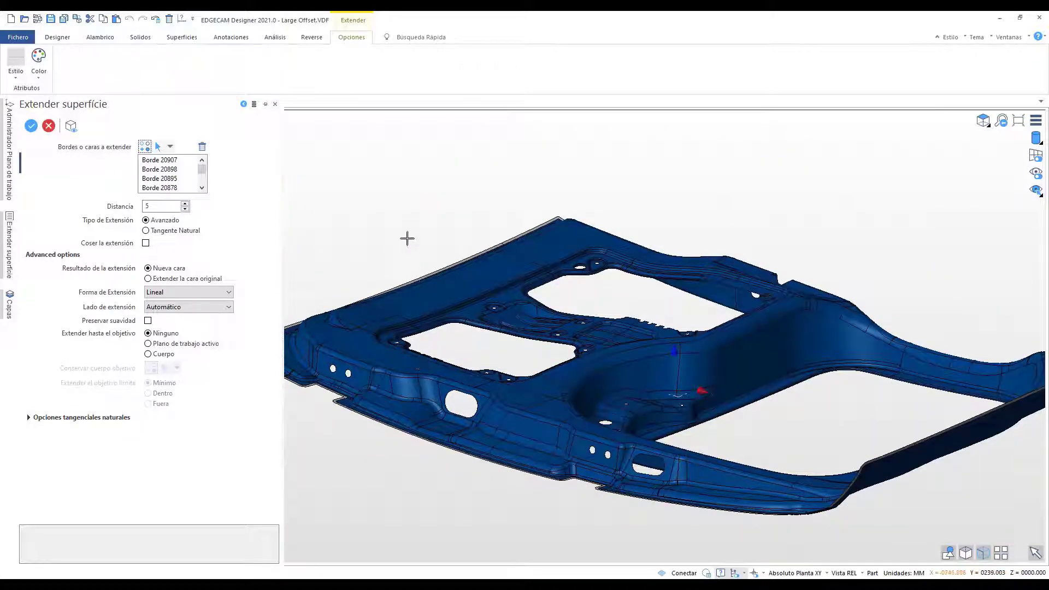
key(Return)
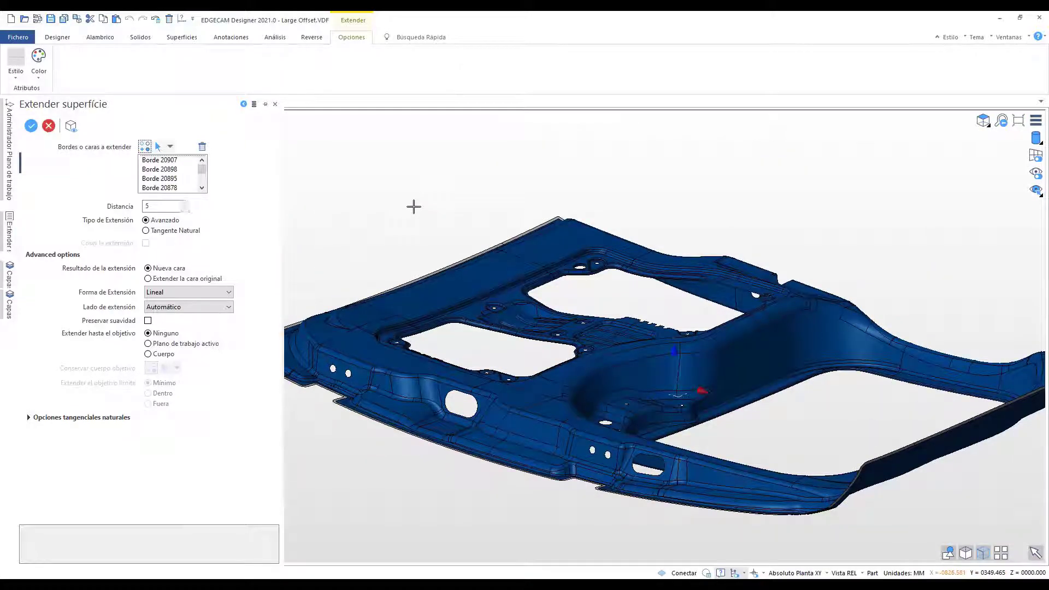
Fill the two round holes of the panel's end flange face using the Tapar agujeros por parche option
scroll(427, 202, down, 1)
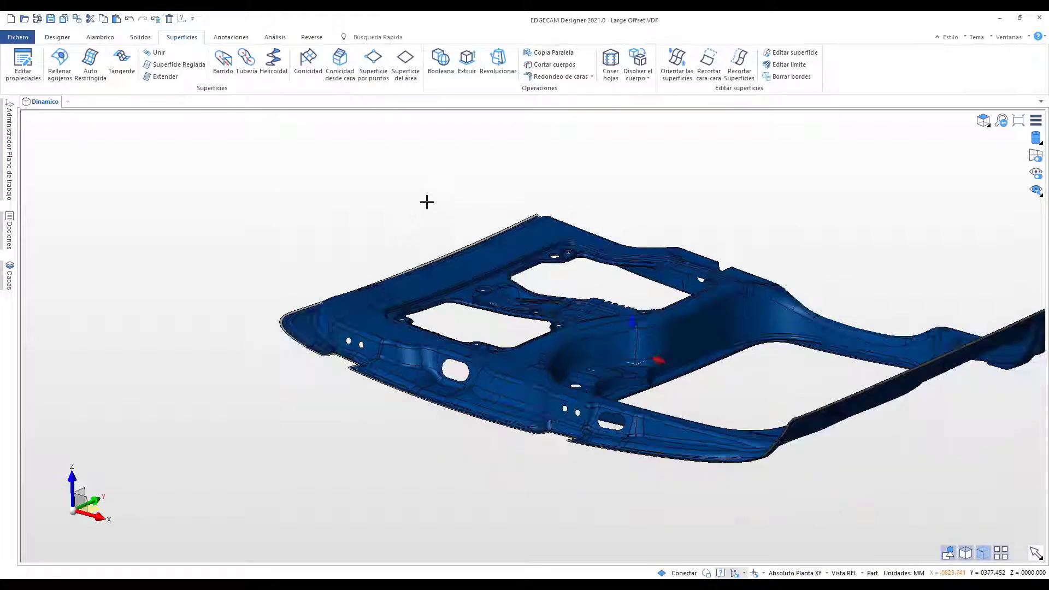
middle_drag(427, 202, 352, 218)
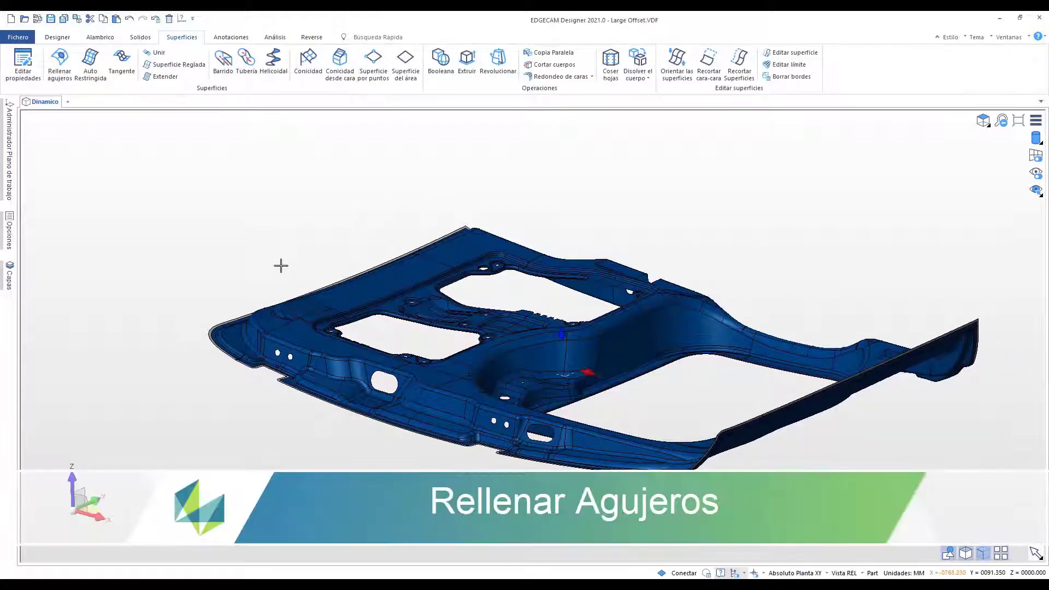
click(60, 61)
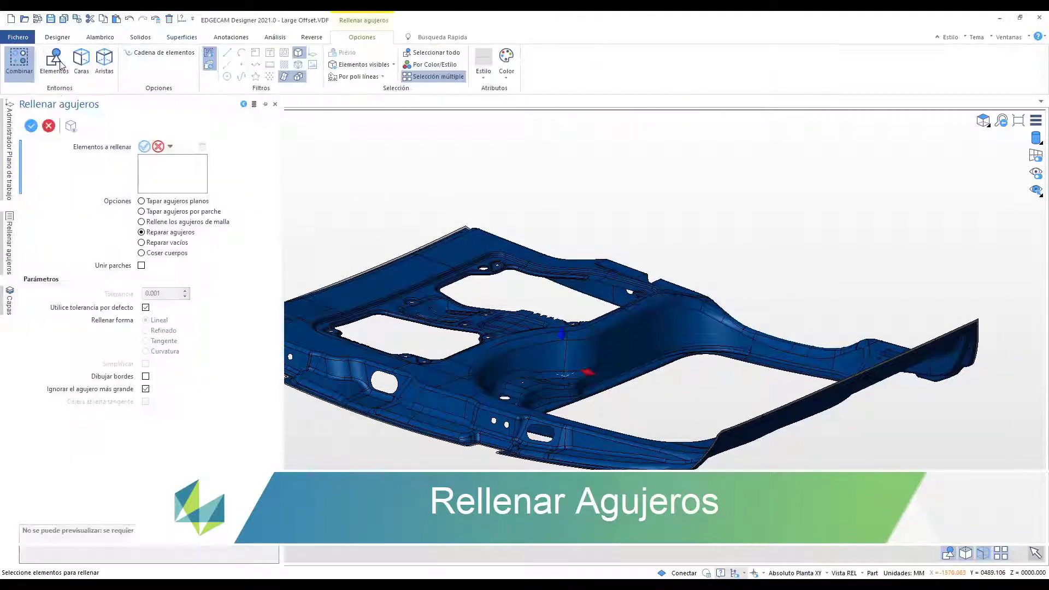
middle_drag(343, 254, 393, 230)
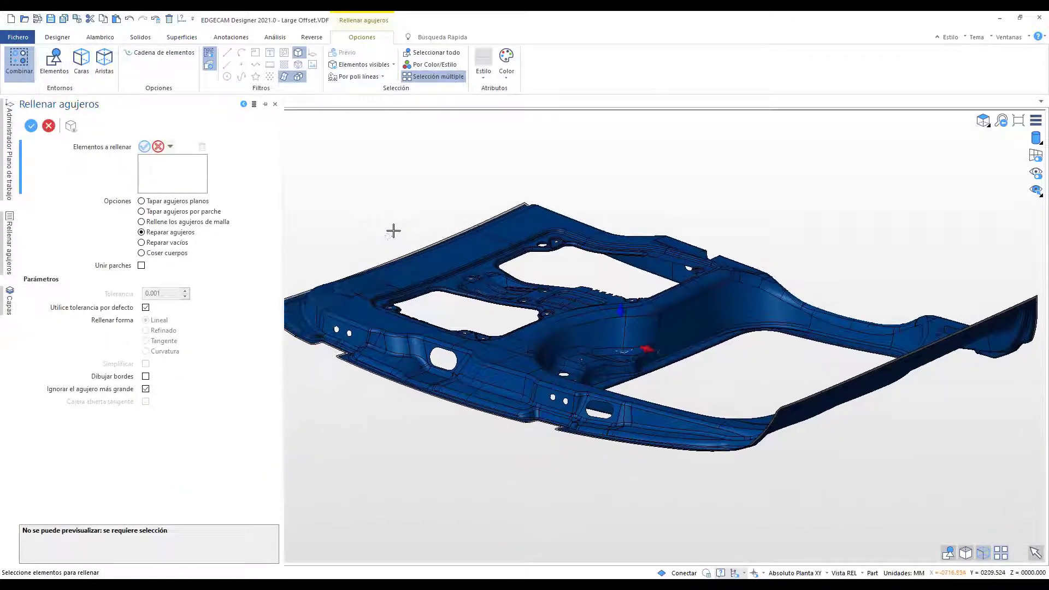
scroll(354, 268, up, 2)
click(183, 212)
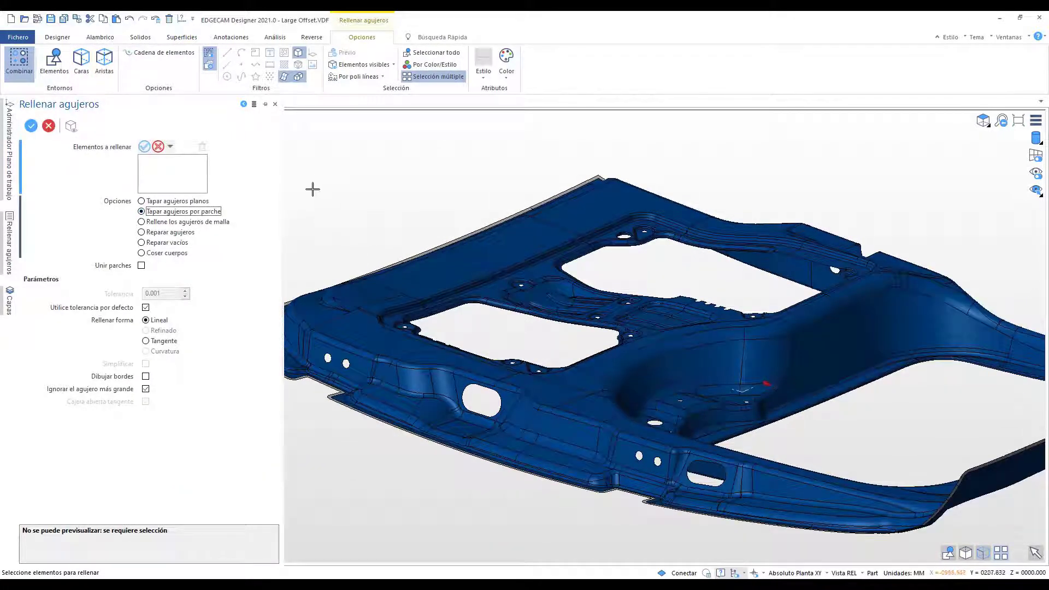
click(331, 353)
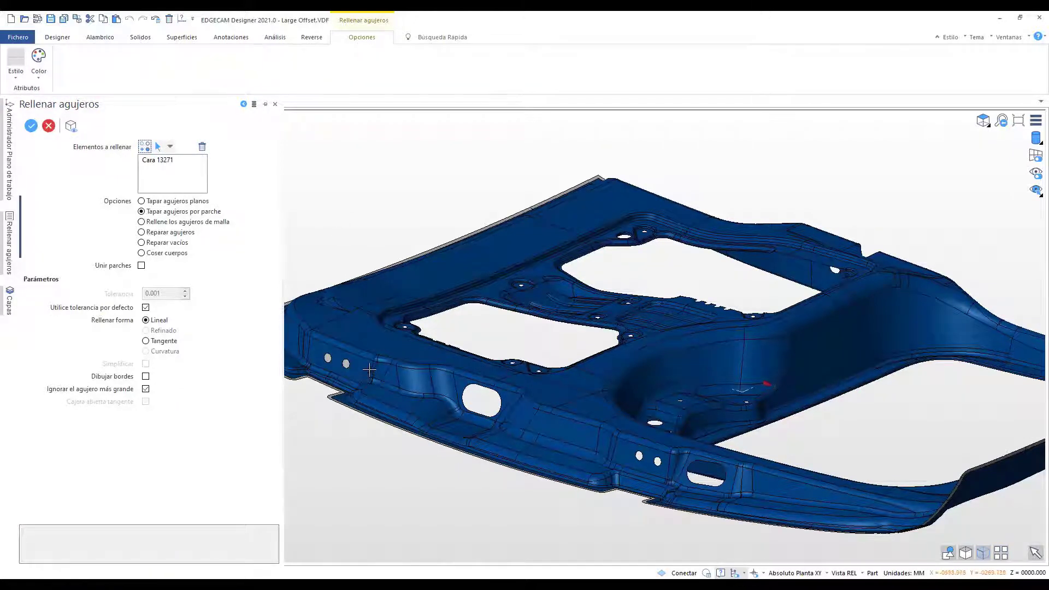
right_click(395, 187)
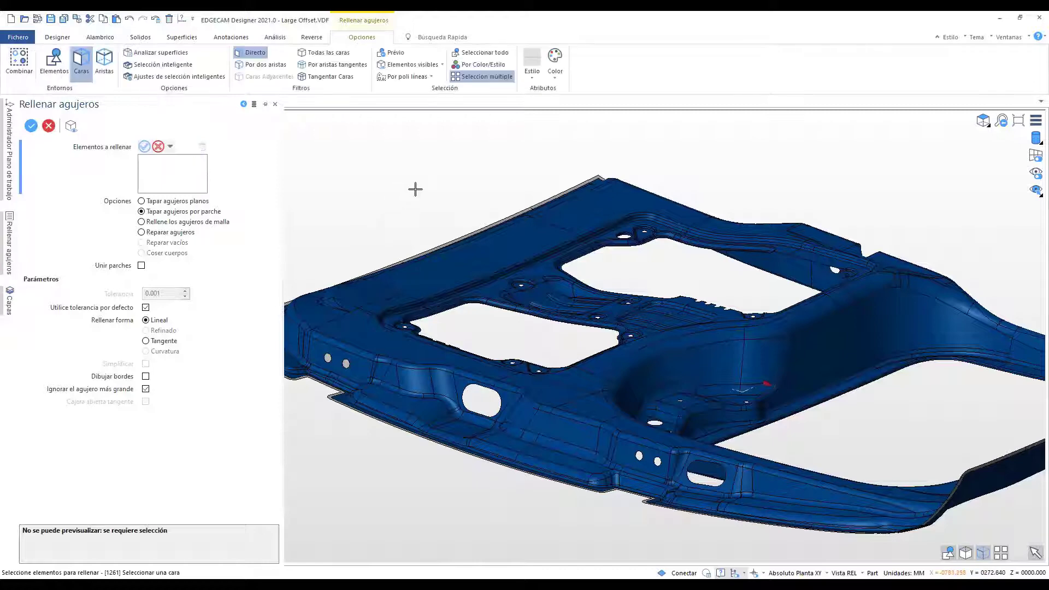
Patch the large rounded window opening by selecting its complete boundary (Límite) of peripheral edges
scroll(712, 321, up, 5)
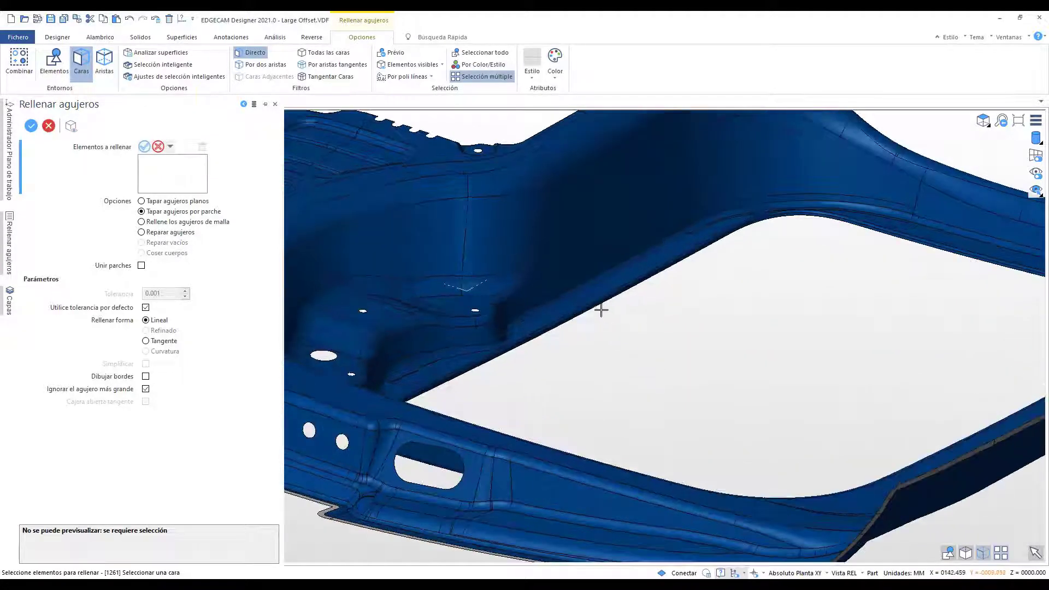
click(105, 63)
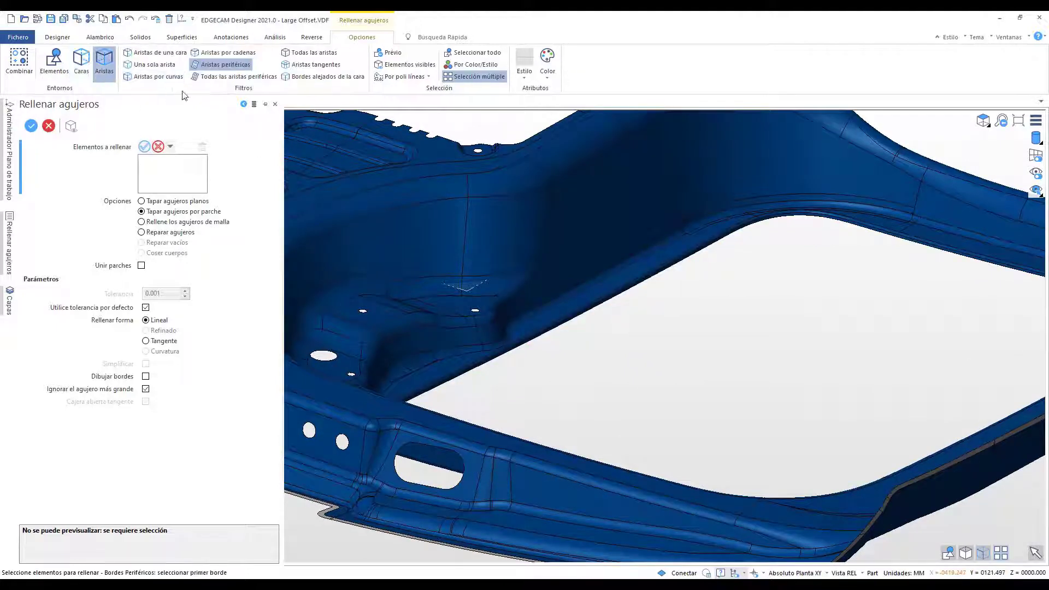
click(574, 319)
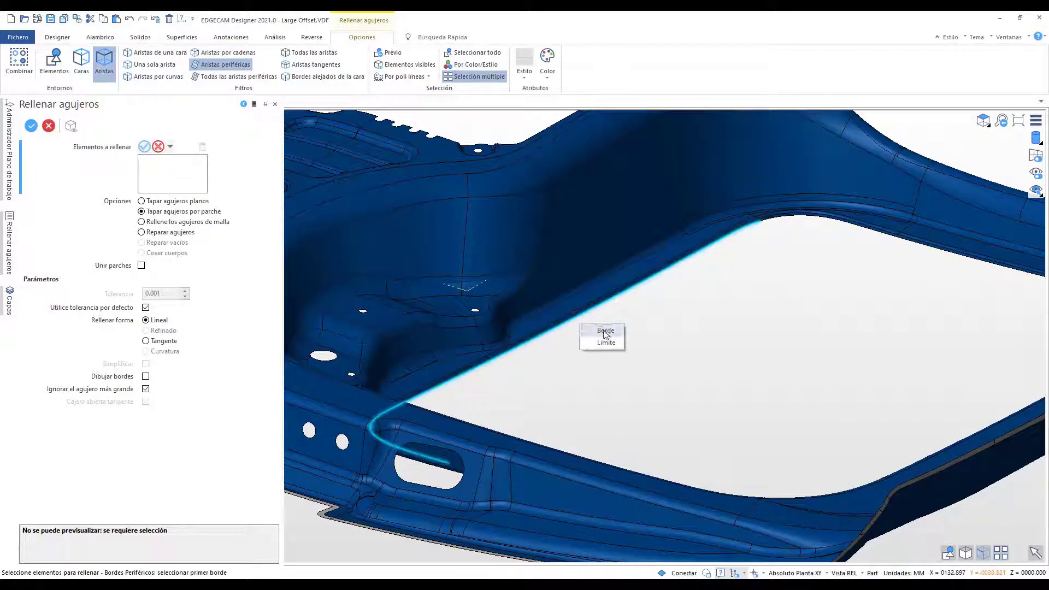
scroll(683, 319, down, 3)
right_click(683, 318)
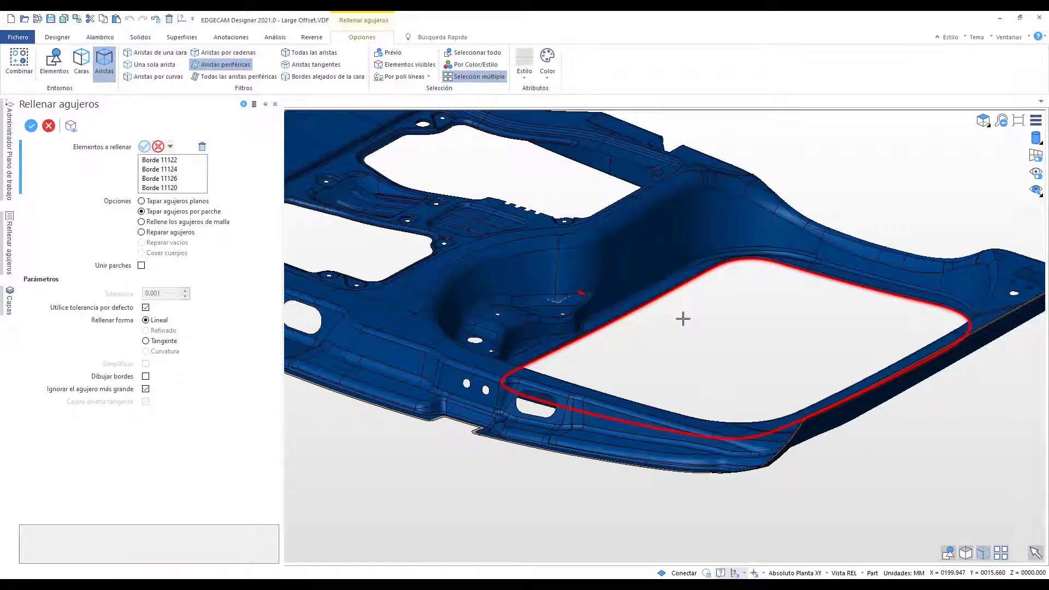
middle_drag(726, 330, 628, 355)
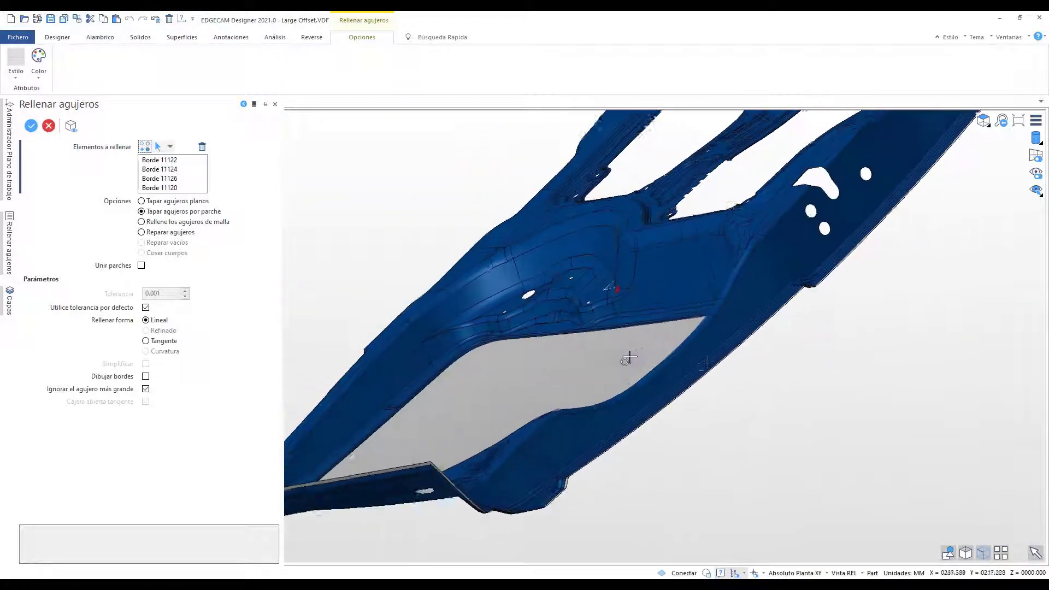
right_click(855, 317)
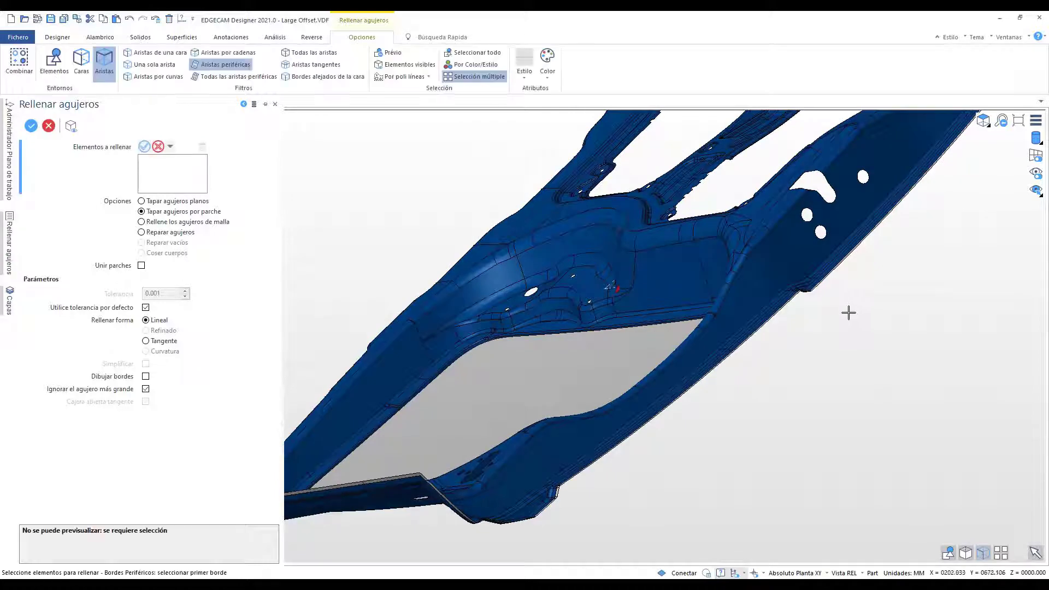
Select the boundary of the irregular curved cutout on the side flange and preview its patch fill
middle_drag(853, 316, 615, 444)
scroll(578, 328, up, 5)
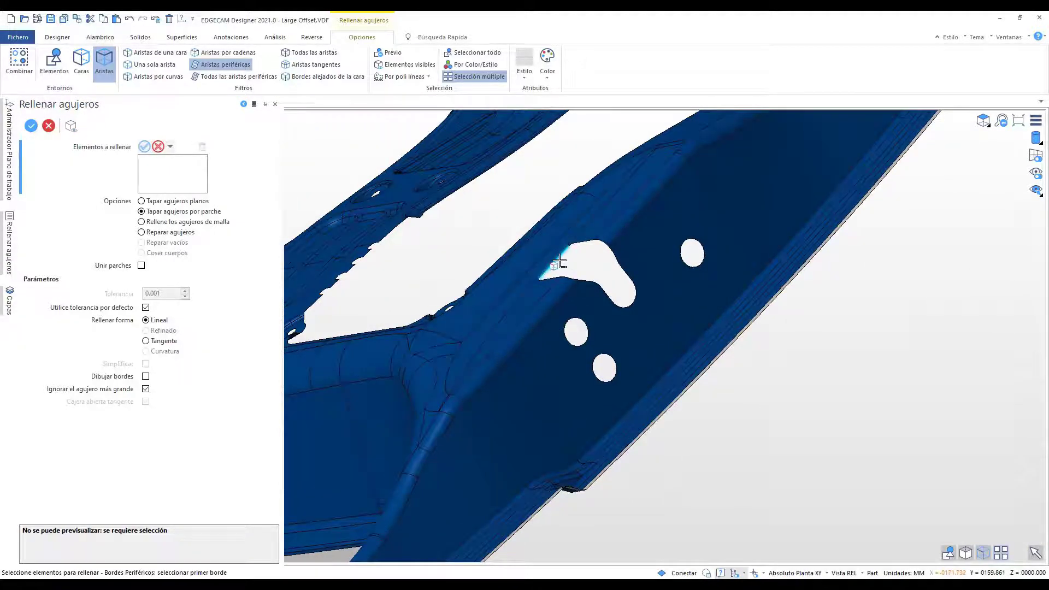
click(560, 262)
right_click(582, 261)
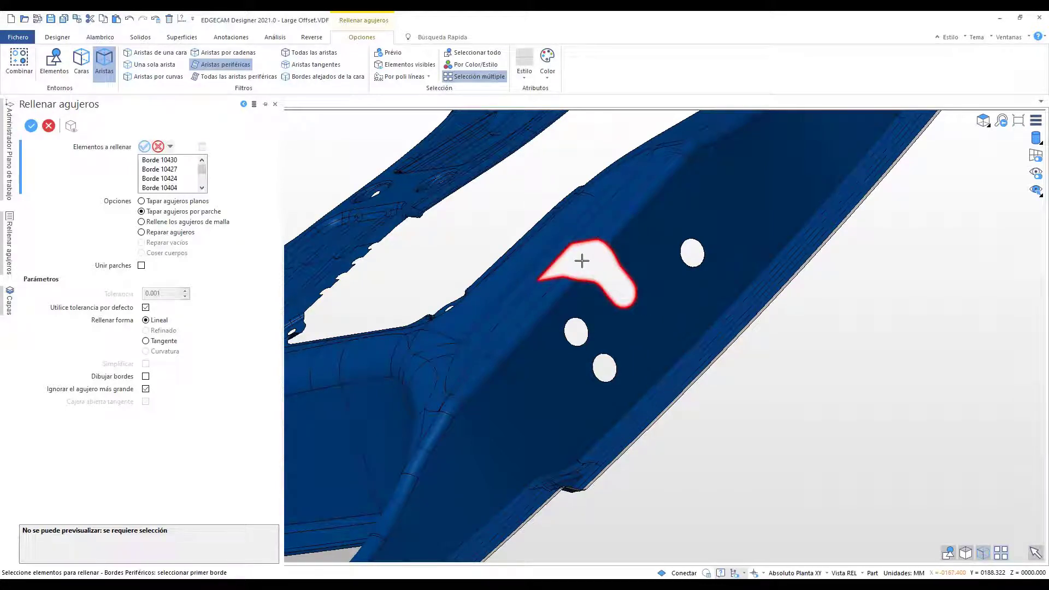
right_click(796, 364)
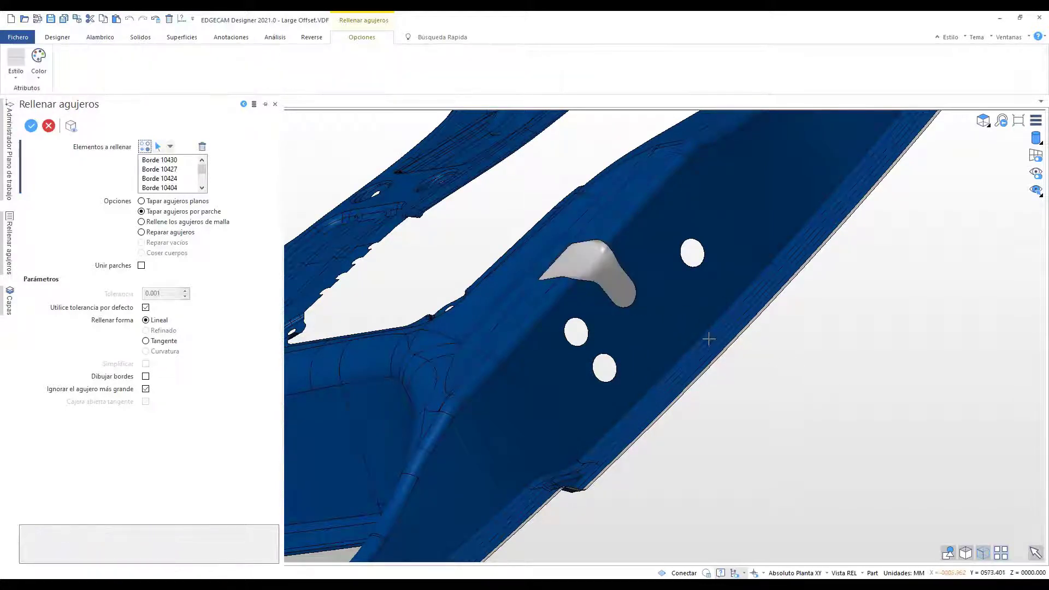
Fill the irregular side flange cutout with the Reparar agujeros option instead, apply it and close the hole filling command
click(161, 233)
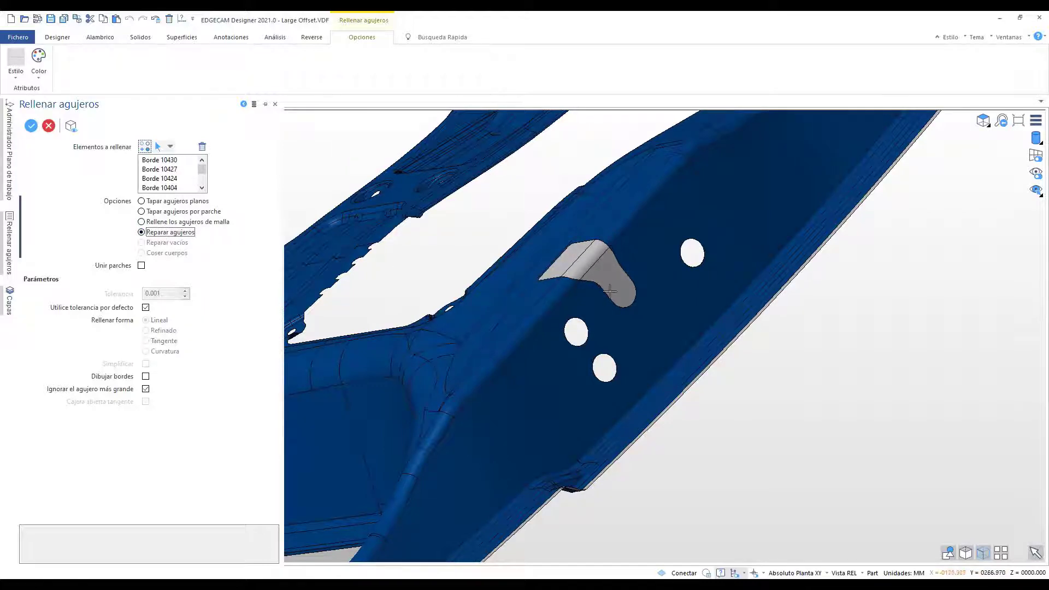
scroll(609, 291, up, 5)
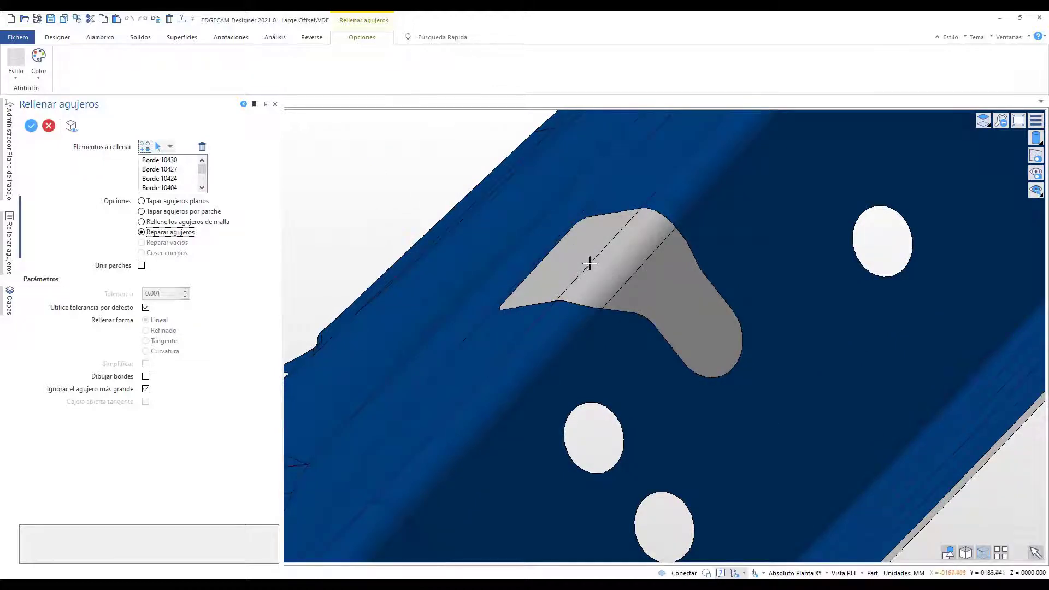
scroll(589, 263, down, 8)
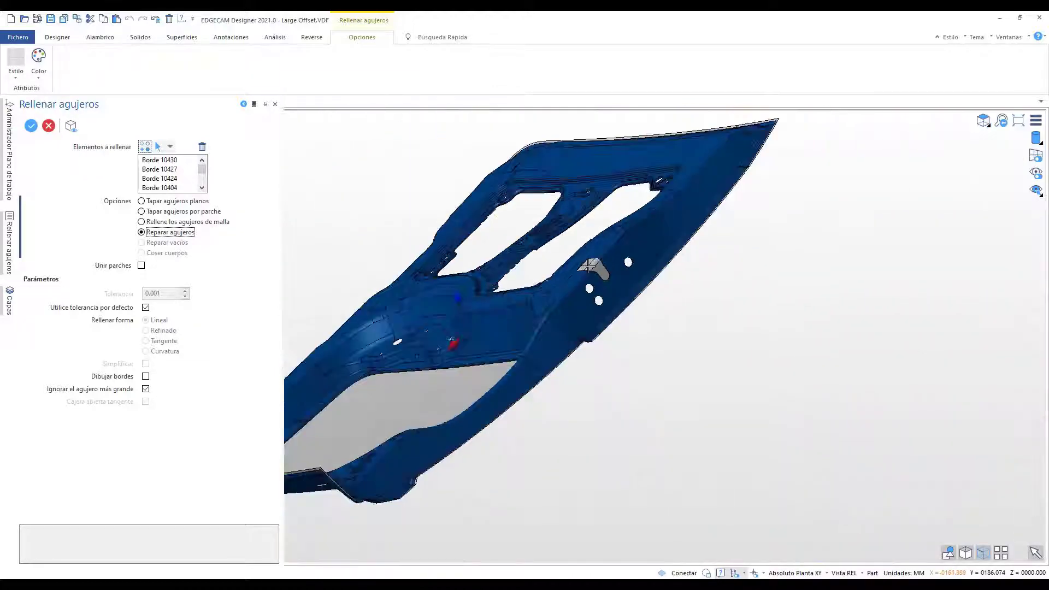
right_click(661, 325)
middle_drag(639, 393, 809, 453)
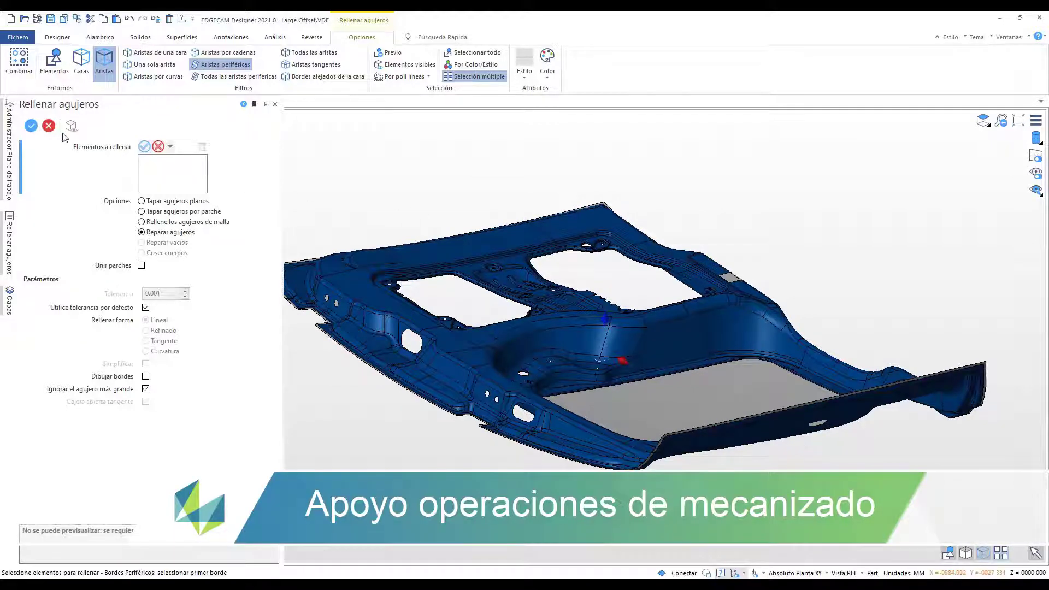
click(49, 125)
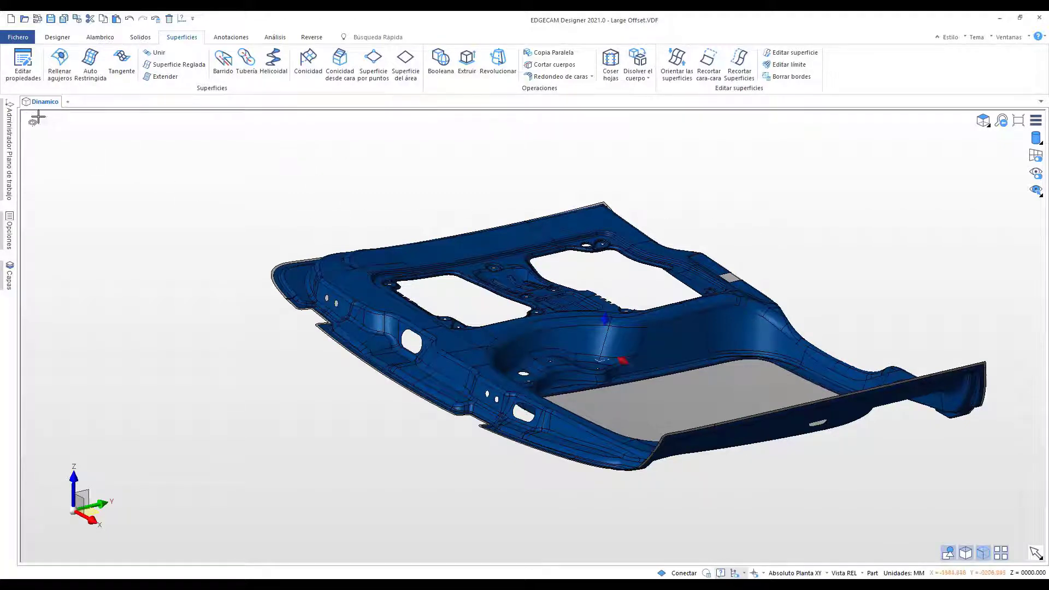
Edit the properties of the extended peripheral surface Superficie_082 and set its color to magenta
click(23, 63)
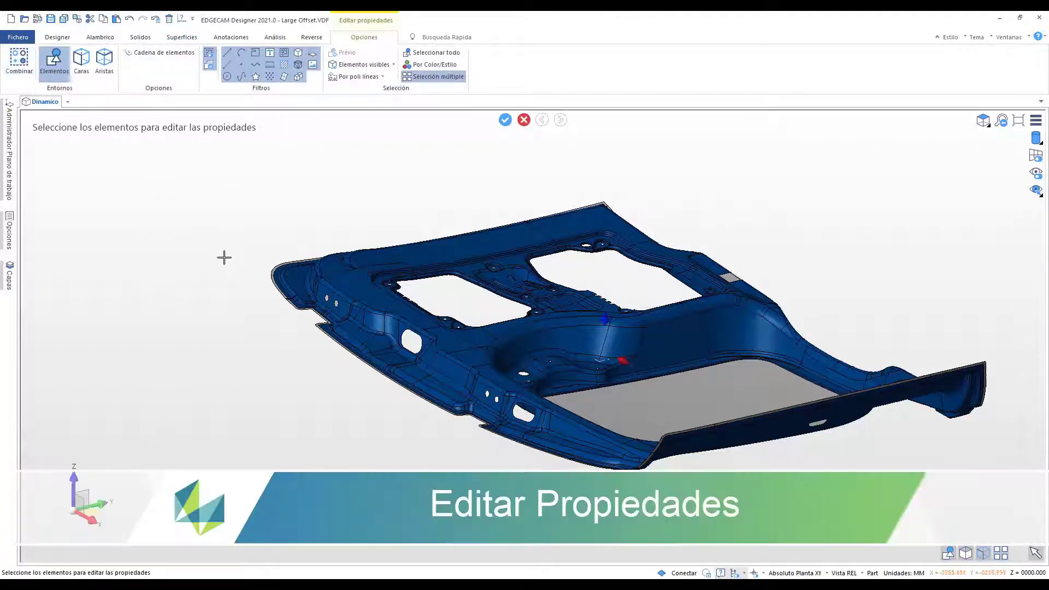
click(268, 268)
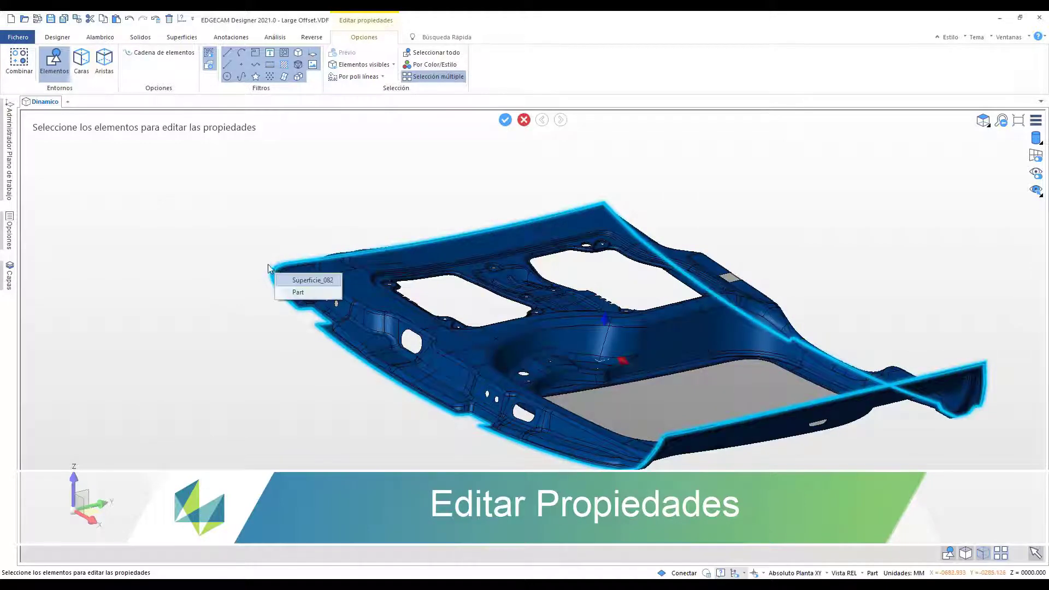
click(270, 270)
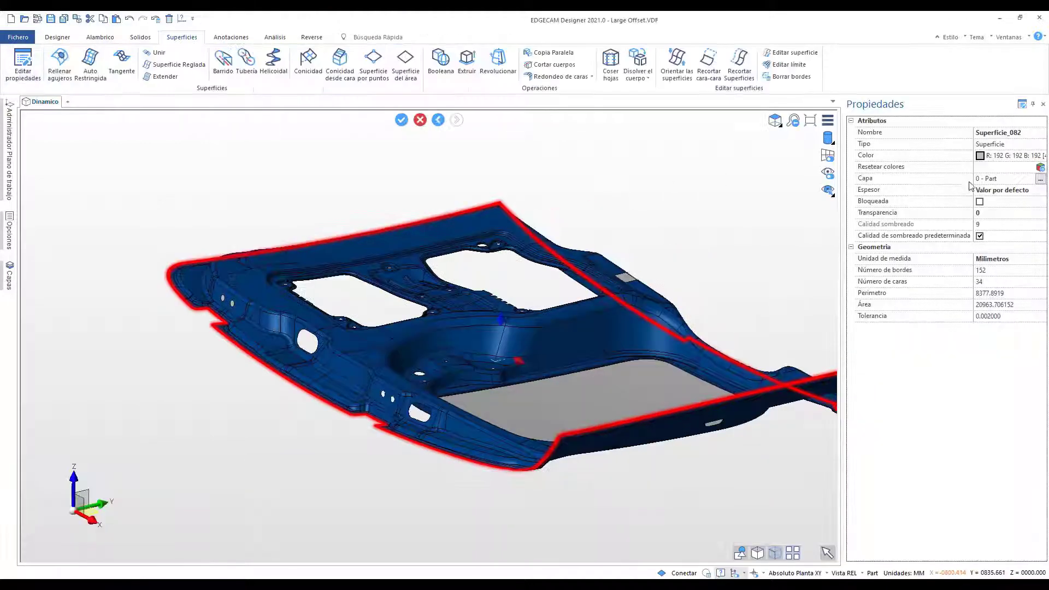
click(981, 156)
click(997, 168)
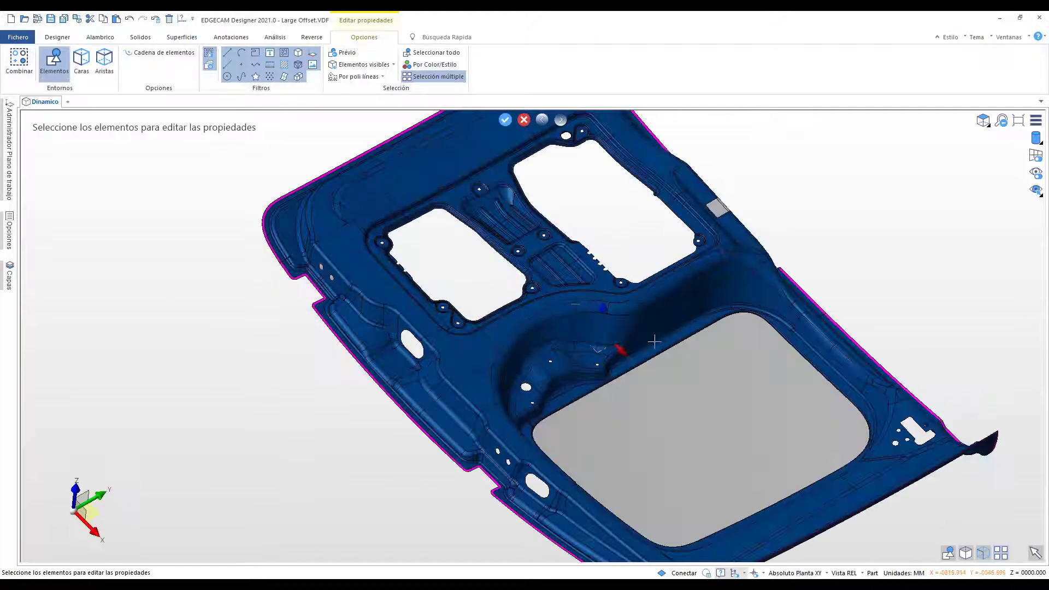
Set the color of the patch surface covering the large window opening to dark red
click(679, 382)
right_click(883, 241)
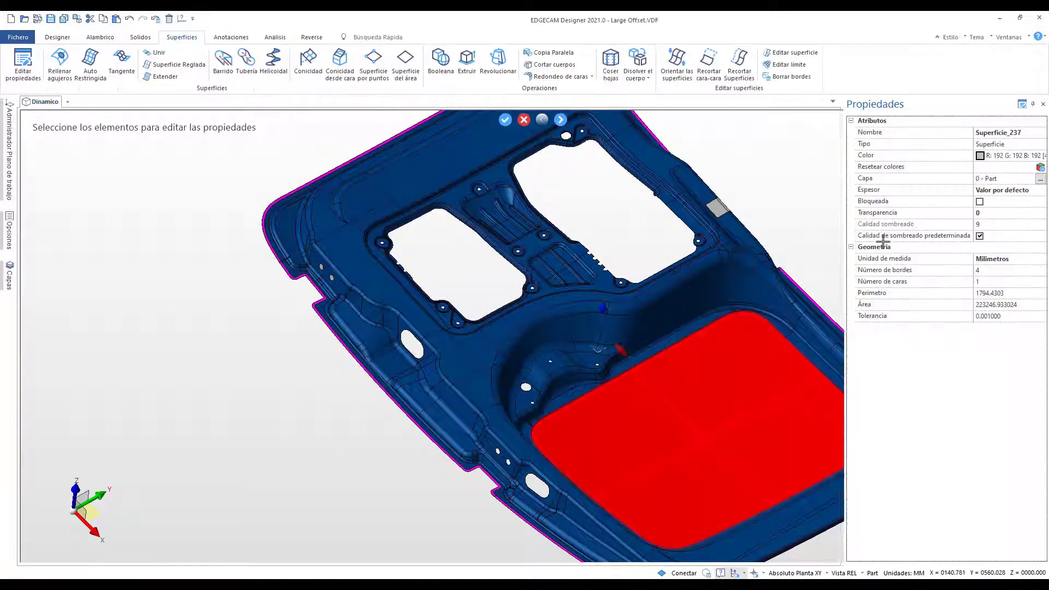
click(980, 156)
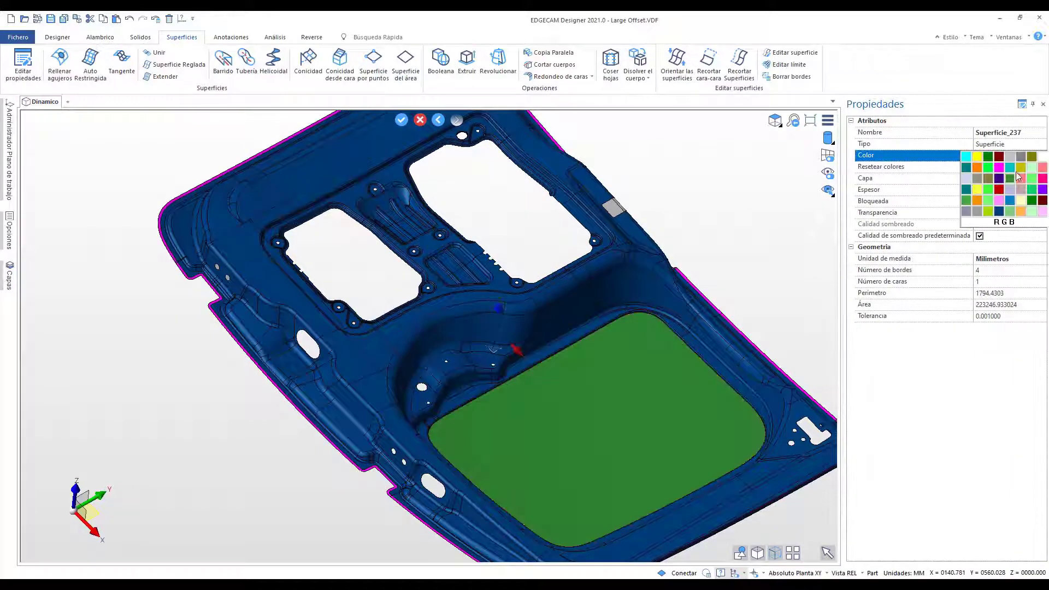
click(1042, 201)
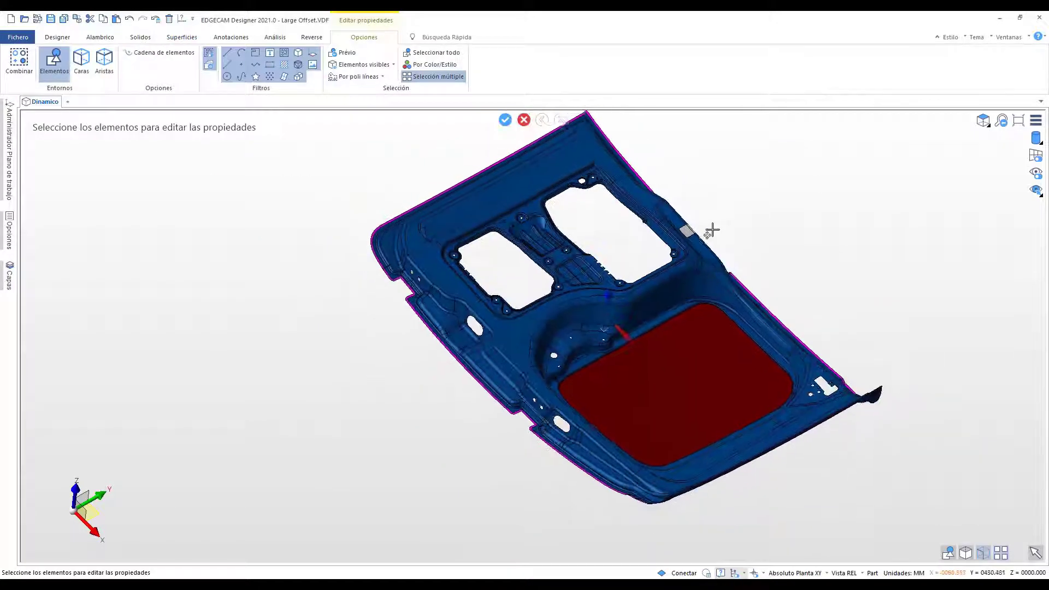
Set the color of the small fill surface in the side flange cutout to orange and finish editing properties
middle_drag(734, 332, 716, 336)
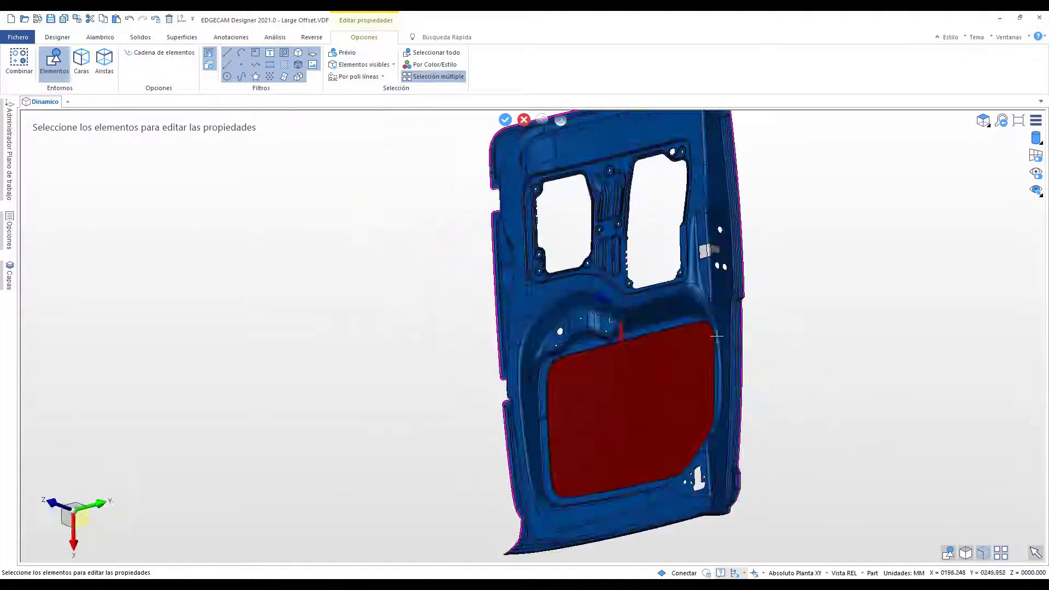
click(707, 251)
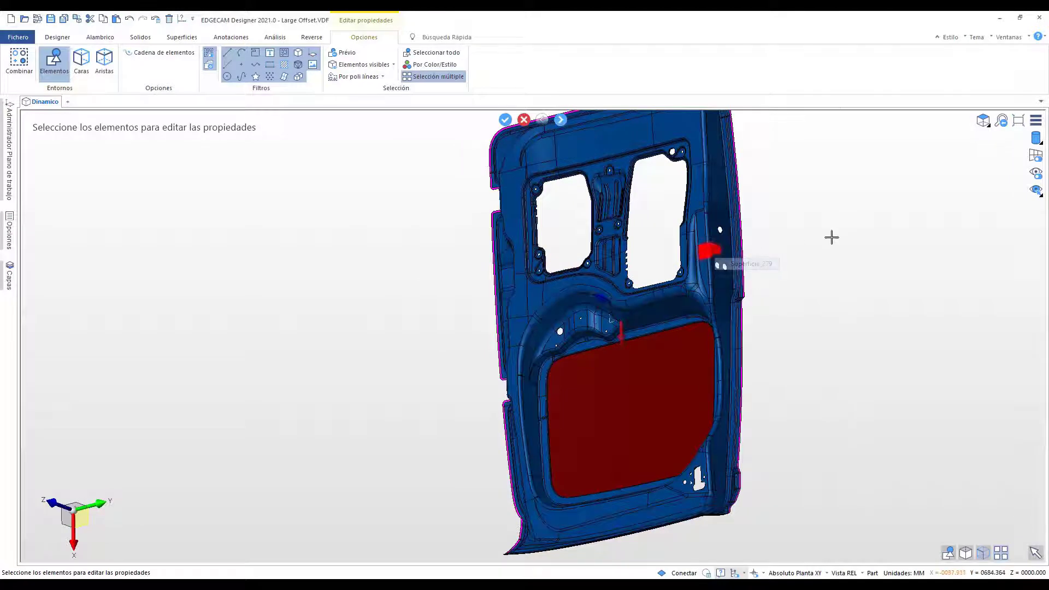
click(981, 156)
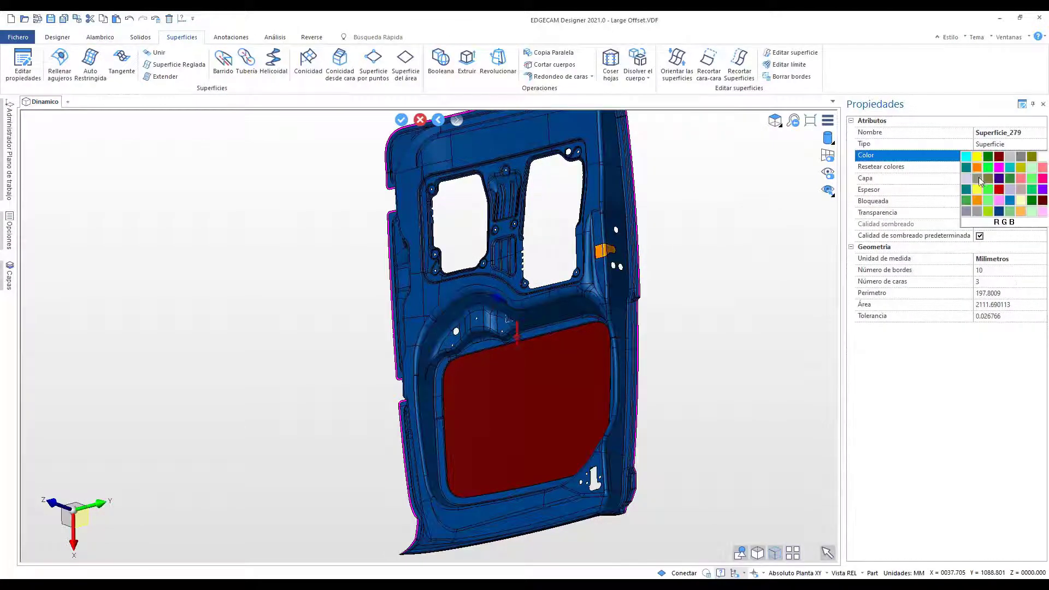
click(979, 203)
key(Escape)
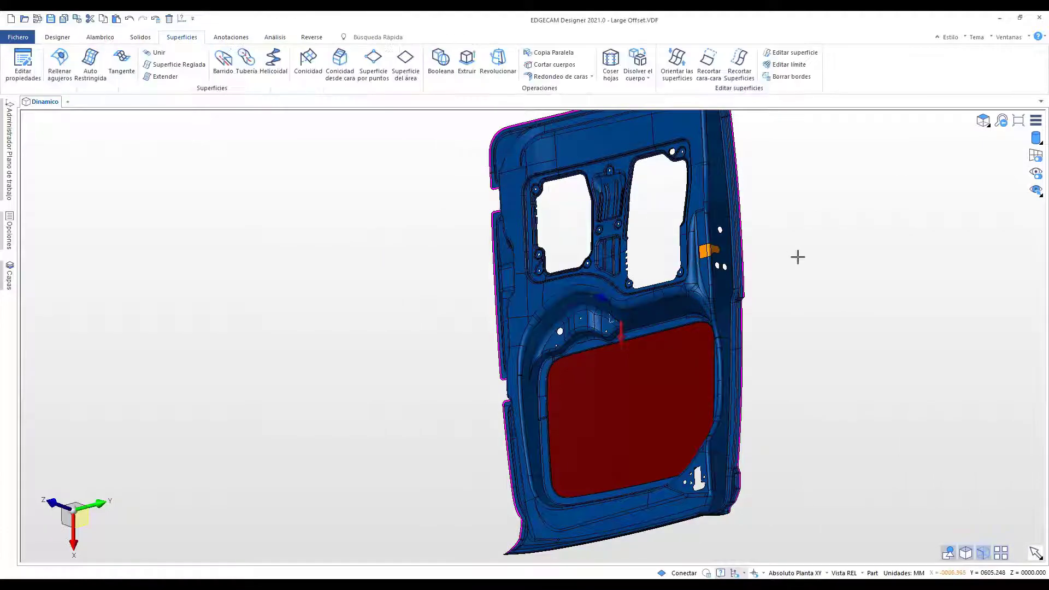
mouse_move(732, 417)
middle_down()
mouse_move(706, 405)
mouse_move(735, 409)
mouse_move(730, 401)
middle_up()
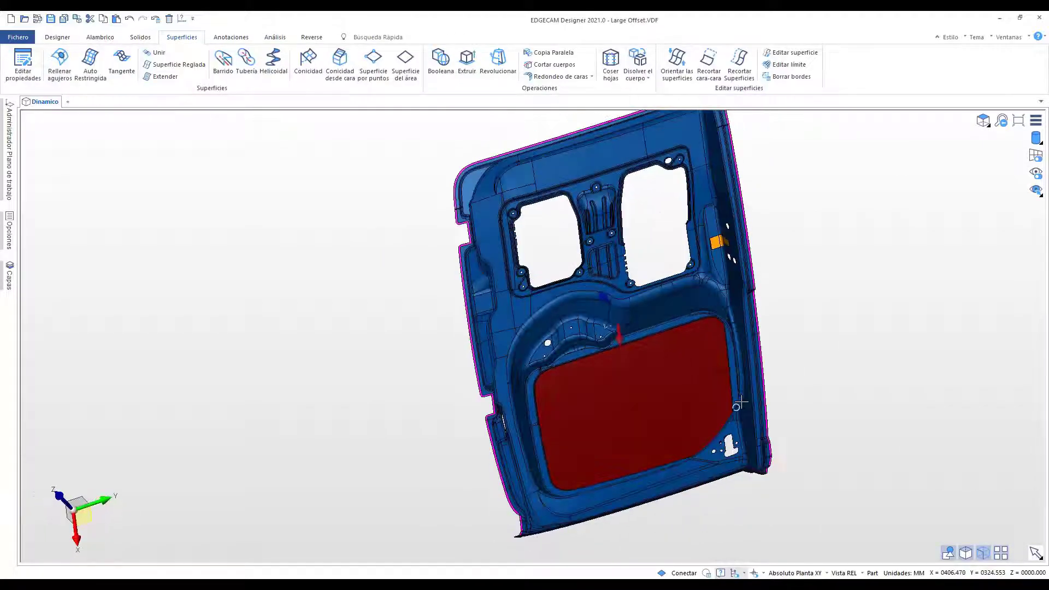